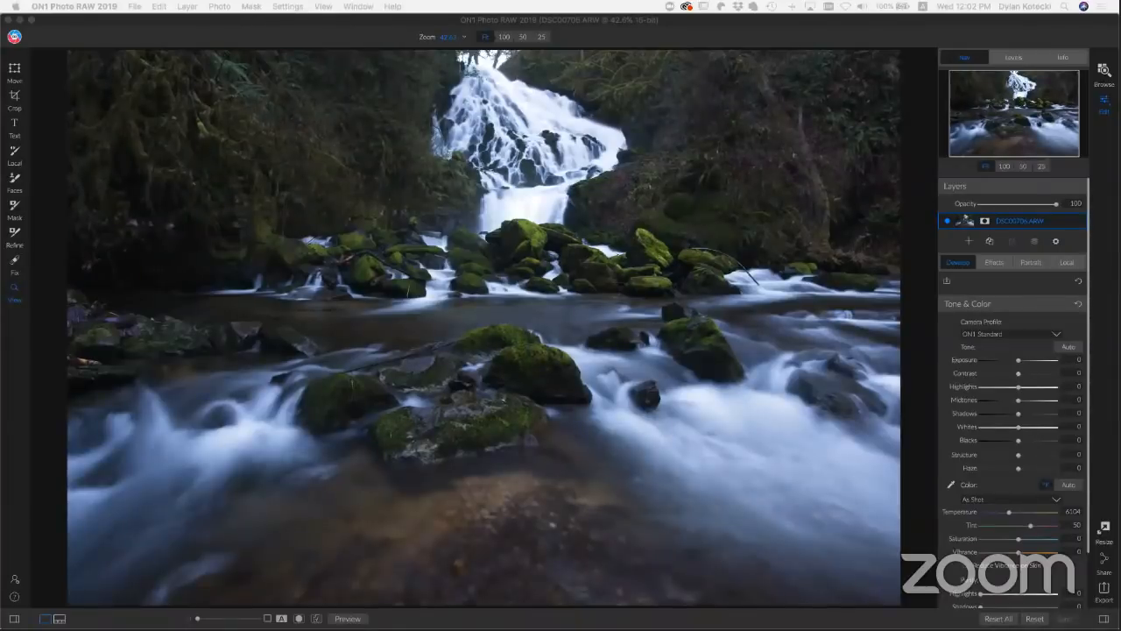
# Step: Add a Glow filter to the waterfall photo with the Lighter style and set its blend mode to Multiply
pyautogui.click(182, 33)
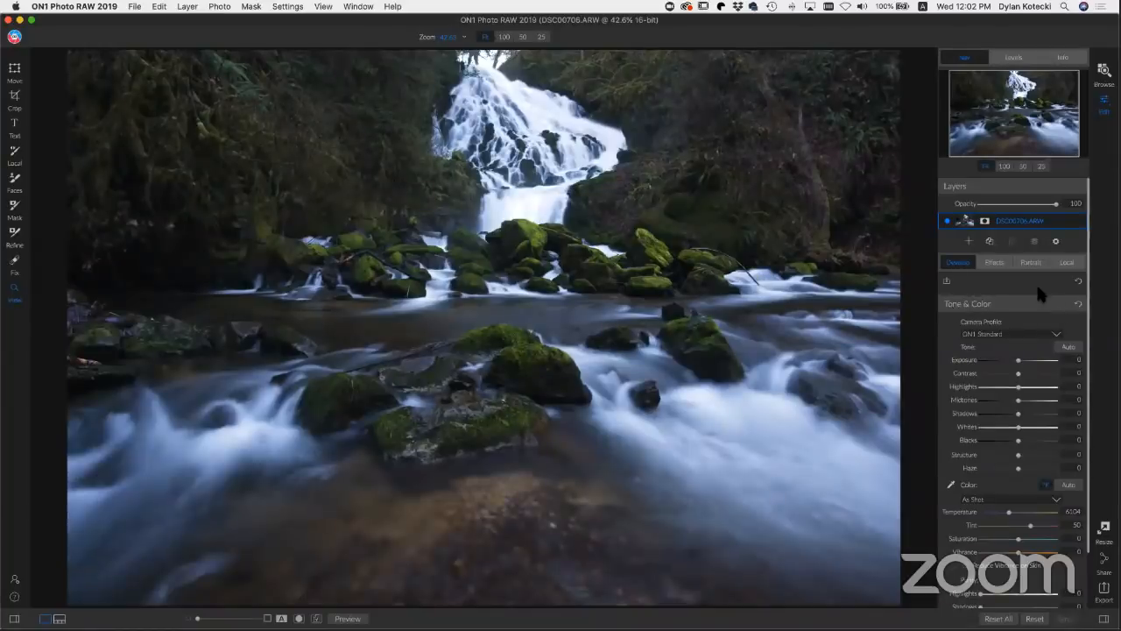
pyautogui.click(994, 264)
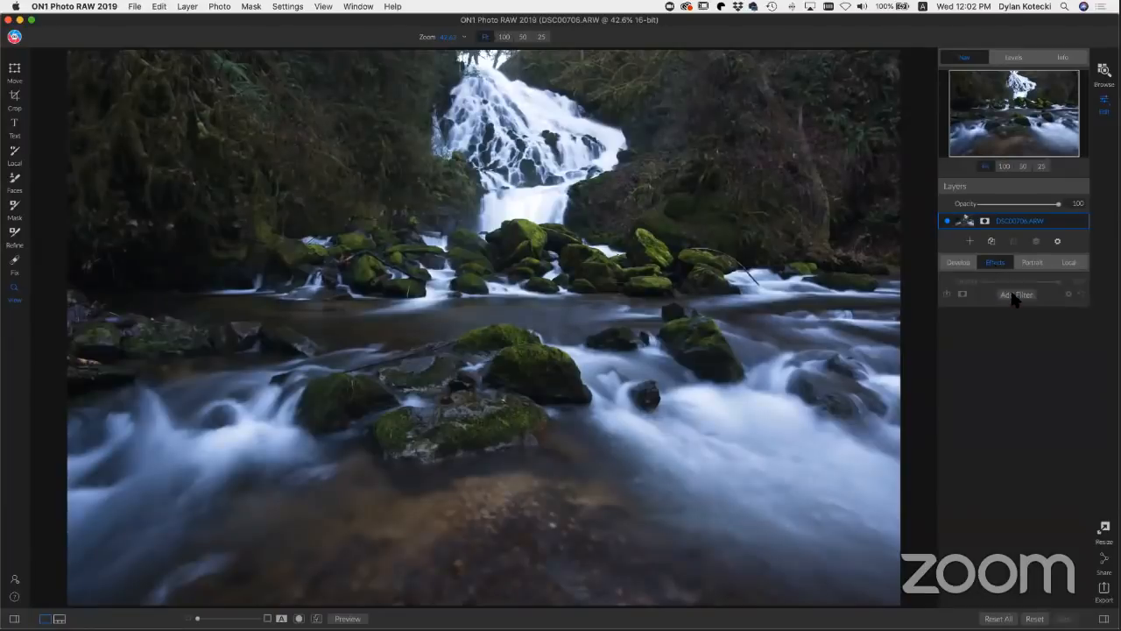
pyautogui.click(1014, 296)
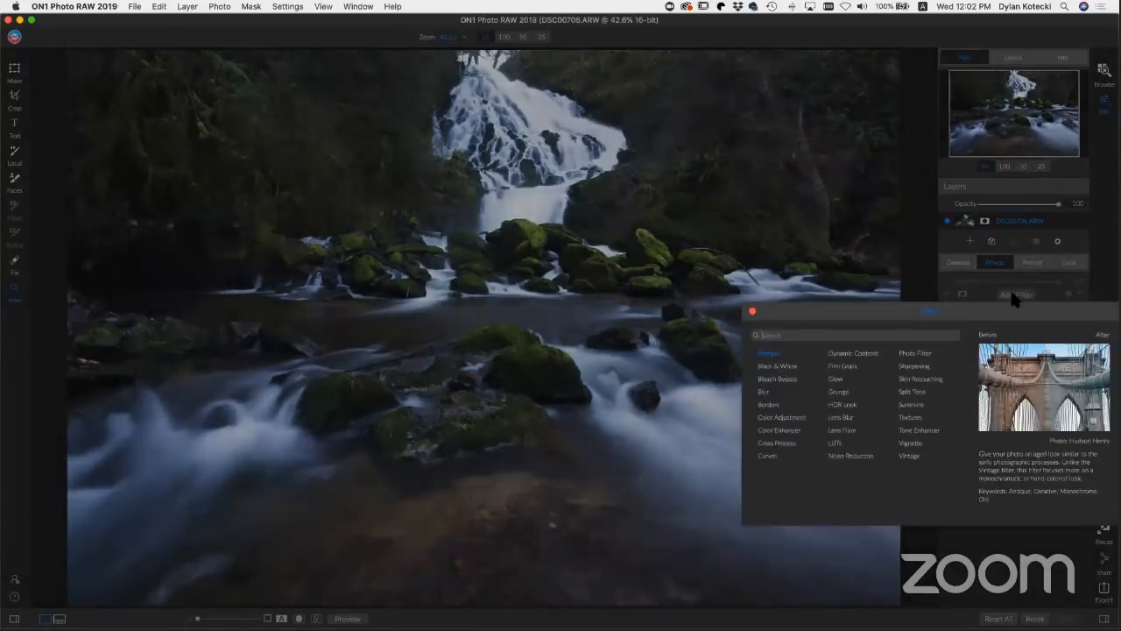
pyautogui.click(836, 379)
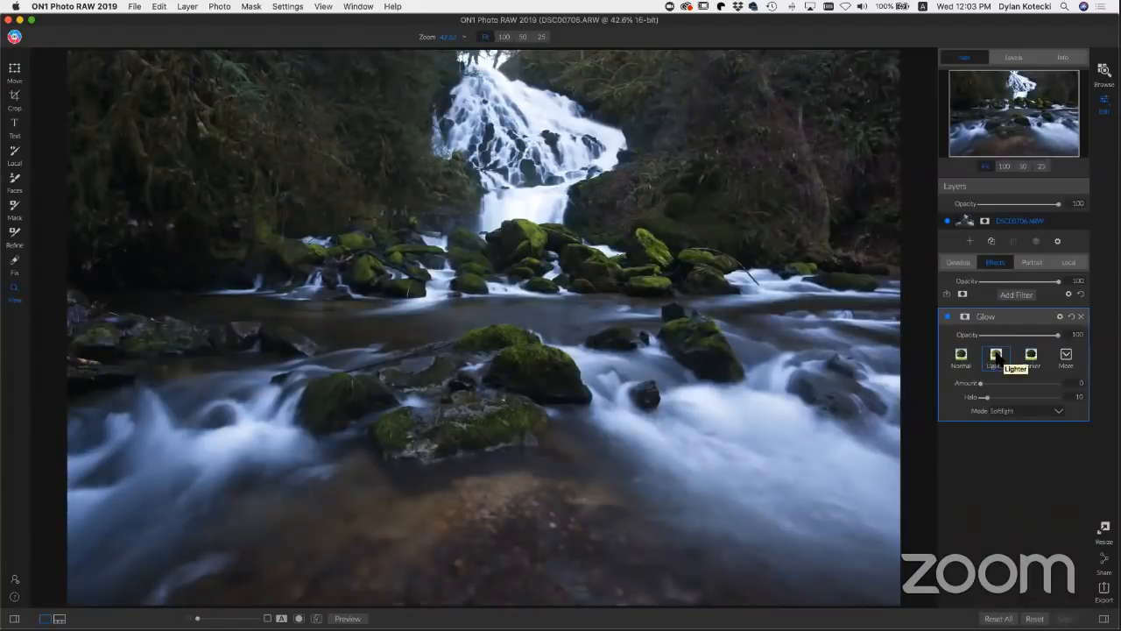
pyautogui.click(996, 356)
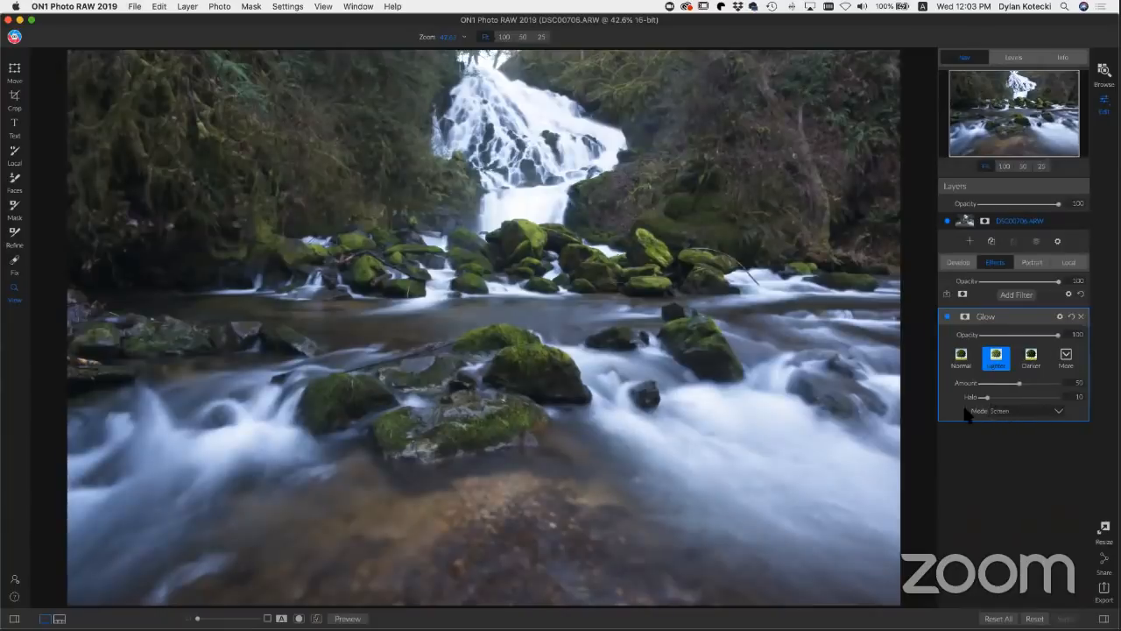
pyautogui.click(1030, 411)
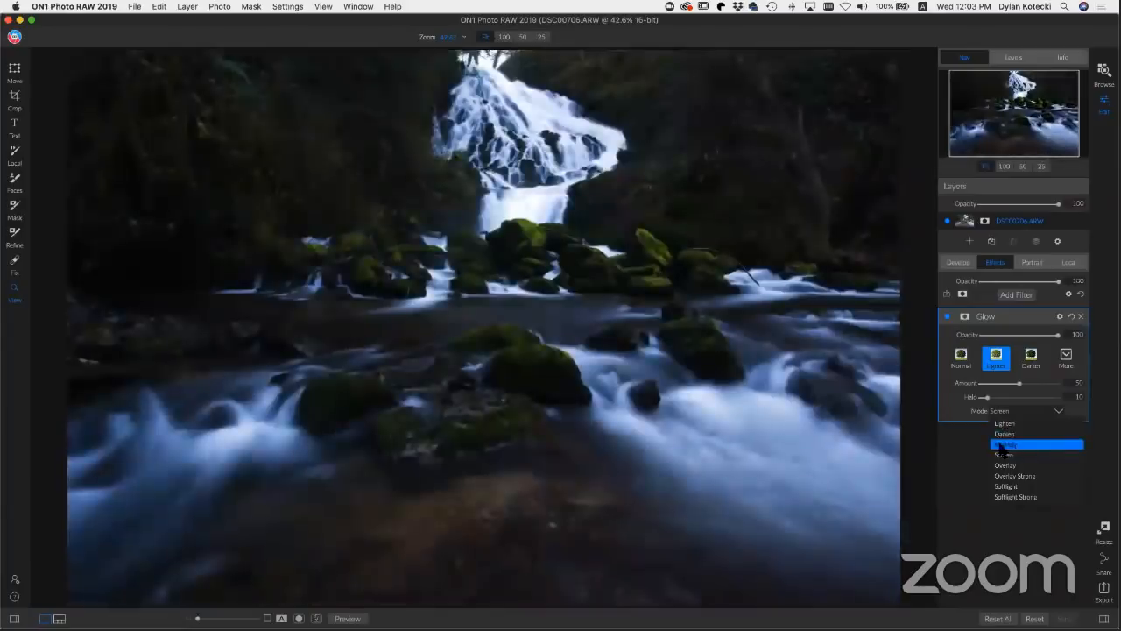
pyautogui.click(1013, 445)
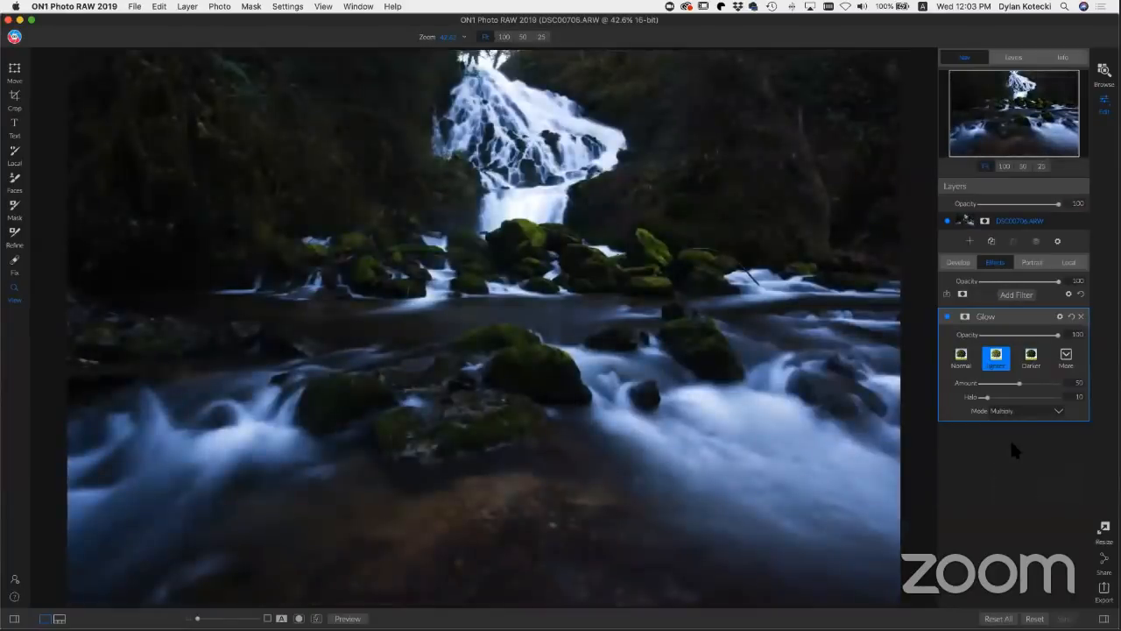
# Step: Compare the photo with and without the Glow filter, at 100% on the waterfall and at full-image view
pyautogui.click(525, 132)
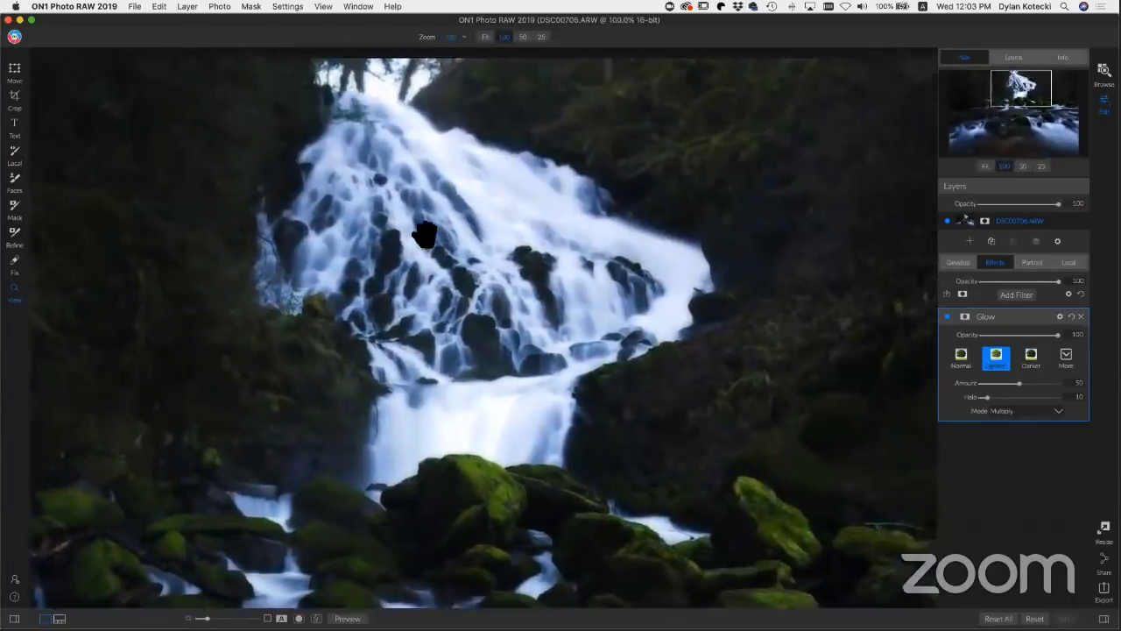
pyautogui.click(945, 320)
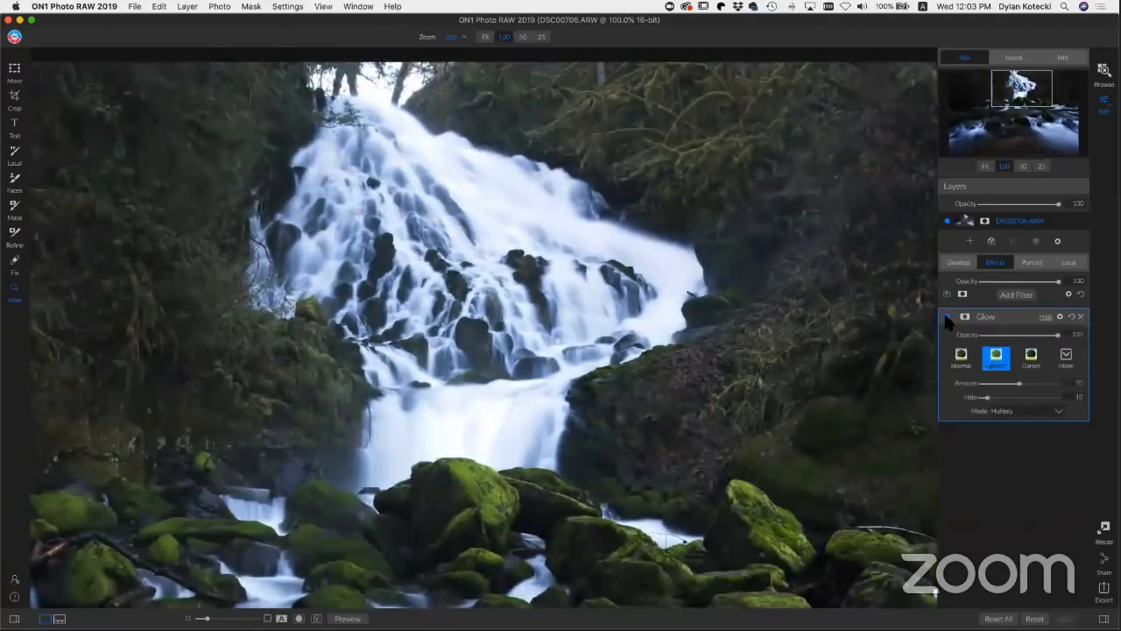
pyautogui.click(945, 321)
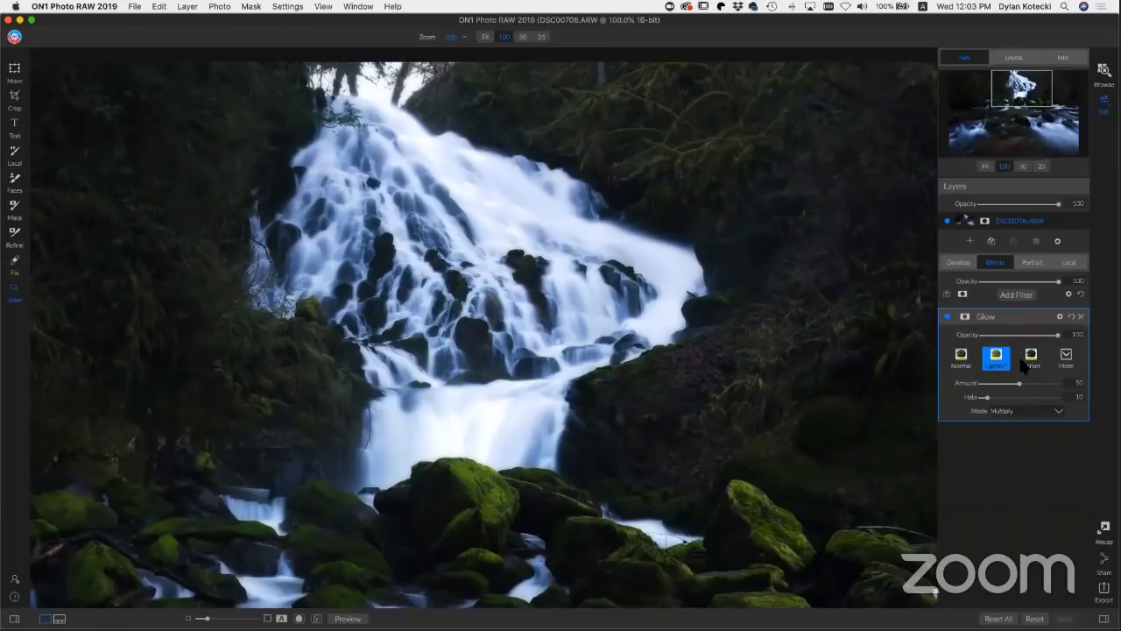
pyautogui.click(475, 237)
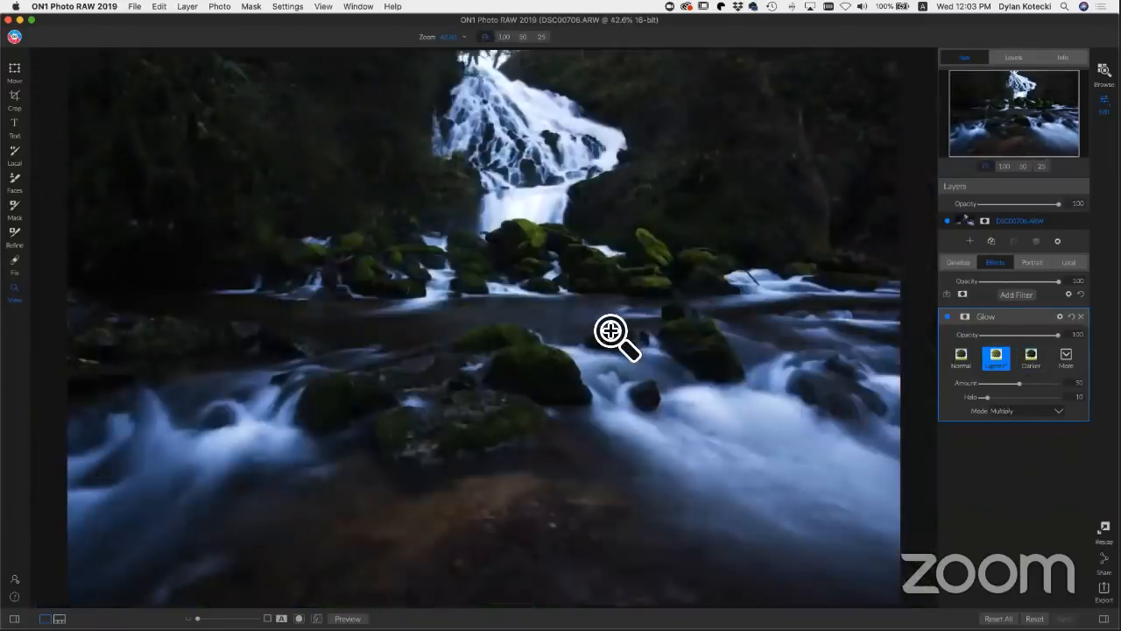
pyautogui.click(945, 313)
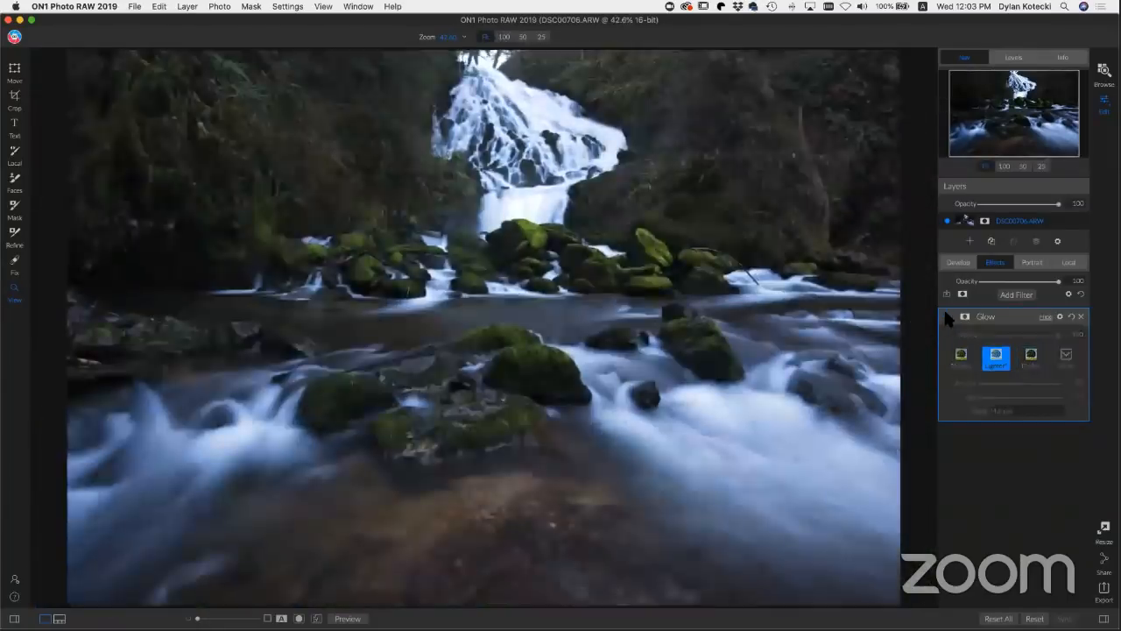
pyautogui.click(945, 313)
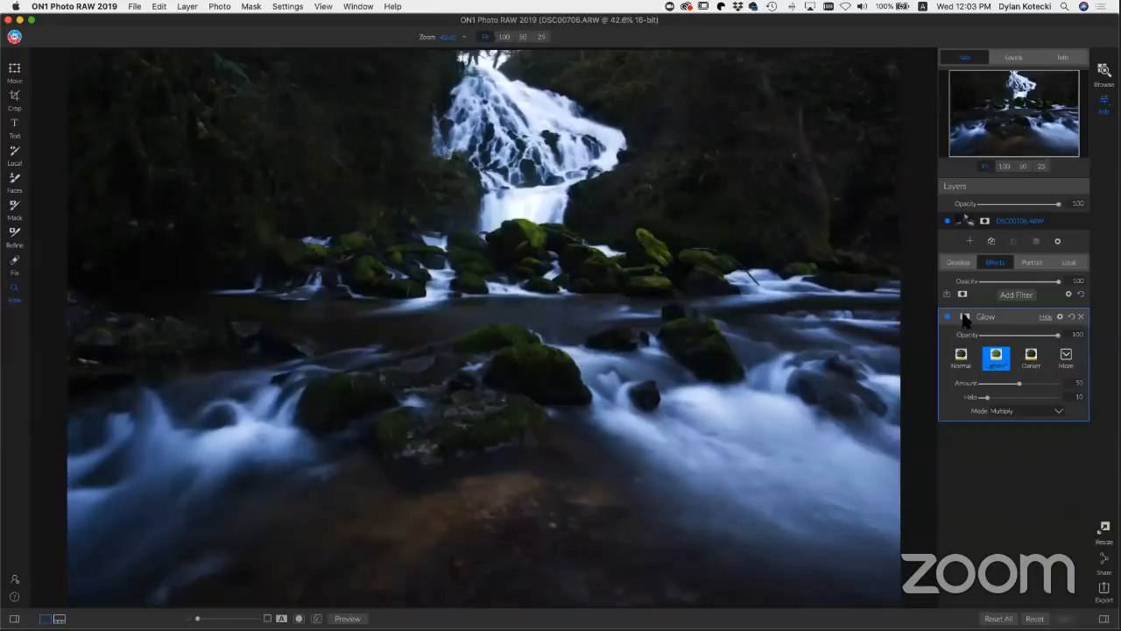
# Step: Create a luminosity mask for the Glow filter and show it in black and white on the image
pyautogui.click(963, 318)
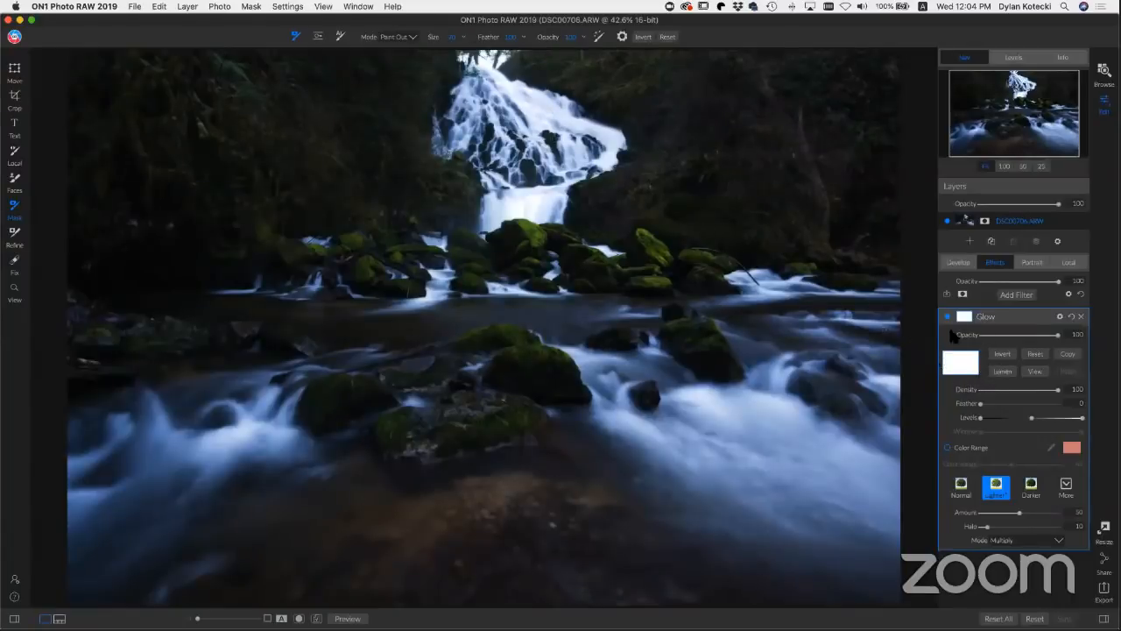
pyautogui.click(1002, 372)
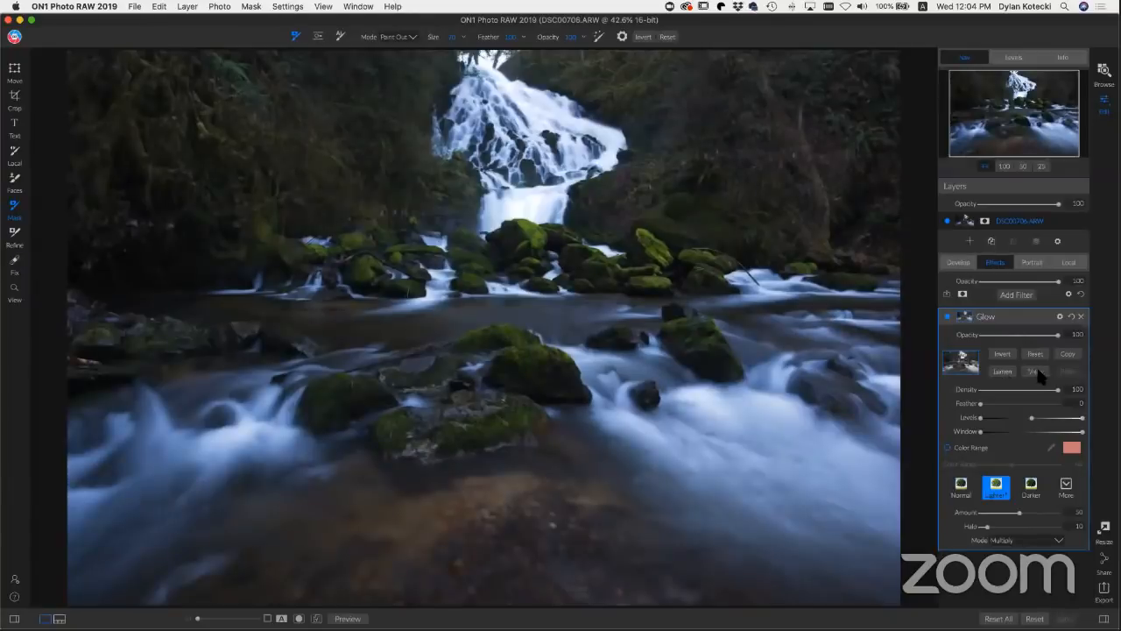
pyautogui.click(1040, 372)
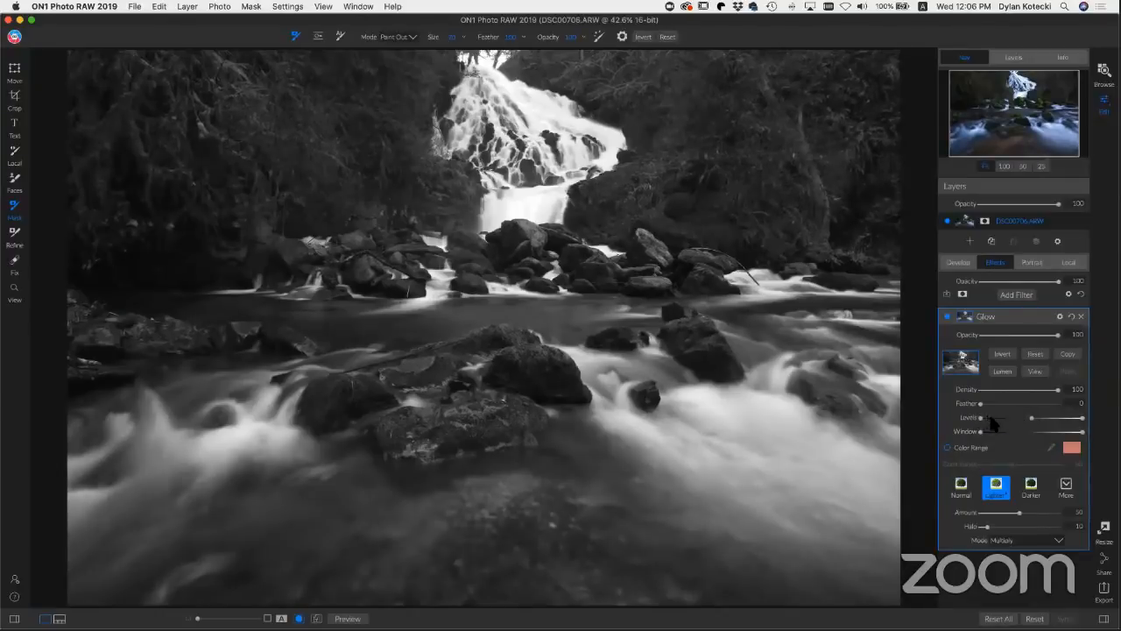
# Step: Increase the luminosity mask's contrast with Levels, raising the black point and lowering the midtone and white point to isolate the bright water
pyautogui.moveTo(972, 416)
pyautogui.mouseDown()
pyautogui.moveTo(991, 419)
pyautogui.moveTo(962, 417)
pyautogui.mouseUp()
pyautogui.moveTo(981, 421)
pyautogui.mouseDown()
pyautogui.moveTo(999, 424)
pyautogui.moveTo(971, 424)
pyautogui.mouseUp()
pyautogui.moveTo(980, 419); pyautogui.dragTo(1009, 423)
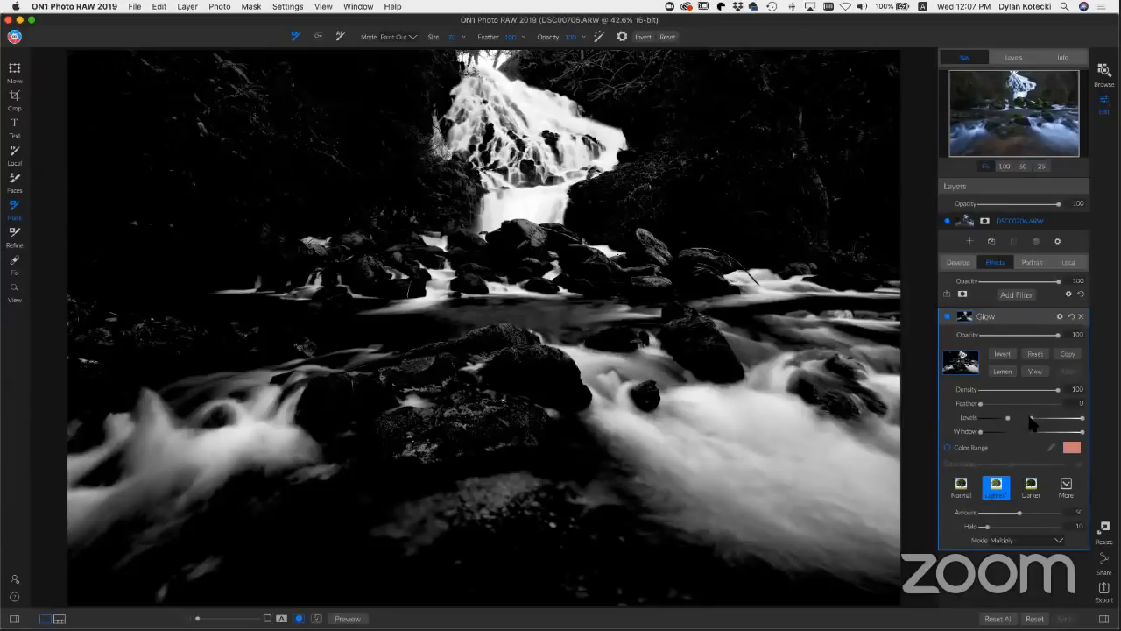
pyautogui.moveTo(1031, 424); pyautogui.dragTo(1018, 425)
pyautogui.moveTo(1018, 424); pyautogui.dragTo(1029, 423)
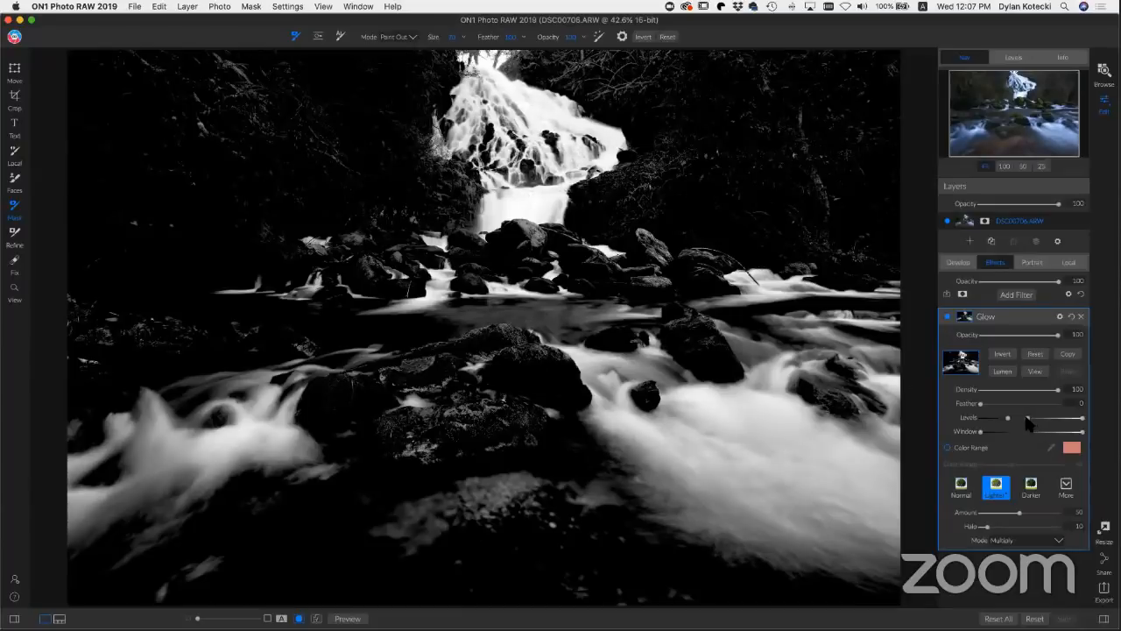
pyautogui.moveTo(1028, 419); pyautogui.dragTo(1021, 418)
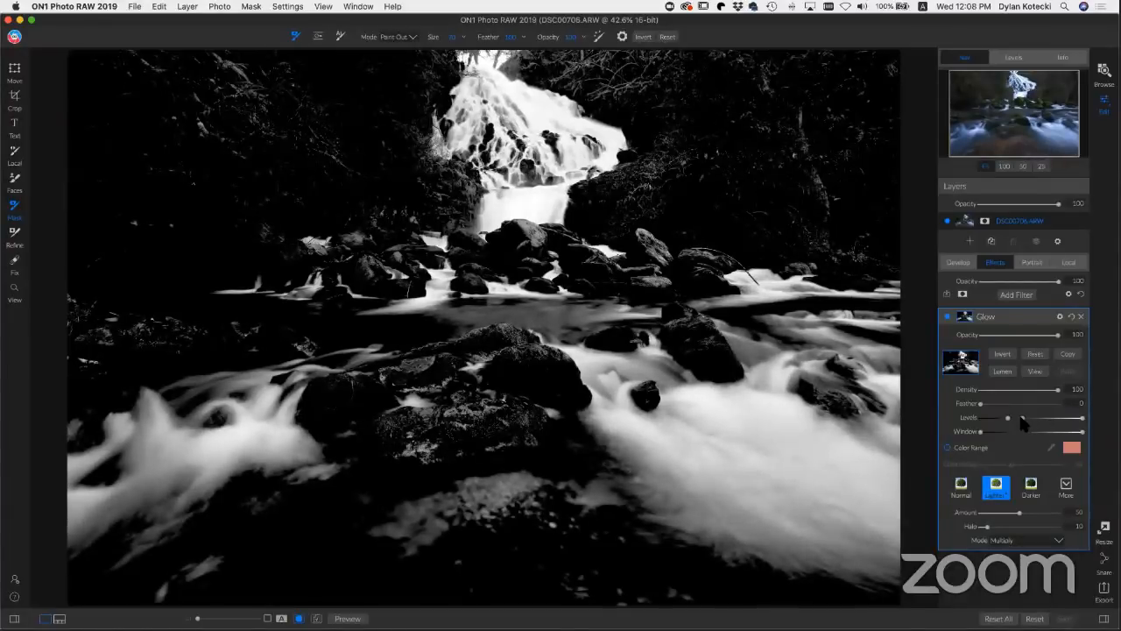
pyautogui.moveTo(1022, 419); pyautogui.dragTo(1018, 419)
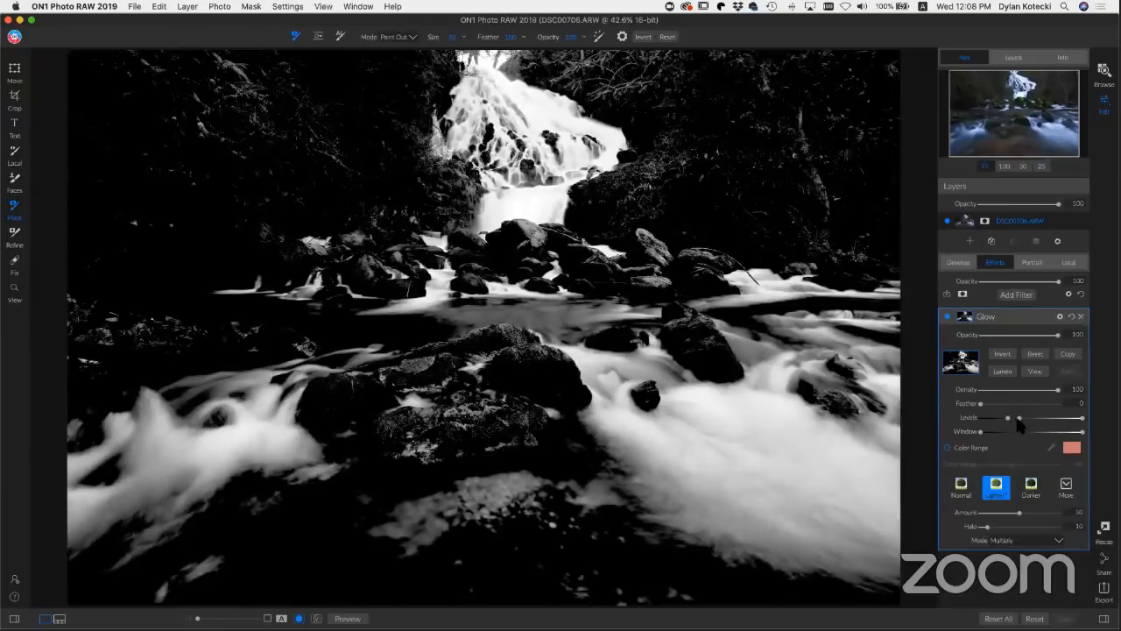
pyautogui.moveTo(1007, 417); pyautogui.dragTo(1012, 420)
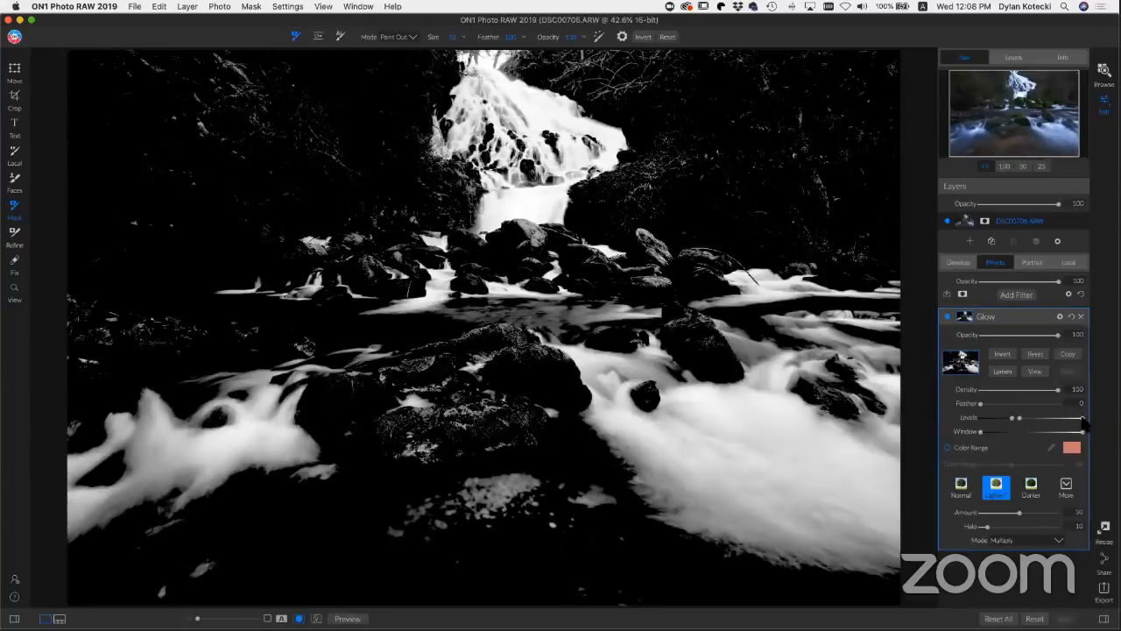
pyautogui.moveTo(1083, 419); pyautogui.dragTo(1034, 423)
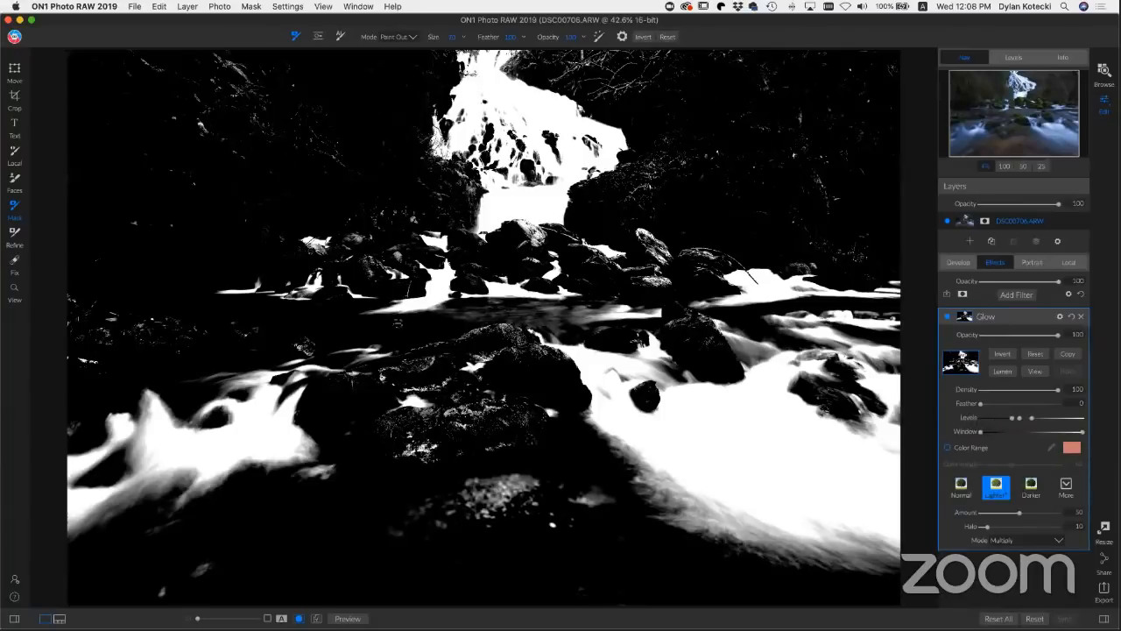
# Step: Switch between the photo and the black-and-white mask view to check which areas the Glow mask covers
pyautogui.click(1035, 372)
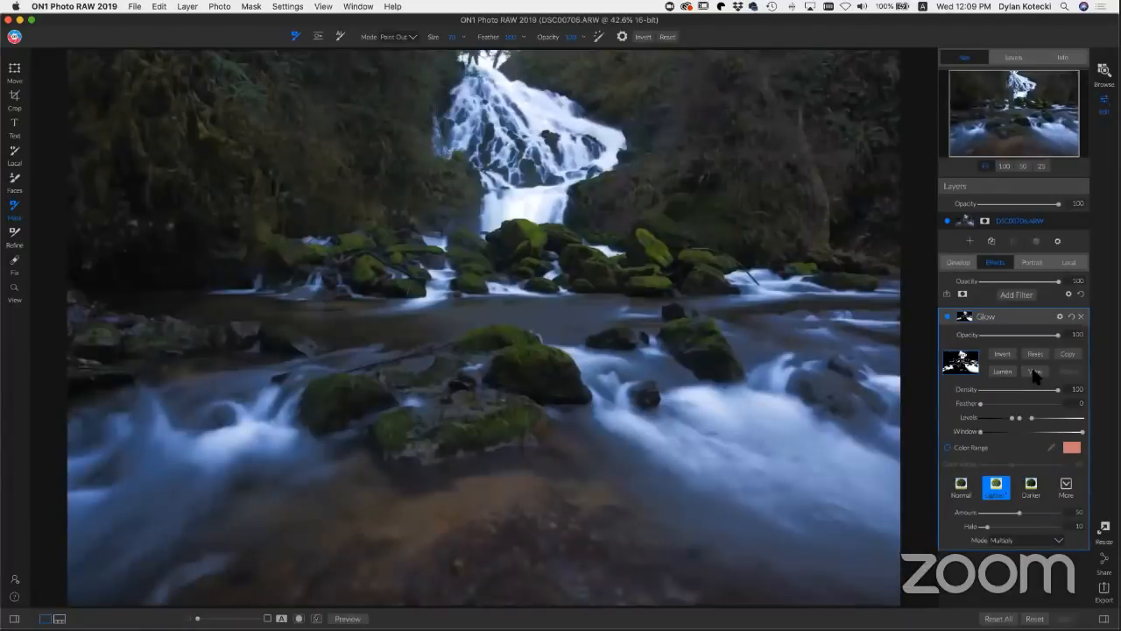
pyautogui.click(1035, 372)
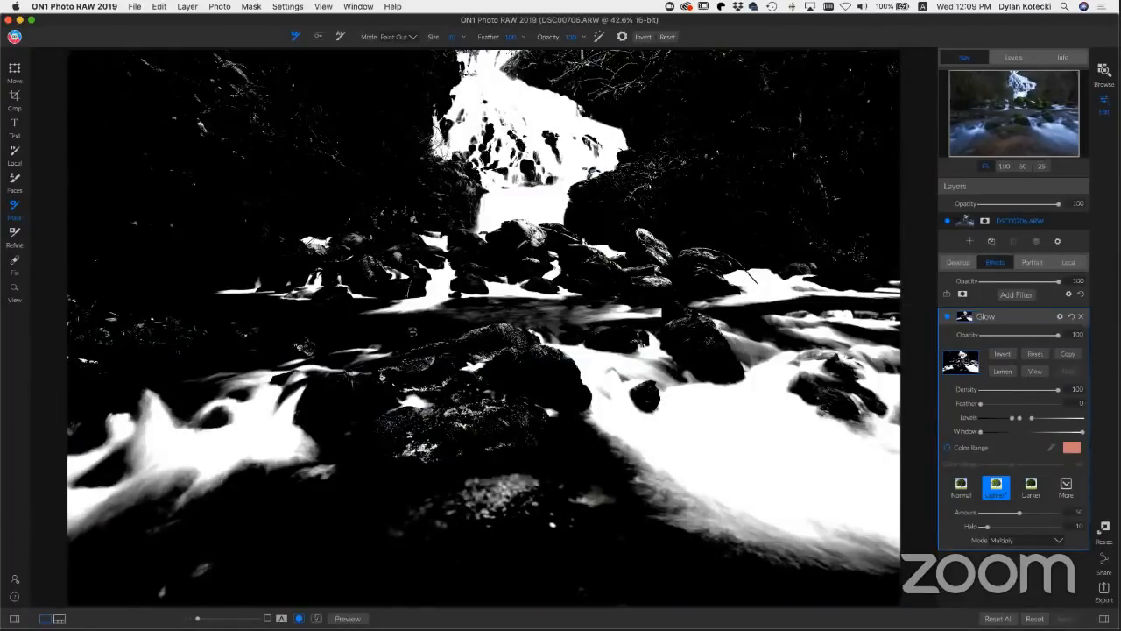
pyautogui.click(1033, 373)
pyautogui.click(1033, 373)
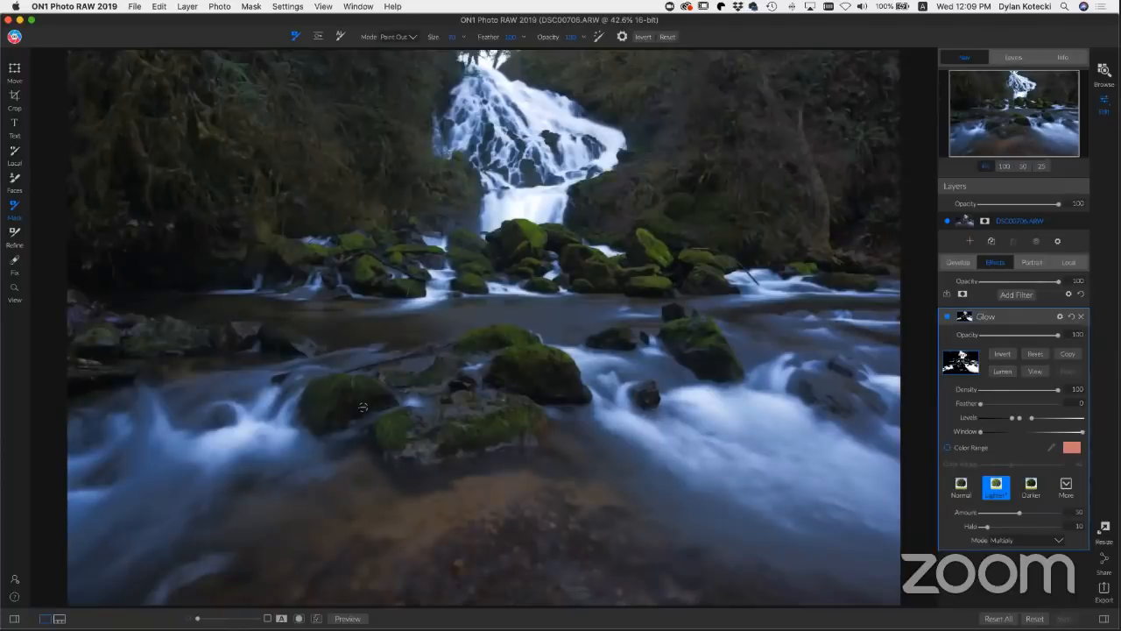
pyautogui.click(1036, 373)
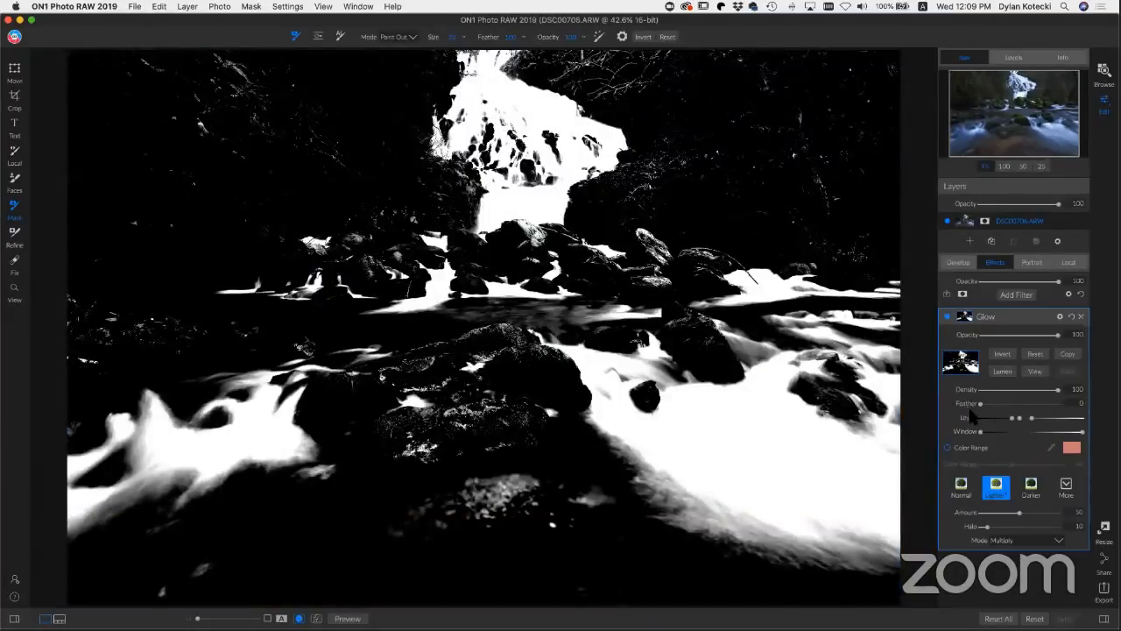
# Step: Set the Glow mask's feather to 31 and check the softened mask edges against the photo
pyautogui.moveTo(980, 405); pyautogui.dragTo(990, 406)
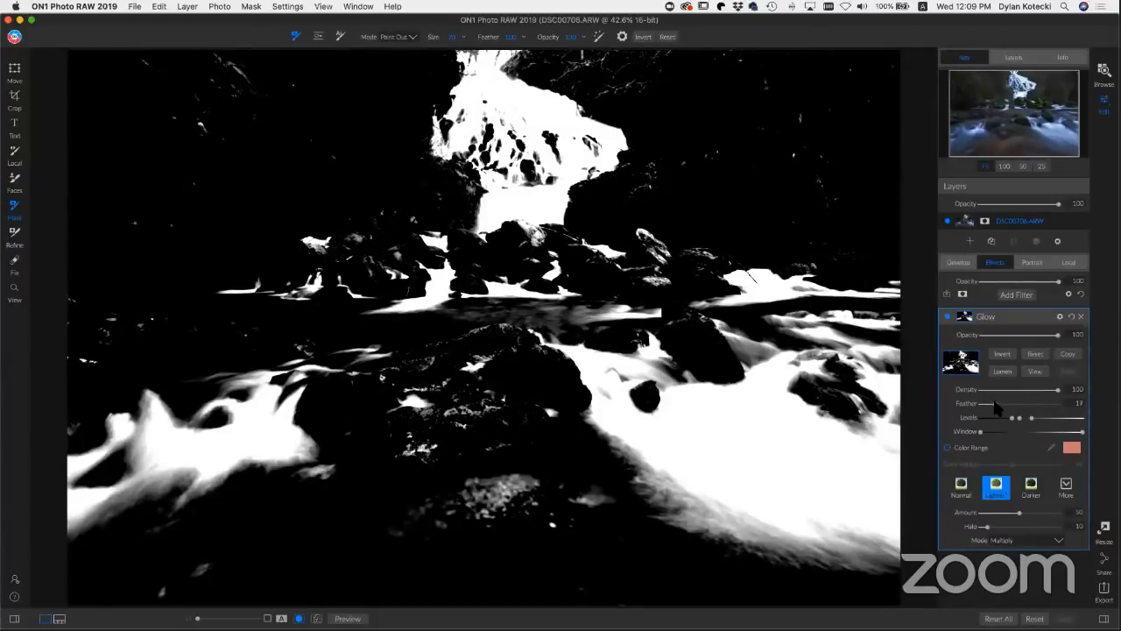
pyautogui.click(1032, 371)
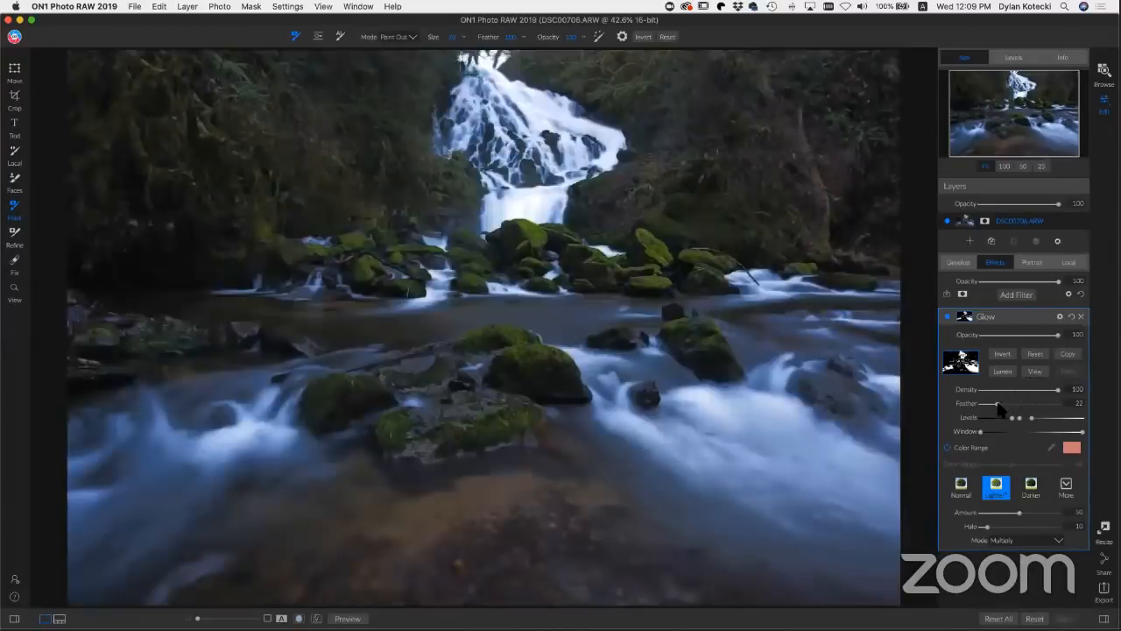
pyautogui.moveTo(999, 408)
pyautogui.mouseDown()
pyautogui.moveTo(963, 412)
pyautogui.moveTo(1004, 410)
pyautogui.mouseUp()
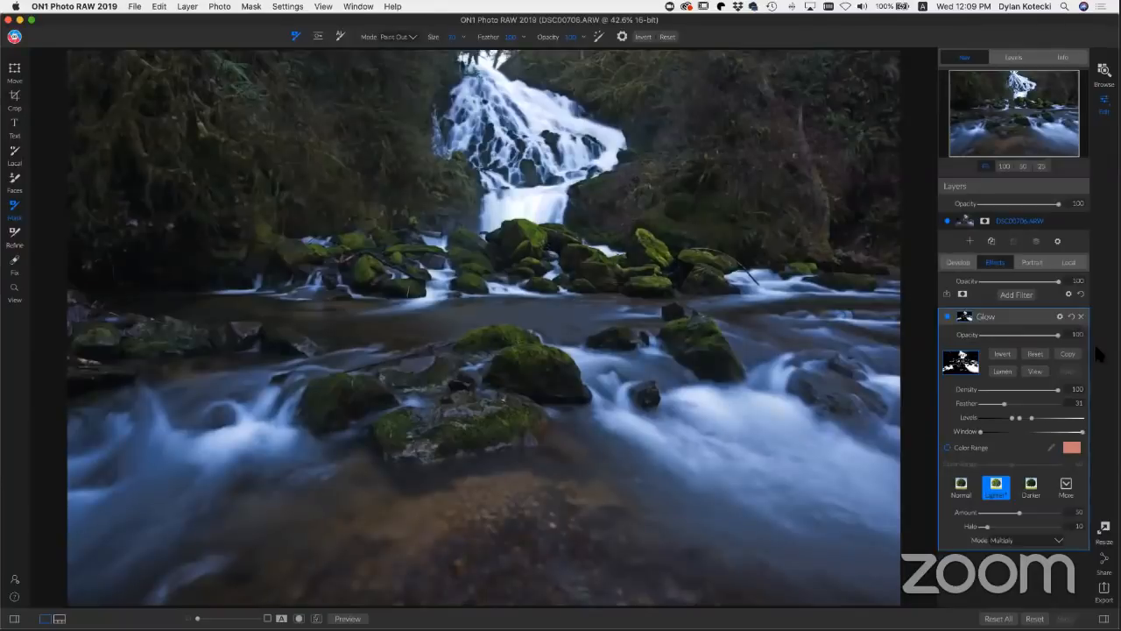
pyautogui.click(1037, 371)
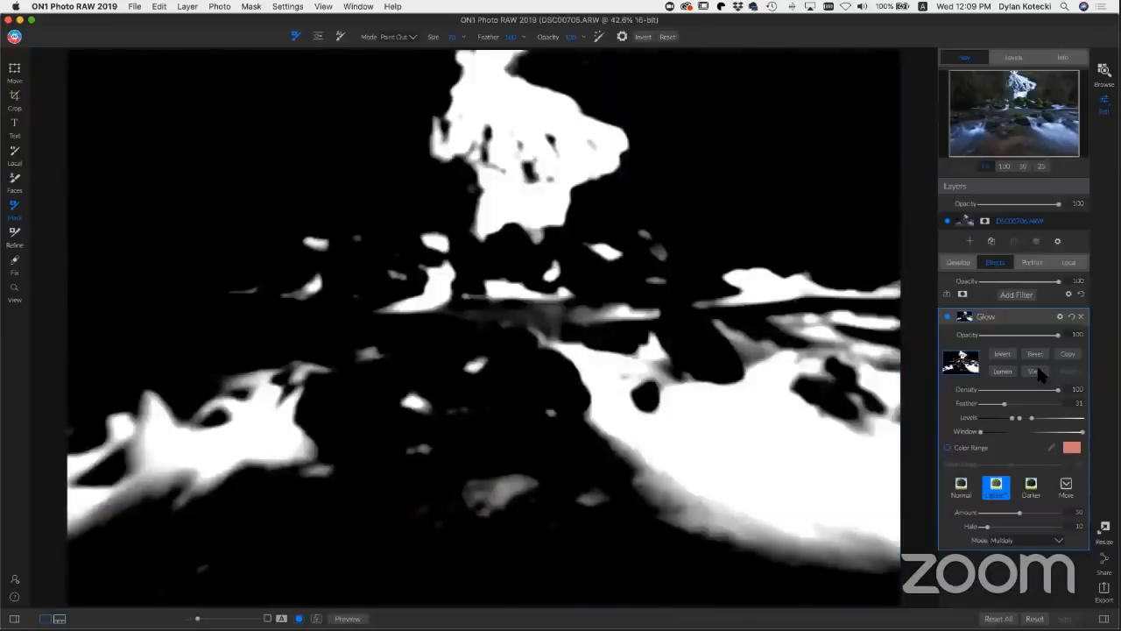
pyautogui.click(1037, 371)
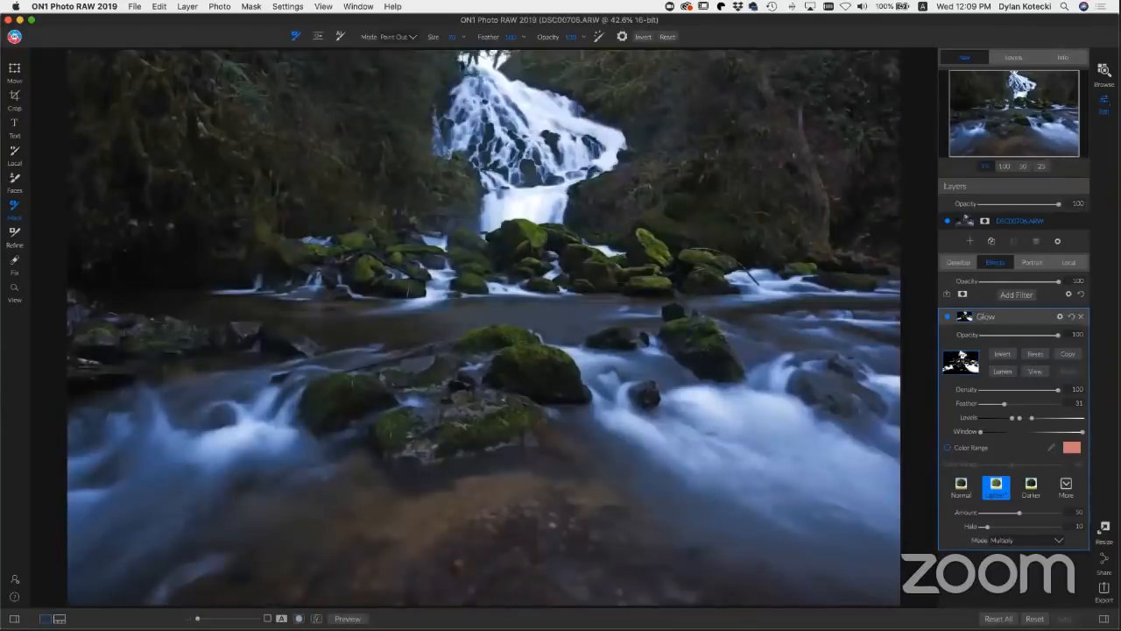
# Step: Turn the masked Glow filter off and on to compare its effect on the water
pyautogui.click(948, 316)
pyautogui.click(948, 316)
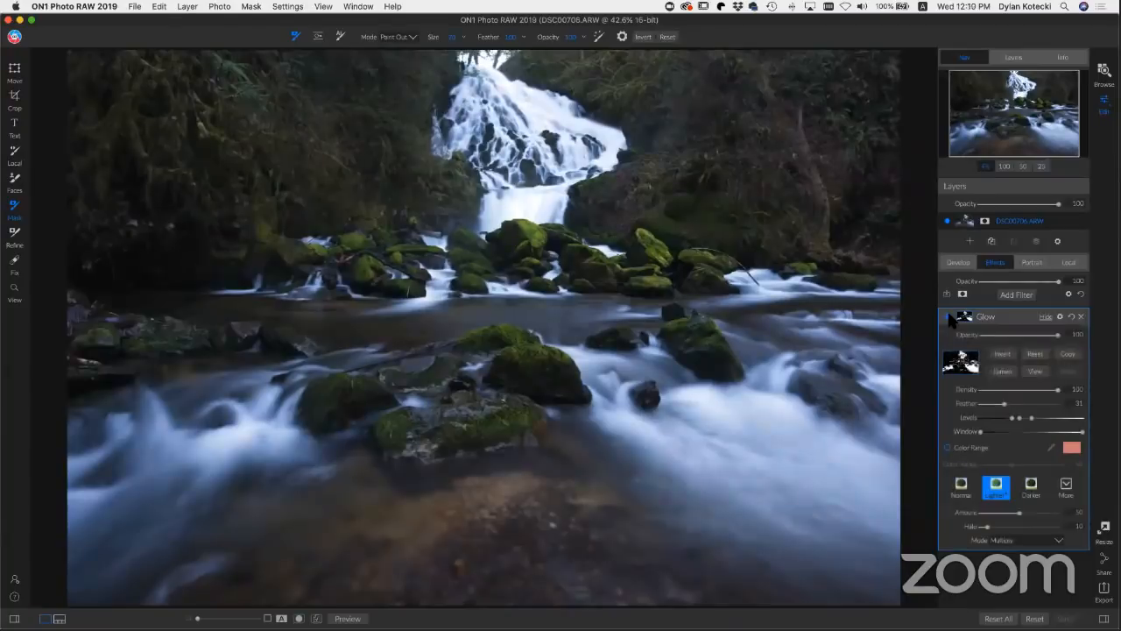
pyautogui.click(948, 316)
pyautogui.click(948, 316)
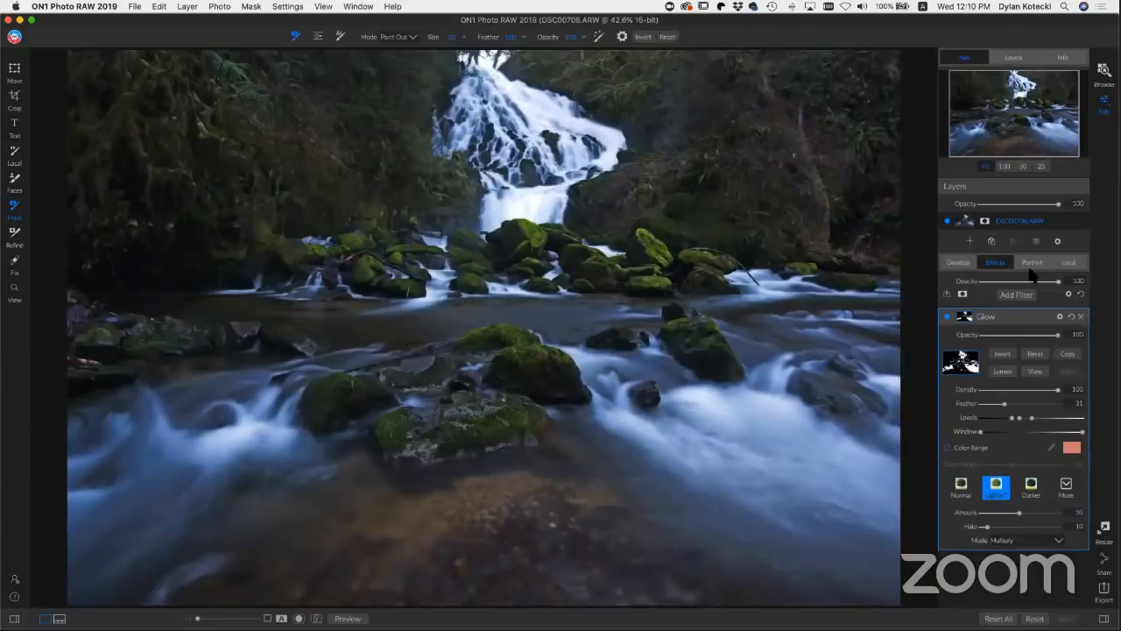
pyautogui.click(959, 265)
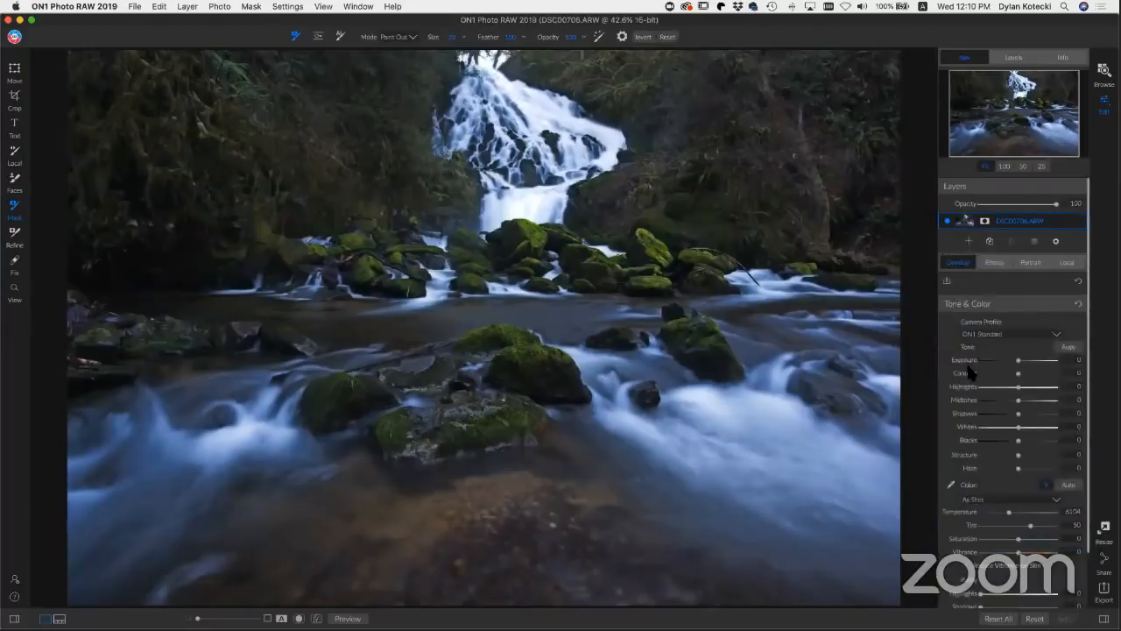
pyautogui.click(995, 262)
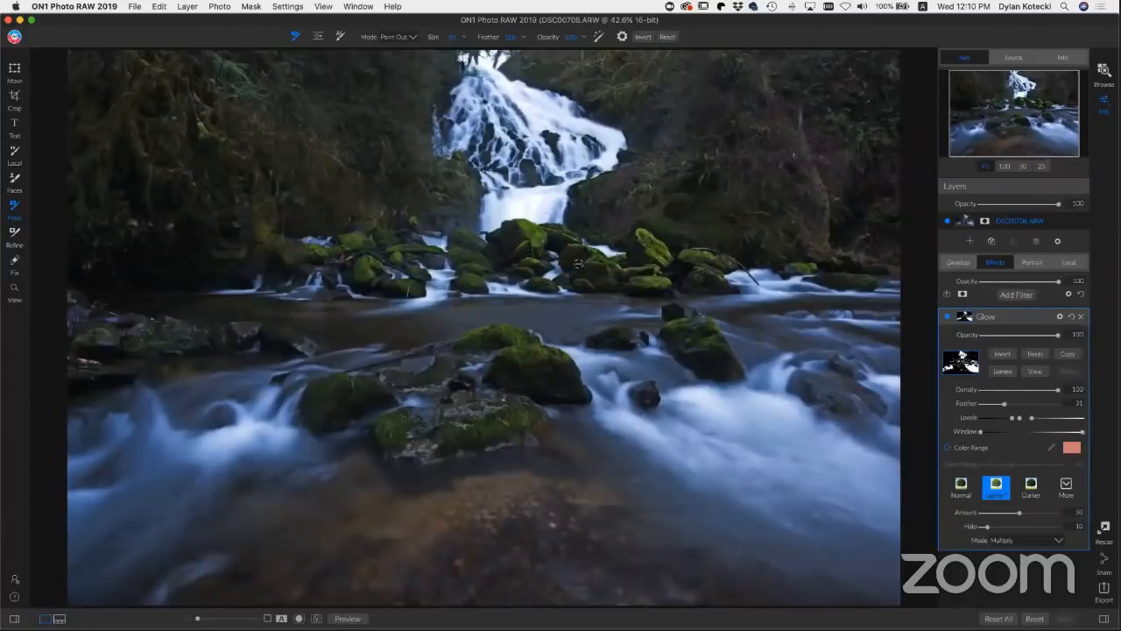
# Step: Add a Dynamic Contrast filter above the Glow filter and set its Small amount to 12
pyautogui.click(1017, 294)
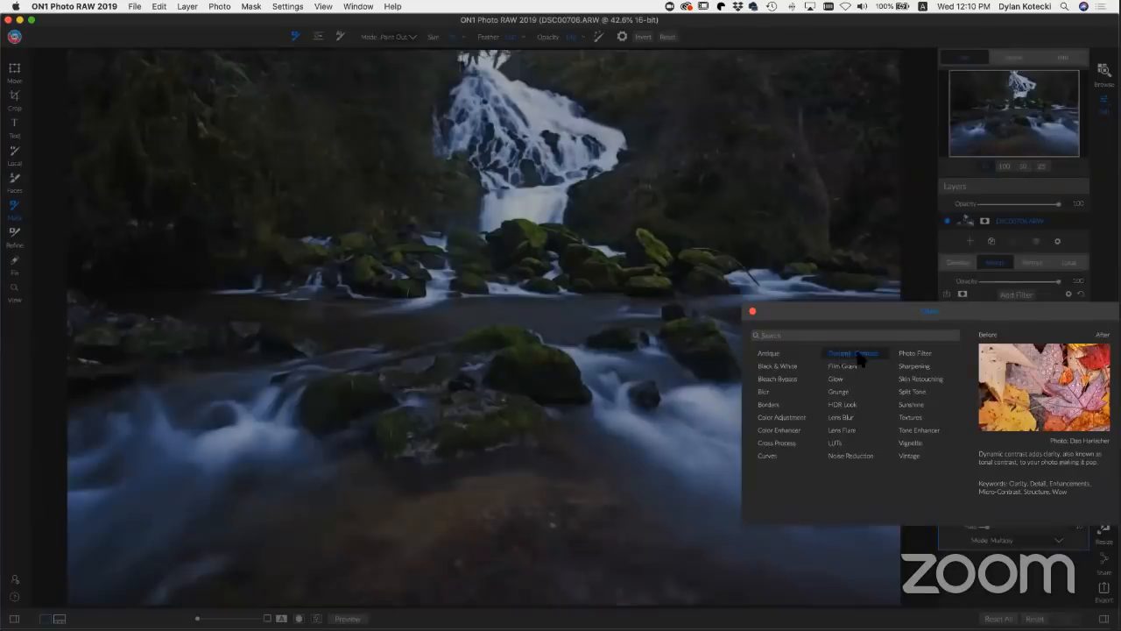
pyautogui.click(859, 357)
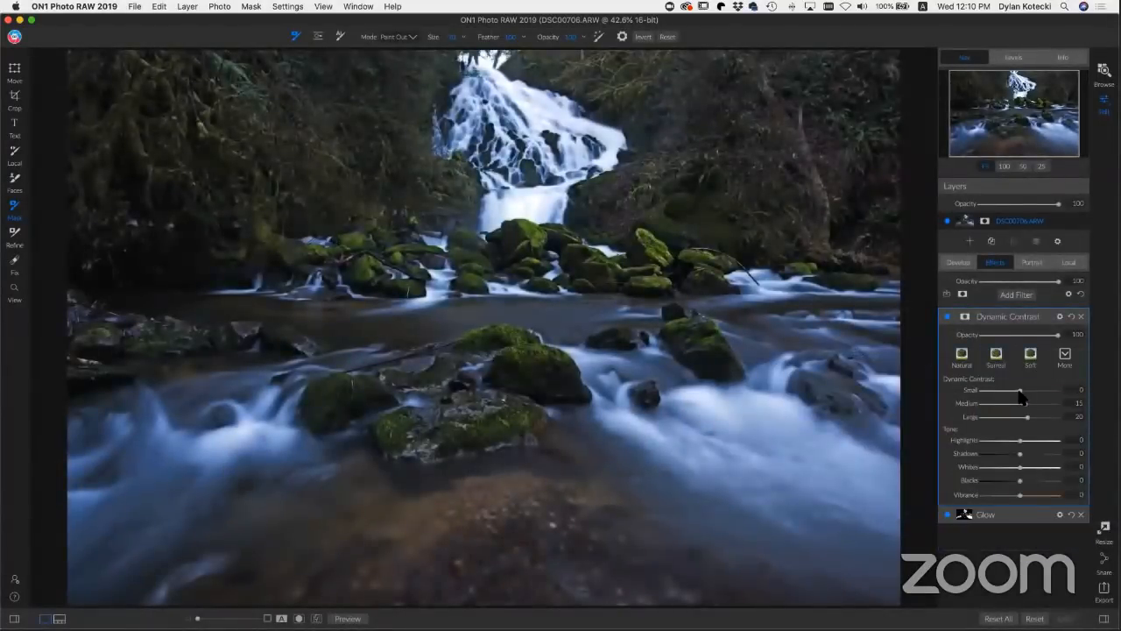
pyautogui.moveTo(1021, 395); pyautogui.dragTo(1025, 397)
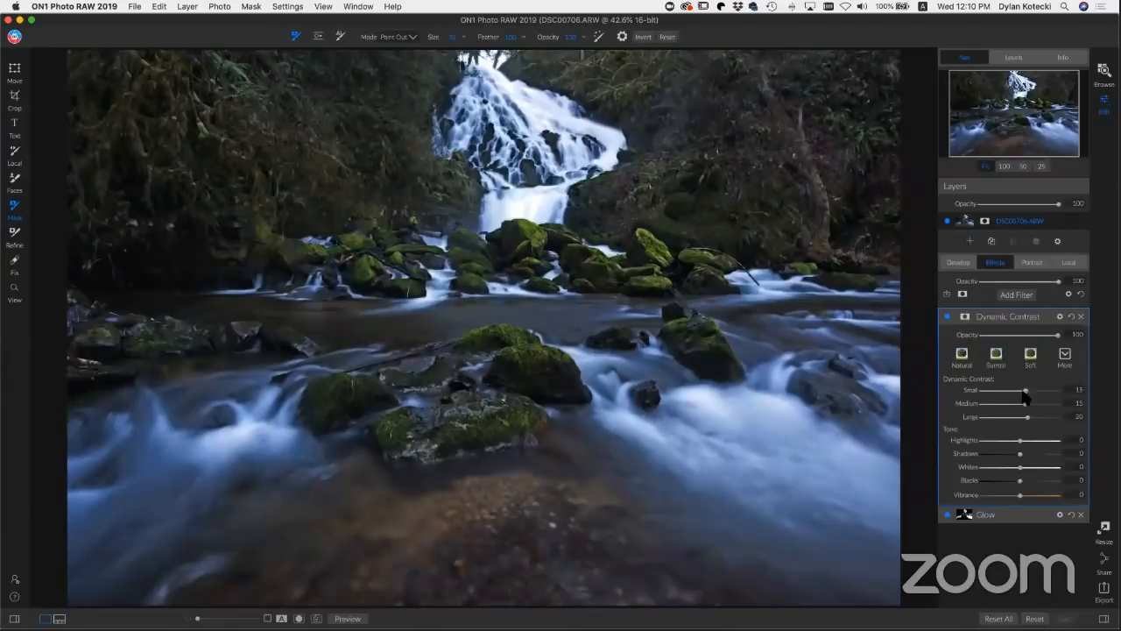
# Step: Turn the Dynamic Contrast filter off and on to compare its effect, and display the photo's shooting information
pyautogui.click(945, 315)
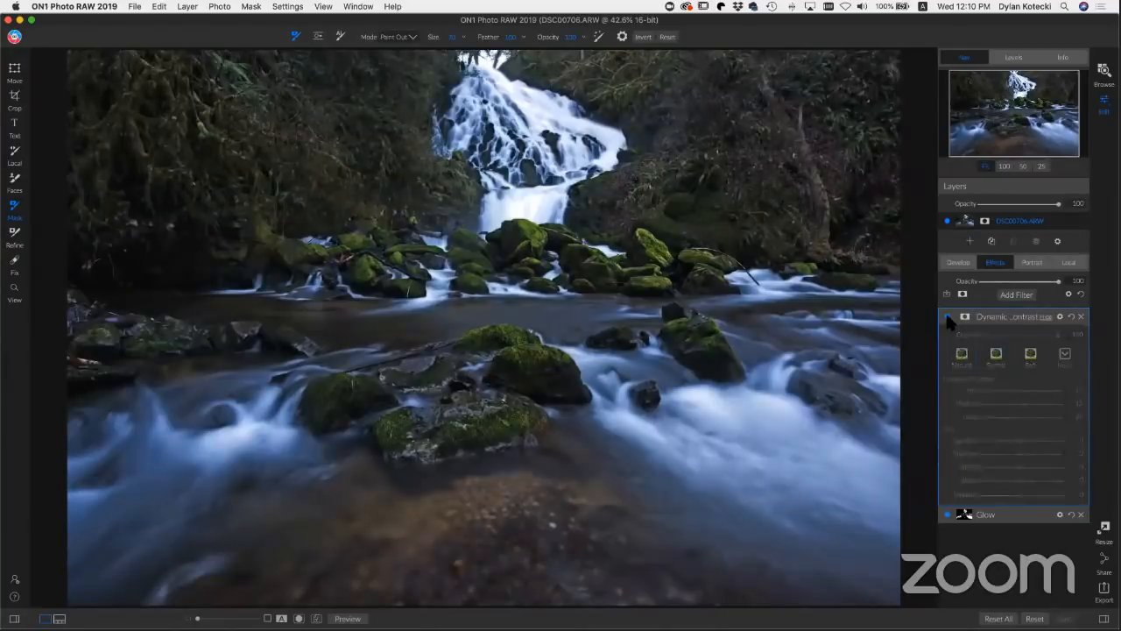
pyautogui.click(946, 316)
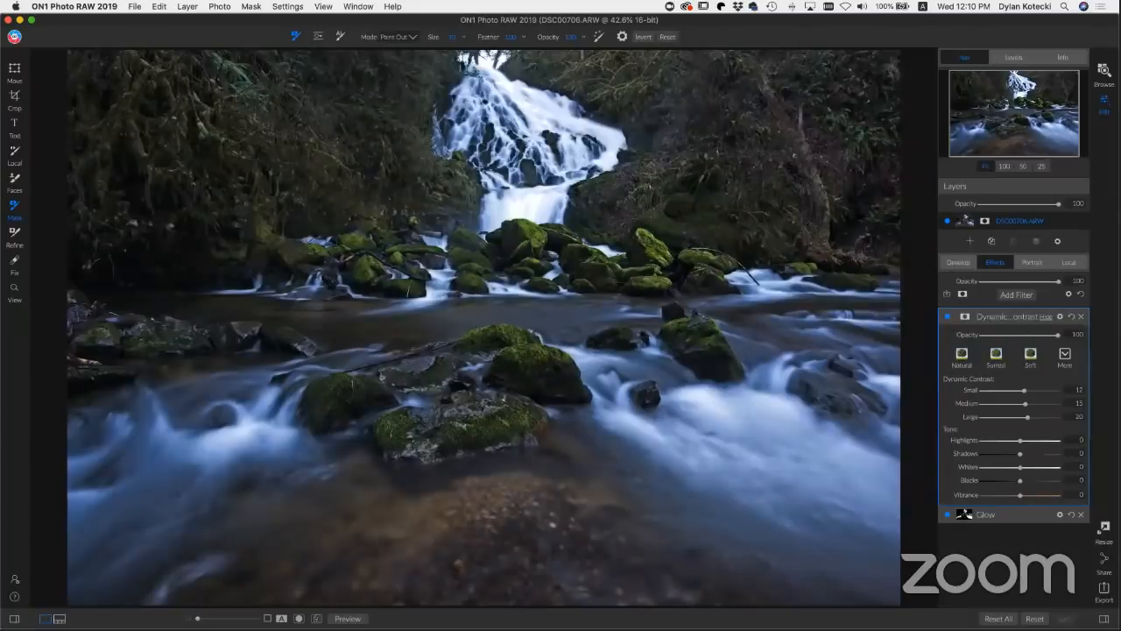
pyautogui.click(1061, 58)
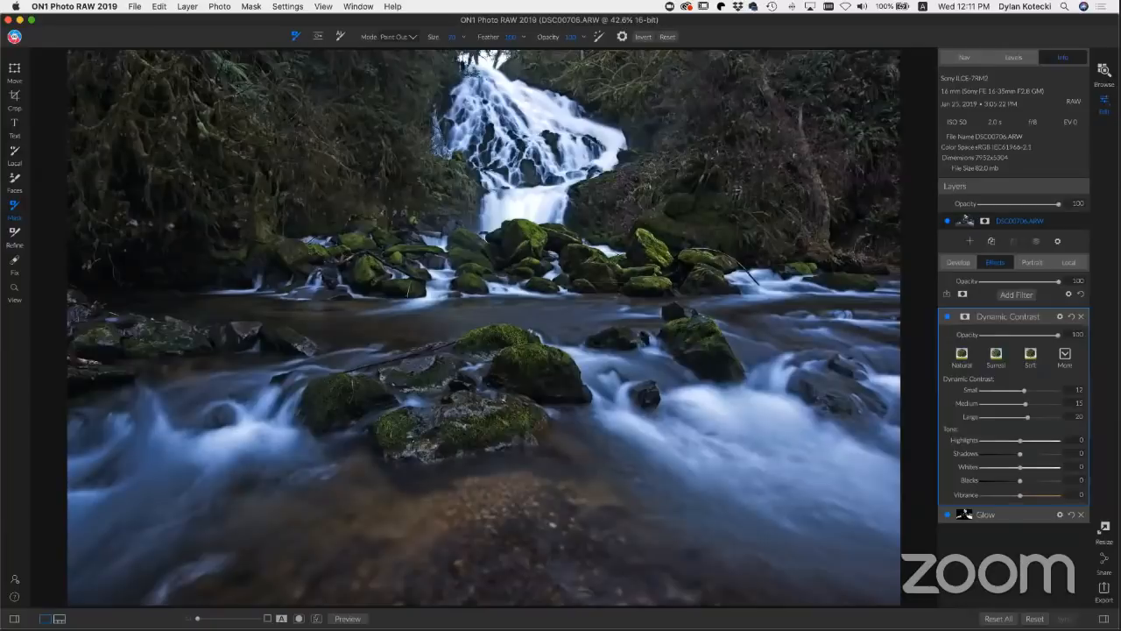
# Step: Create a luminosity mask on the Dynamic Contrast filter and invert it in mask view to protect the bright water
pyautogui.click(964, 318)
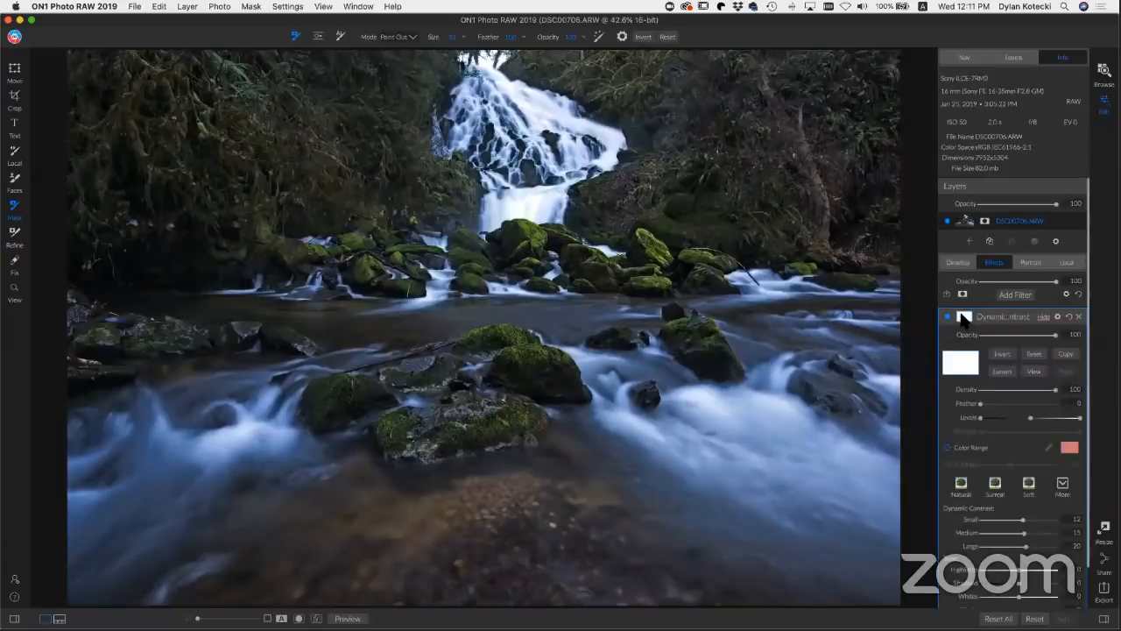
pyautogui.click(999, 372)
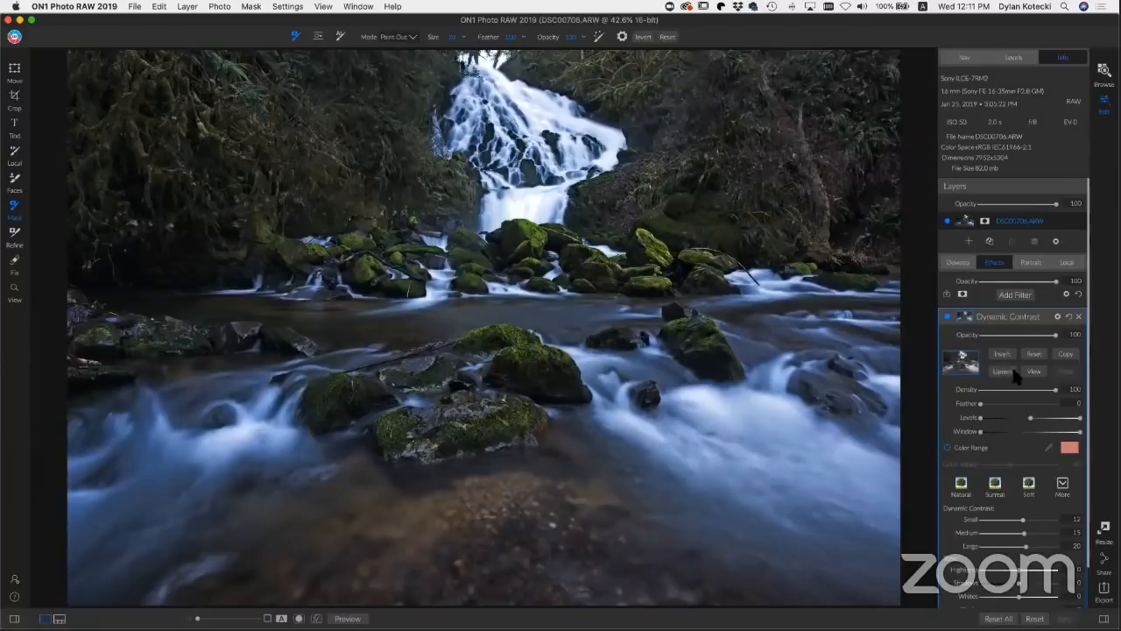
pyautogui.click(1030, 372)
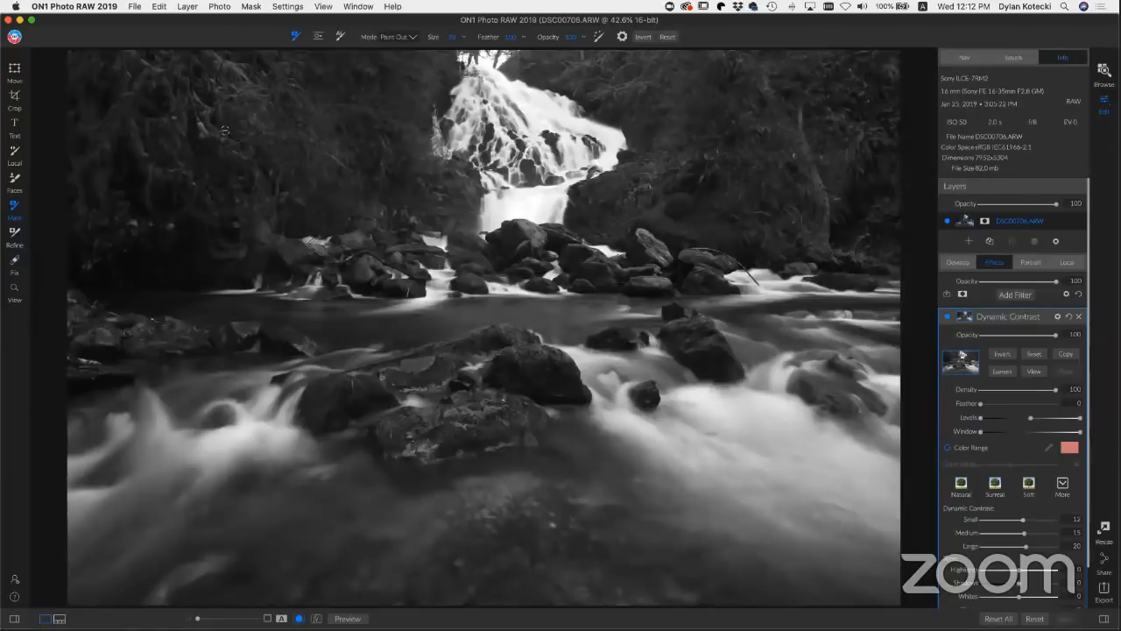
pyautogui.click(1007, 357)
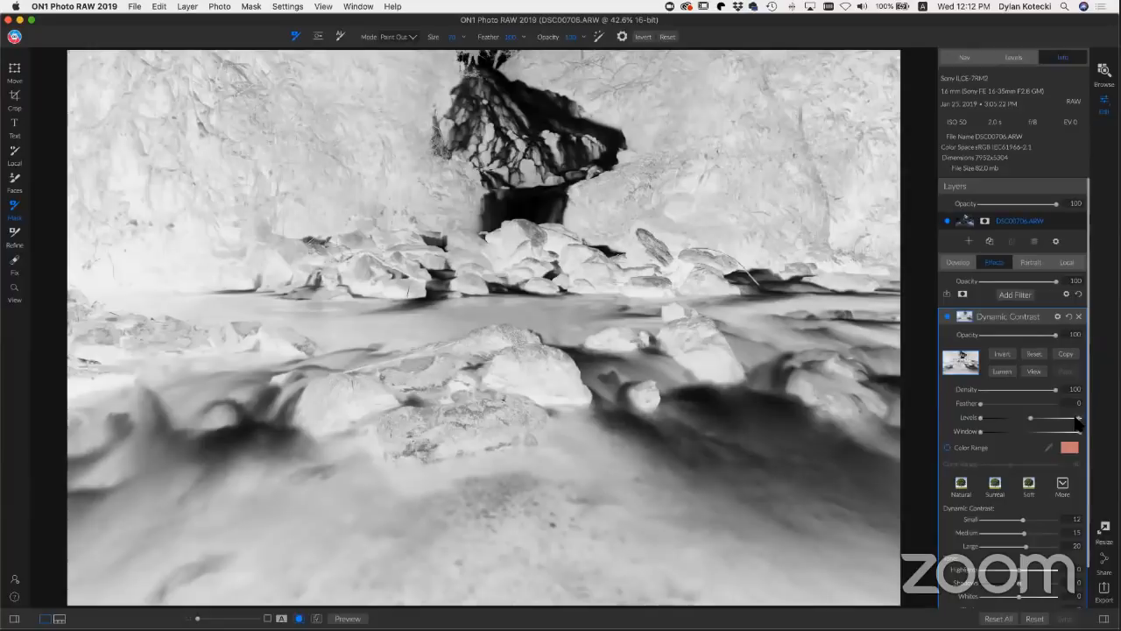
# Step: Increase the inverted mask's contrast with Levels, raising the black point and lowering the white point and midtone, and set its feather to 15
pyautogui.moveTo(1068, 423); pyautogui.dragTo(1051, 419)
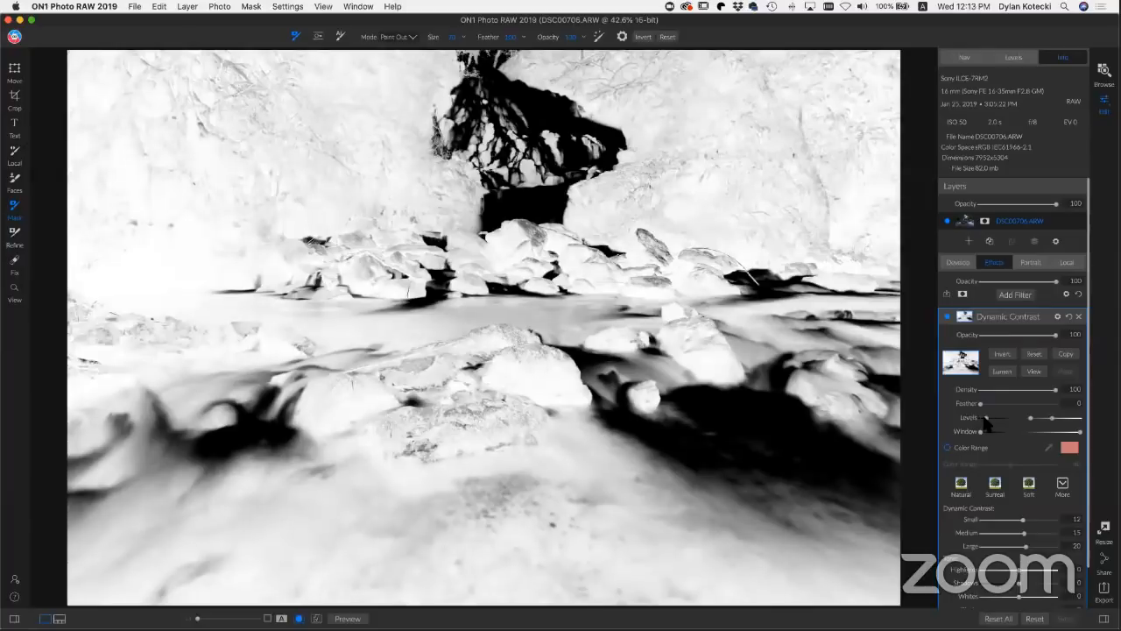
pyautogui.moveTo(1002, 419); pyautogui.dragTo(1006, 419)
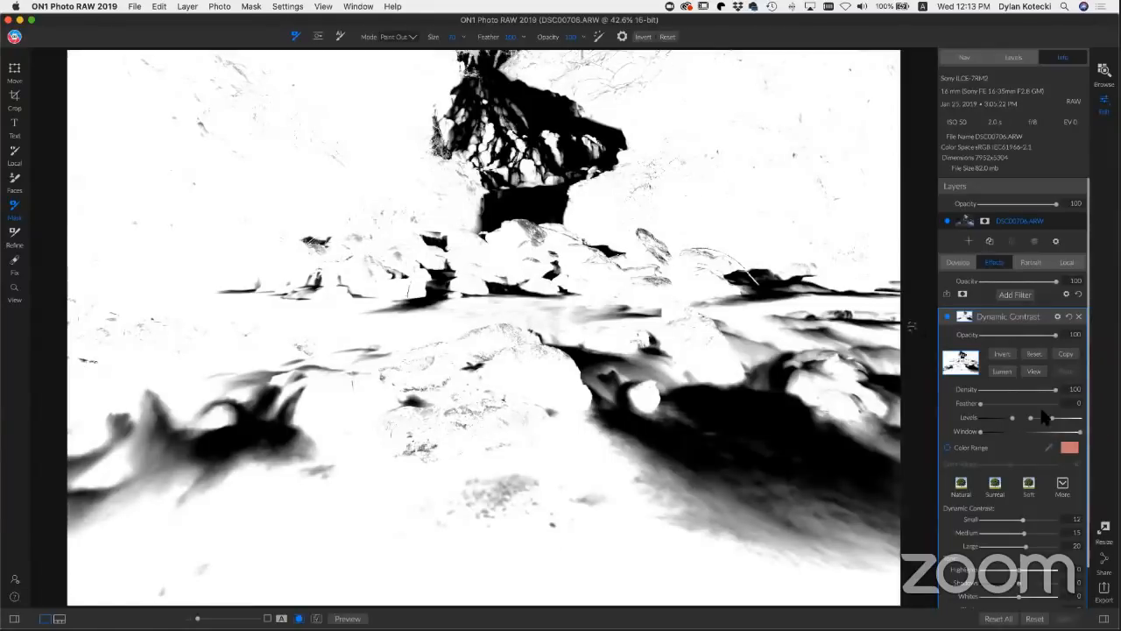
pyautogui.moveTo(1028, 419)
pyautogui.mouseDown()
pyautogui.moveTo(1047, 419)
pyautogui.moveTo(1033, 421)
pyautogui.mouseUp()
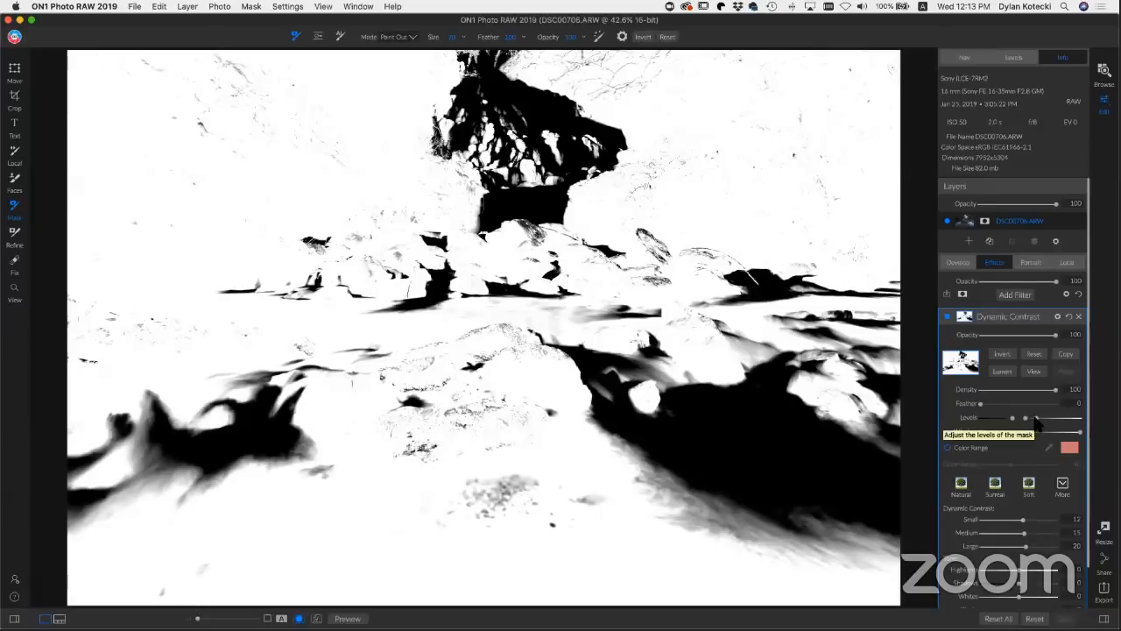
pyautogui.click(1034, 371)
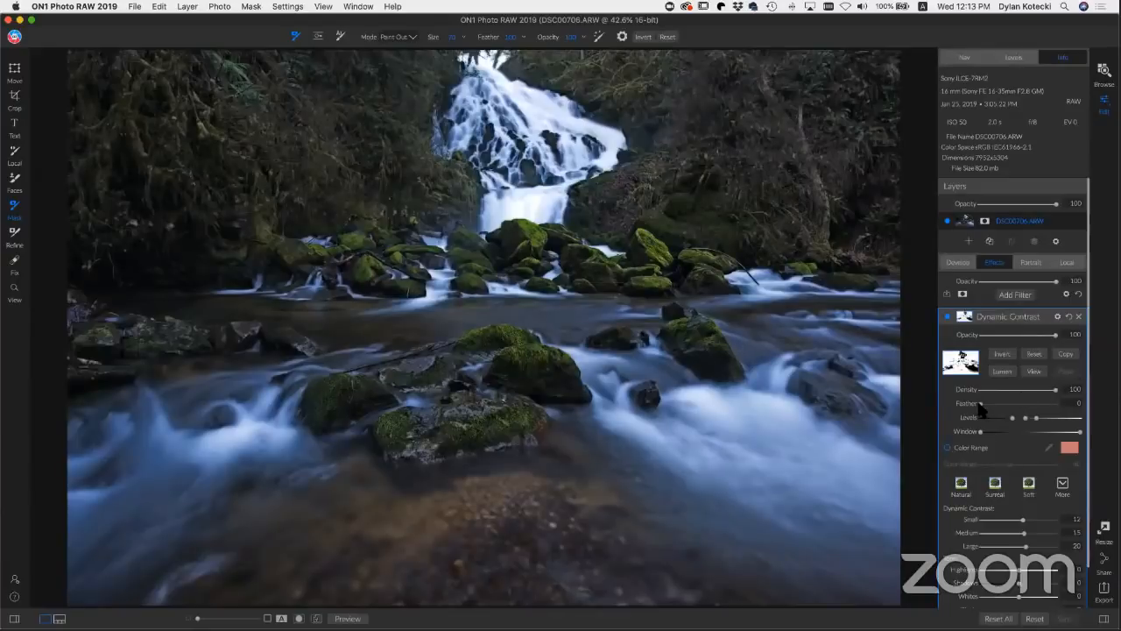
pyautogui.moveTo(979, 403); pyautogui.dragTo(990, 404)
# Step: Compare the waterfall and mossy rocks at 100% with the masked Dynamic Contrast filter off and on
pyautogui.press('z')
pyautogui.click(587, 258)
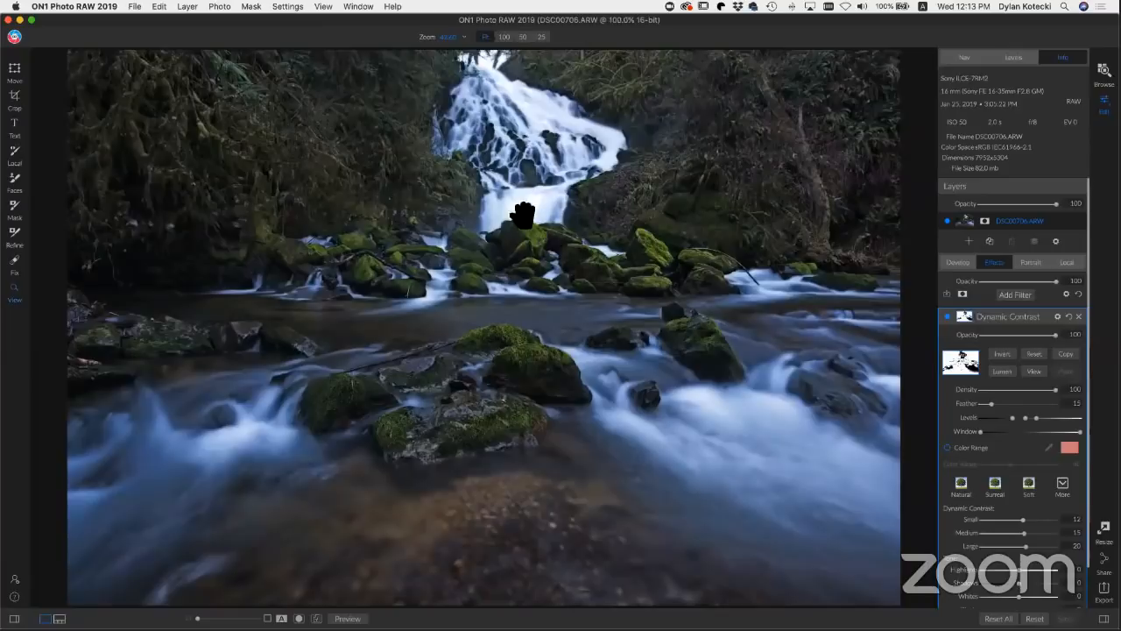
pyautogui.moveTo(519, 199); pyautogui.dragTo(535, 291)
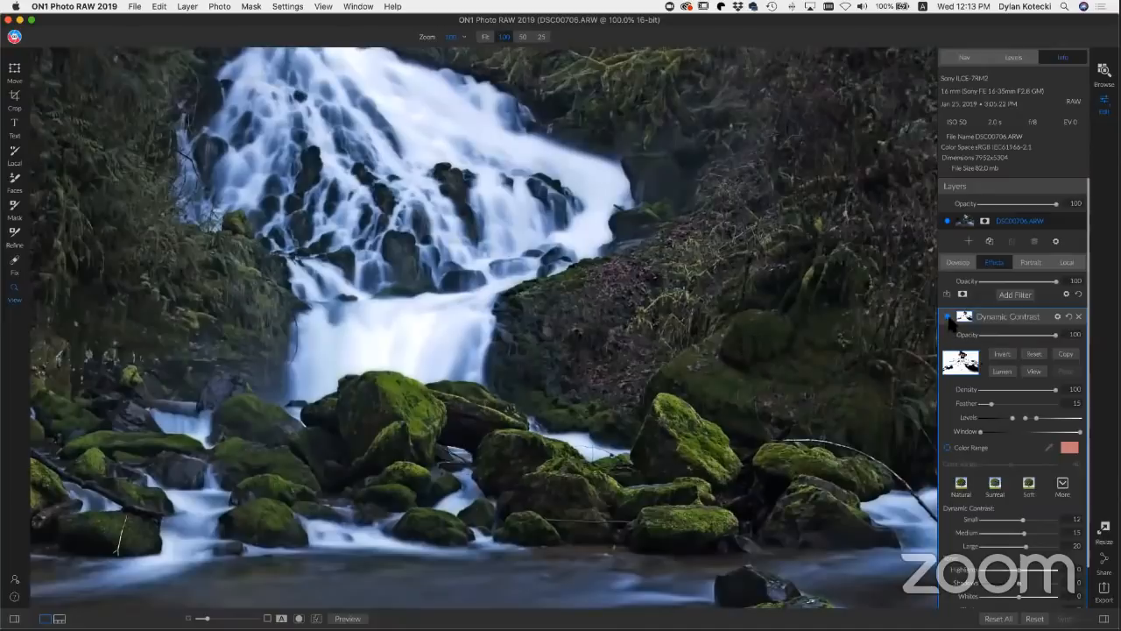
pyautogui.click(947, 316)
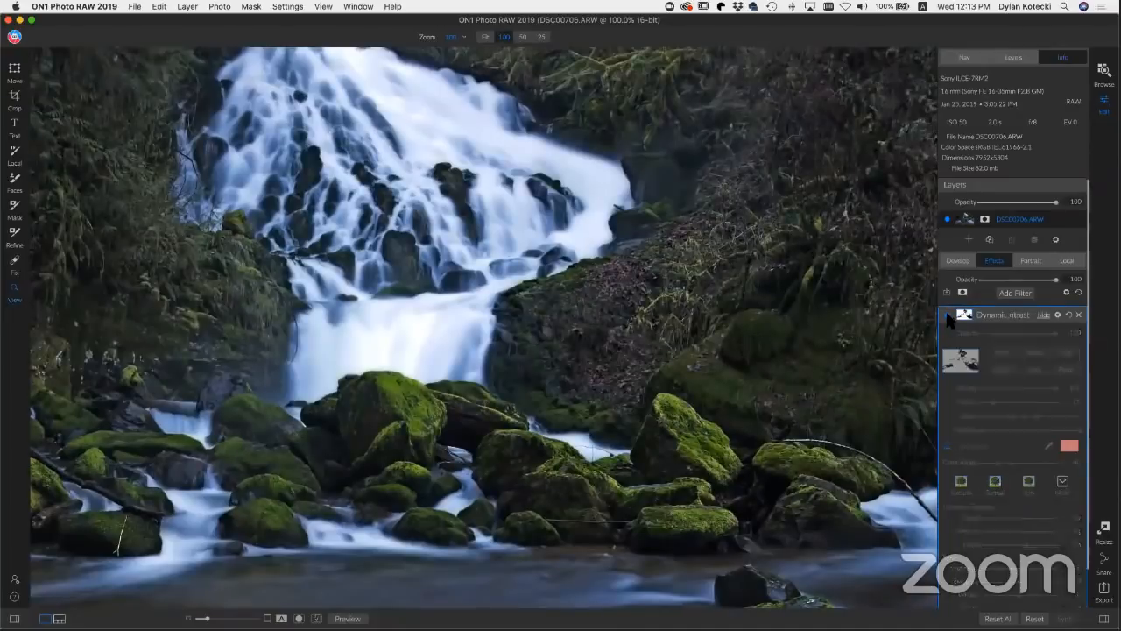
pyautogui.scroll(-1, 947, 316)
pyautogui.click(947, 319)
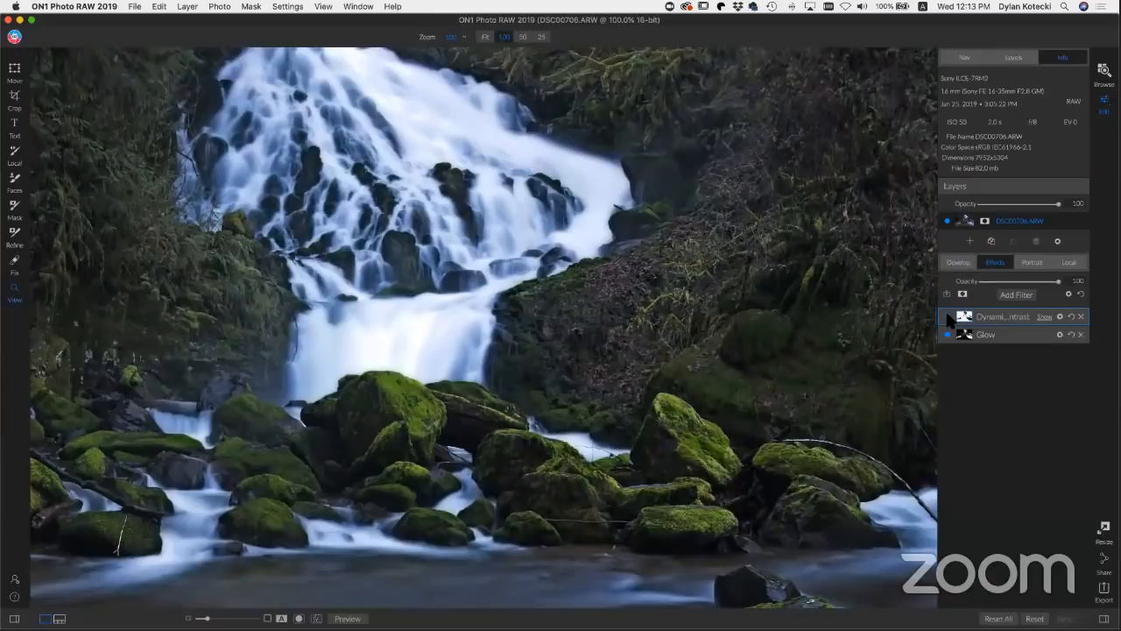
pyautogui.click(947, 318)
pyautogui.click(559, 235)
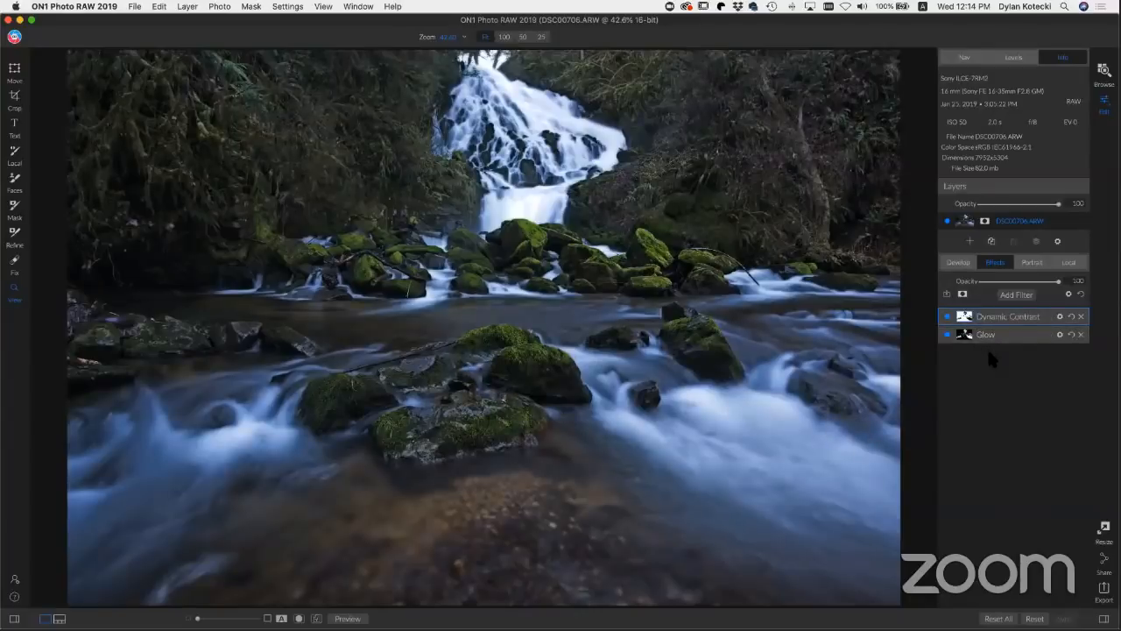
# Step: Add a Color Enhancer filter and apply a copy of the Glow filter's mask to it
pyautogui.click(1044, 338)
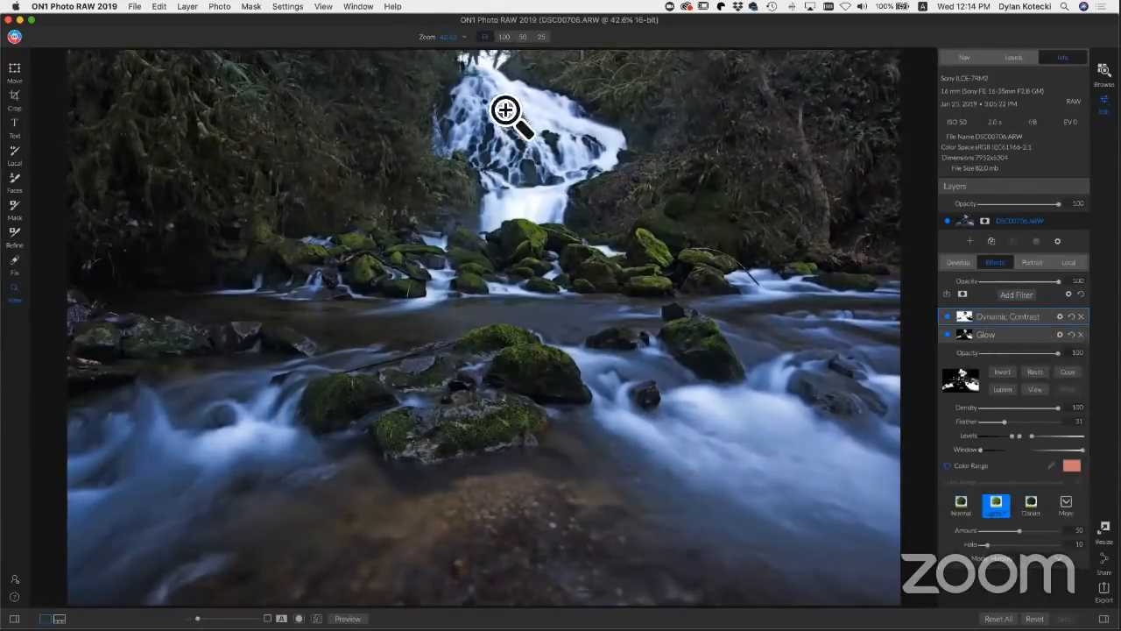
pyautogui.click(1068, 373)
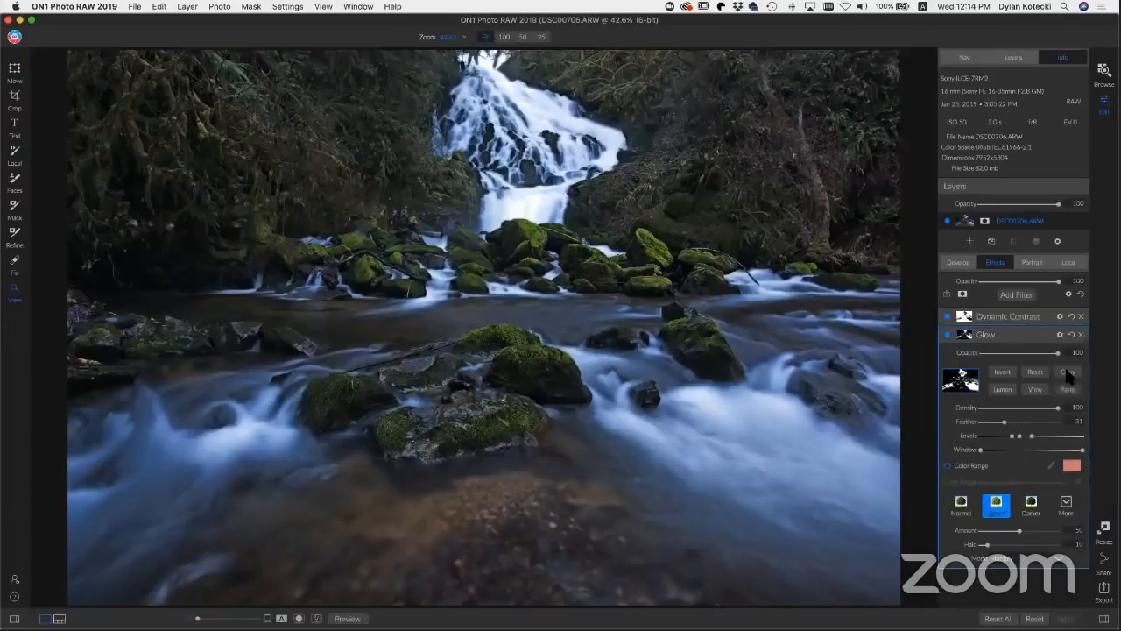
pyautogui.click(1019, 296)
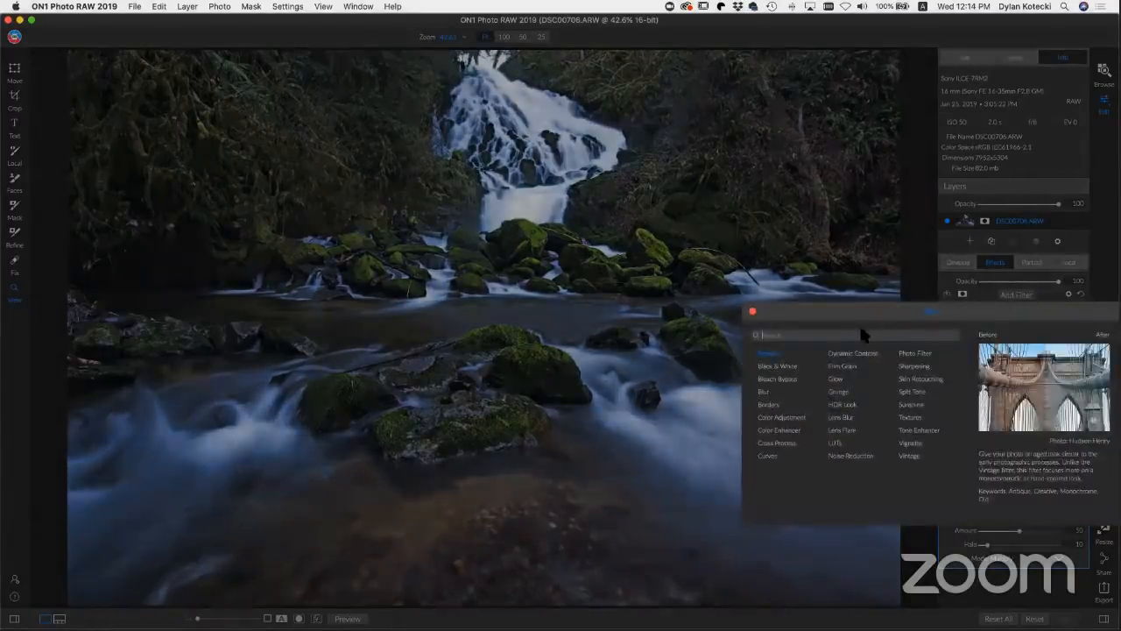
pyautogui.click(781, 431)
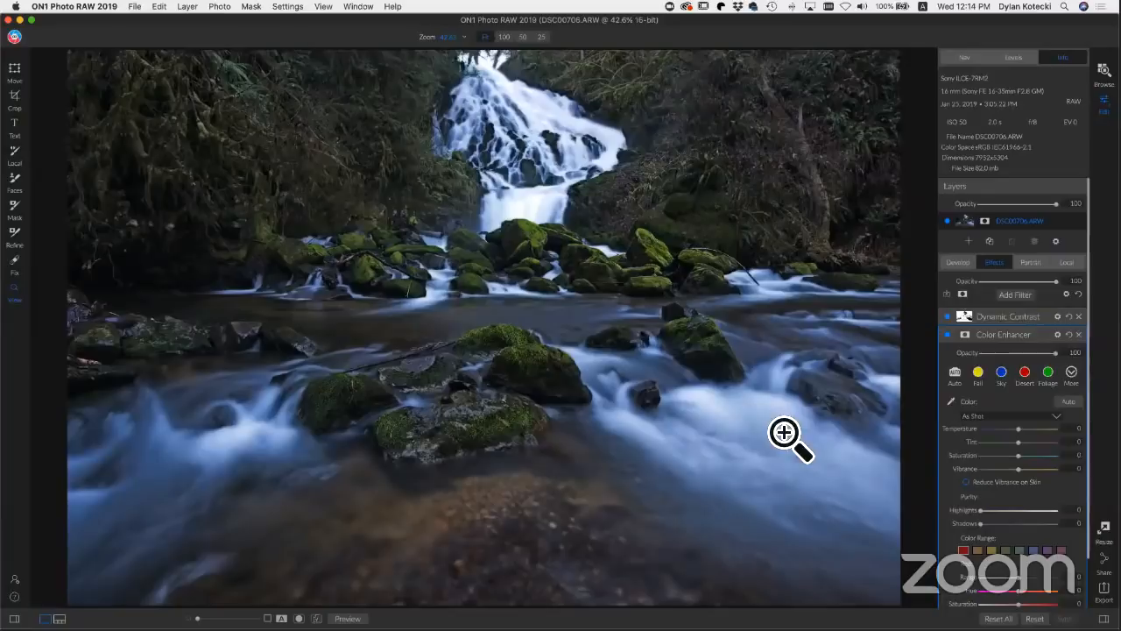
pyautogui.click(965, 336)
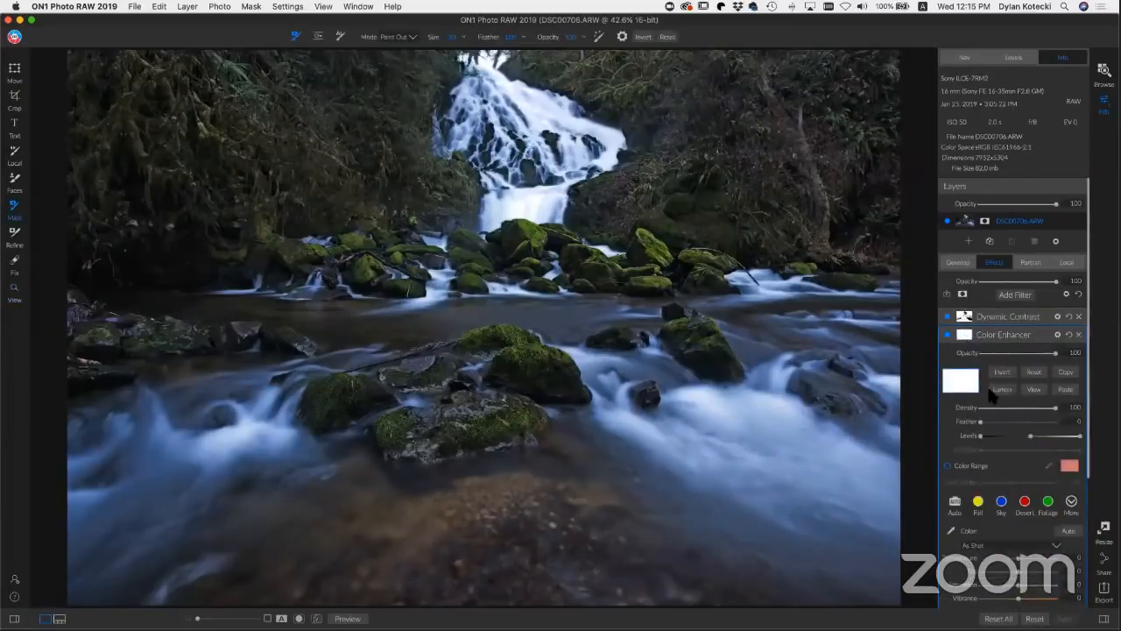
pyautogui.click(1068, 390)
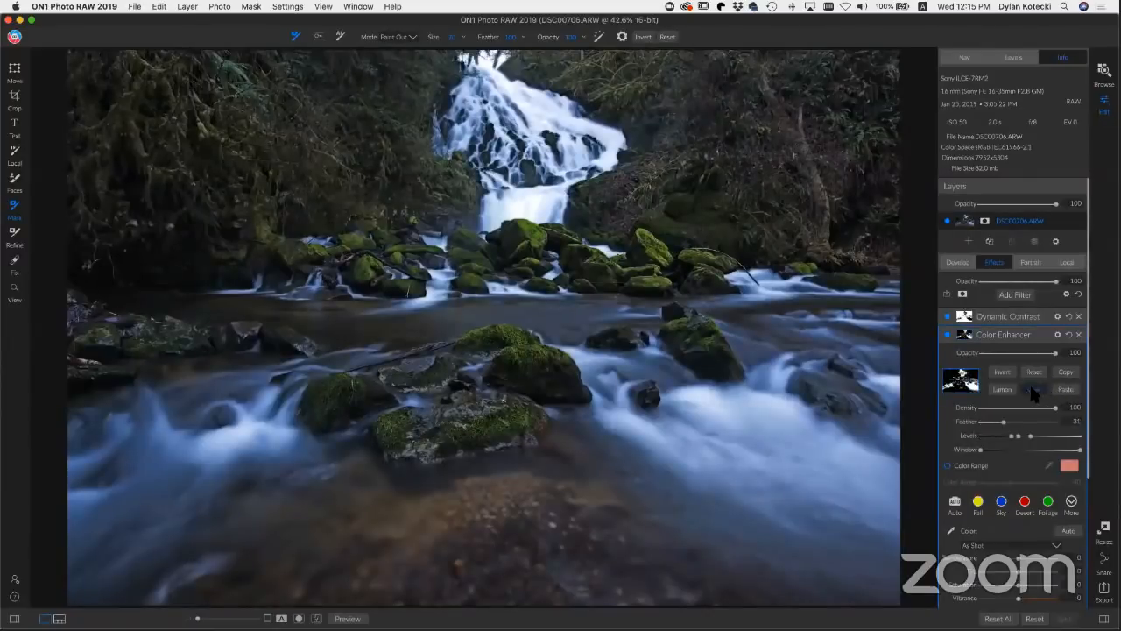
# Step: Check the pasted mask in mask view, and raise the Color Enhancer's temperature to reduce the blue cast in the water
pyautogui.click(1034, 390)
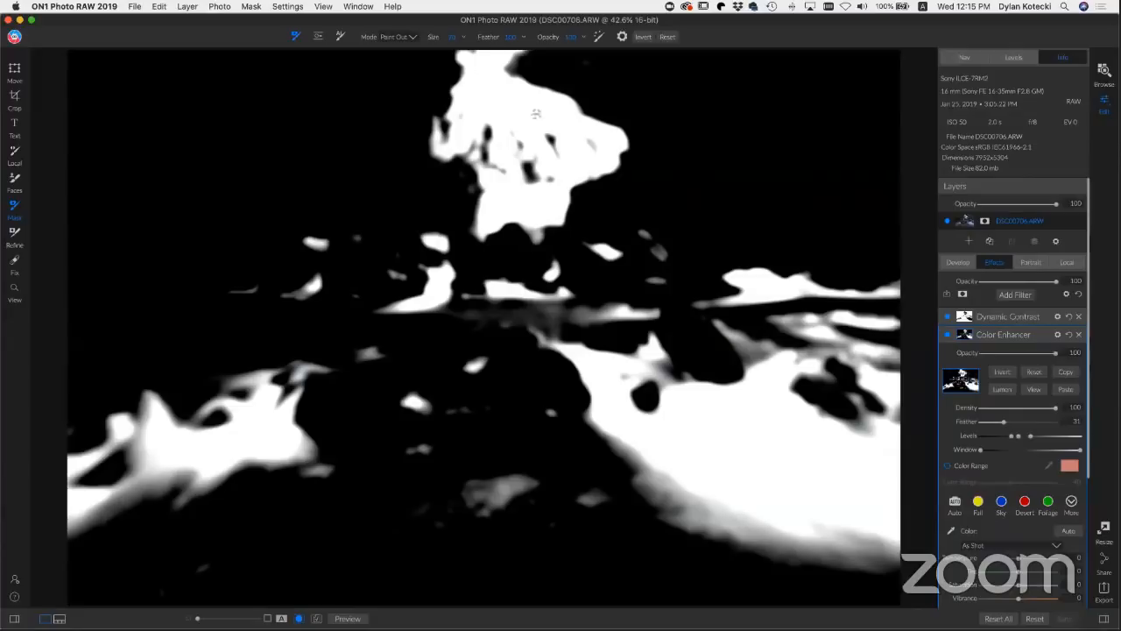
pyautogui.click(1034, 391)
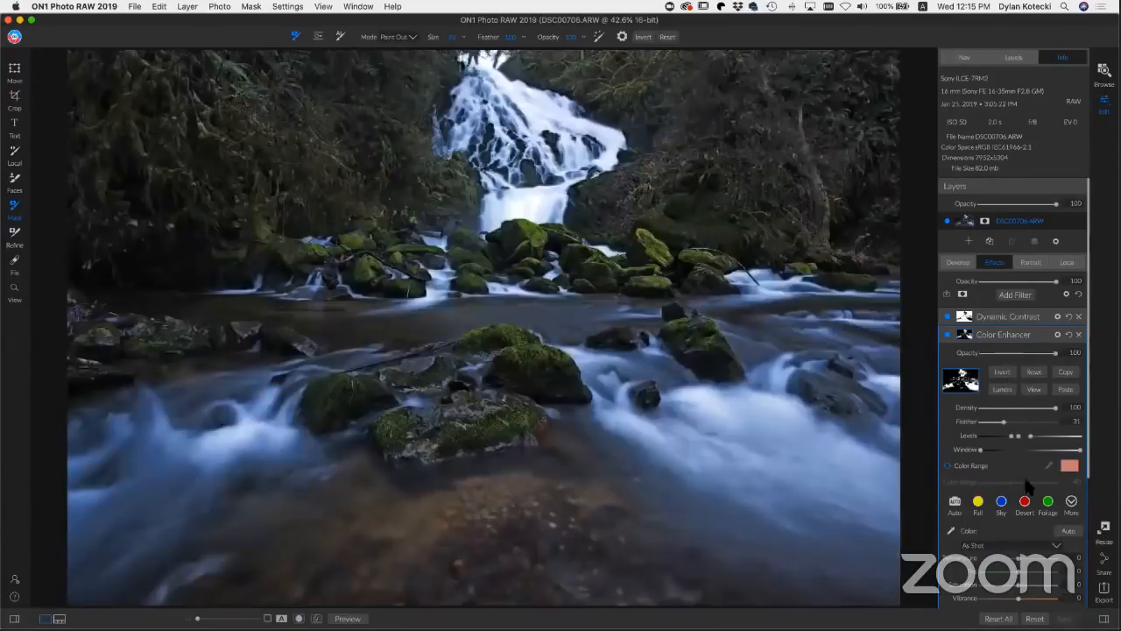
pyautogui.moveTo(1021, 565); pyautogui.dragTo(1040, 565)
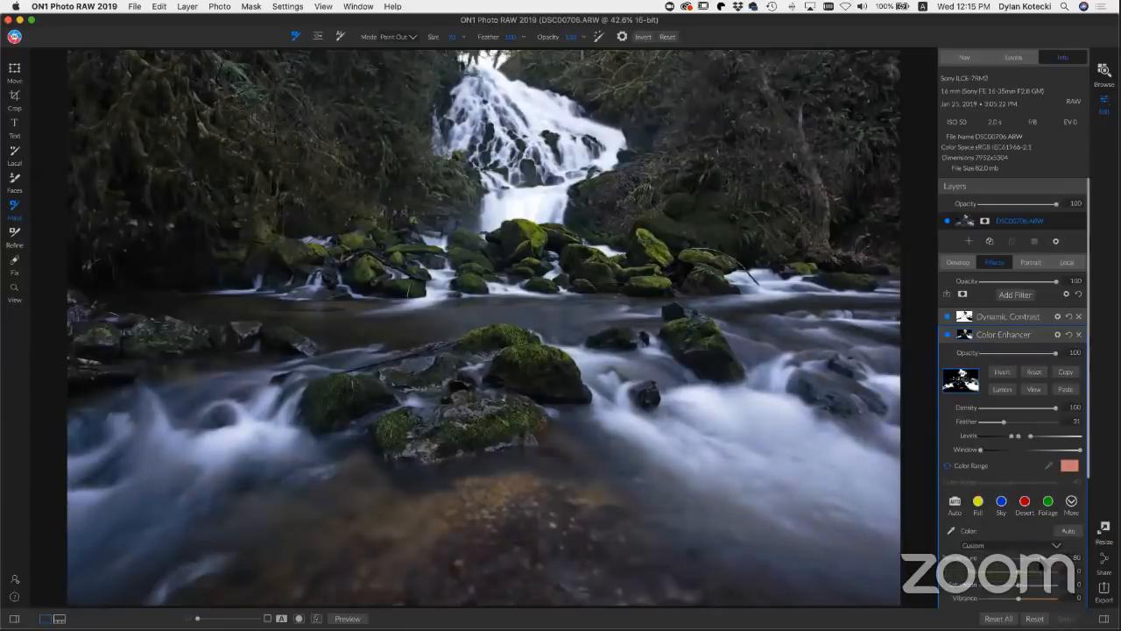
# Step: Turn the masked Color Enhancer off and on to compare the water's color
pyautogui.click(948, 338)
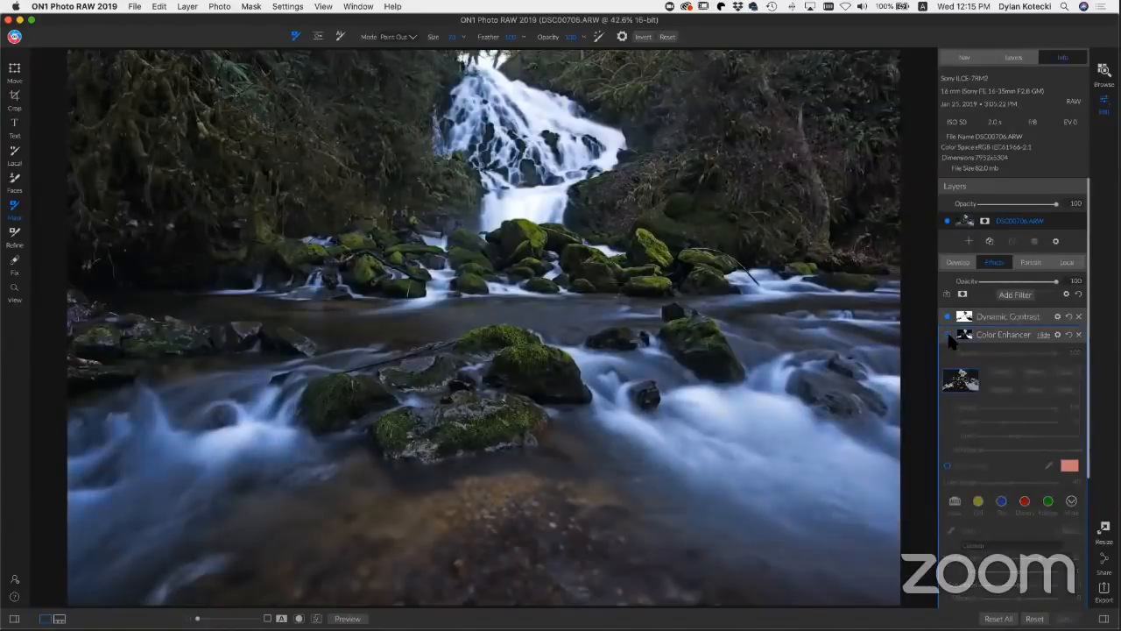
pyautogui.click(948, 338)
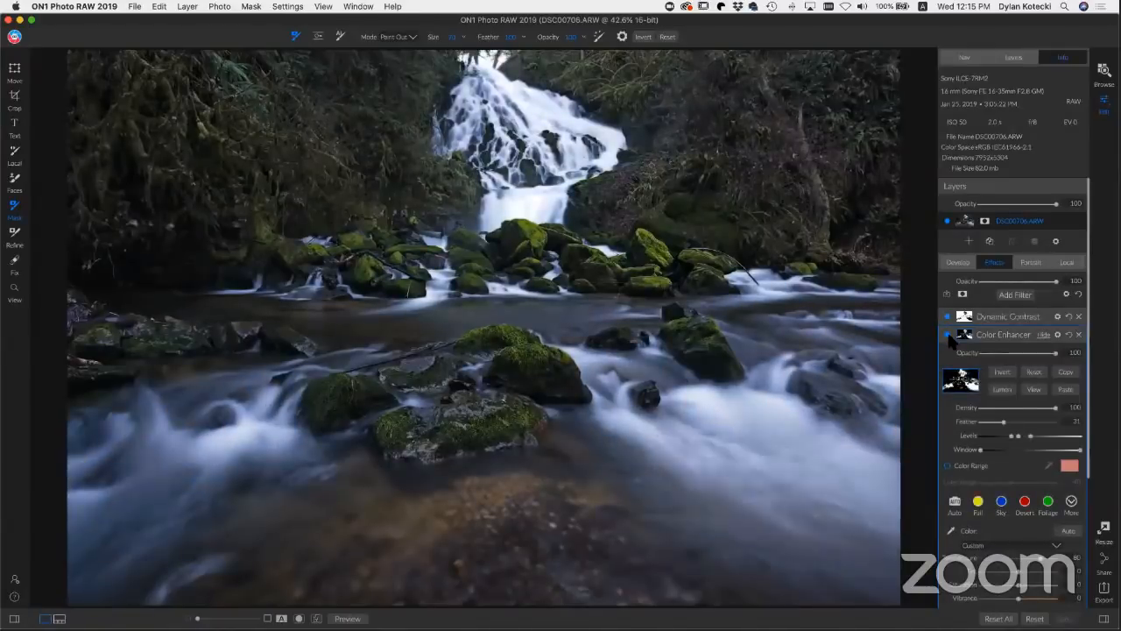
pyautogui.click(949, 338)
pyautogui.click(949, 338)
# Step: Add a second Color Enhancer filter and apply a copy of the Dynamic Contrast filter's mask to it
pyautogui.click(1037, 315)
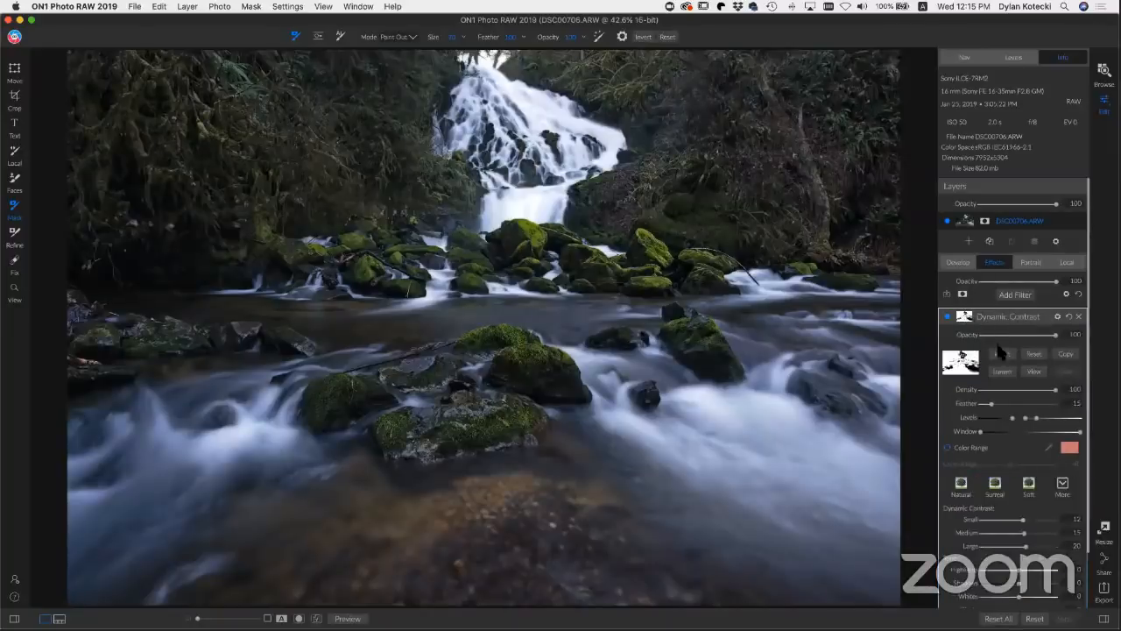
pyautogui.click(1068, 350)
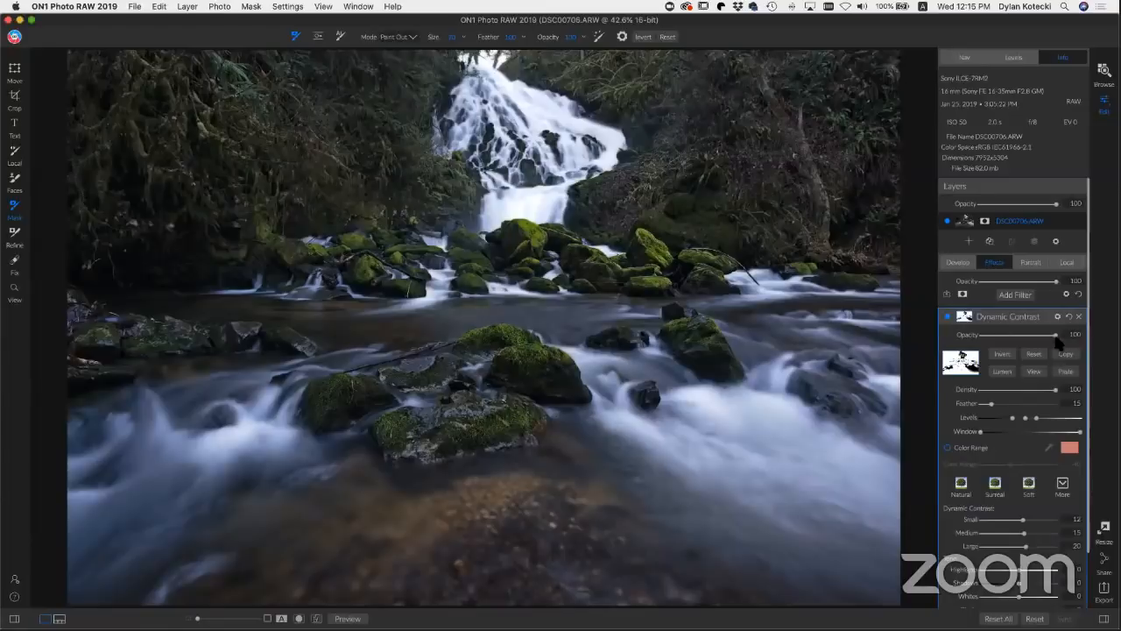
pyautogui.click(1013, 295)
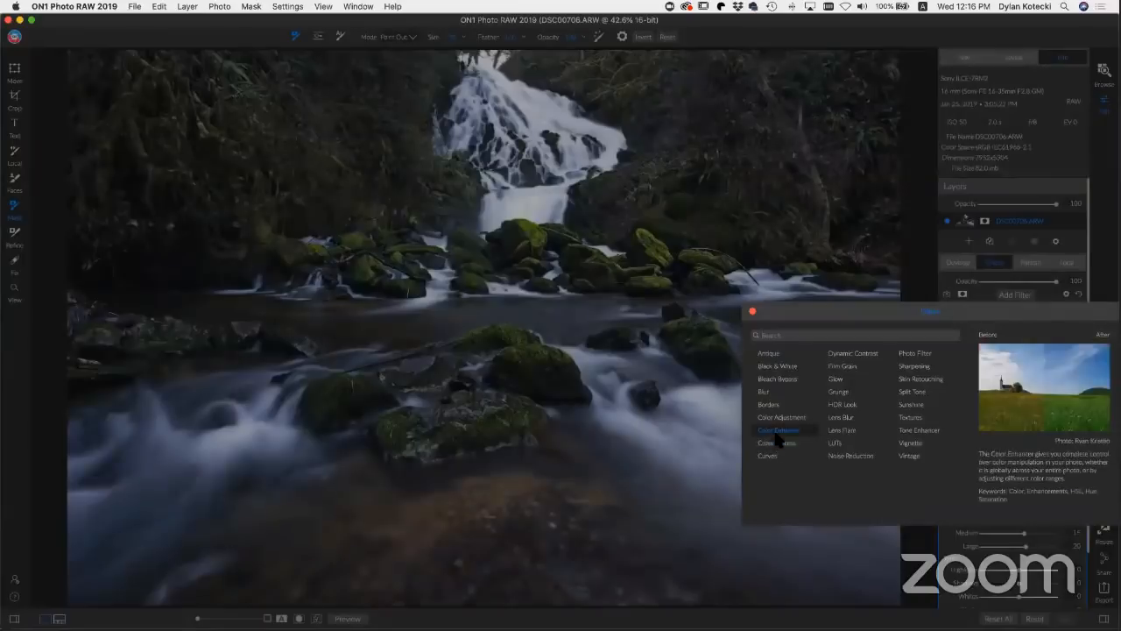
pyautogui.click(776, 431)
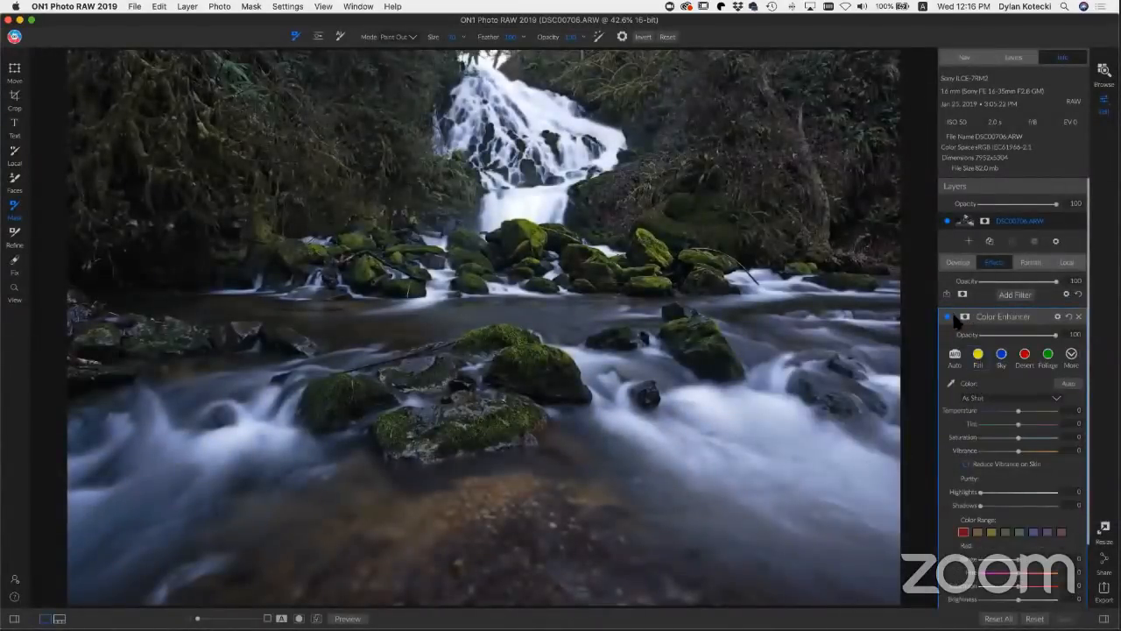
pyautogui.click(964, 318)
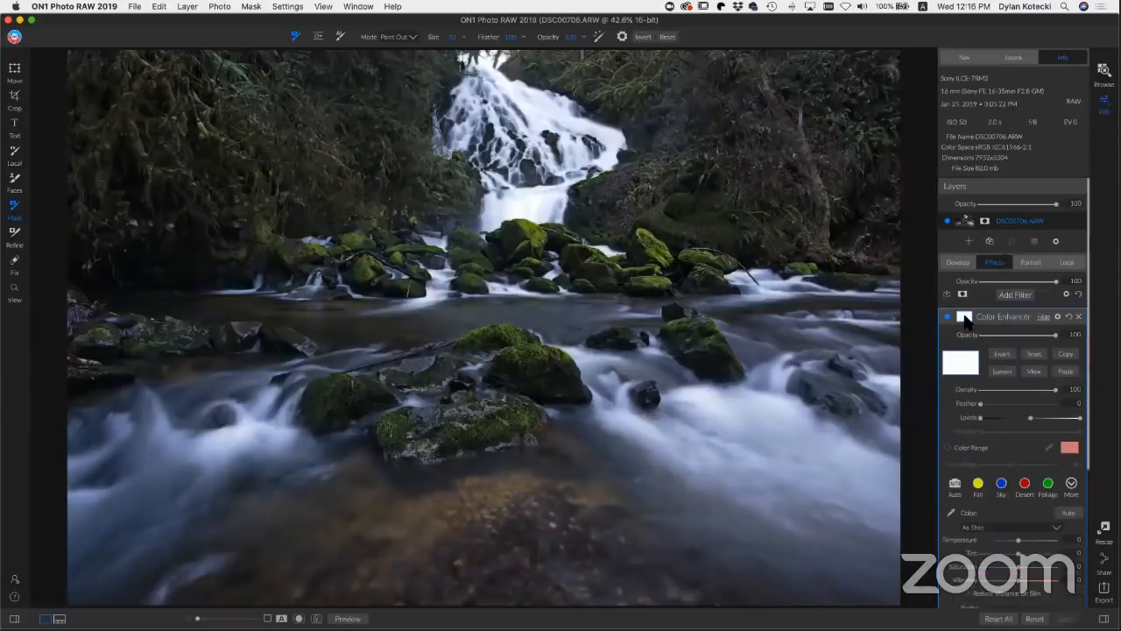
pyautogui.click(1064, 373)
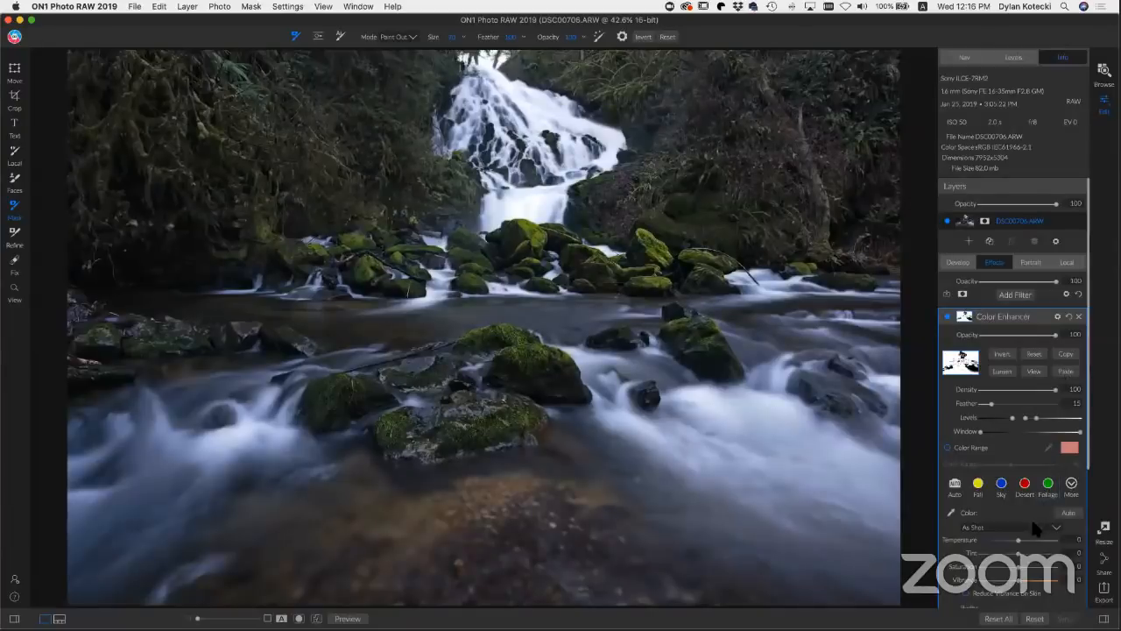
# Step: Set the new Color Enhancer's temperature to 40 and compare the water's surroundings with the filter off and on
pyautogui.scroll(-2, 1034, 526)
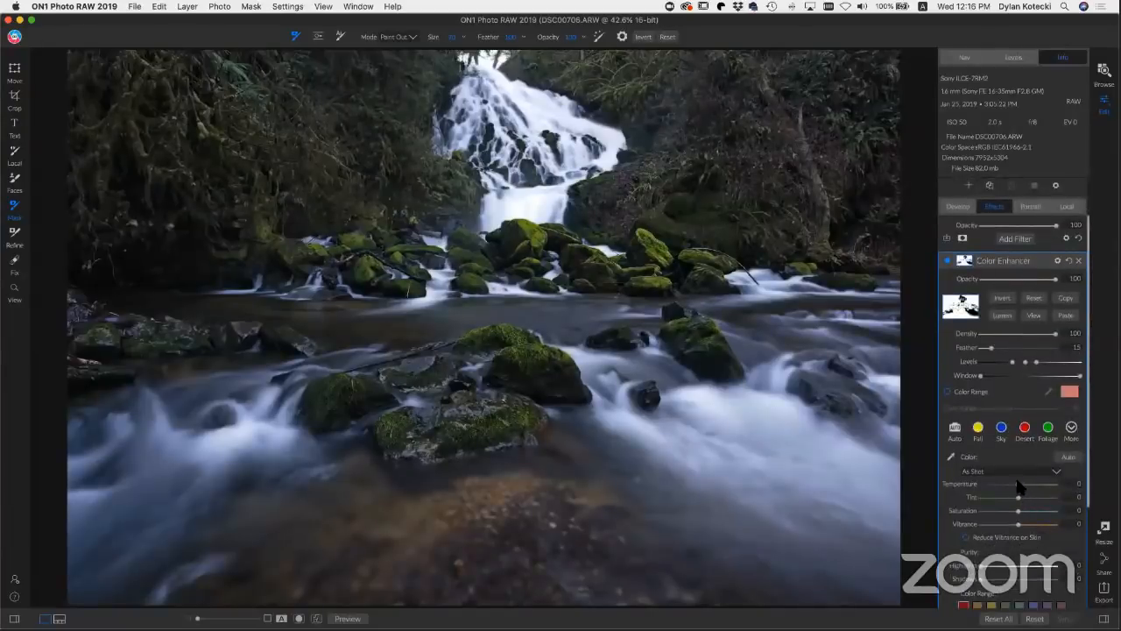
pyautogui.moveTo(1021, 488); pyautogui.dragTo(1036, 491)
pyautogui.click(948, 265)
pyautogui.click(948, 265)
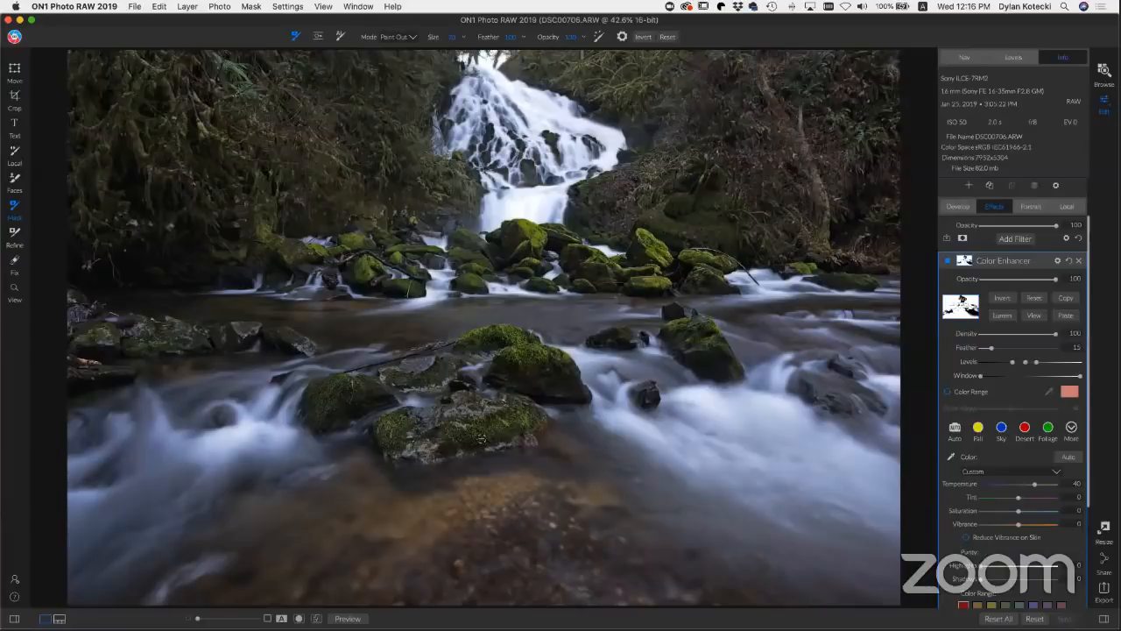
# Step: Add a Vignette filter with the Big Softy preset
pyautogui.click(1015, 238)
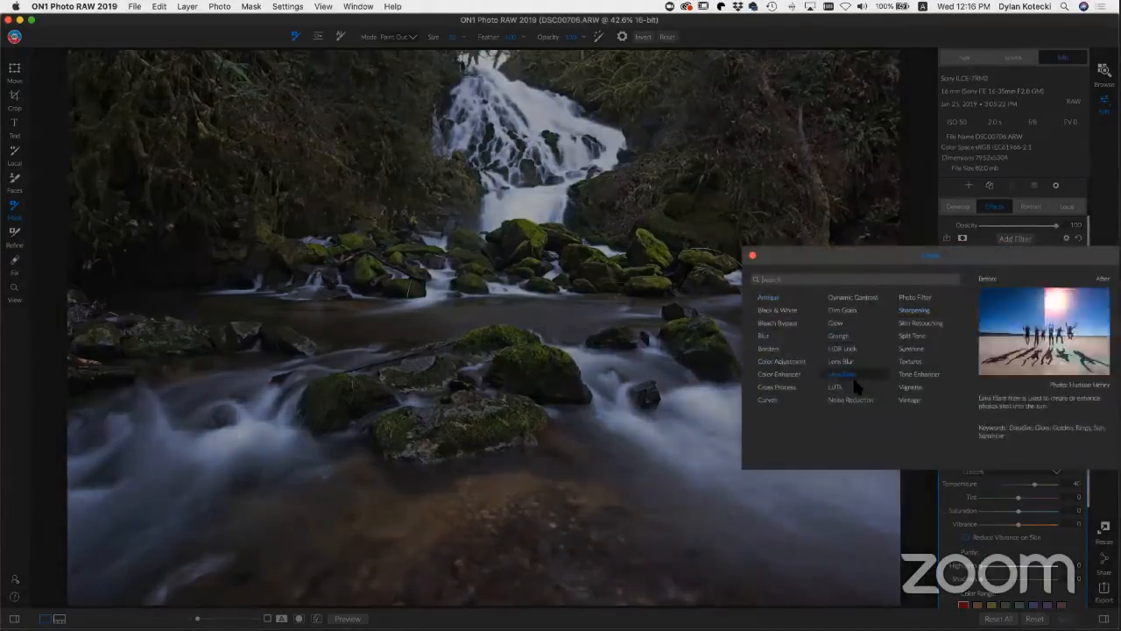
pyautogui.click(910, 388)
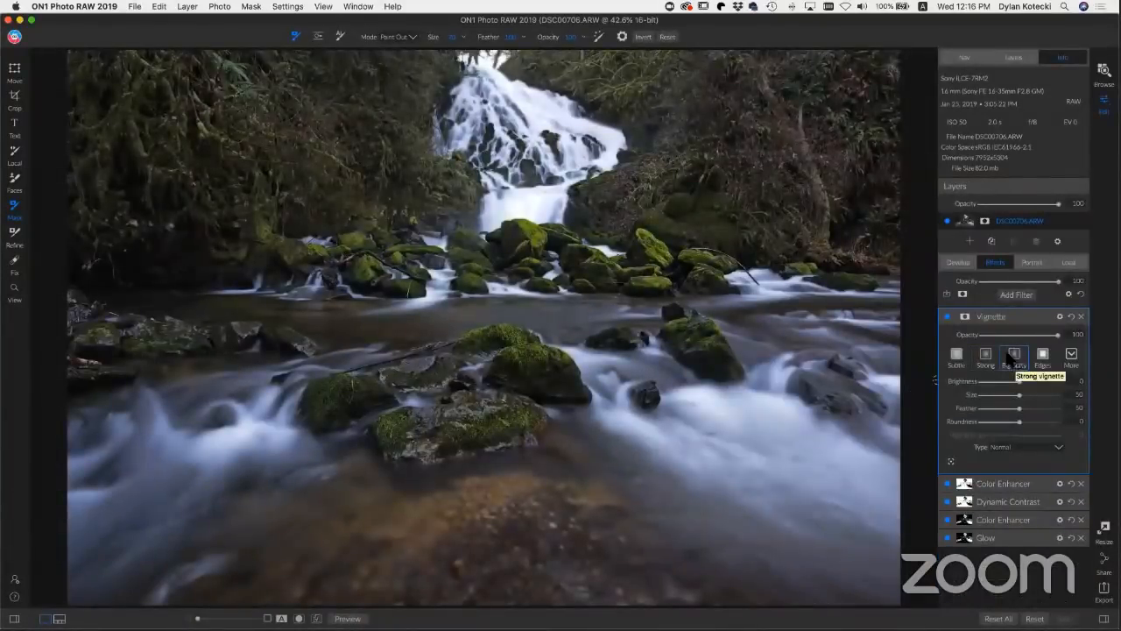
pyautogui.click(1013, 359)
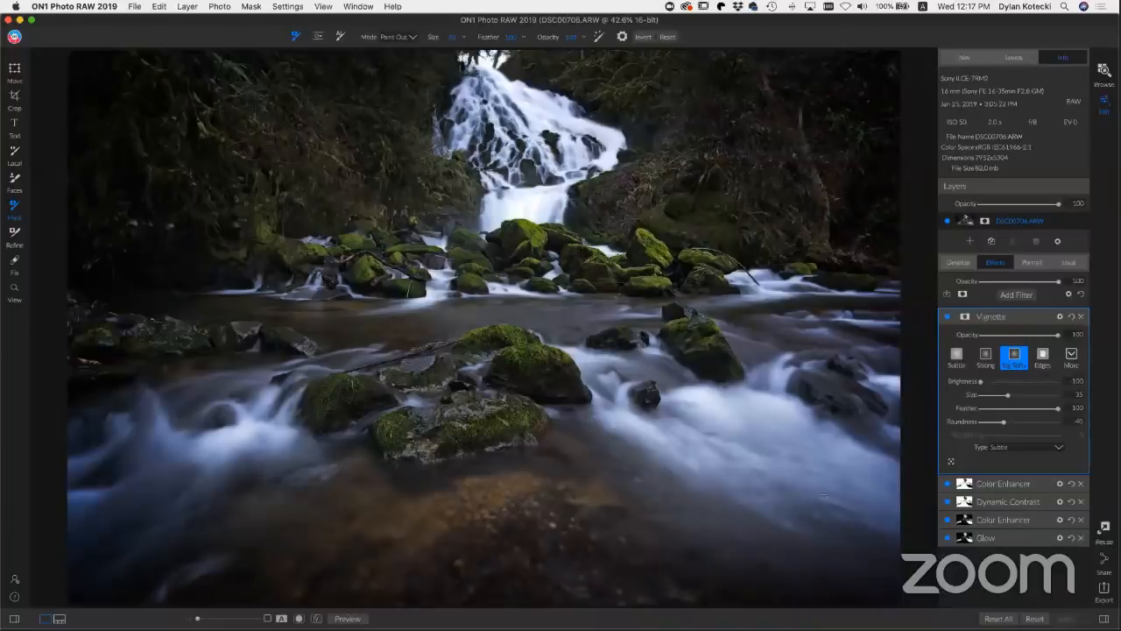
# Step: Apply a copy of the Glow filter's mask to the Vignette filter and invert it to protect the bright water
pyautogui.click(998, 537)
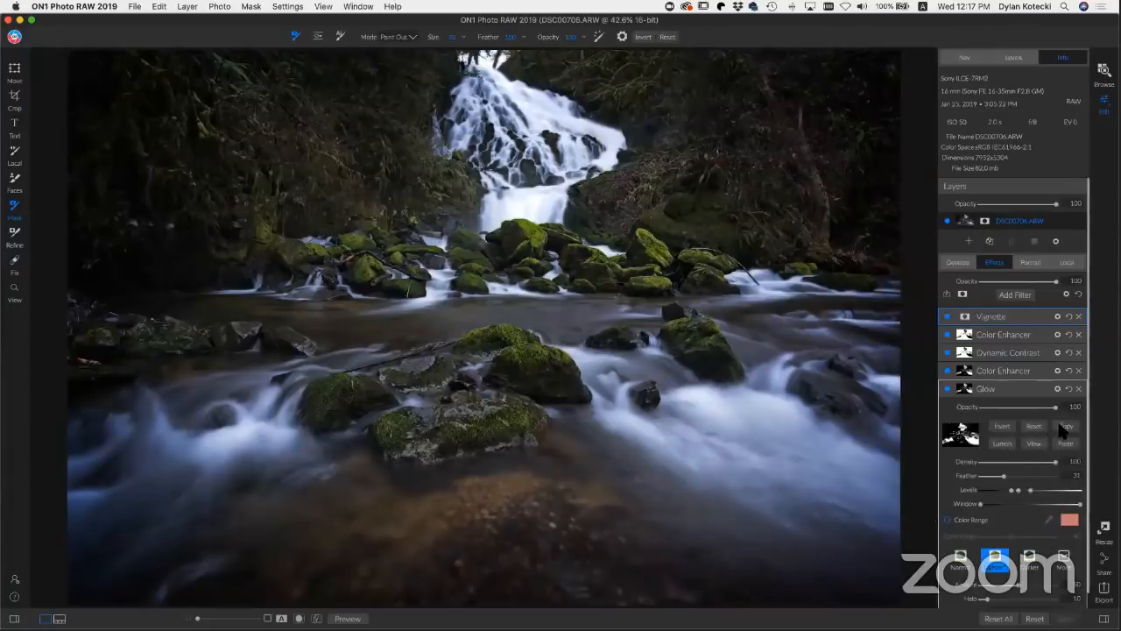
pyautogui.click(966, 320)
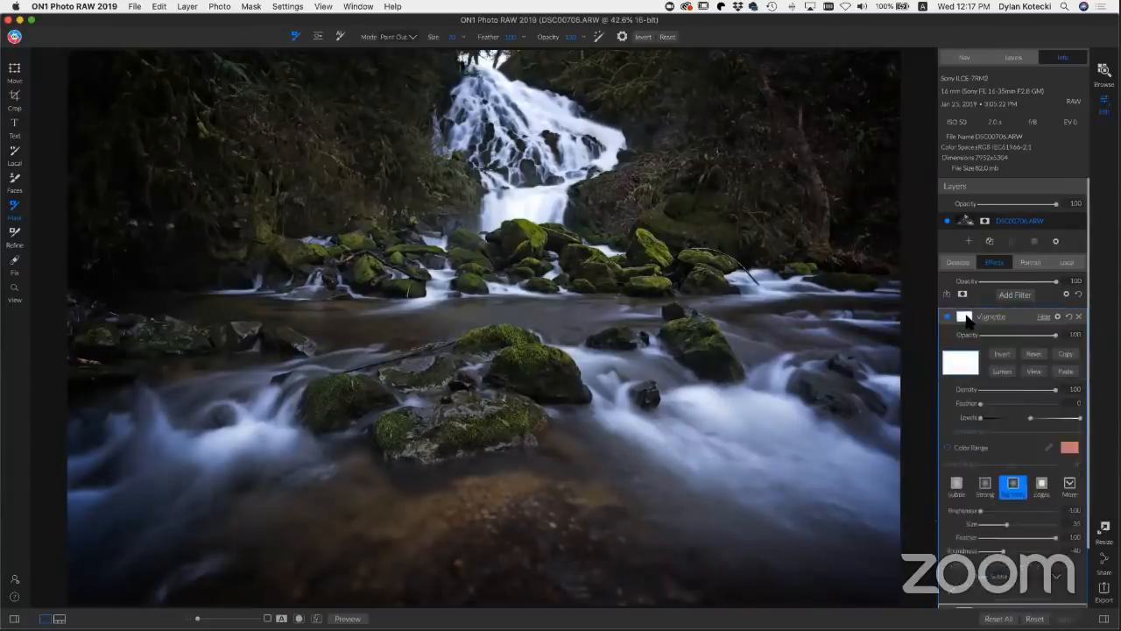
pyautogui.click(1060, 375)
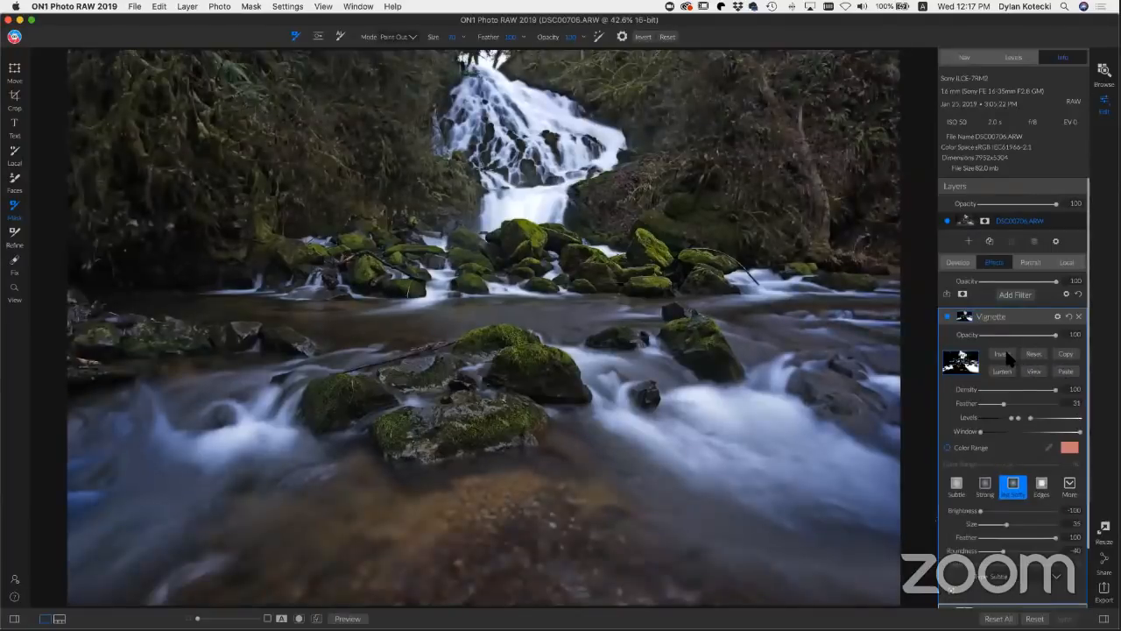
pyautogui.click(1005, 355)
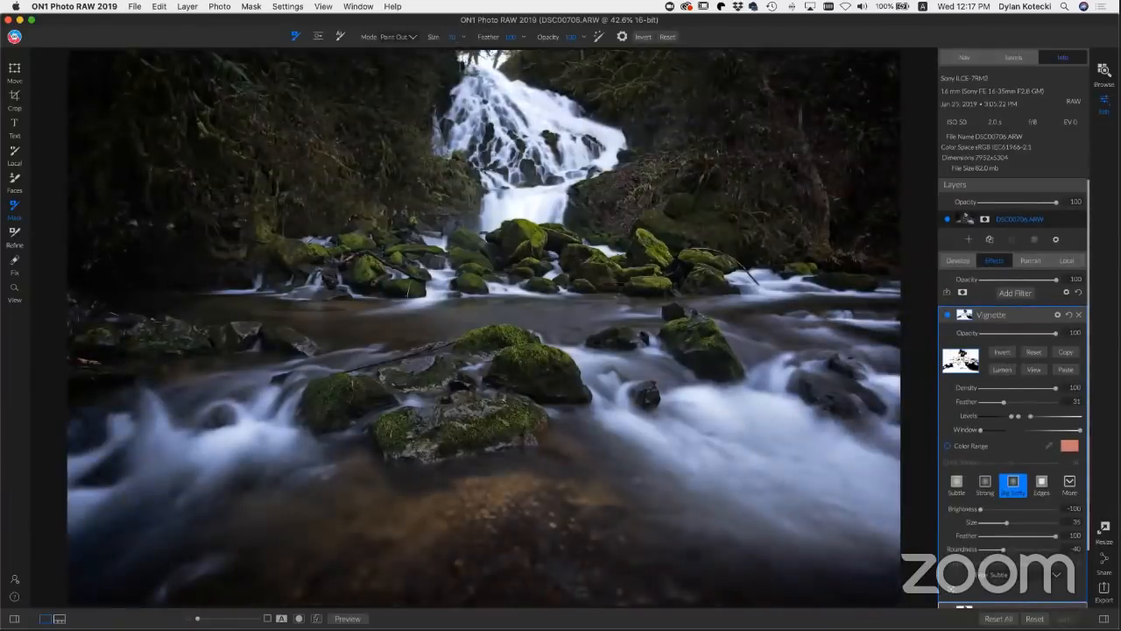
# Step: Compare the vignette's effect on the water with its mask reset and restored
pyautogui.scroll(1, 1011, 340)
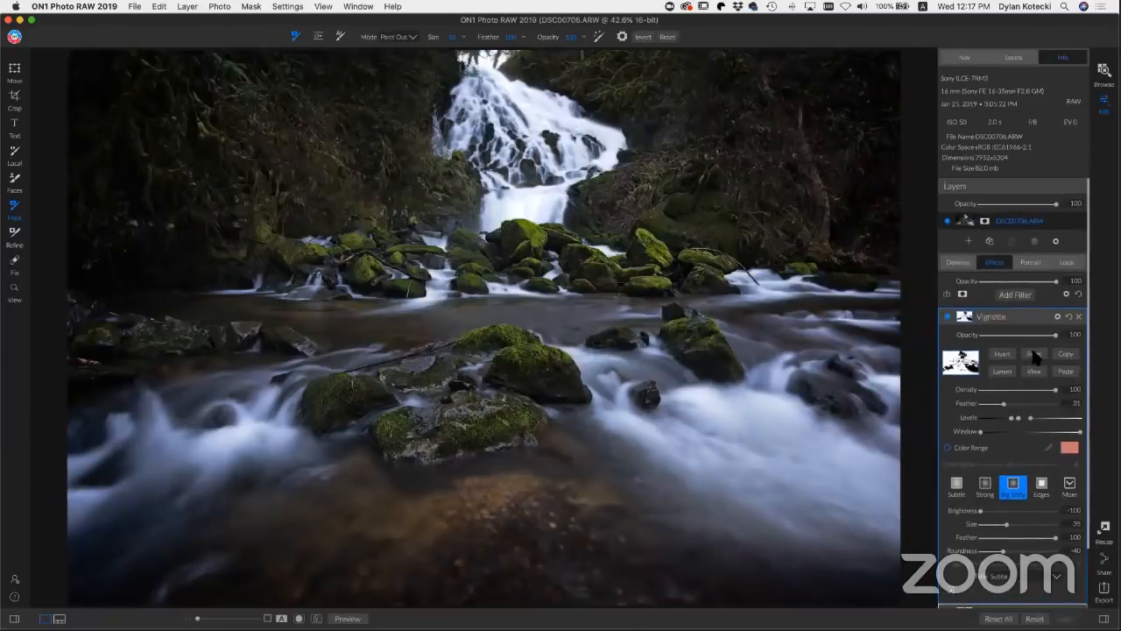
pyautogui.click(1033, 354)
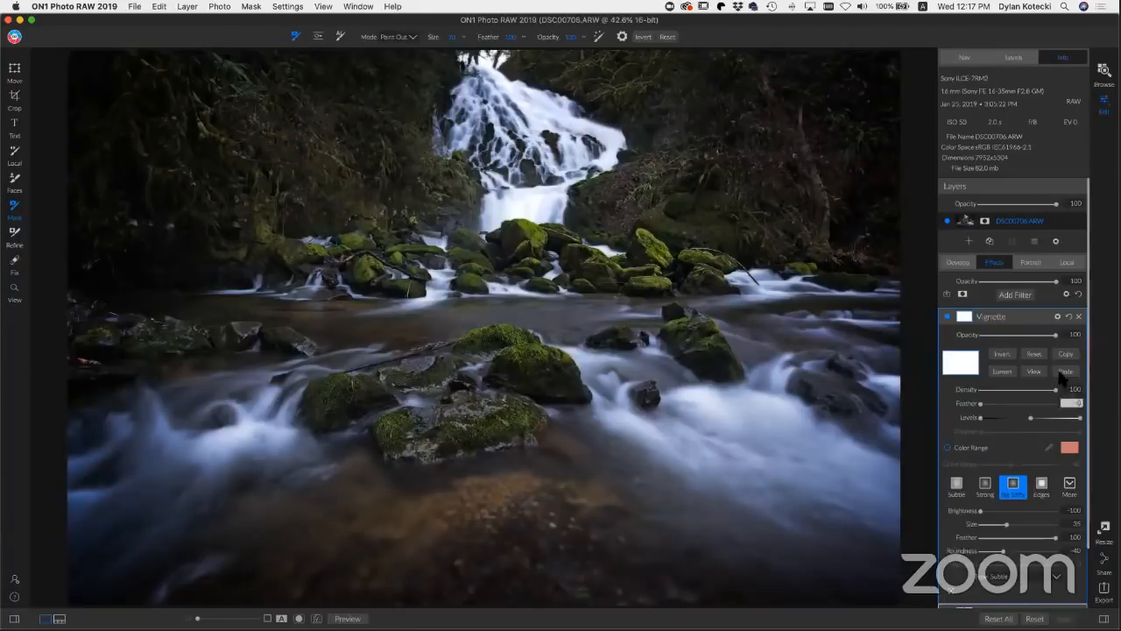
pyautogui.click(1033, 354)
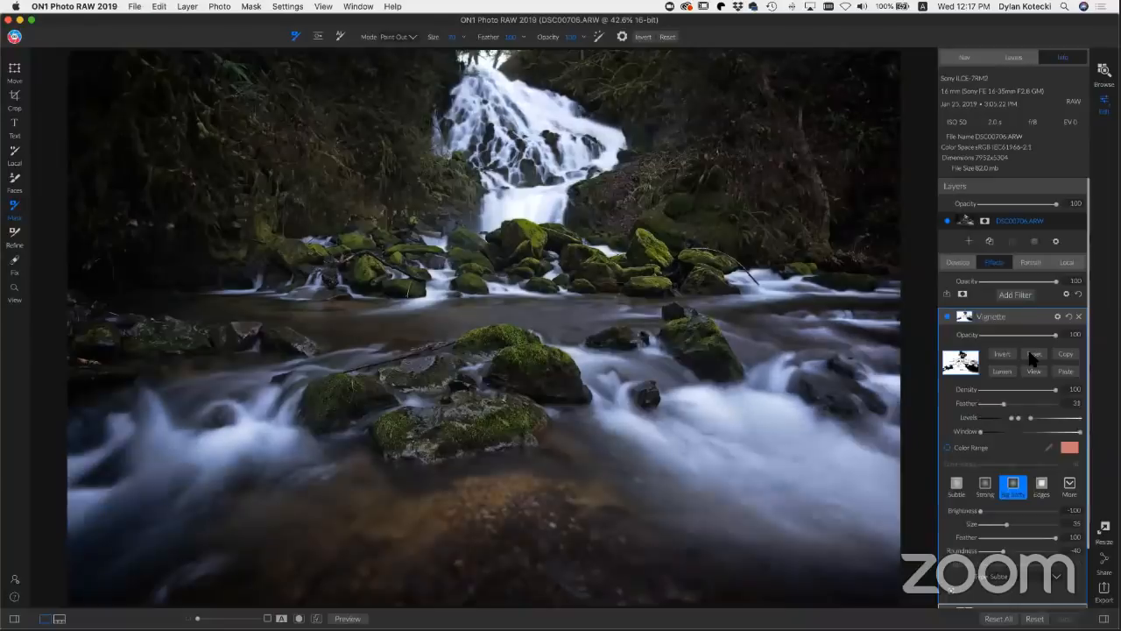
# Step: Compare the waterfall photo with the Vignette filter off and on, and with the preview of all edits off and on
pyautogui.click(947, 319)
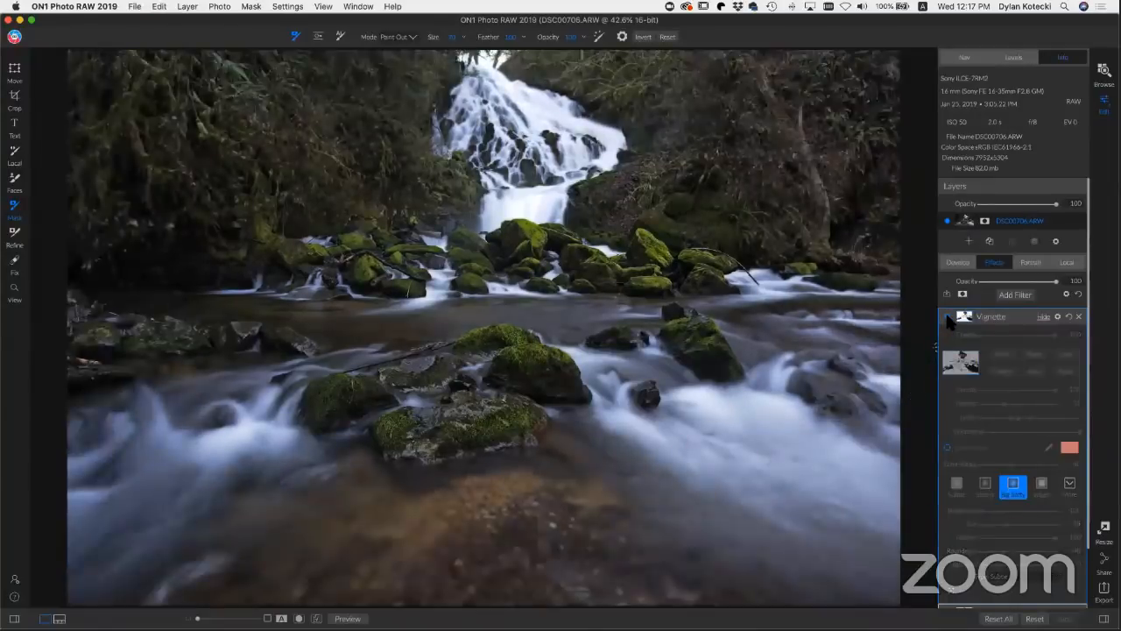
pyautogui.click(947, 319)
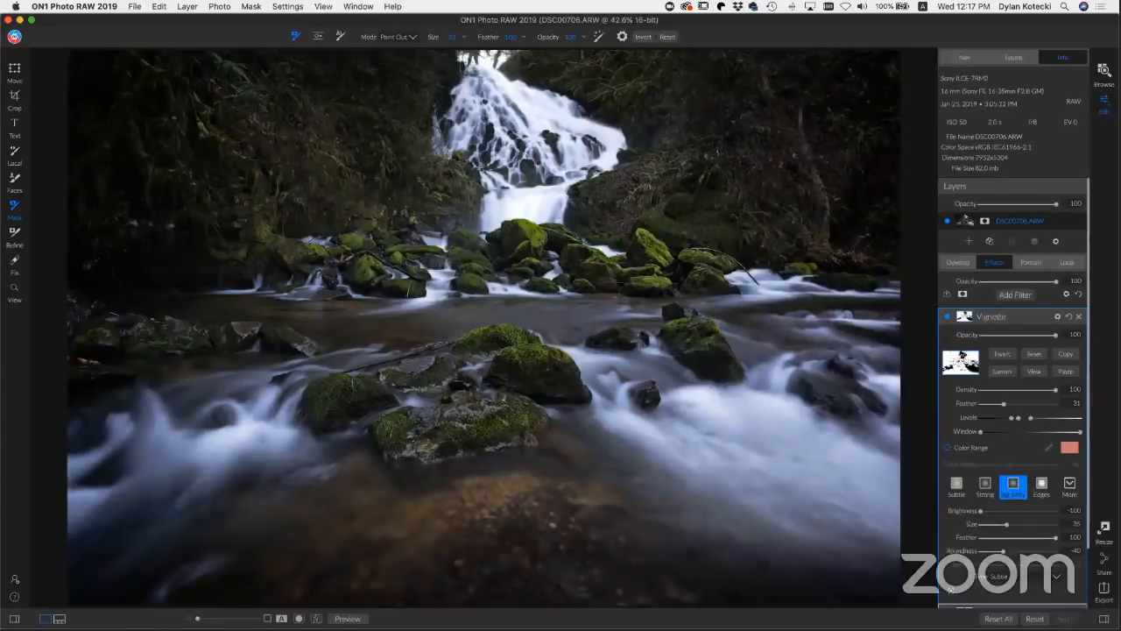
pyautogui.press('\\')
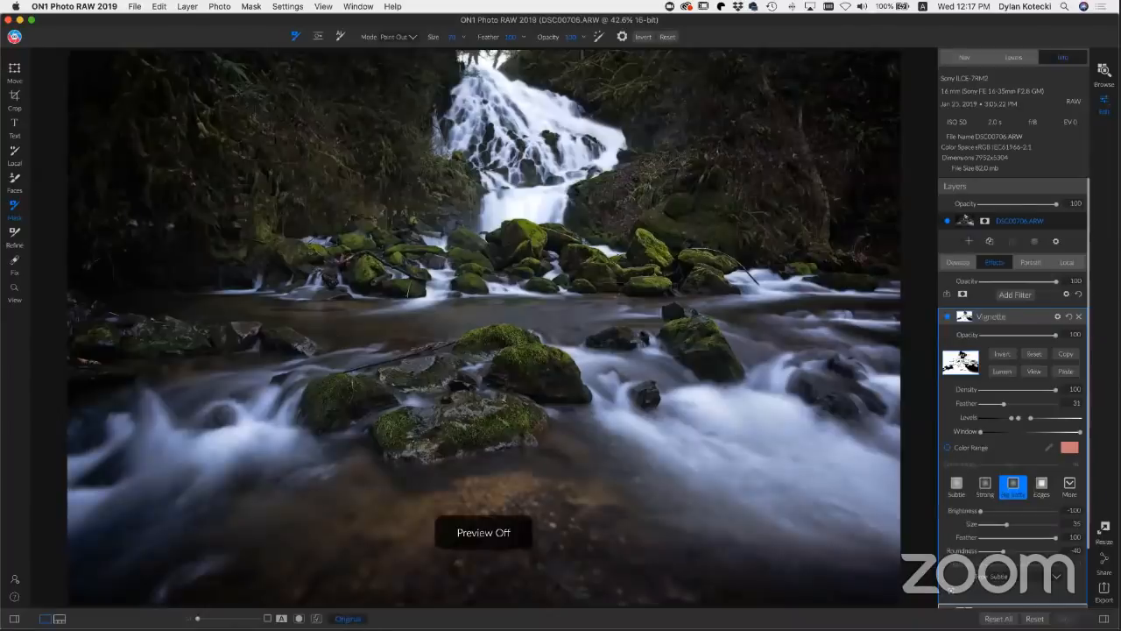
pyautogui.press('\\')
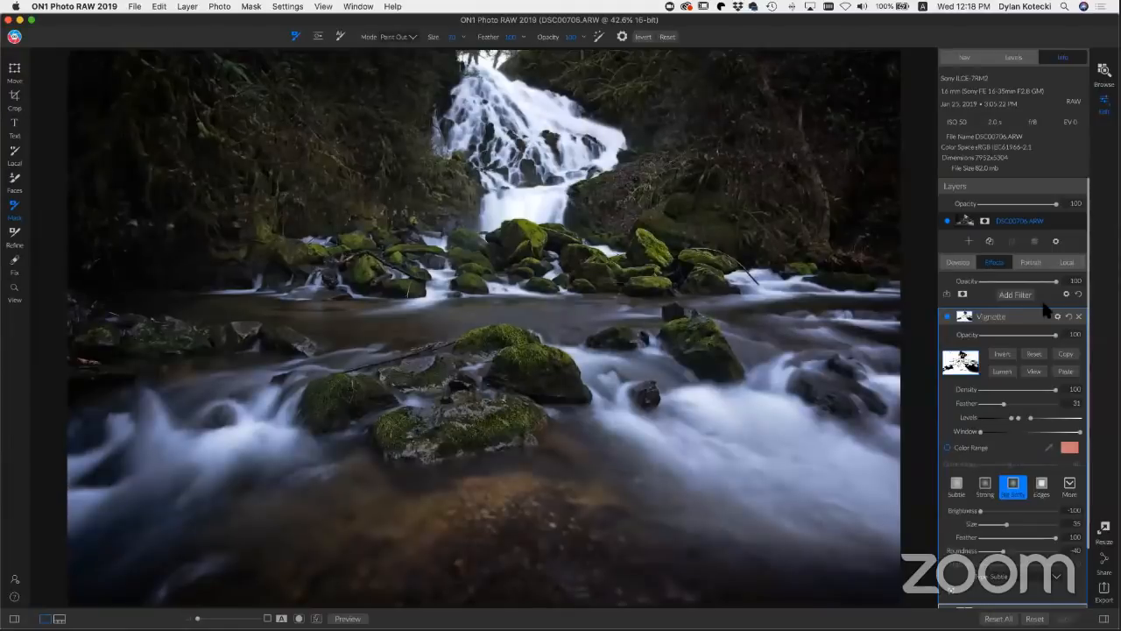
pyautogui.click(958, 261)
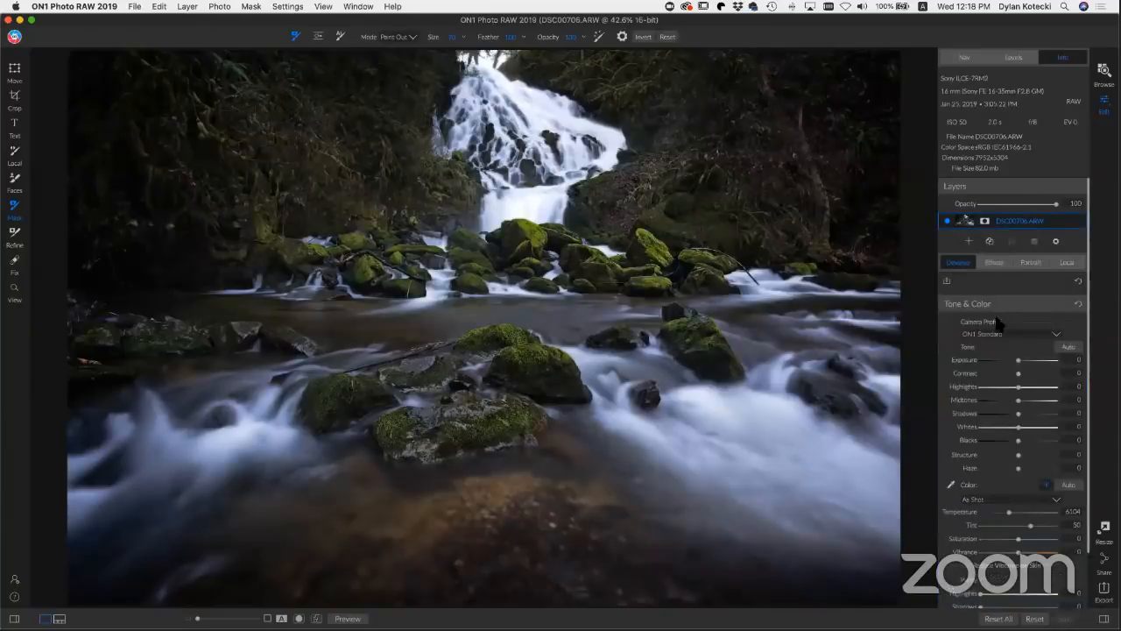
pyautogui.click(994, 263)
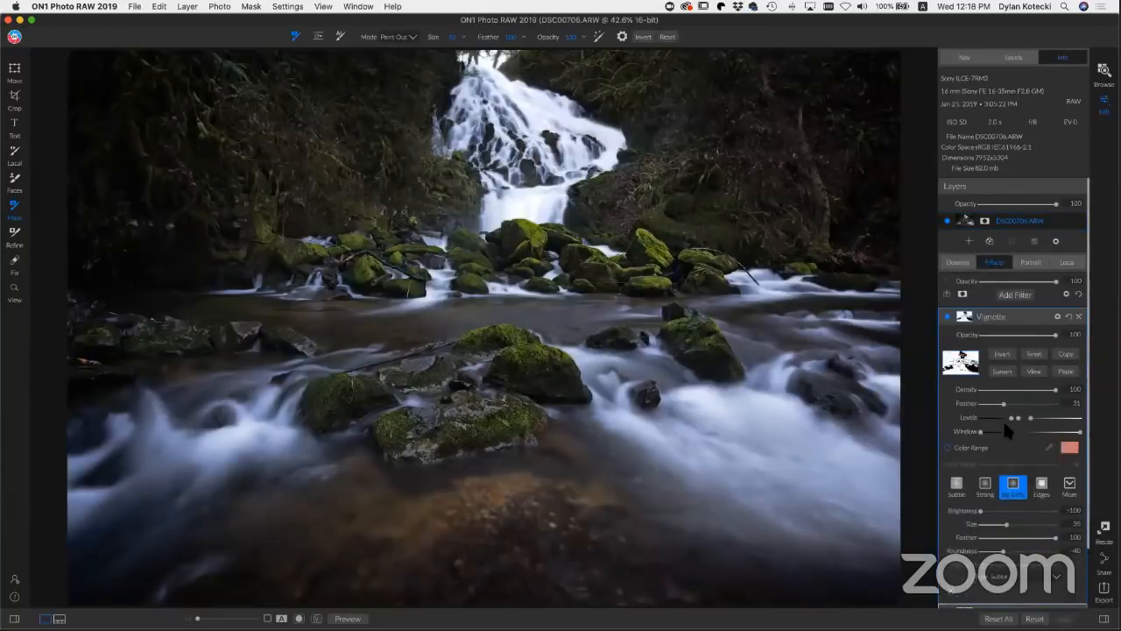
pyautogui.click(964, 263)
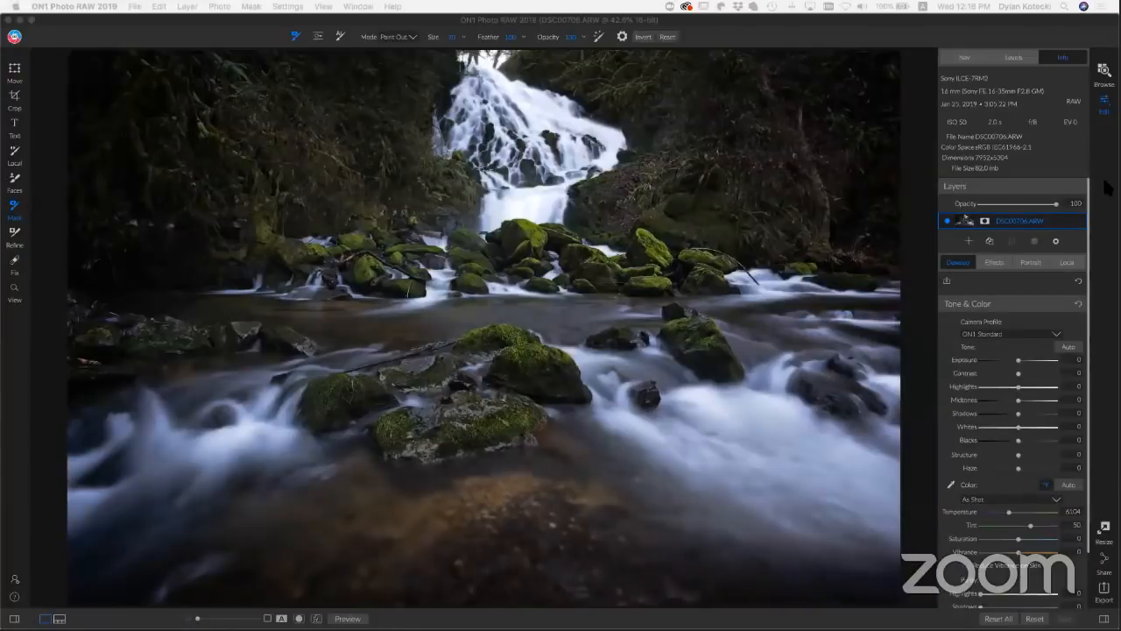
# Step: Return to the Masking & Brushing album and open the bee and yellow flower photo 0J9A9735.CR2 for editing
pyautogui.click(1105, 183)
pyautogui.click(1105, 70)
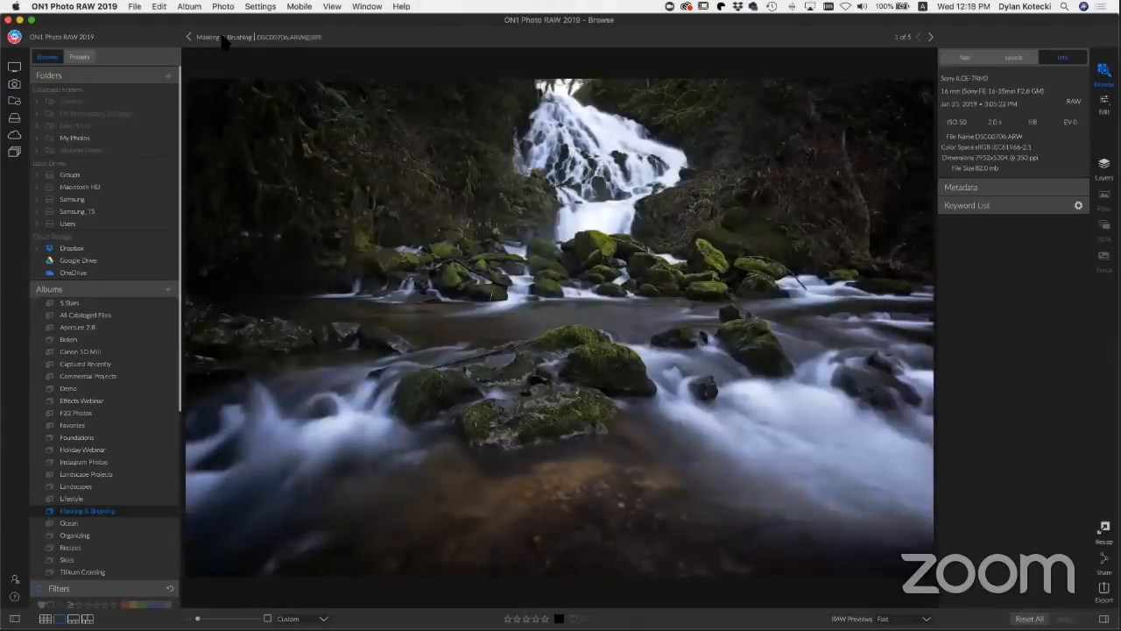
pyautogui.click(223, 38)
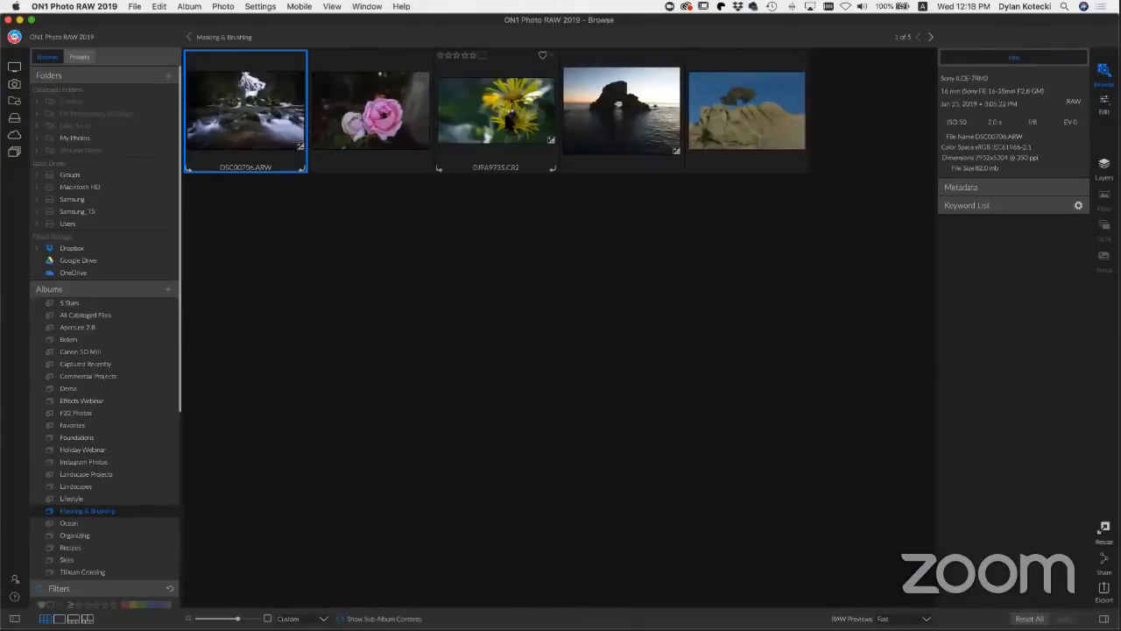
pyautogui.doubleClick(504, 126)
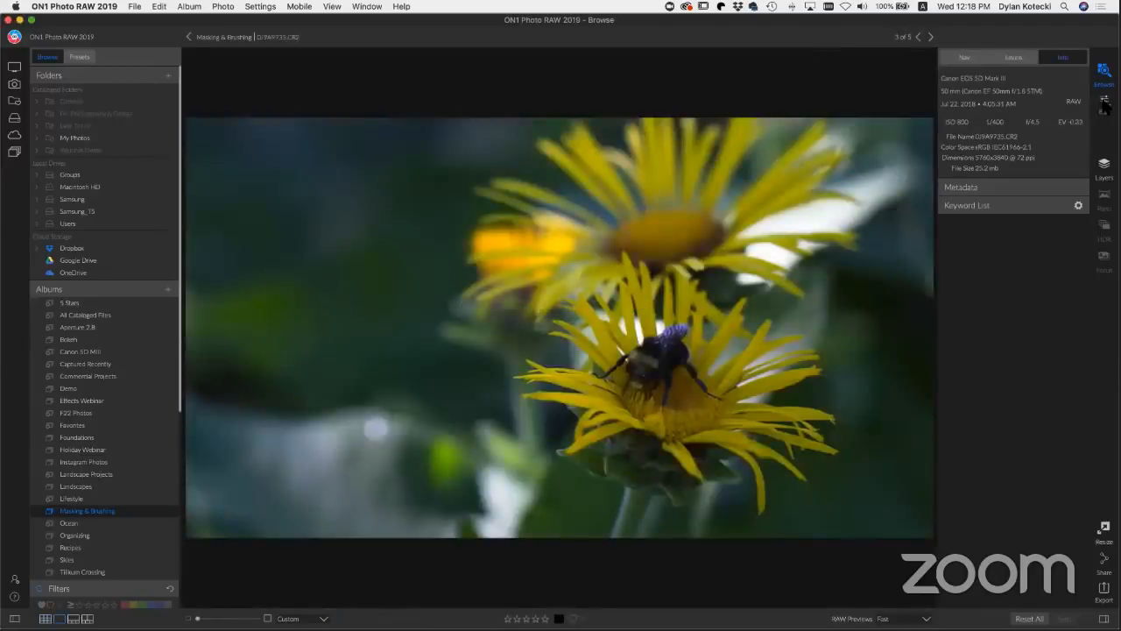
pyautogui.click(1104, 102)
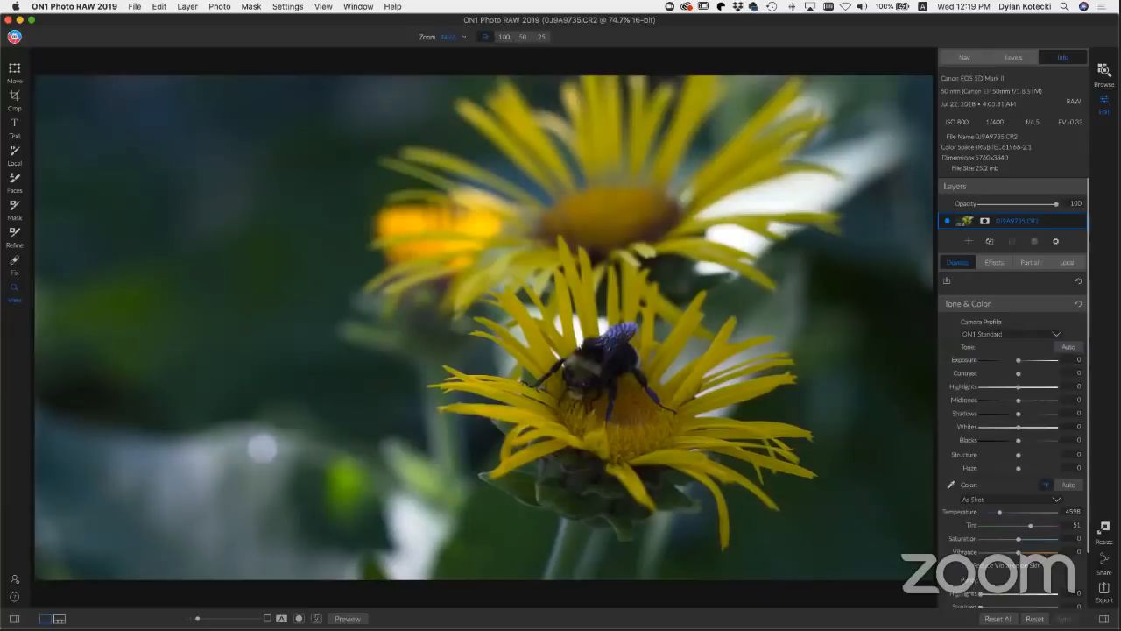
# Step: Raise the bee photo's exposure to 0.6
pyautogui.click(1020, 359)
pyautogui.moveTo(1022, 363); pyautogui.dragTo(1023, 366)
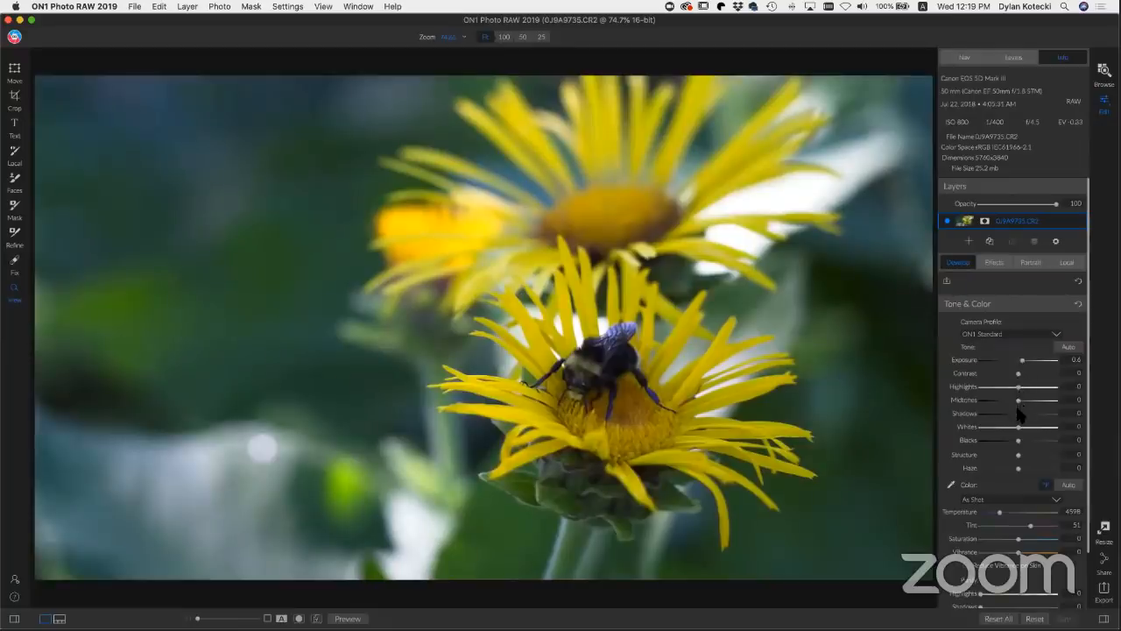
# Step: Add a Dynamic Contrast filter with the Surreal style and compare the bee photo with the filter off and on
pyautogui.click(997, 263)
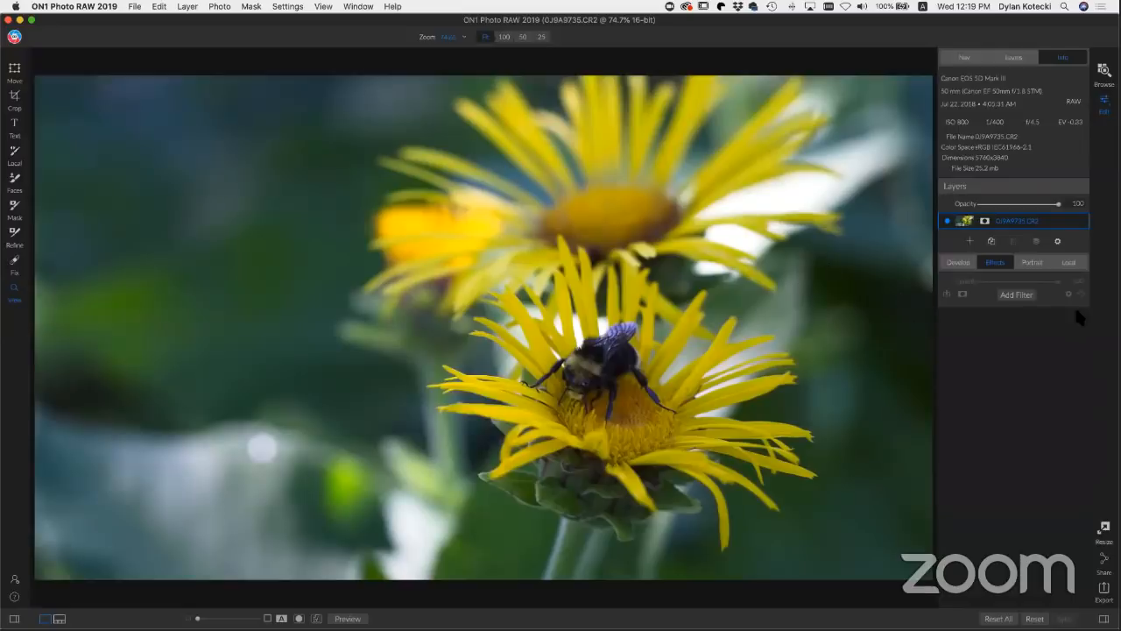
pyautogui.click(1016, 295)
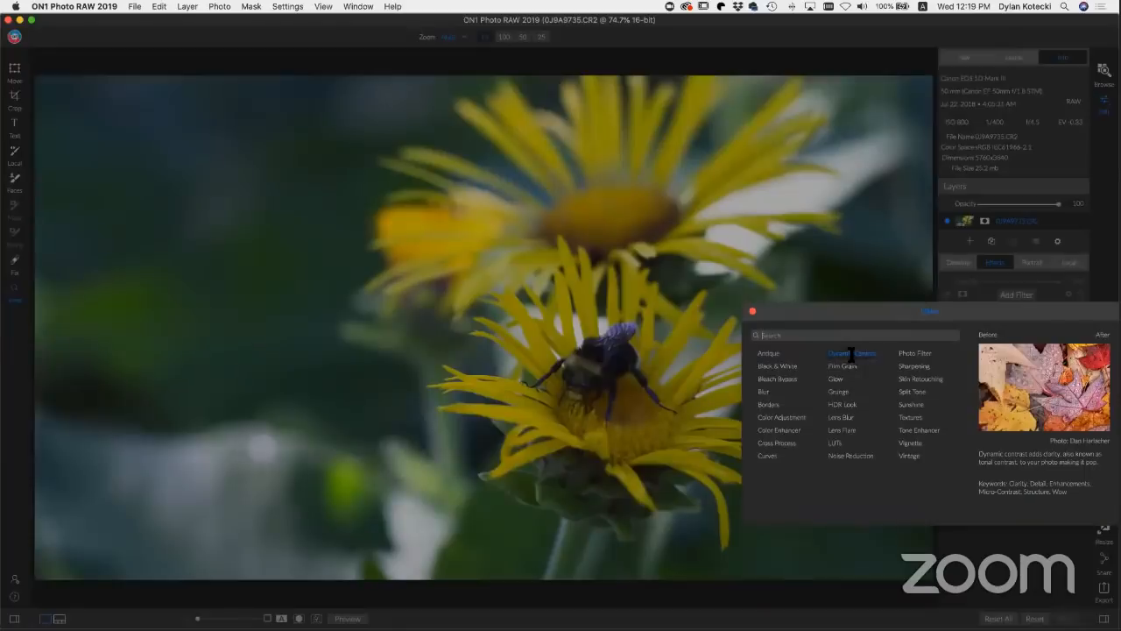
pyautogui.click(852, 354)
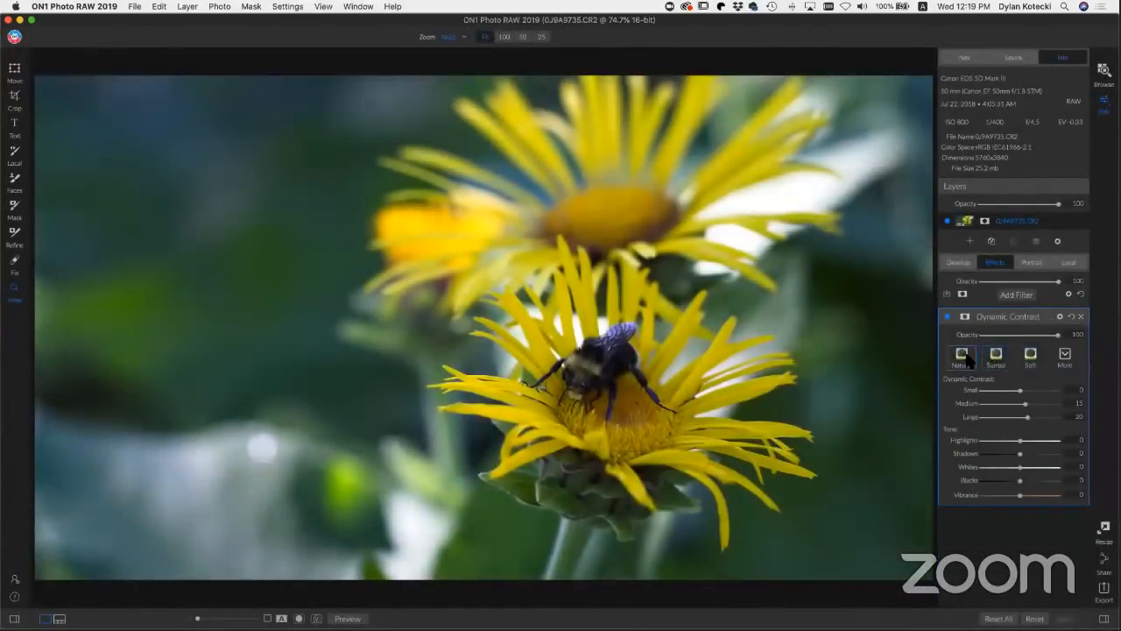
pyautogui.click(1002, 357)
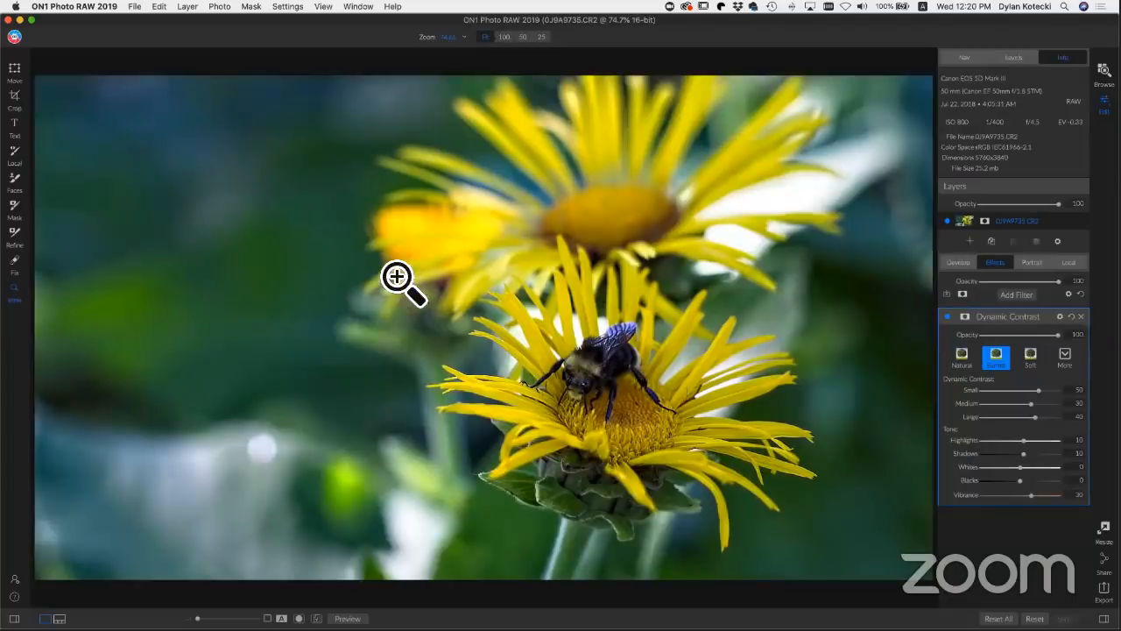
pyautogui.click(945, 316)
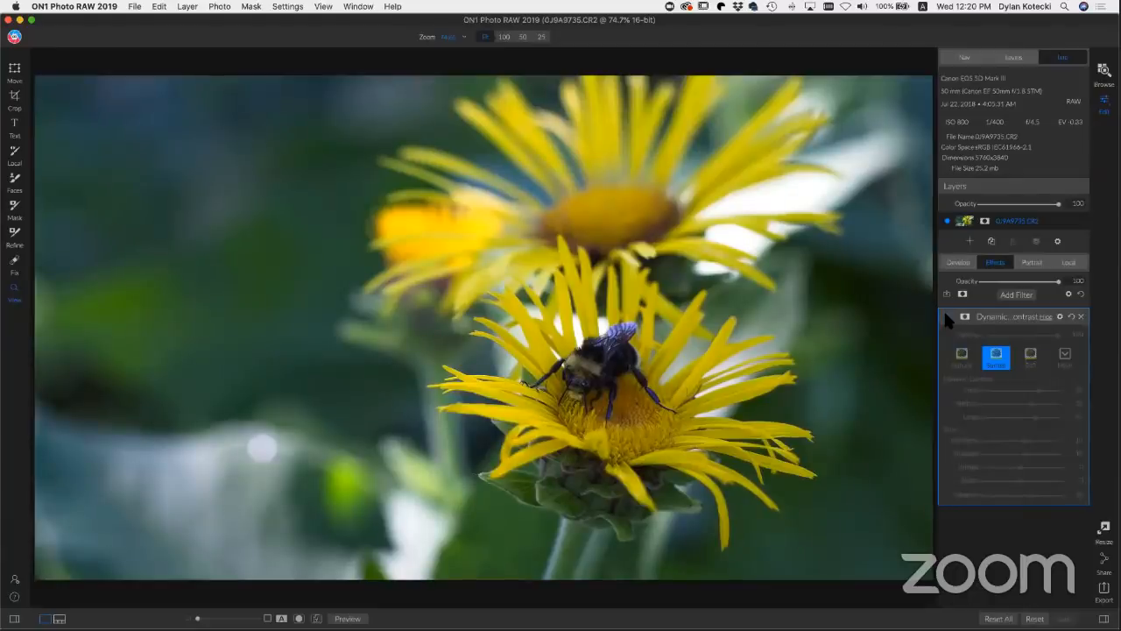
pyautogui.click(944, 313)
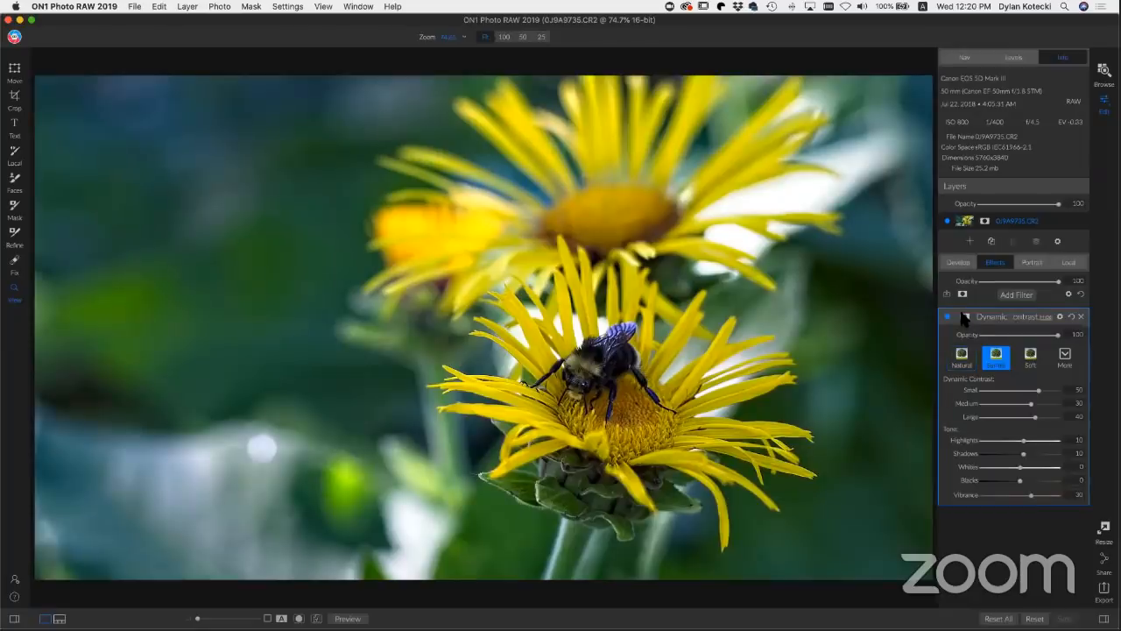
# Step: Limit the Dynamic Contrast mask to the yellow petals with Color Range, sampling a lower petal and setting the range to 54
pyautogui.click(963, 317)
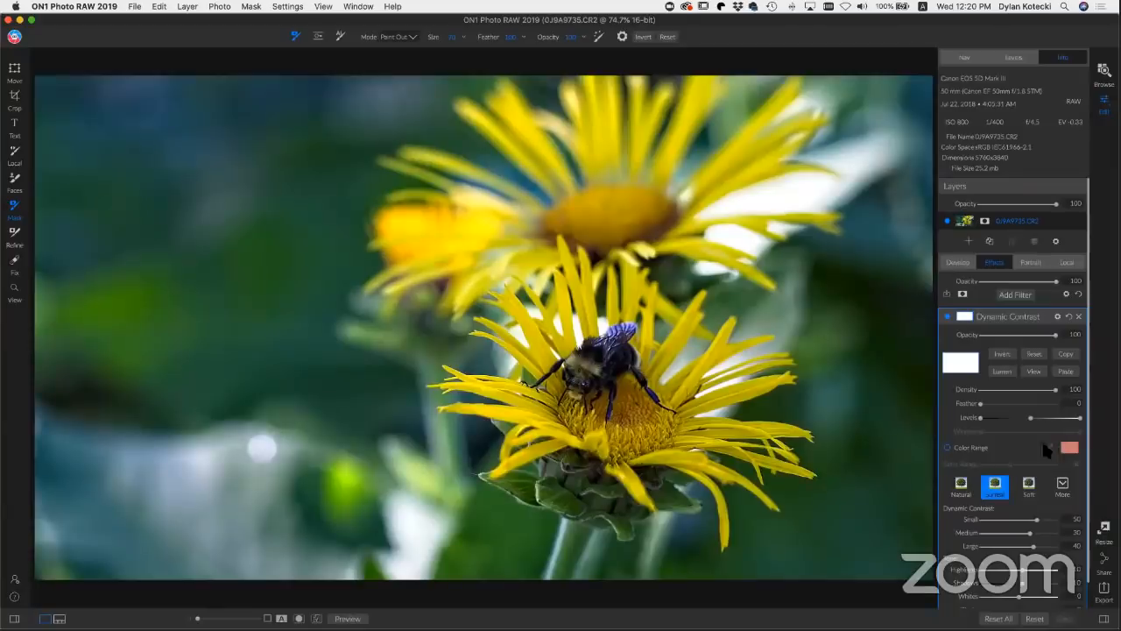
pyautogui.click(947, 447)
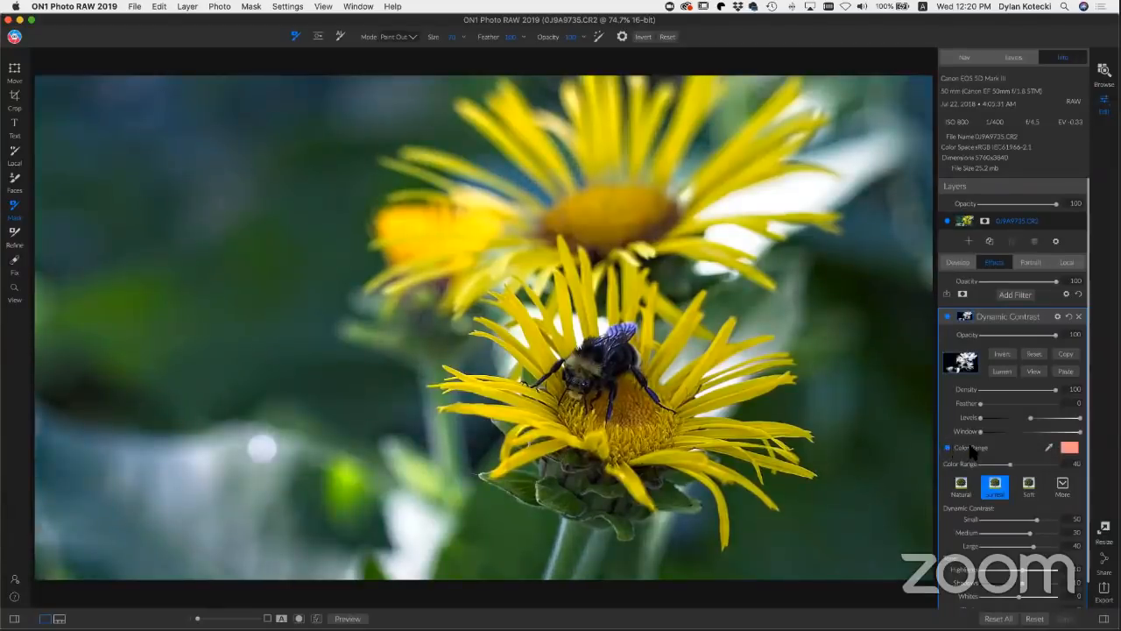
pyautogui.click(1070, 447)
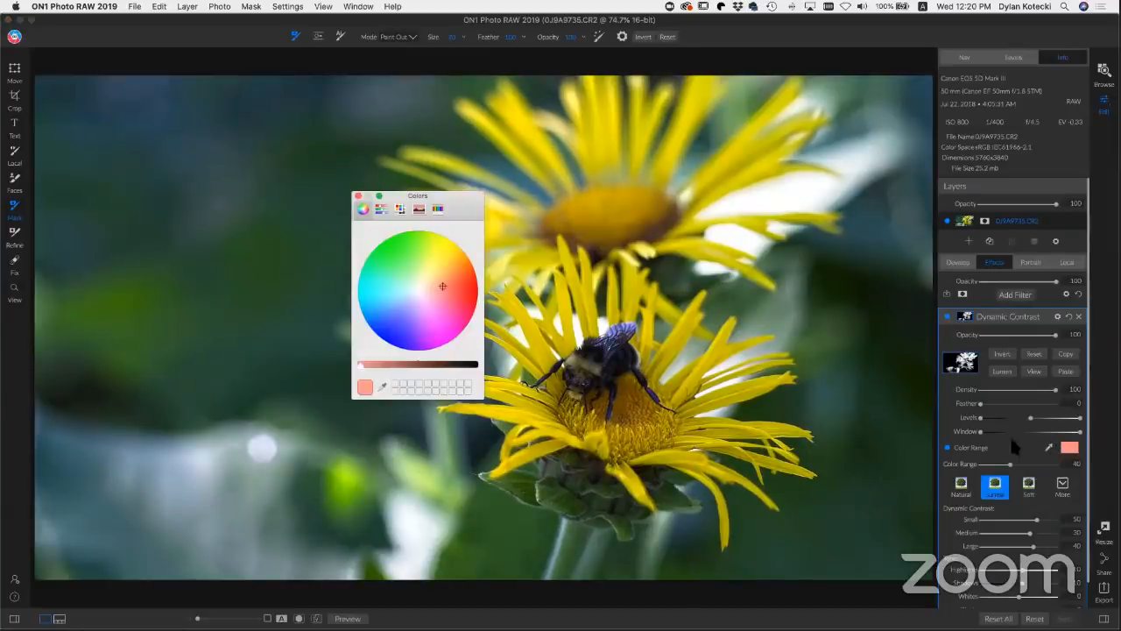
pyautogui.click(357, 195)
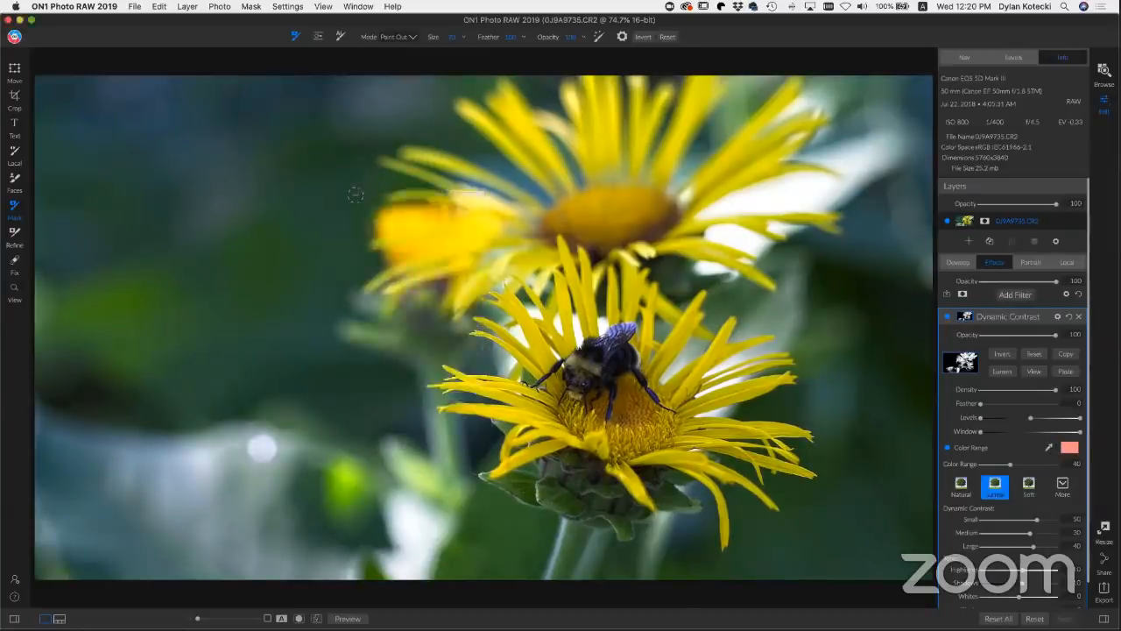
pyautogui.click(1050, 449)
pyautogui.click(514, 413)
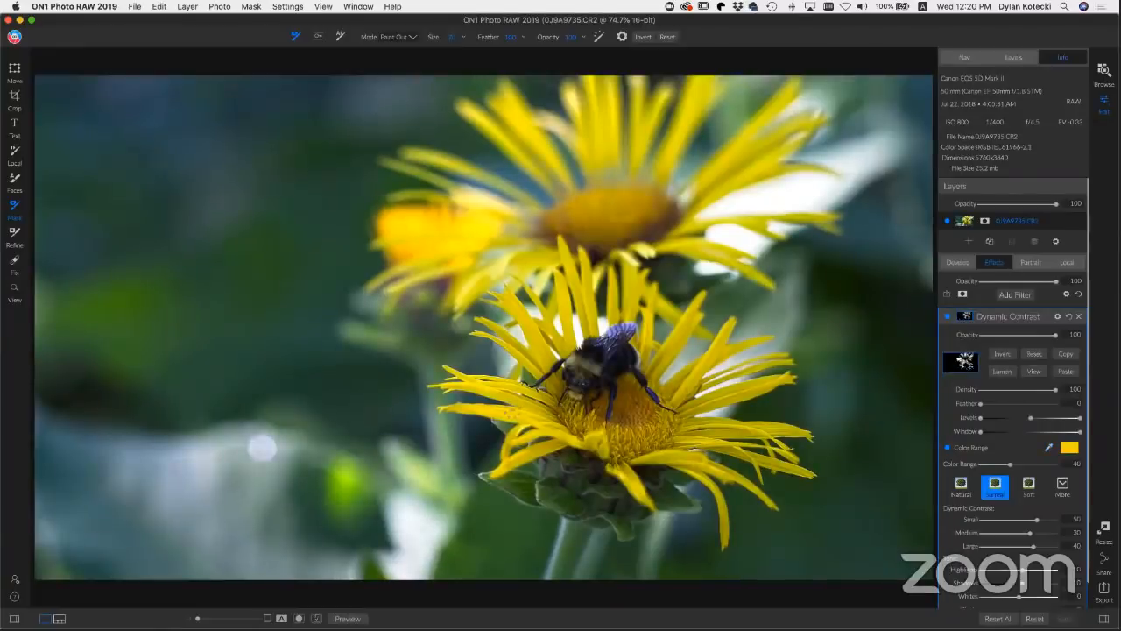
pyautogui.click(1034, 372)
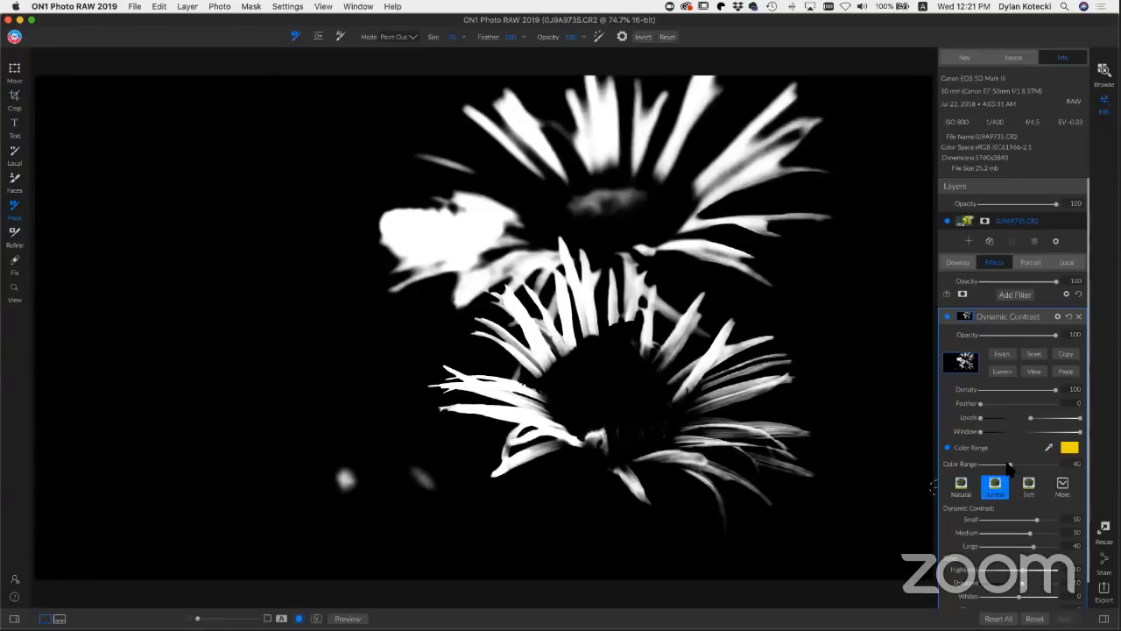
pyautogui.moveTo(1010, 467)
pyautogui.mouseDown()
pyautogui.moveTo(1026, 470)
pyautogui.moveTo(984, 470)
pyautogui.moveTo(1020, 470)
pyautogui.mouseUp()
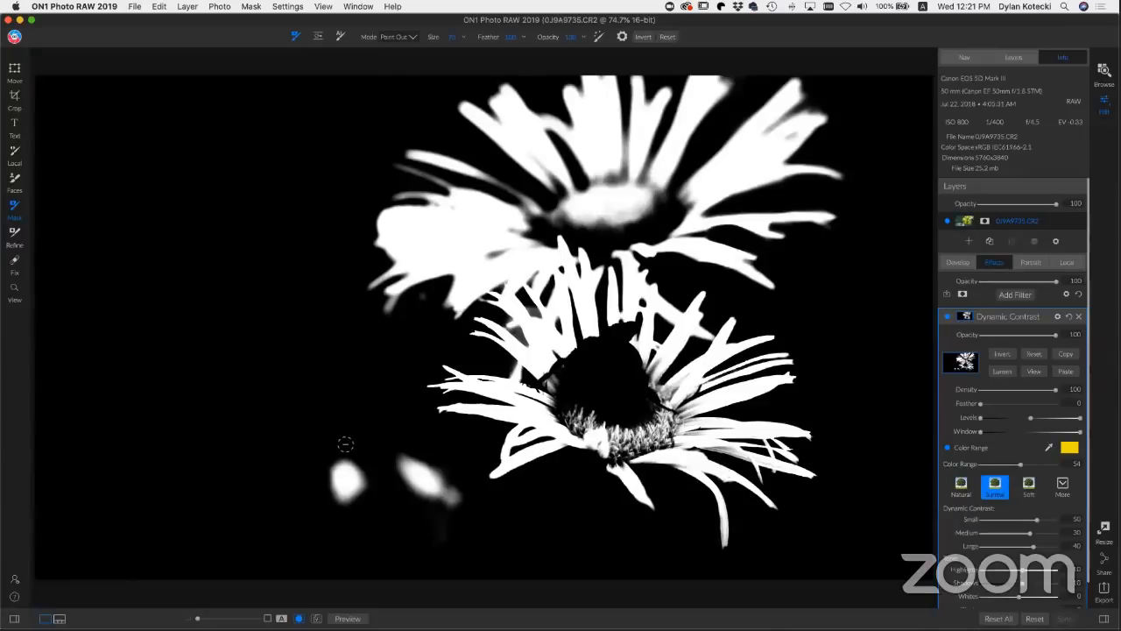
# Step: Paint out the stray background spots beside the flower from the Dynamic Contrast mask, and compare the filter off and on
pyautogui.press('\\')
pyautogui.press('\\')
pyautogui.press(']')
pyautogui.press(']')
pyautogui.moveTo(342, 470)
pyautogui.mouseDown()
pyautogui.moveTo(363, 493)
pyautogui.moveTo(430, 475)
pyautogui.moveTo(395, 462)
pyautogui.moveTo(453, 520)
pyautogui.moveTo(308, 476)
pyautogui.mouseUp()
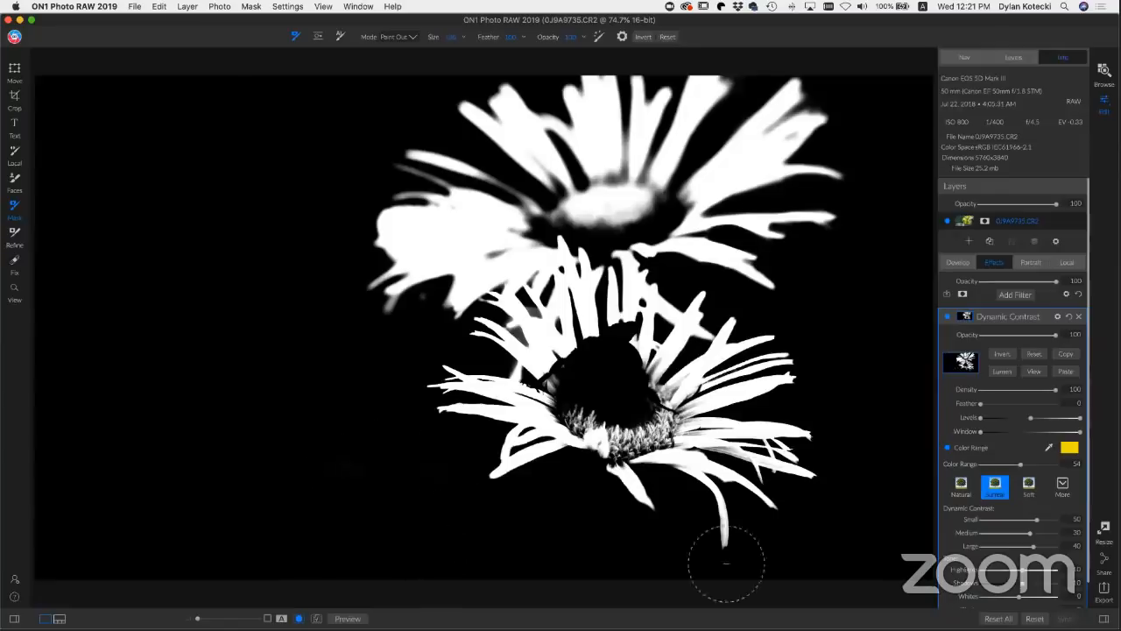
pyautogui.click(1032, 373)
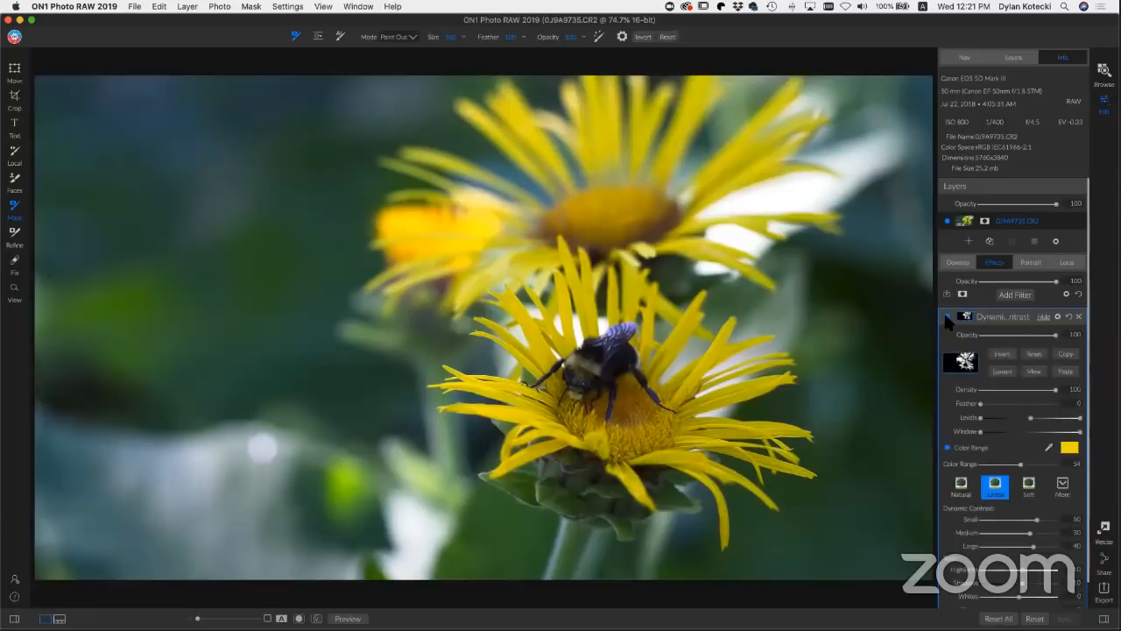
pyautogui.click(944, 316)
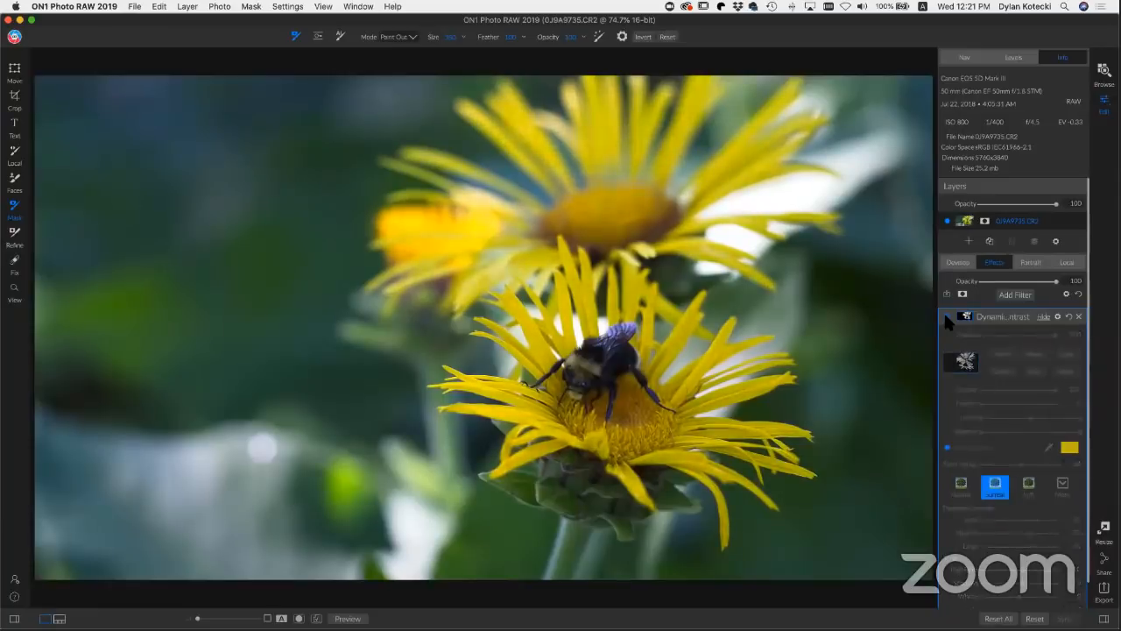
pyautogui.click(945, 316)
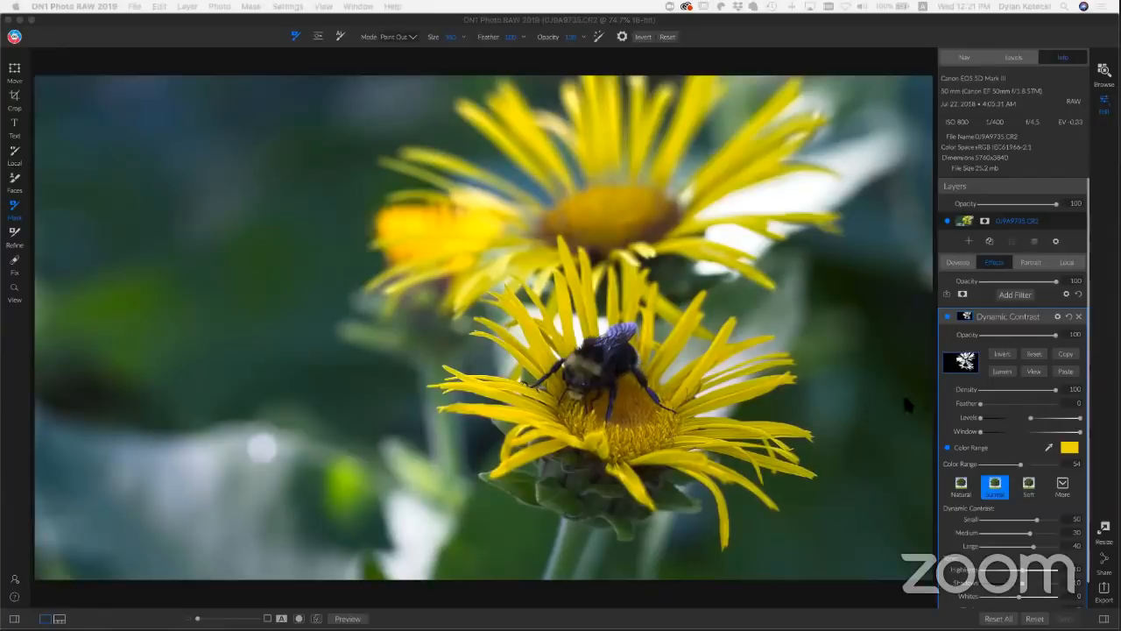
# Step: Start a local adjustment on the bee photo and apply the Reveal Shadows style
pyautogui.click(1067, 264)
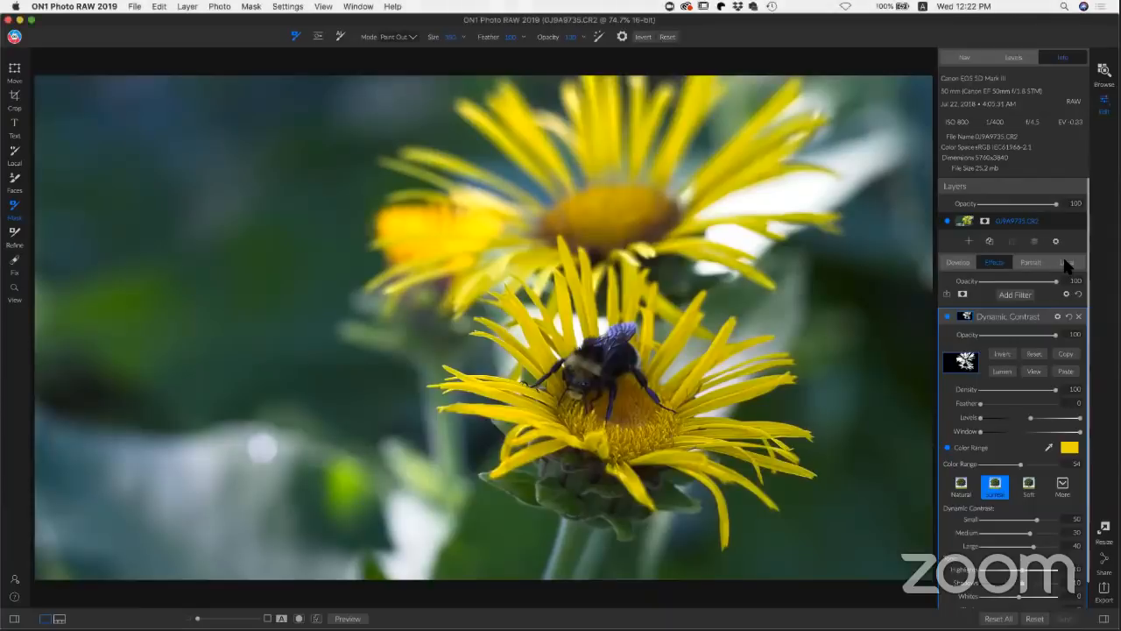
pyautogui.click(1067, 263)
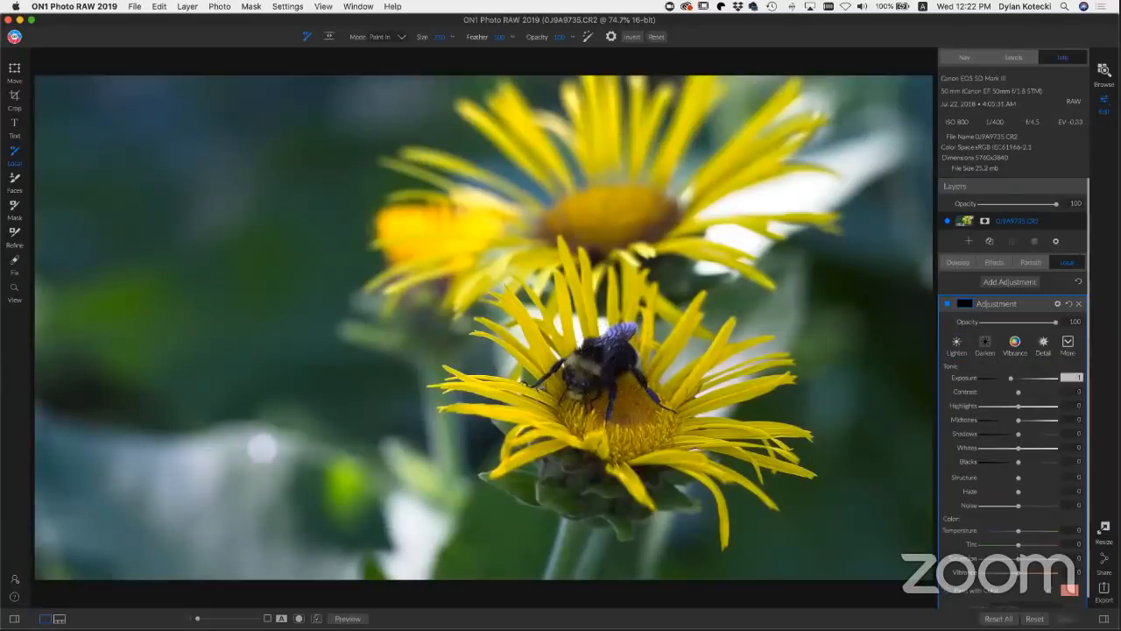
pyautogui.click(1068, 343)
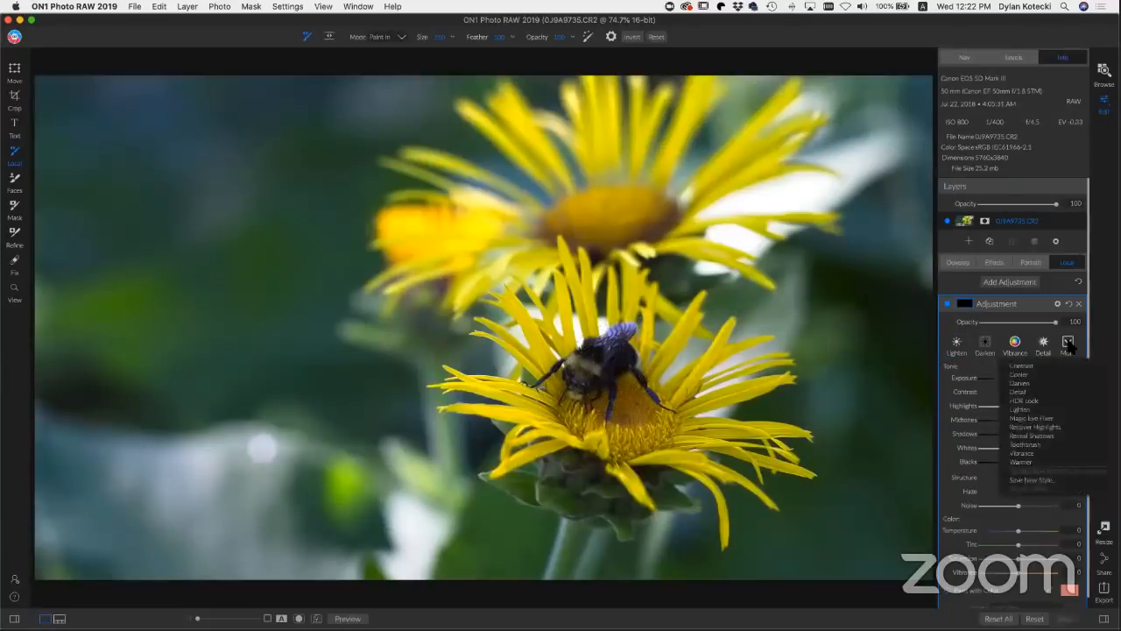
pyautogui.click(1034, 435)
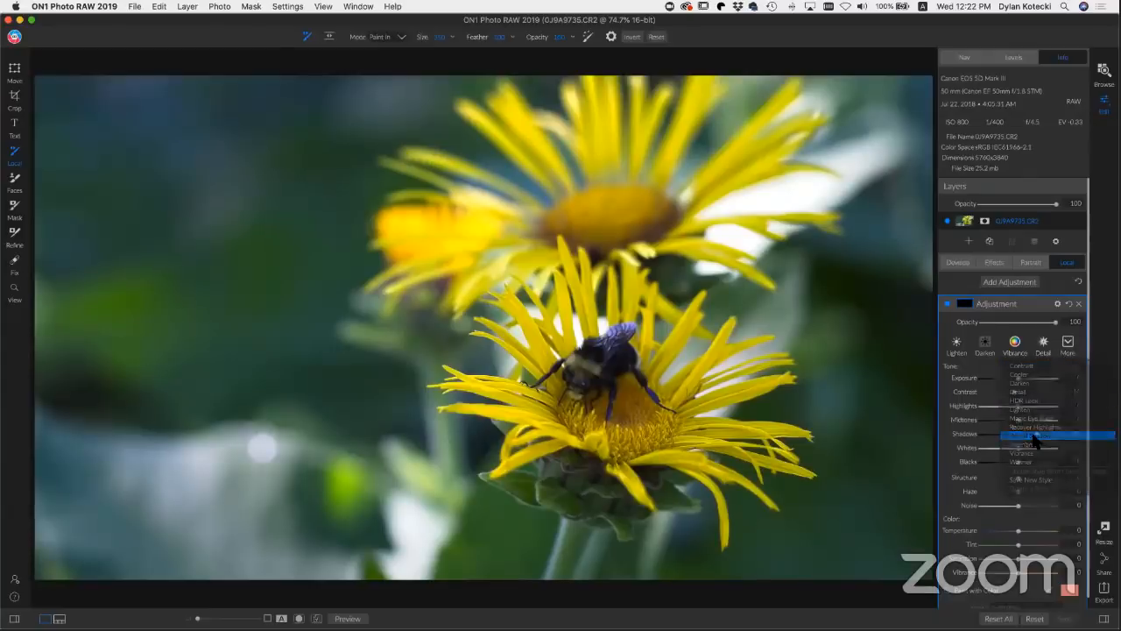
# Step: Mask the local adjustment with Color Range, sampling the bee's dark body and narrowing the range to 17 in the mask view
pyautogui.click(964, 305)
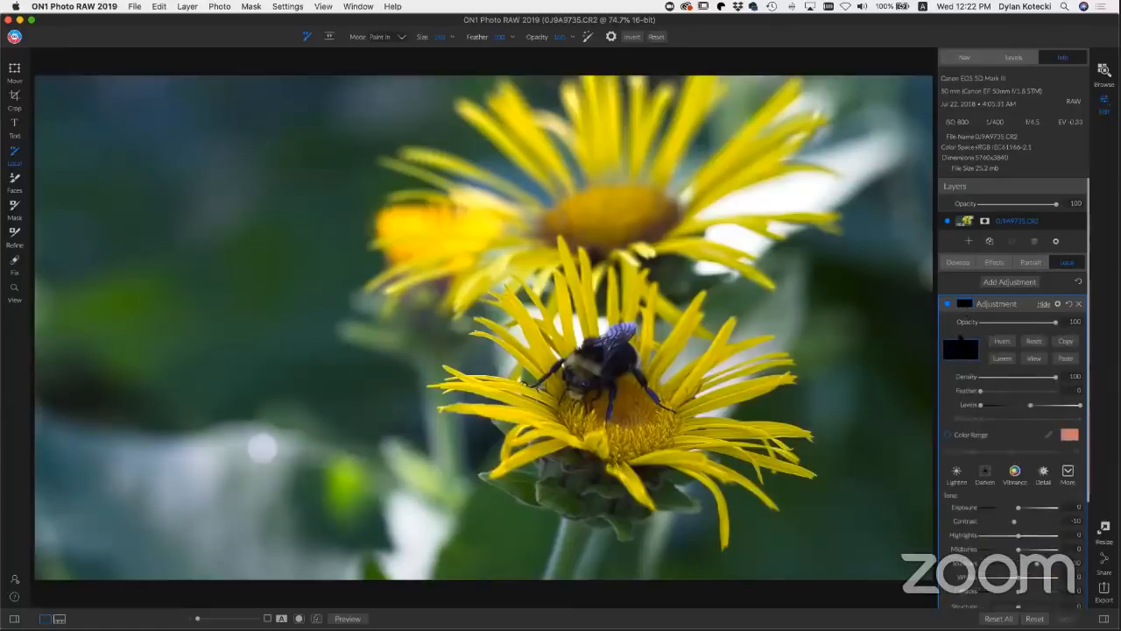
pyautogui.click(946, 435)
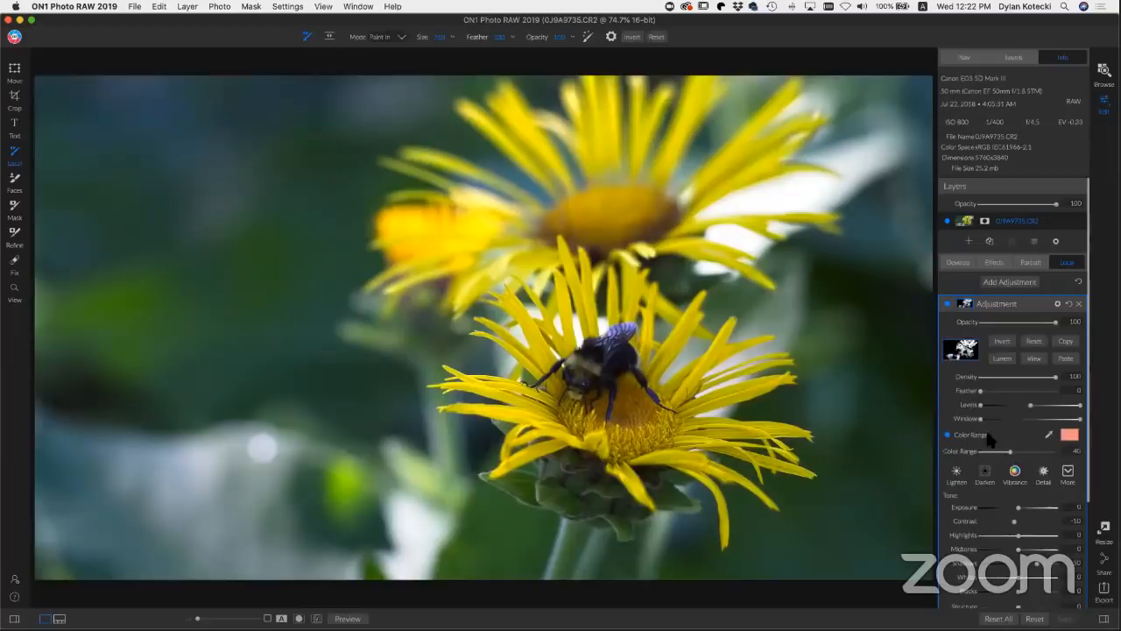
pyautogui.click(1050, 435)
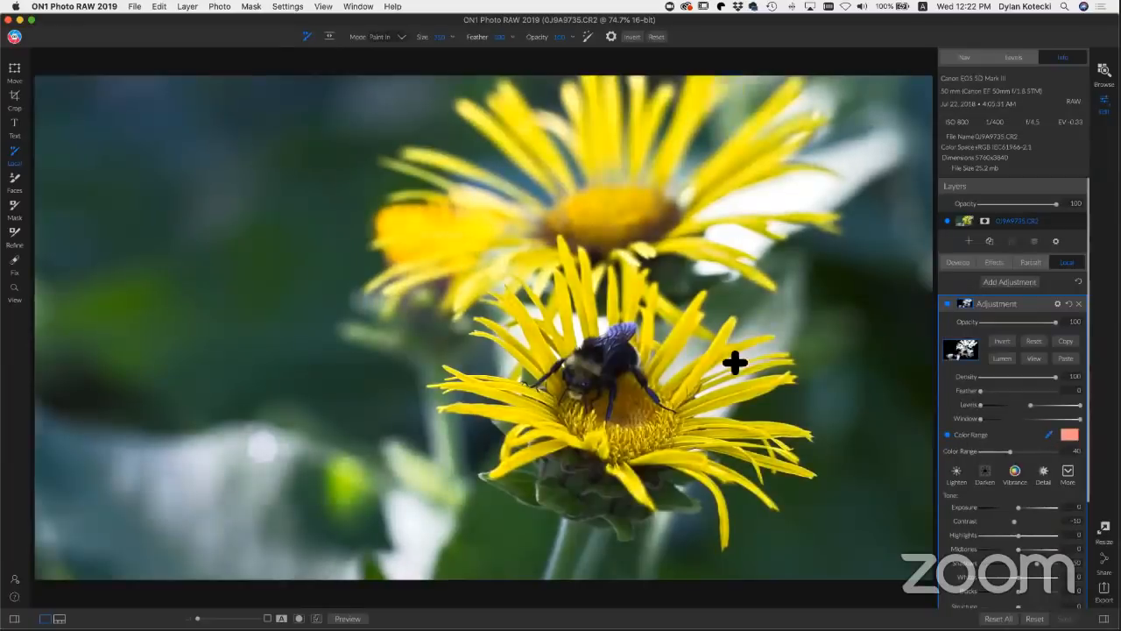
pyautogui.click(599, 353)
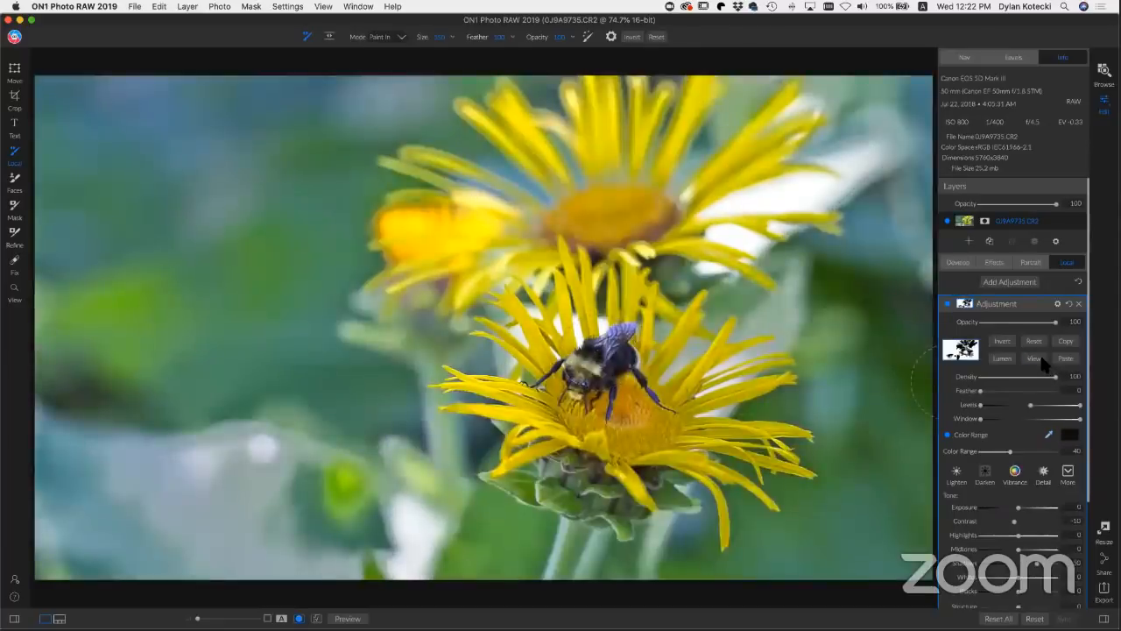
pyautogui.click(1034, 358)
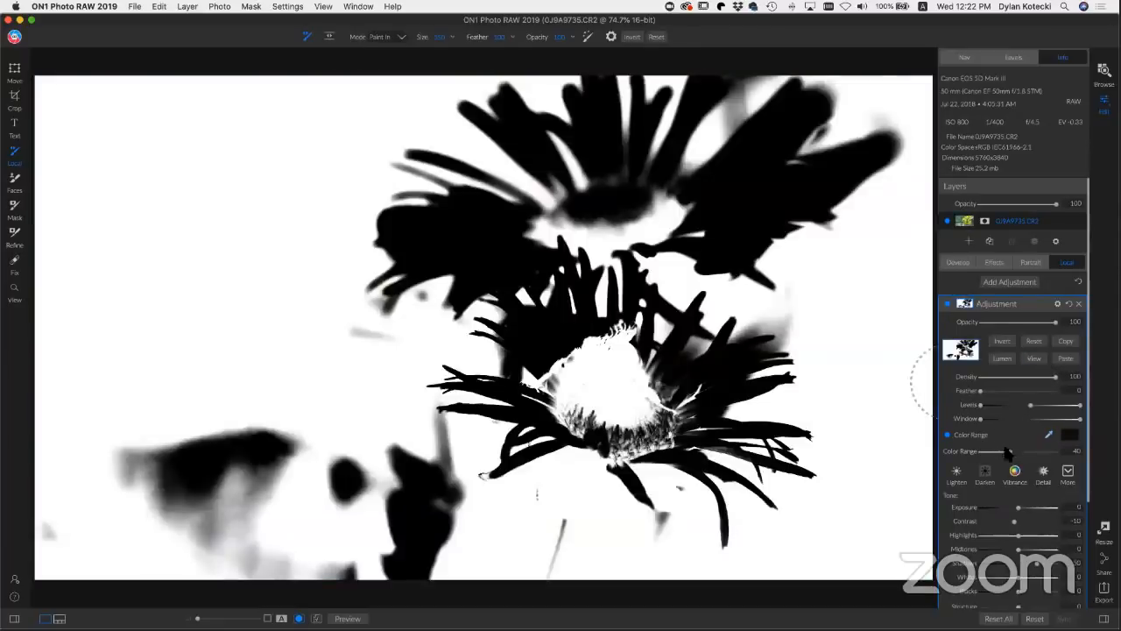
pyautogui.moveTo(1010, 451); pyautogui.dragTo(989, 452)
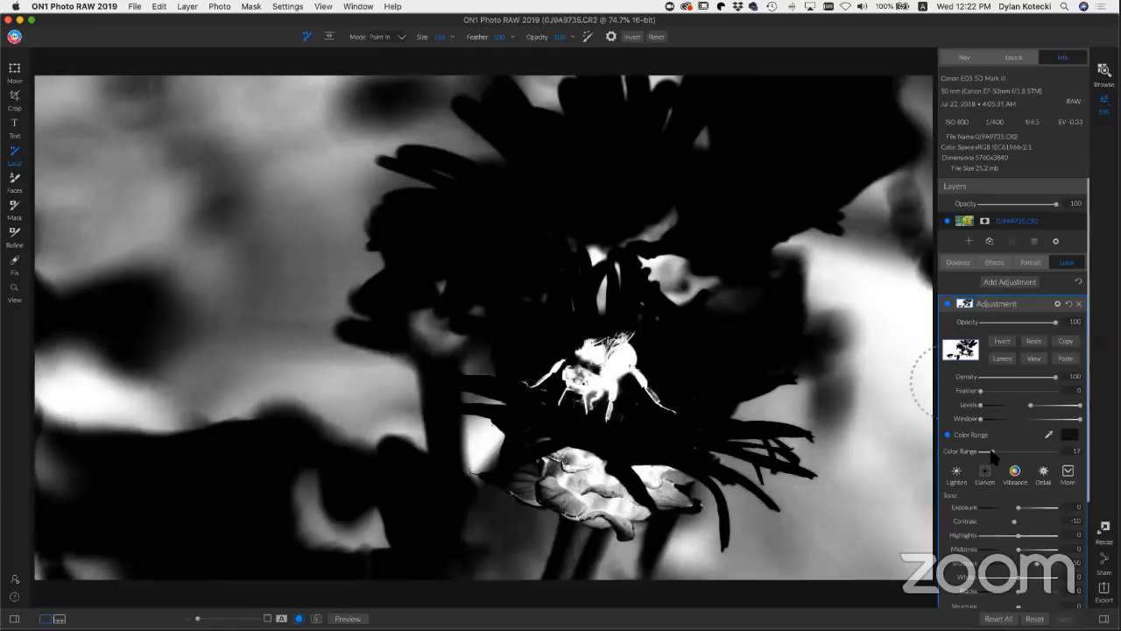
pyautogui.moveTo(992, 451); pyautogui.dragTo(992, 452)
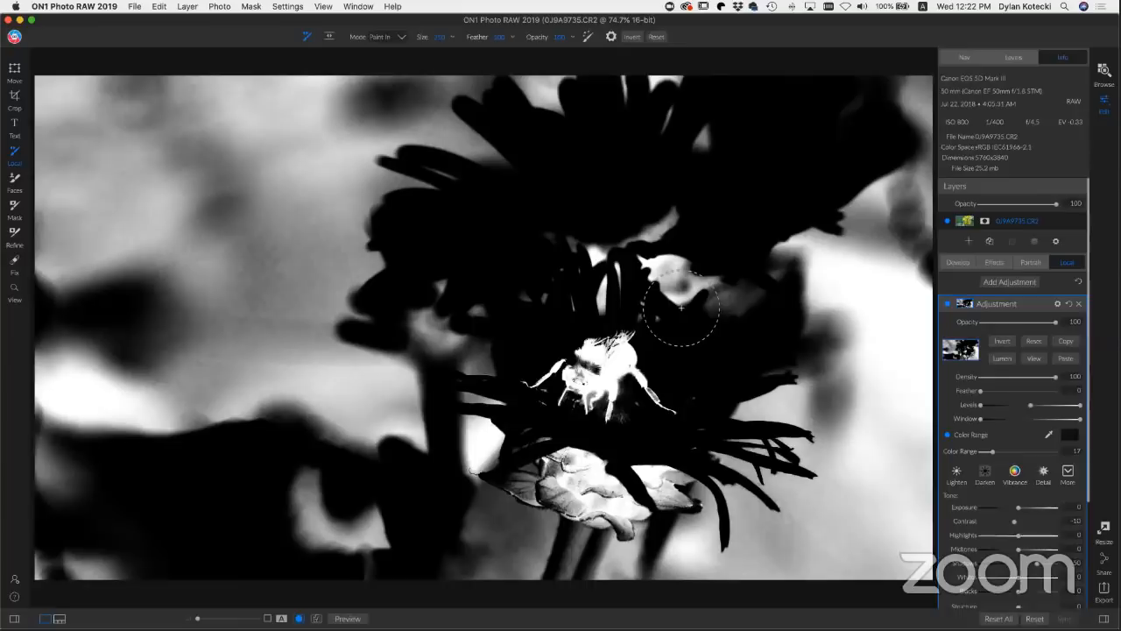
# Step: Paint out everything around the bee in the adjustment's mask with a brush of size 1100, and return to the photo
pyautogui.press(']')
pyautogui.press(']')
pyautogui.press(']')
pyautogui.press(']')
pyautogui.press(']')
pyautogui.press(']')
pyautogui.press(']')
pyautogui.press(']')
pyautogui.press(']')
pyautogui.moveTo(760, 278)
pyautogui.mouseDown()
pyautogui.moveTo(719, 180)
pyautogui.moveTo(617, 123)
pyautogui.moveTo(395, 104)
pyautogui.moveTo(321, 86)
pyautogui.moveTo(684, 96)
pyautogui.moveTo(827, 113)
pyautogui.moveTo(845, 157)
pyautogui.moveTo(859, 288)
pyautogui.moveTo(849, 471)
pyautogui.moveTo(834, 311)
pyautogui.moveTo(810, 485)
pyautogui.moveTo(792, 499)
pyautogui.moveTo(805, 450)
pyautogui.moveTo(912, 440)
pyautogui.moveTo(915, 79)
pyautogui.moveTo(922, 263)
pyautogui.moveTo(729, 197)
pyautogui.moveTo(377, 168)
pyautogui.moveTo(65, 211)
pyautogui.moveTo(166, 171)
pyautogui.moveTo(198, 355)
pyautogui.moveTo(231, 281)
pyautogui.moveTo(141, 312)
pyautogui.moveTo(75, 398)
pyautogui.moveTo(75, 587)
pyautogui.moveTo(74, 556)
pyautogui.moveTo(118, 454)
pyautogui.moveTo(345, 384)
pyautogui.moveTo(427, 292)
pyautogui.moveTo(364, 424)
pyautogui.moveTo(408, 544)
pyautogui.moveTo(652, 546)
pyautogui.moveTo(858, 530)
pyautogui.moveTo(481, 553)
pyautogui.moveTo(390, 516)
pyautogui.moveTo(397, 301)
pyautogui.moveTo(417, 267)
pyautogui.moveTo(561, 179)
pyautogui.moveTo(645, 172)
pyautogui.moveTo(747, 198)
pyautogui.moveTo(741, 210)
pyautogui.moveTo(500, 196)
pyautogui.moveTo(399, 204)
pyautogui.moveTo(297, 245)
pyautogui.moveTo(372, 373)
pyautogui.moveTo(435, 446)
pyautogui.mouseUp()
pyautogui.moveTo(479, 37)
pyautogui.mouseDown()
pyautogui.moveTo(459, 54)
pyautogui.moveTo(394, 63)
pyautogui.mouseUp()
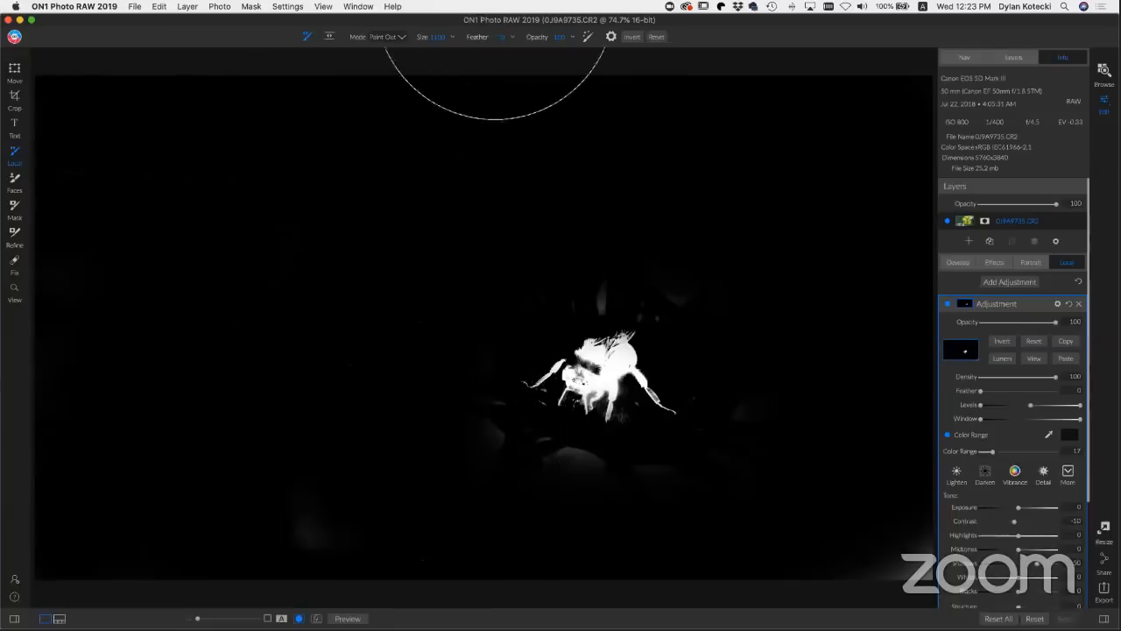
pyautogui.moveTo(612, 205)
pyautogui.mouseDown()
pyautogui.moveTo(613, 193)
pyautogui.moveTo(663, 192)
pyautogui.moveTo(730, 261)
pyautogui.mouseUp()
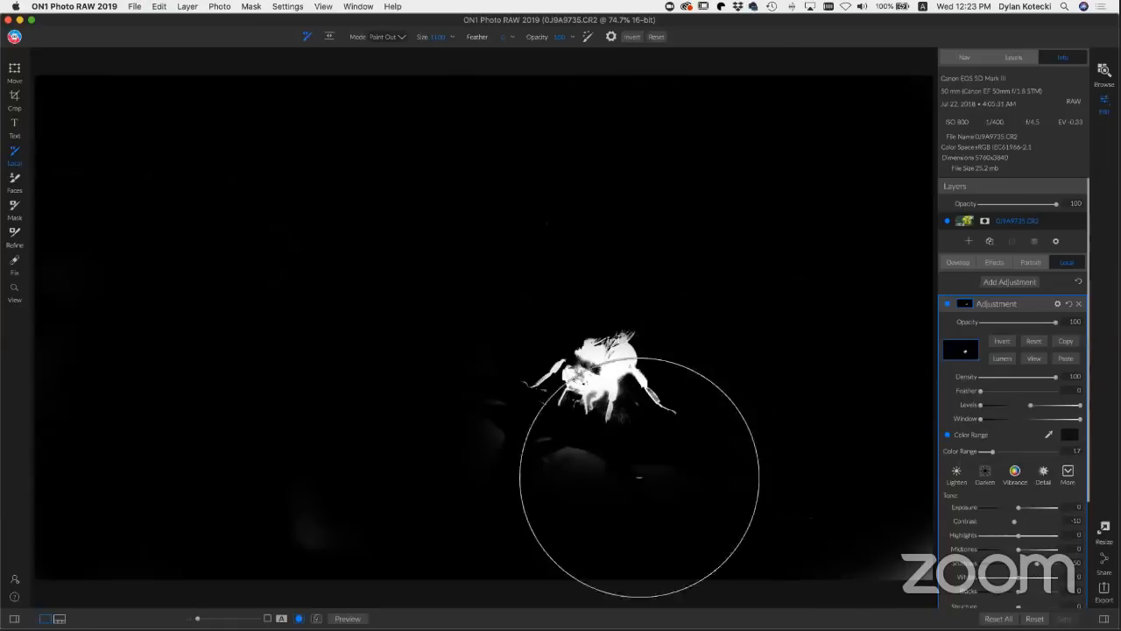
pyautogui.moveTo(490, 525); pyautogui.dragTo(473, 504)
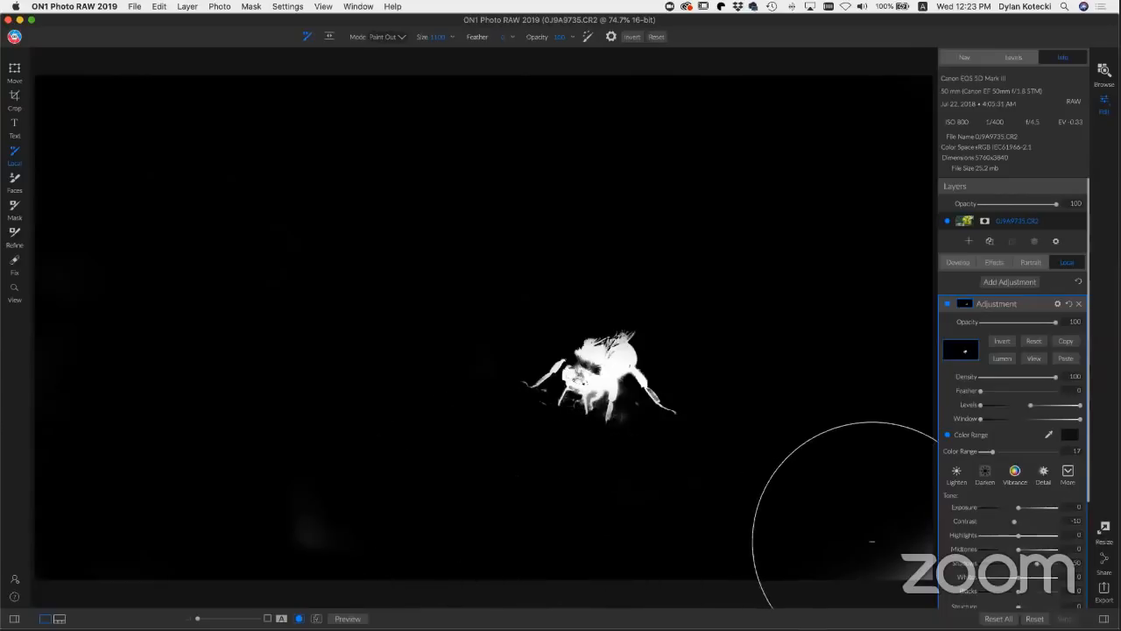
pyautogui.moveTo(871, 541)
pyautogui.mouseDown()
pyautogui.moveTo(863, 451)
pyautogui.moveTo(715, 500)
pyautogui.moveTo(385, 552)
pyautogui.moveTo(333, 537)
pyautogui.mouseUp()
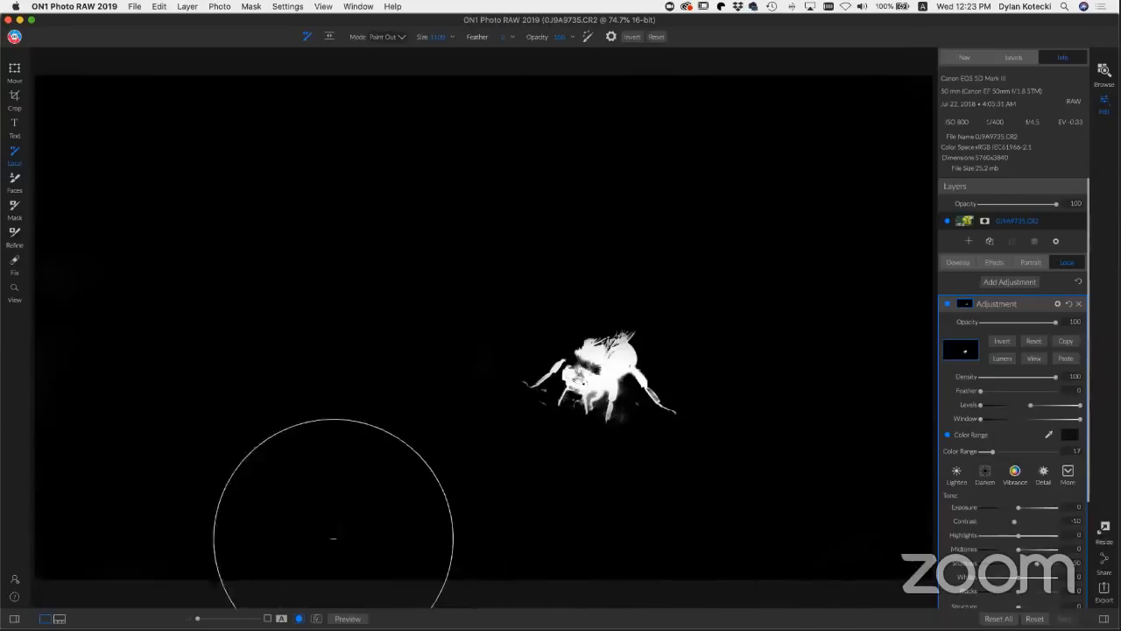
pyautogui.click(1032, 359)
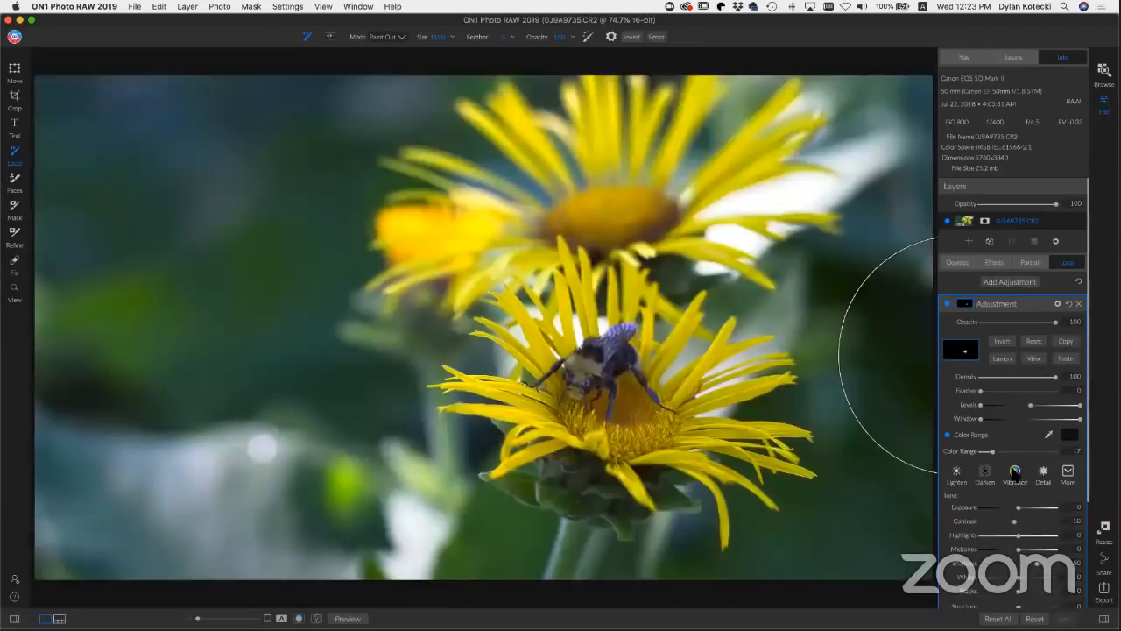
# Step: Set the bee adjustment's exposure to 0.4, contrast to 28 and midtones to 15, compare it off and on, and lower its opacity to 55
pyautogui.moveTo(1014, 520); pyautogui.dragTo(1023, 549)
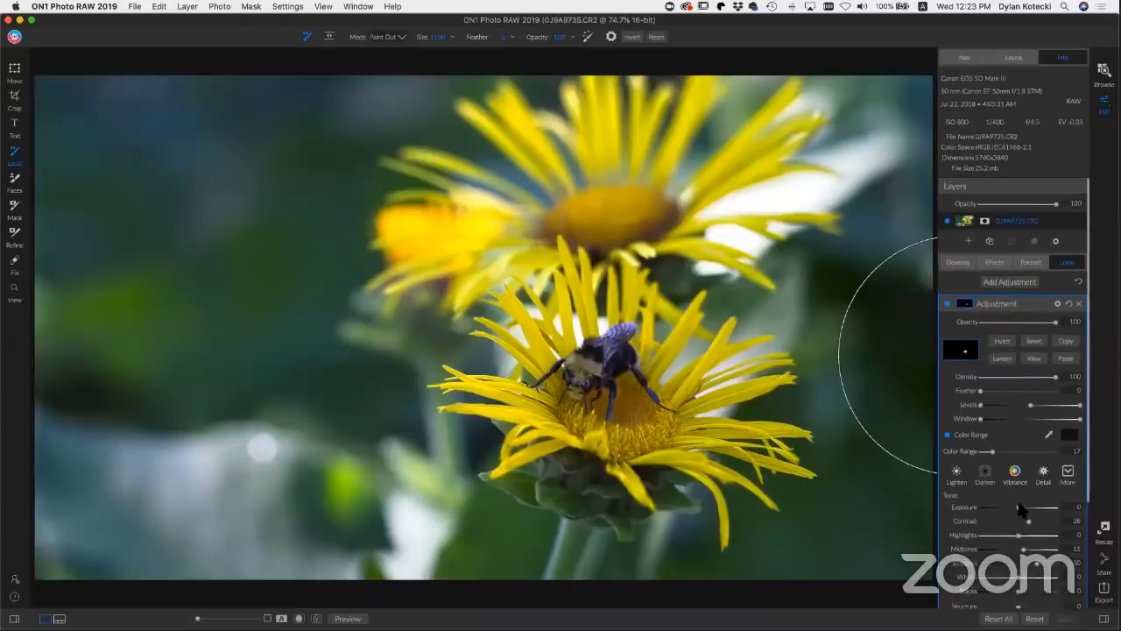
pyautogui.click(946, 303)
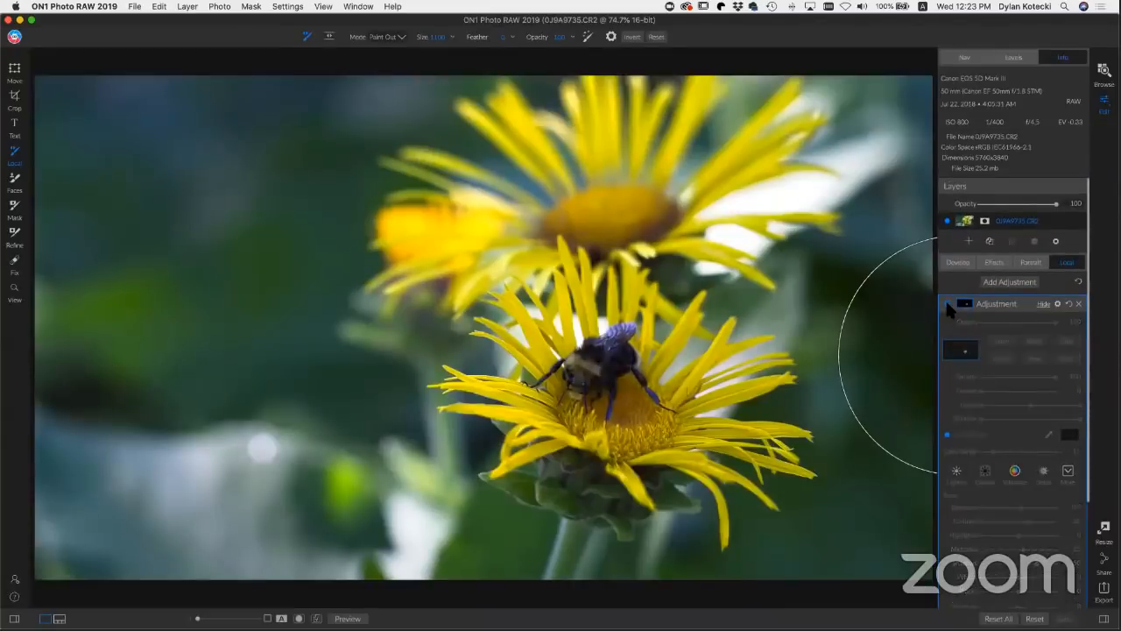
pyautogui.click(946, 303)
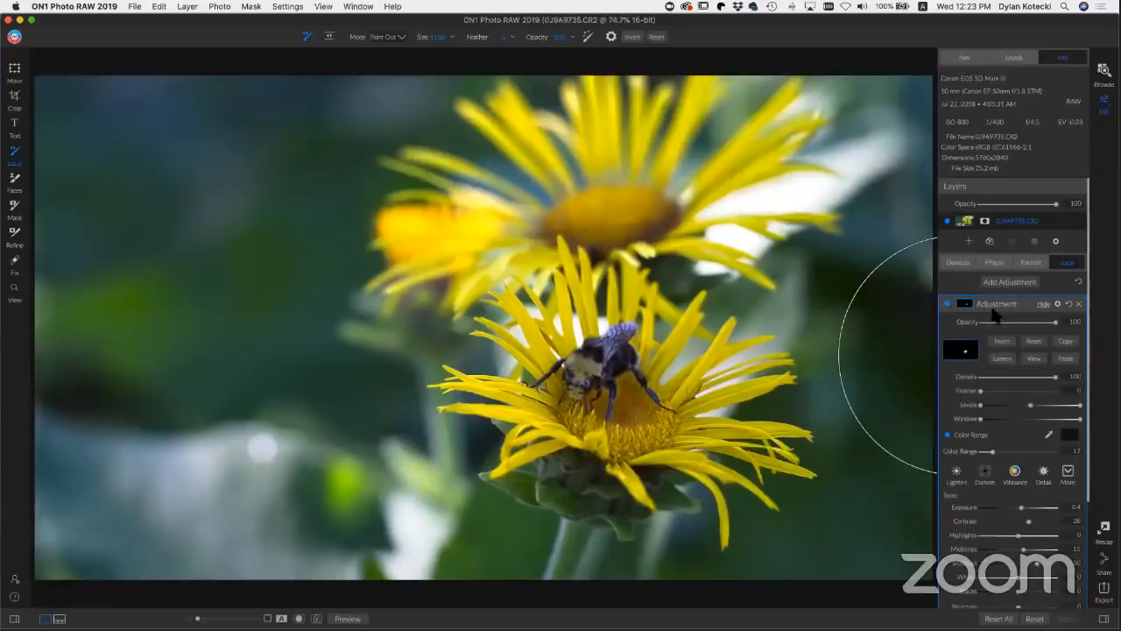
pyautogui.moveTo(1054, 322); pyautogui.dragTo(1007, 326)
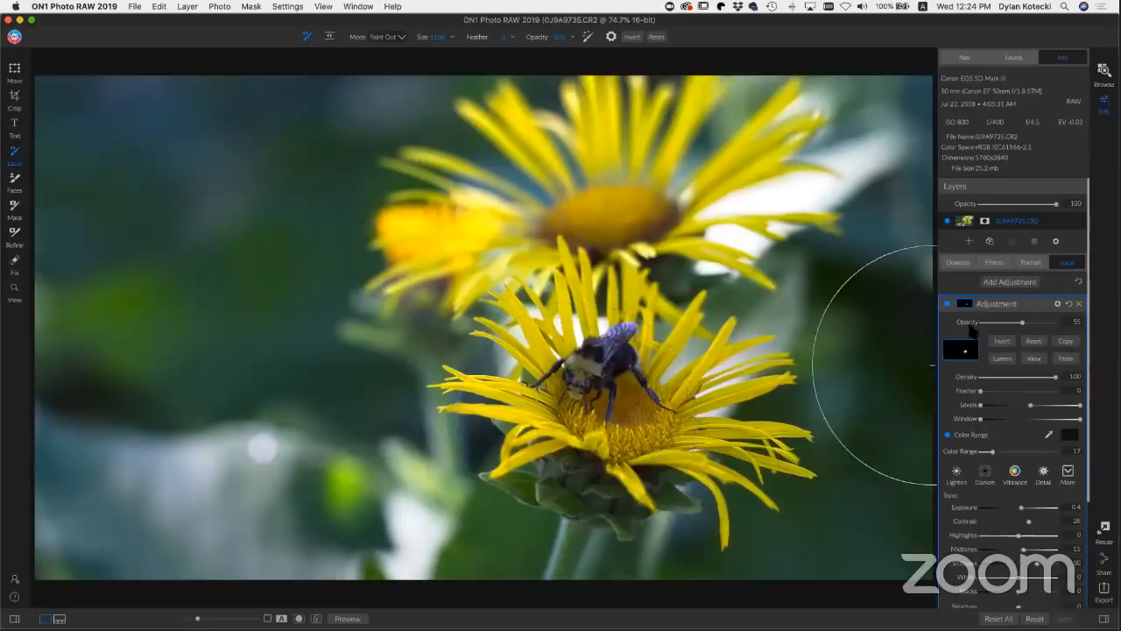
# Step: Go back to the Masking & Brushing album and open the pink rose photo 0J9A9617.CR2 for editing
pyautogui.click(993, 263)
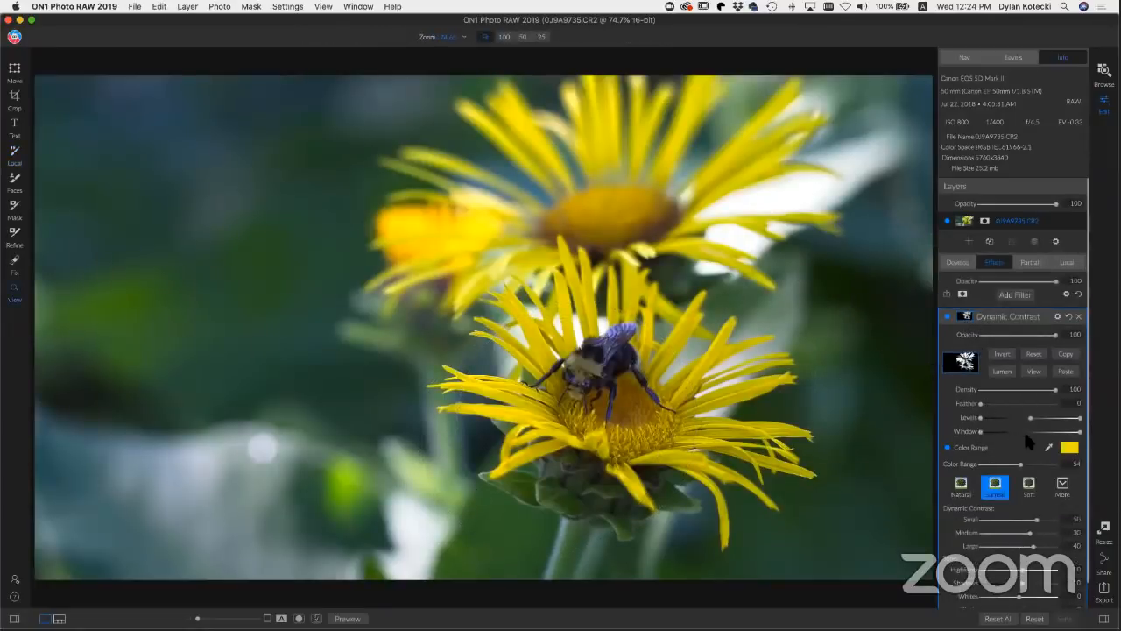
pyautogui.click(1103, 70)
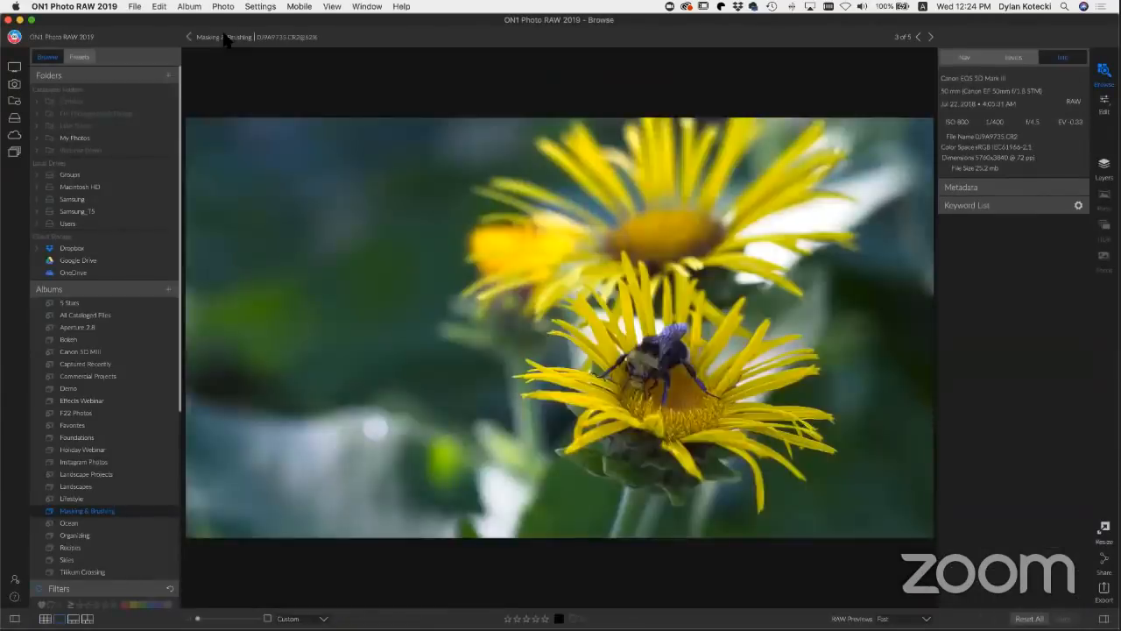
pyautogui.click(229, 38)
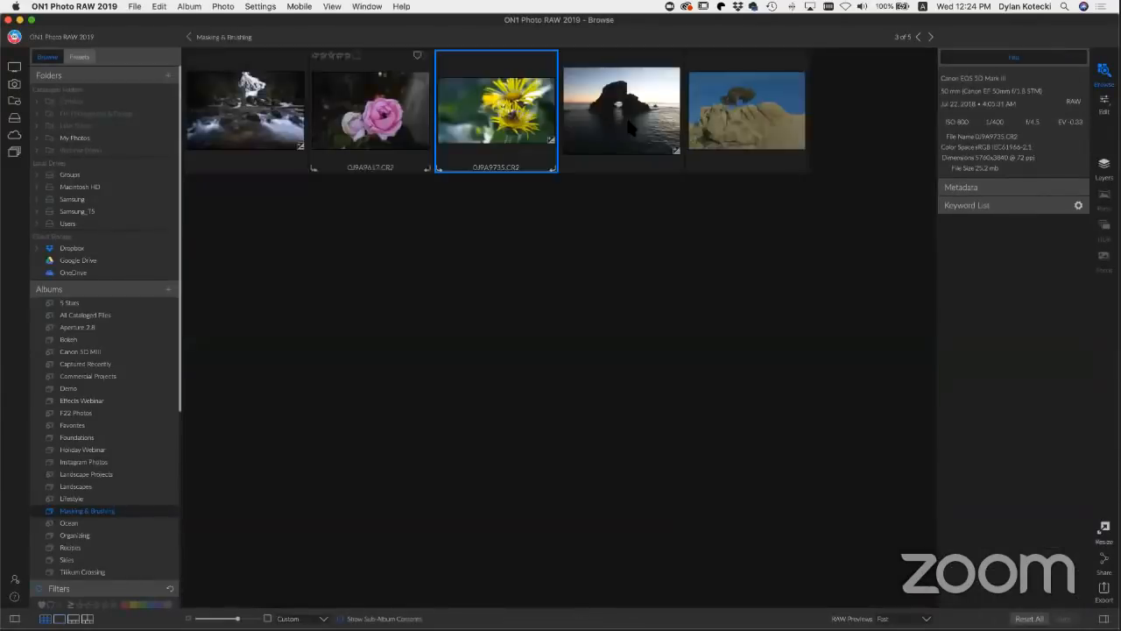
pyautogui.doubleClick(369, 98)
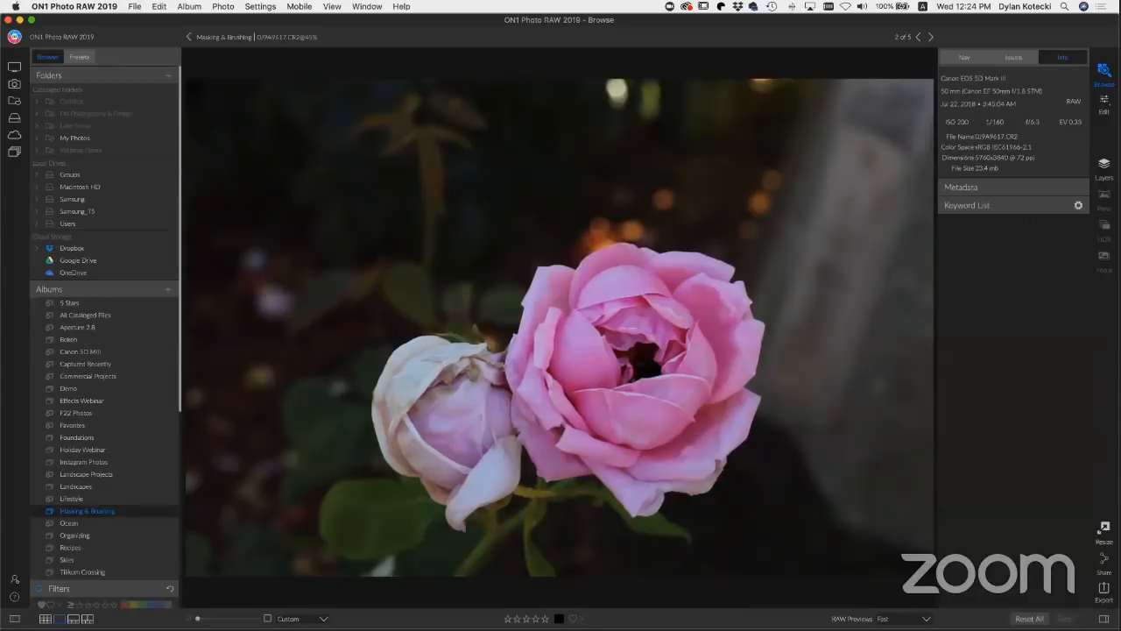
pyautogui.click(1105, 100)
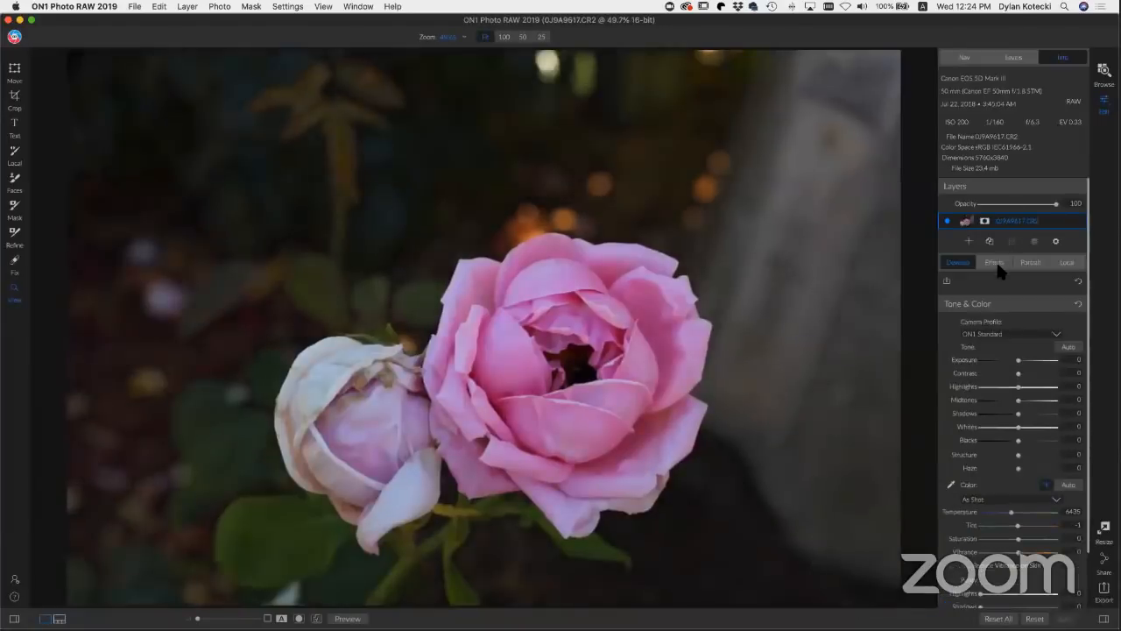
# Step: Add a Color Enhancer filter to the rose photo, try a saturation of -100, and reset the saturation
pyautogui.click(995, 262)
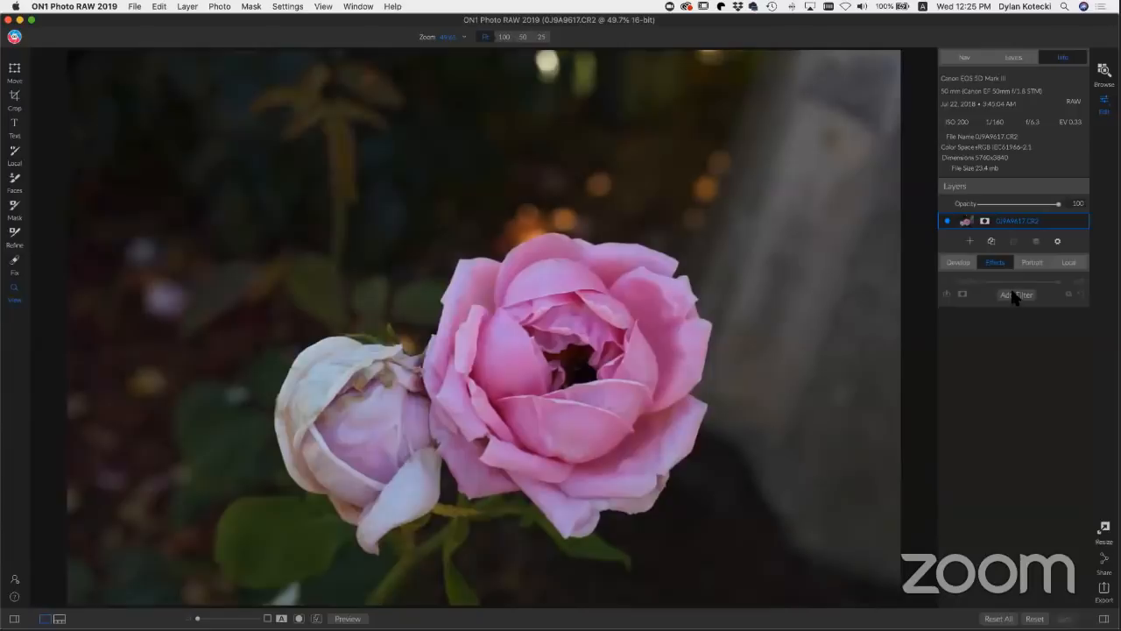
pyautogui.click(1014, 294)
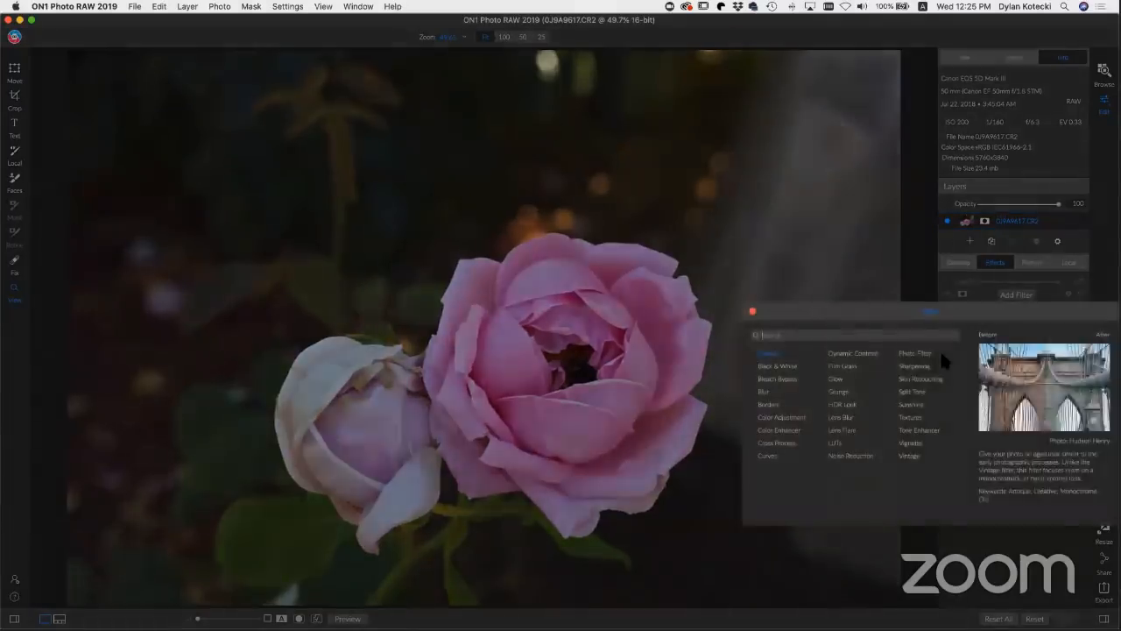
pyautogui.click(788, 431)
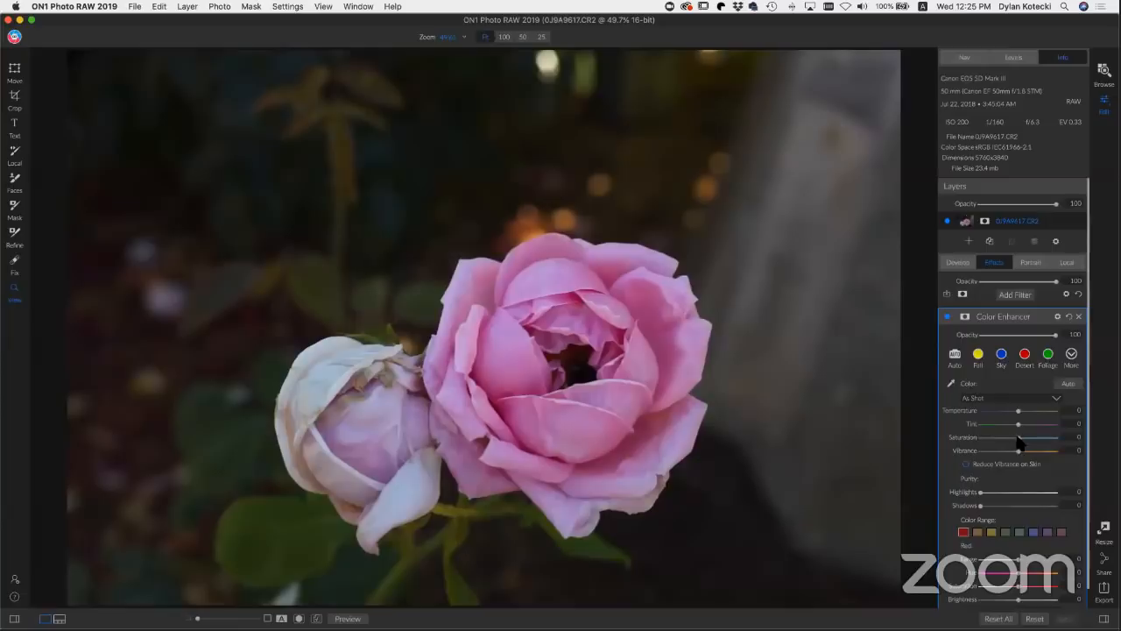
pyautogui.moveTo(1018, 437); pyautogui.dragTo(936, 441)
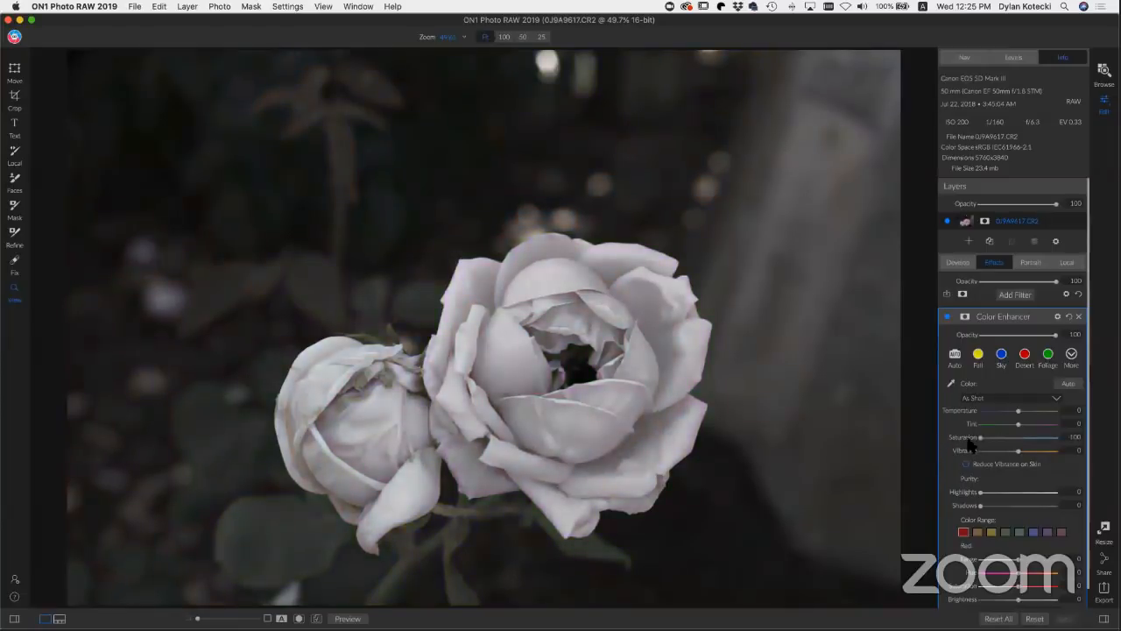
pyautogui.doubleClick(963, 437)
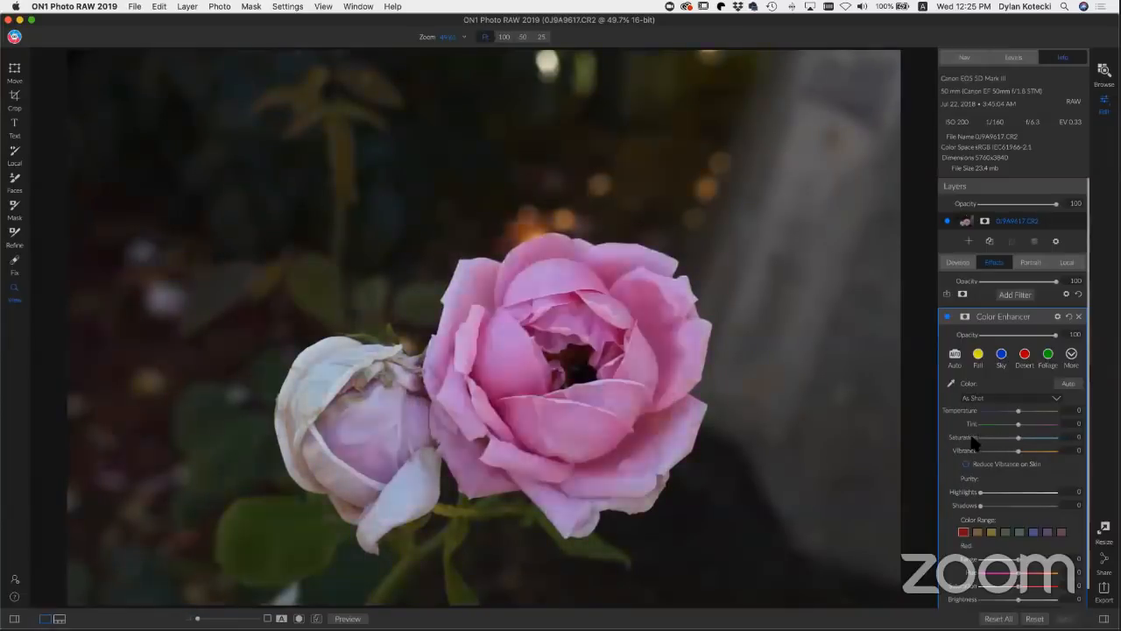
# Step: Mask the Color Enhancer filter with Color Range, sampling a pink petal of the large rose and narrowing the range in the mask view
pyautogui.click(965, 317)
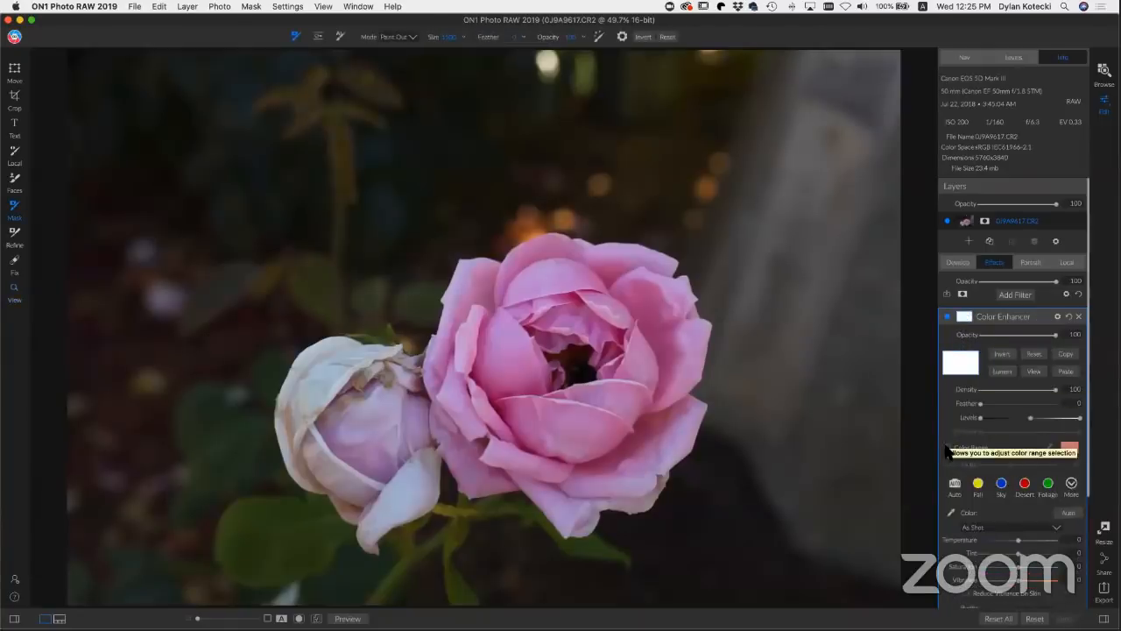
pyautogui.click(948, 448)
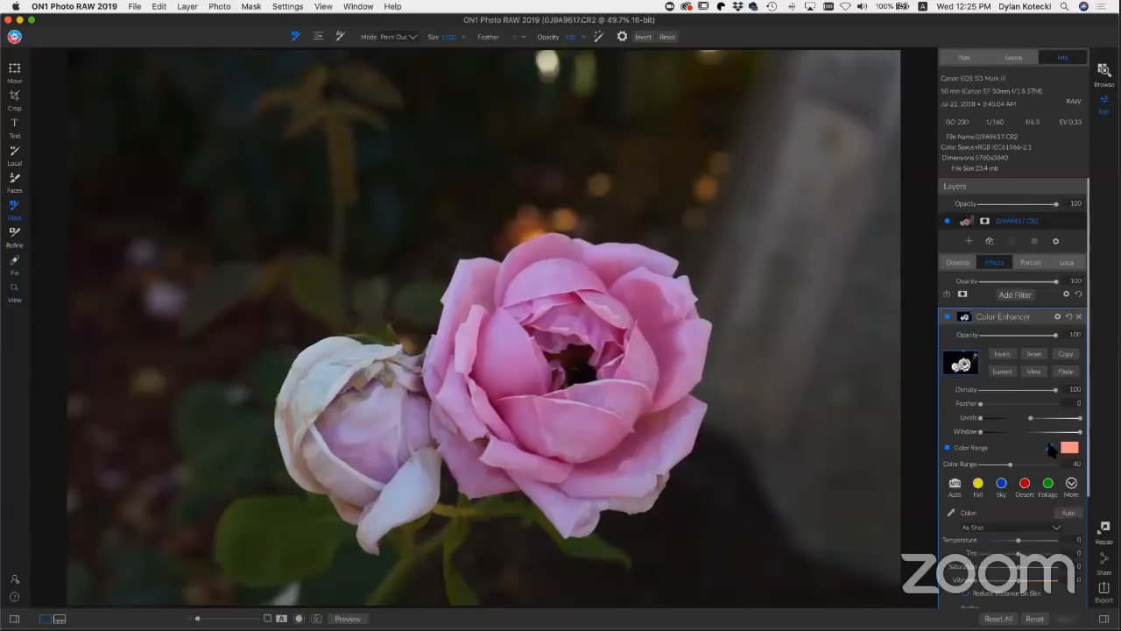
pyautogui.click(1049, 446)
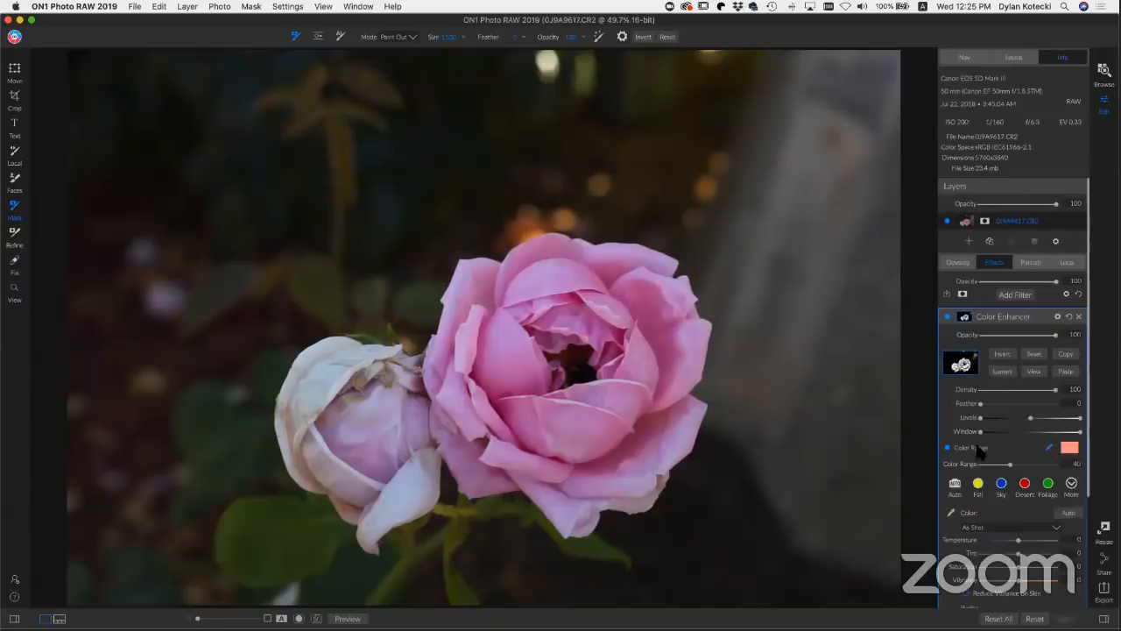
pyautogui.click(519, 375)
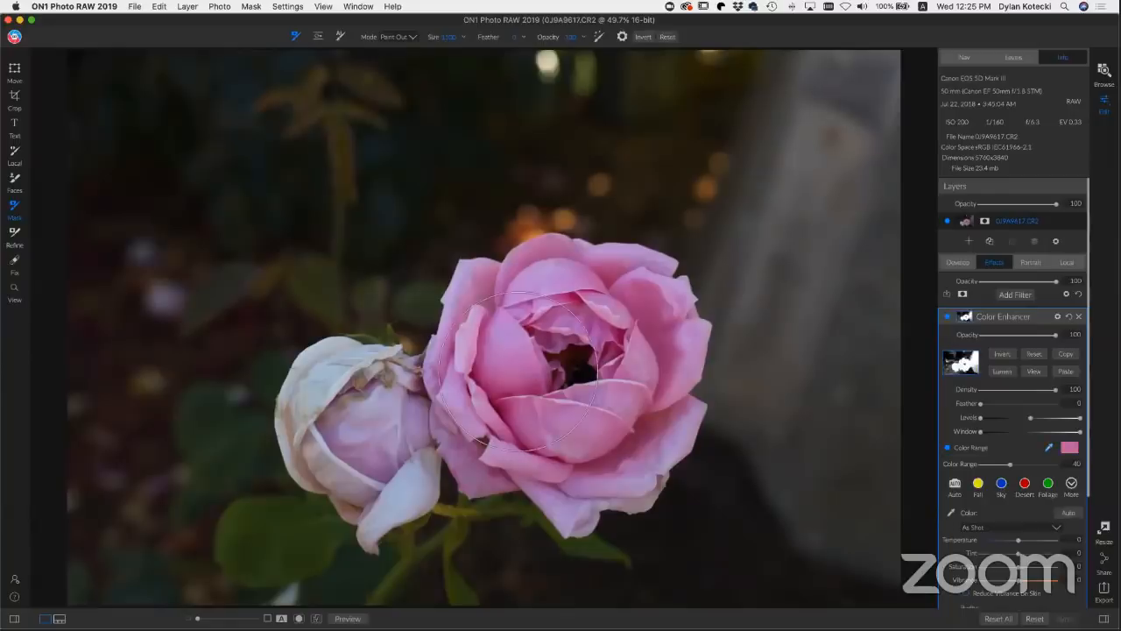
pyautogui.click(1033, 371)
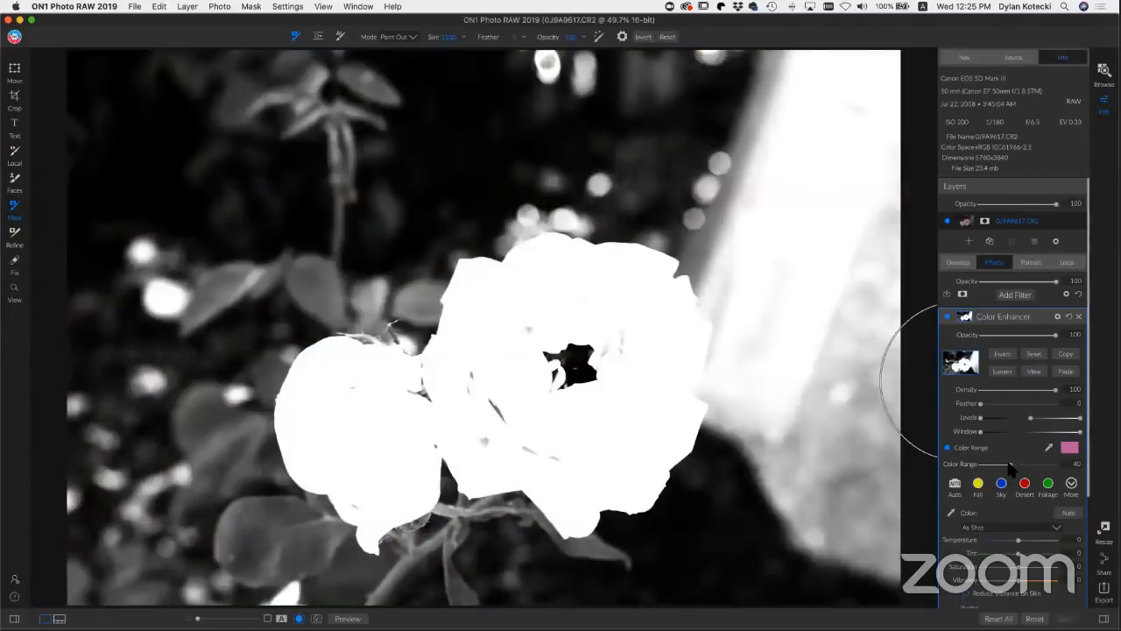
pyautogui.moveTo(1010, 468); pyautogui.dragTo(1000, 470)
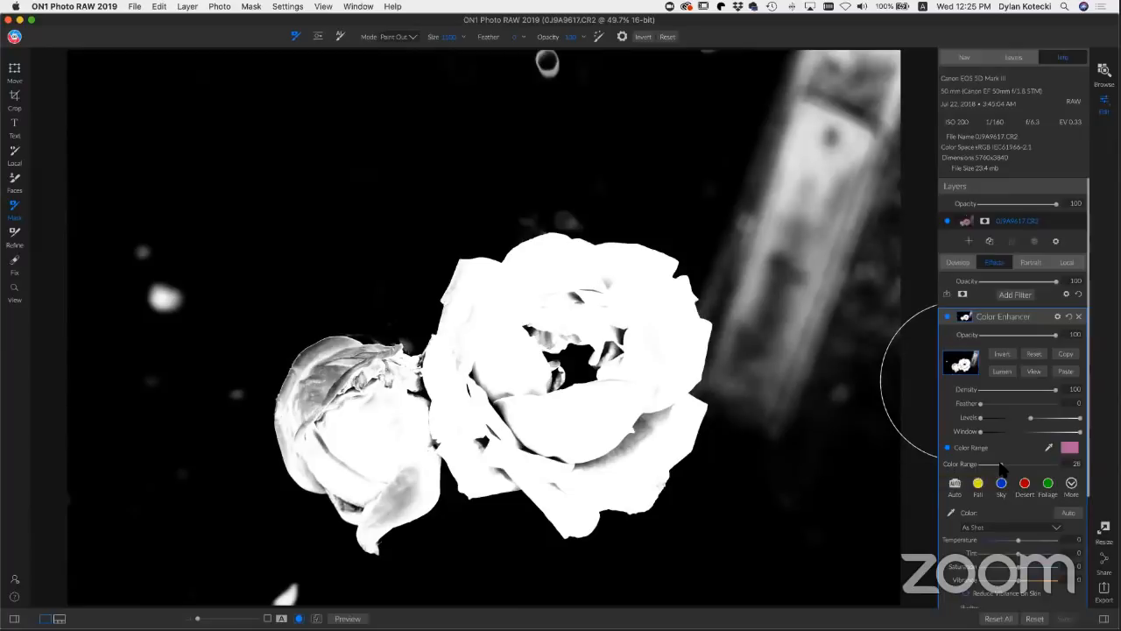
pyautogui.moveTo(1000, 467); pyautogui.dragTo(1003, 468)
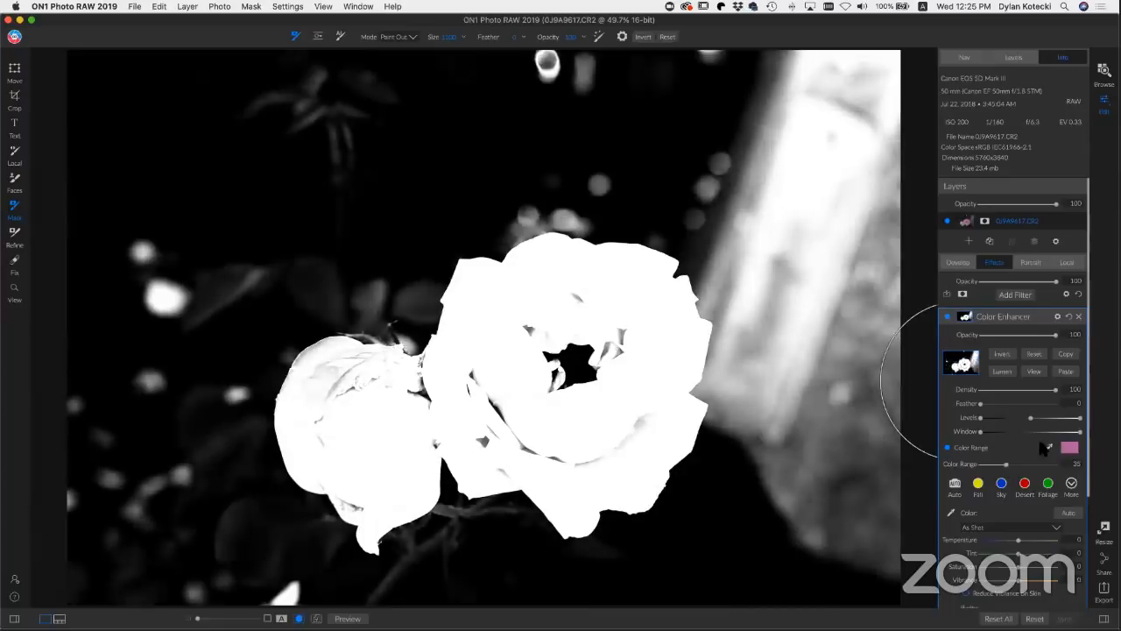
pyautogui.click(1033, 372)
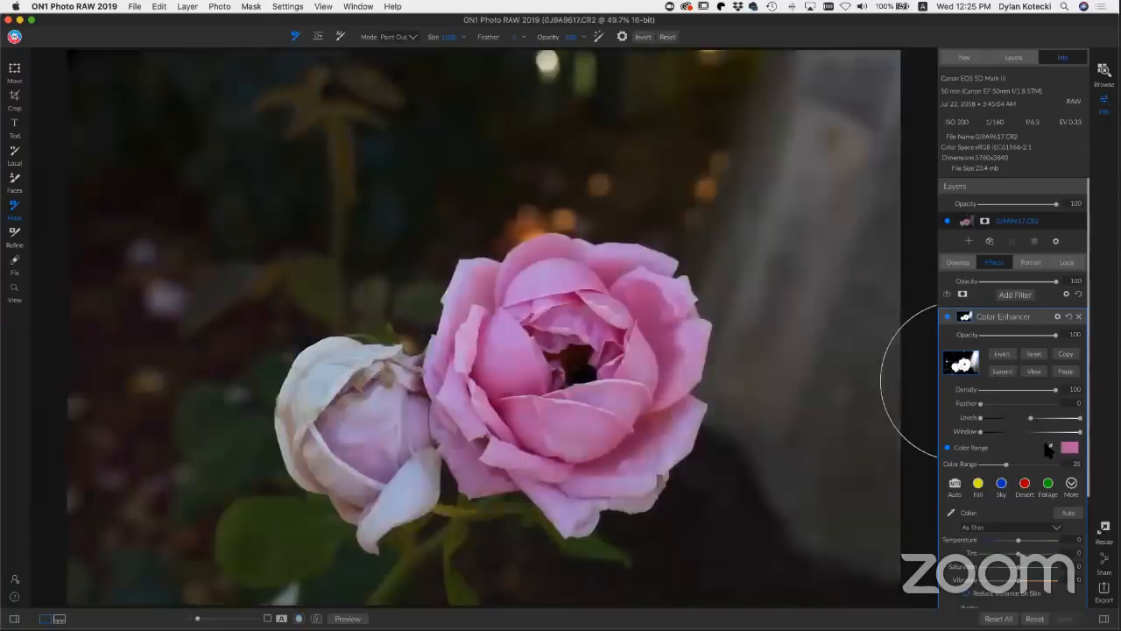
# Step: Try resampling the Color Range from a darker pink petal of the large rose and narrowing the range to 26
pyautogui.click(1050, 449)
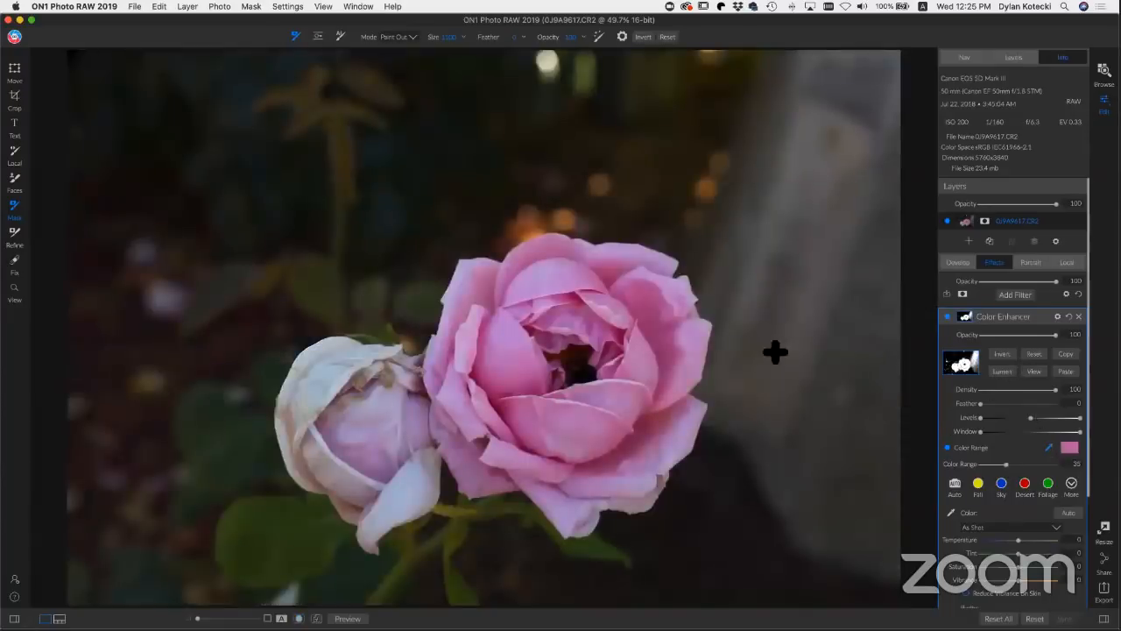
pyautogui.click(654, 307)
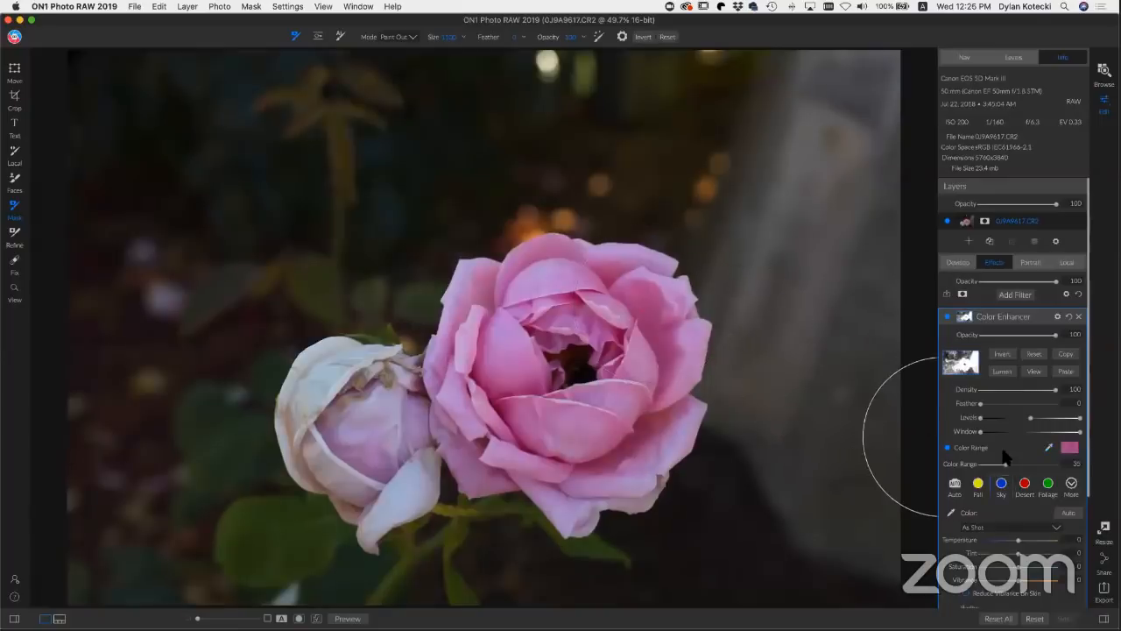
pyautogui.moveTo(1006, 464); pyautogui.dragTo(1000, 462)
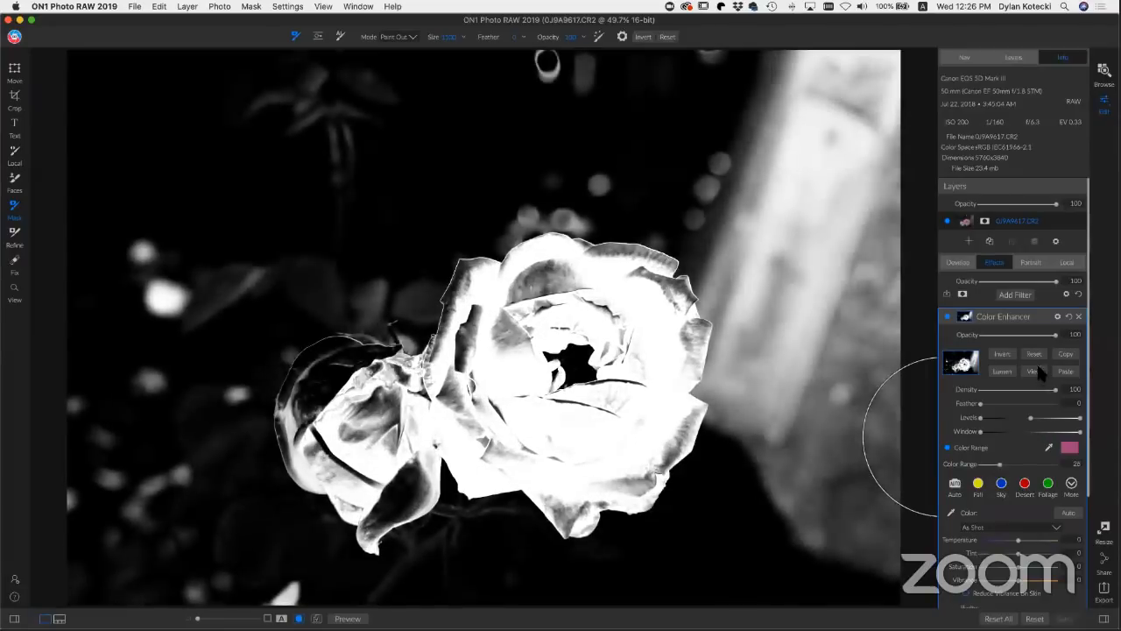
# Step: Resample the Color Range from a light pink petal edge of the large rose and widen the range to 37 in the mask view
pyautogui.click(1050, 449)
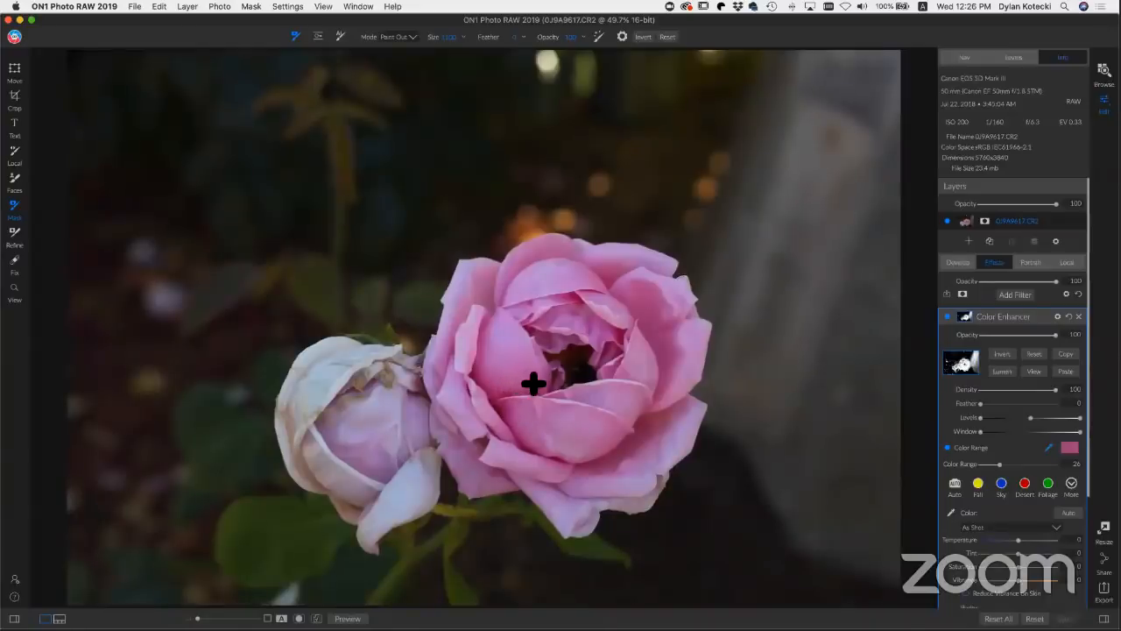
pyautogui.click(473, 341)
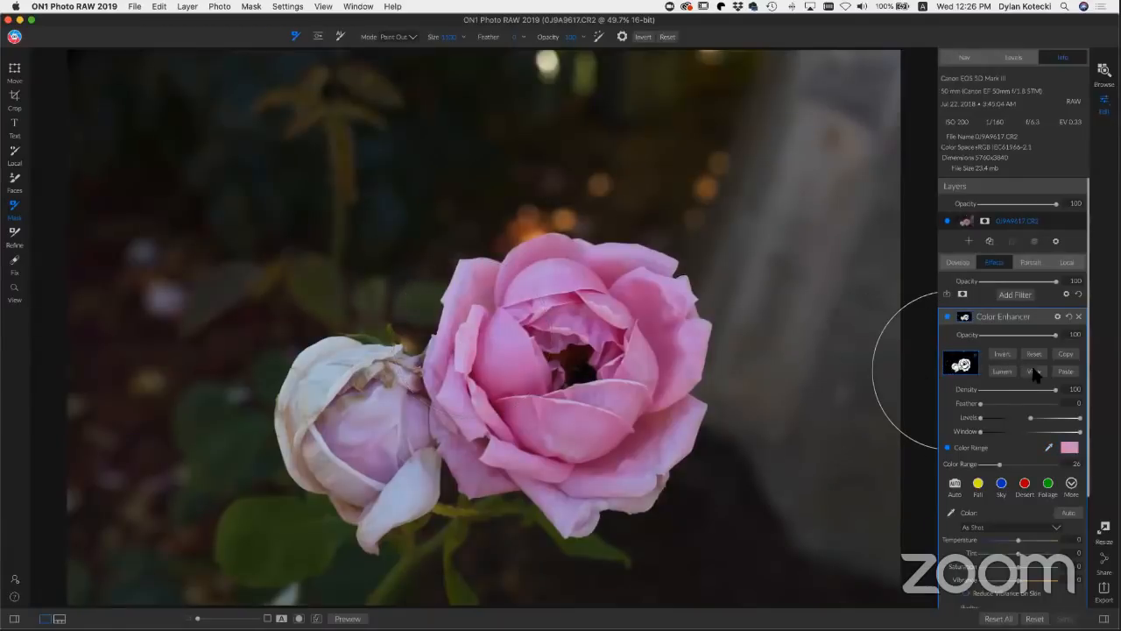
pyautogui.click(1034, 371)
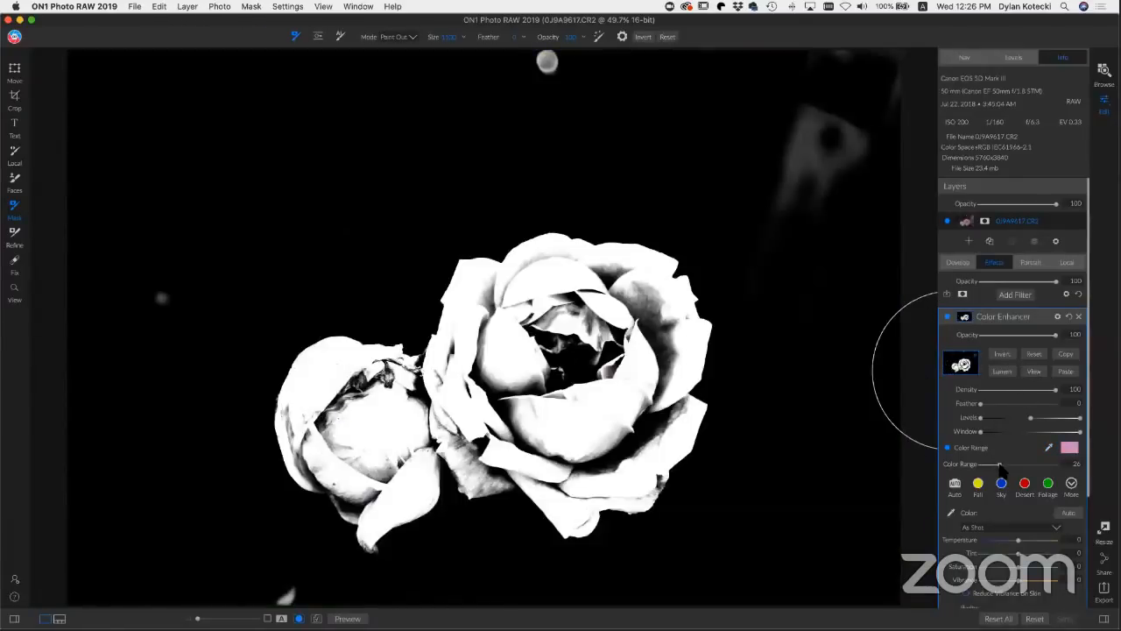
pyautogui.moveTo(999, 469); pyautogui.dragTo(1009, 470)
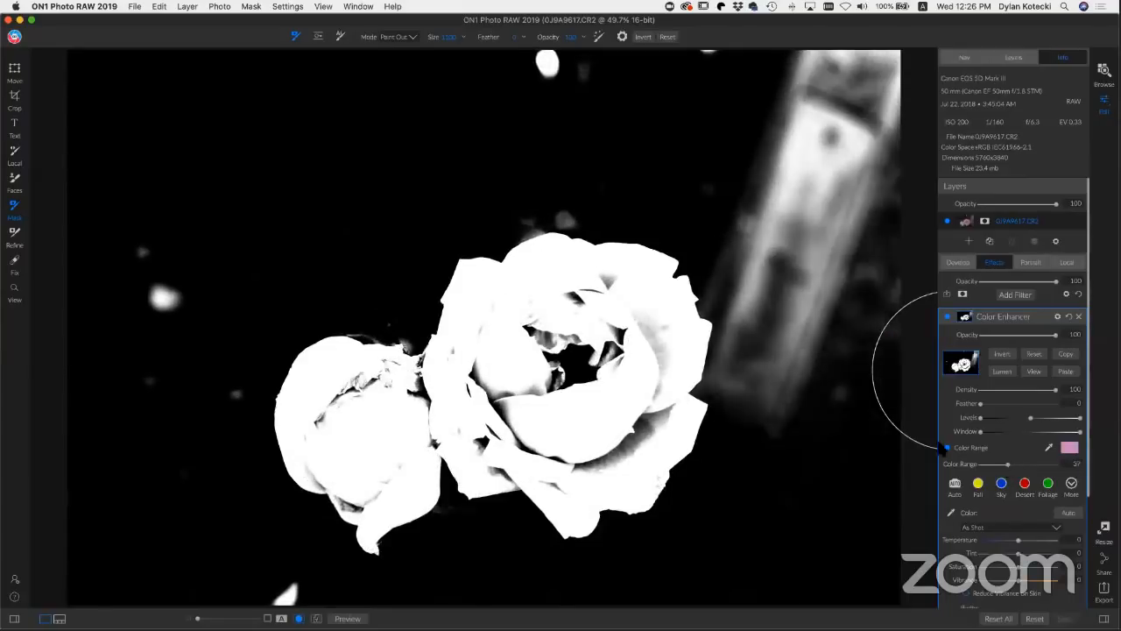
# Step: Paint out the bright background areas around the roses in the Color Enhancer mask, and soften the brush to a feather of 100
pyautogui.moveTo(629, 68)
pyautogui.mouseDown()
pyautogui.moveTo(931, 85)
pyautogui.moveTo(817, 127)
pyautogui.moveTo(823, 102)
pyautogui.moveTo(809, 234)
pyautogui.moveTo(831, 251)
pyautogui.moveTo(839, 394)
pyautogui.moveTo(816, 448)
pyautogui.moveTo(818, 406)
pyautogui.moveTo(865, 328)
pyautogui.moveTo(868, 218)
pyautogui.moveTo(846, 177)
pyautogui.moveTo(676, 116)
pyautogui.moveTo(322, 113)
pyautogui.moveTo(86, 197)
pyautogui.moveTo(89, 250)
pyautogui.moveTo(144, 304)
pyautogui.moveTo(203, 251)
pyautogui.moveTo(174, 325)
pyautogui.moveTo(180, 389)
pyautogui.moveTo(165, 522)
pyautogui.moveTo(211, 628)
pyautogui.moveTo(353, 628)
pyautogui.moveTo(487, 585)
pyautogui.mouseUp()
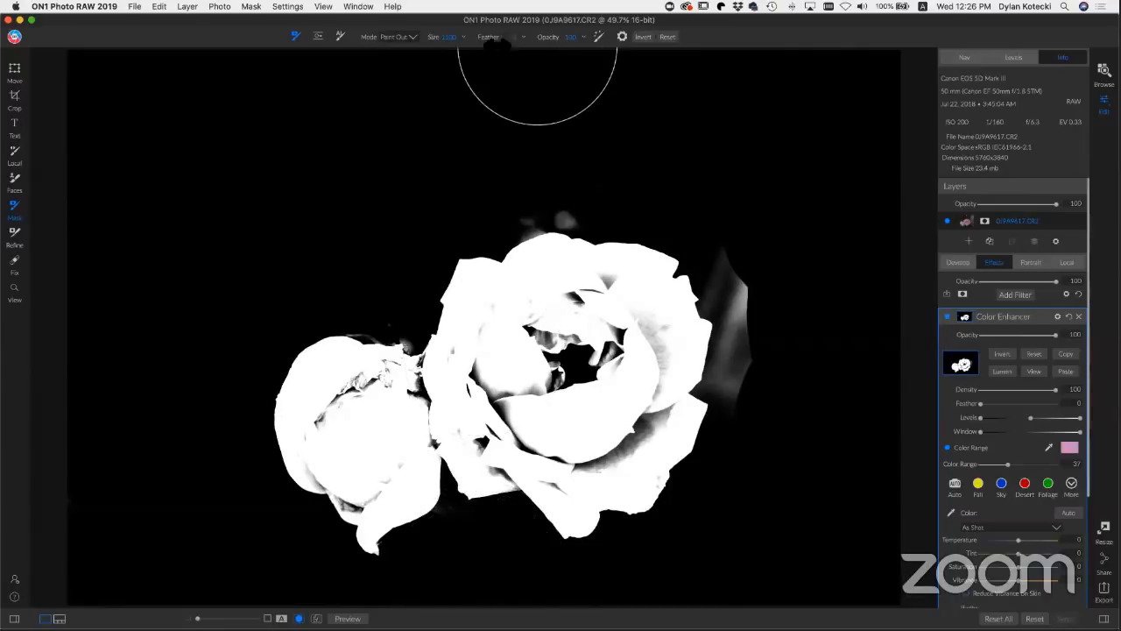
pyautogui.moveTo(489, 41); pyautogui.dragTo(595, 42)
pyautogui.moveTo(564, 147)
pyautogui.mouseDown()
pyautogui.moveTo(548, 178)
pyautogui.moveTo(570, 152)
pyautogui.mouseUp()
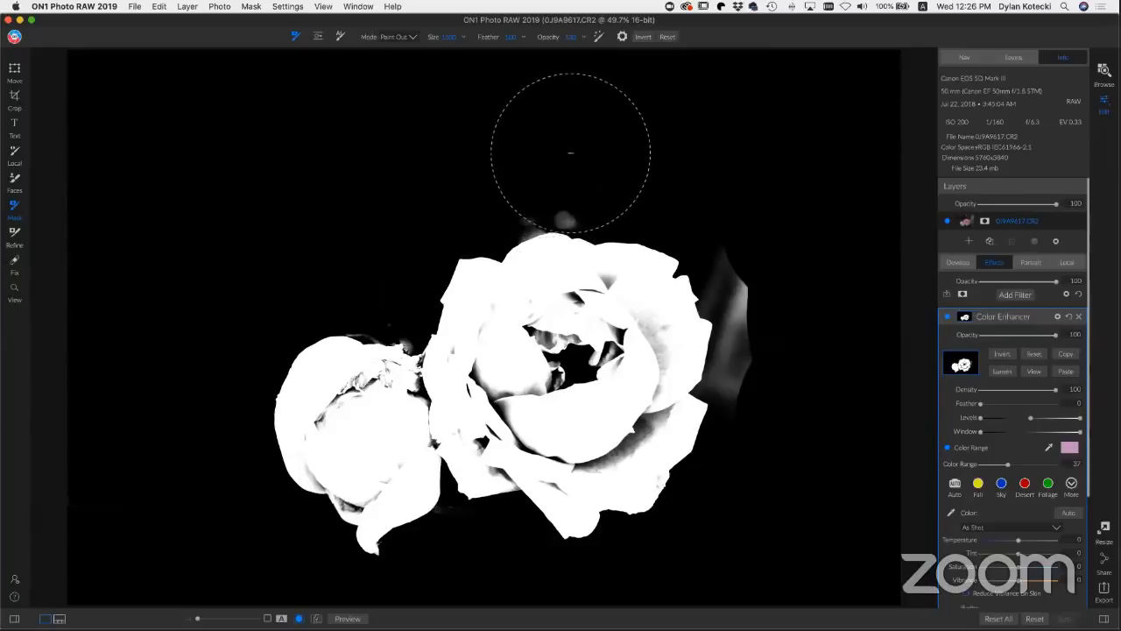
# Step: Paint out the faint spots just above the large rose with a smaller brush of size 300, and return to the photo
pyautogui.press('[')
pyautogui.press('[')
pyautogui.press('[')
pyautogui.press('[')
pyautogui.press('[')
pyautogui.moveTo(521, 215); pyautogui.dragTo(529, 214)
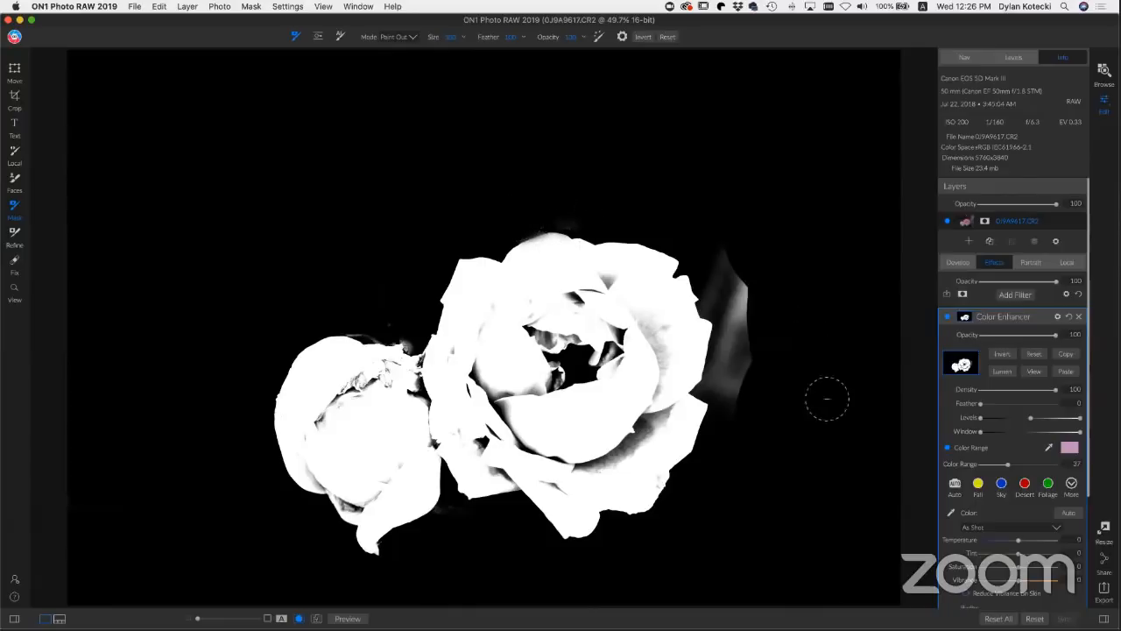
pyautogui.click(1036, 372)
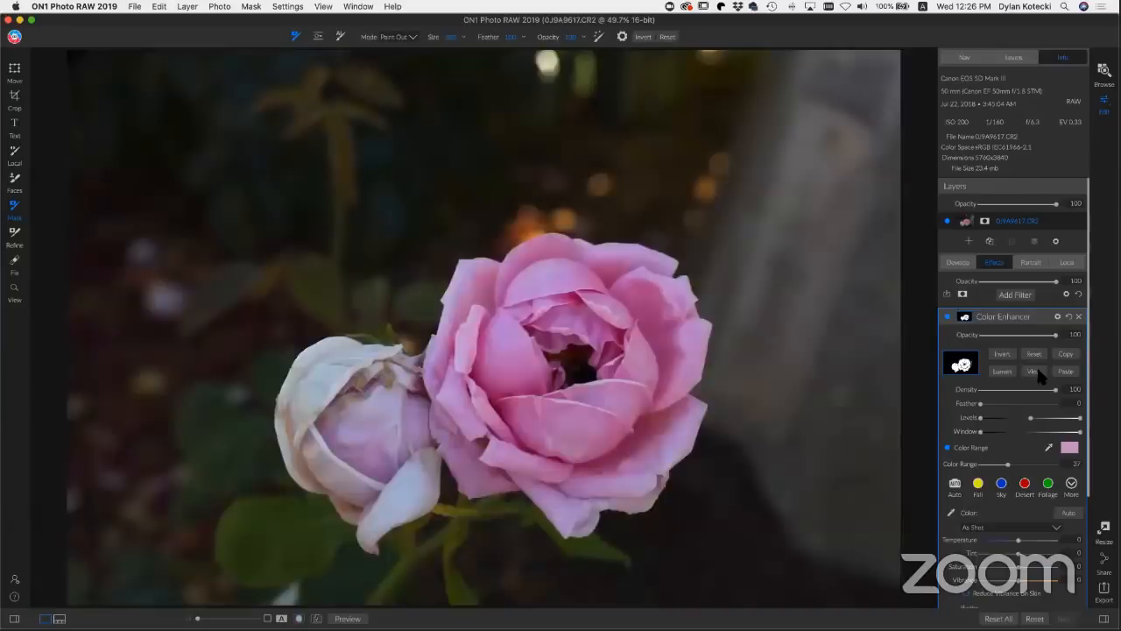
# Step: Show the mask again and paint out the leftover gray patch beside the large rose with a brush of size 600
pyautogui.click(1037, 373)
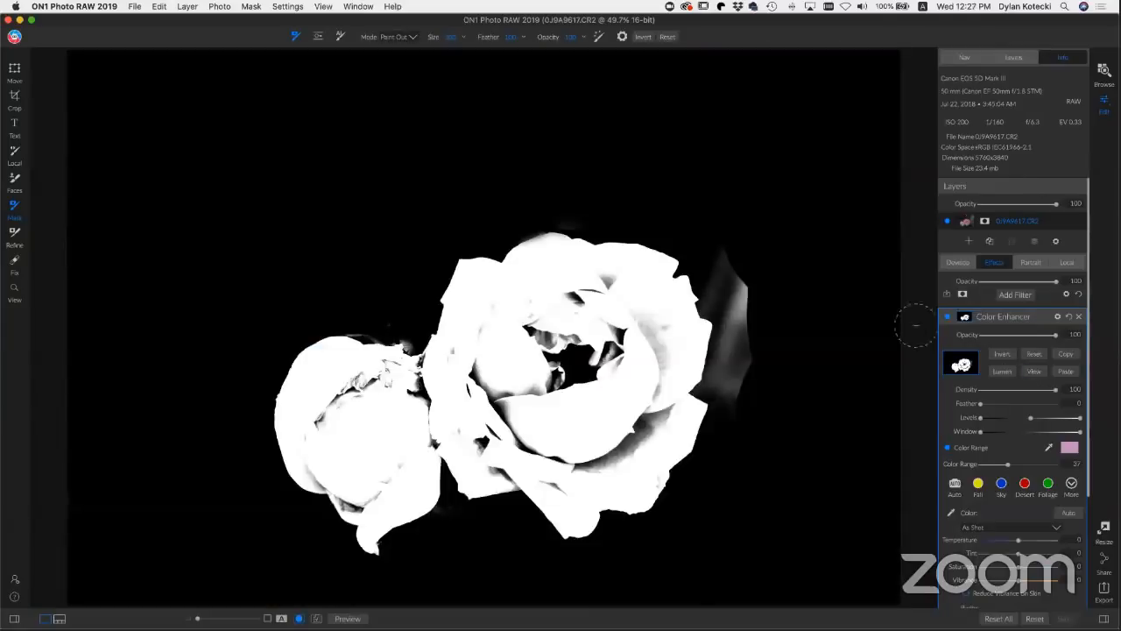
pyautogui.press(']')
pyautogui.press(']')
pyautogui.press(']')
pyautogui.press(']')
pyautogui.press(']')
pyautogui.click(731, 251)
pyautogui.moveTo(730, 251)
pyautogui.mouseDown()
pyautogui.moveTo(774, 370)
pyautogui.moveTo(761, 421)
pyautogui.moveTo(754, 296)
pyautogui.moveTo(763, 342)
pyautogui.moveTo(753, 380)
pyautogui.mouseUp()
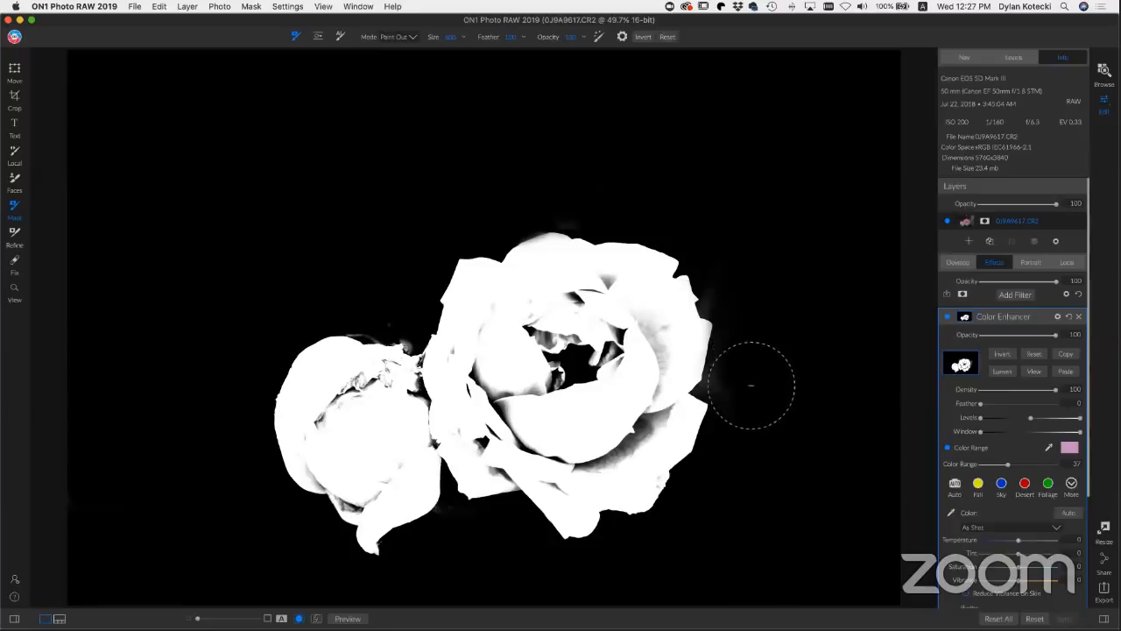
# Step: Return to the photo, invert the Color Enhancer mask, and lower the saturation to its minimum to turn the background gray
pyautogui.click(1035, 372)
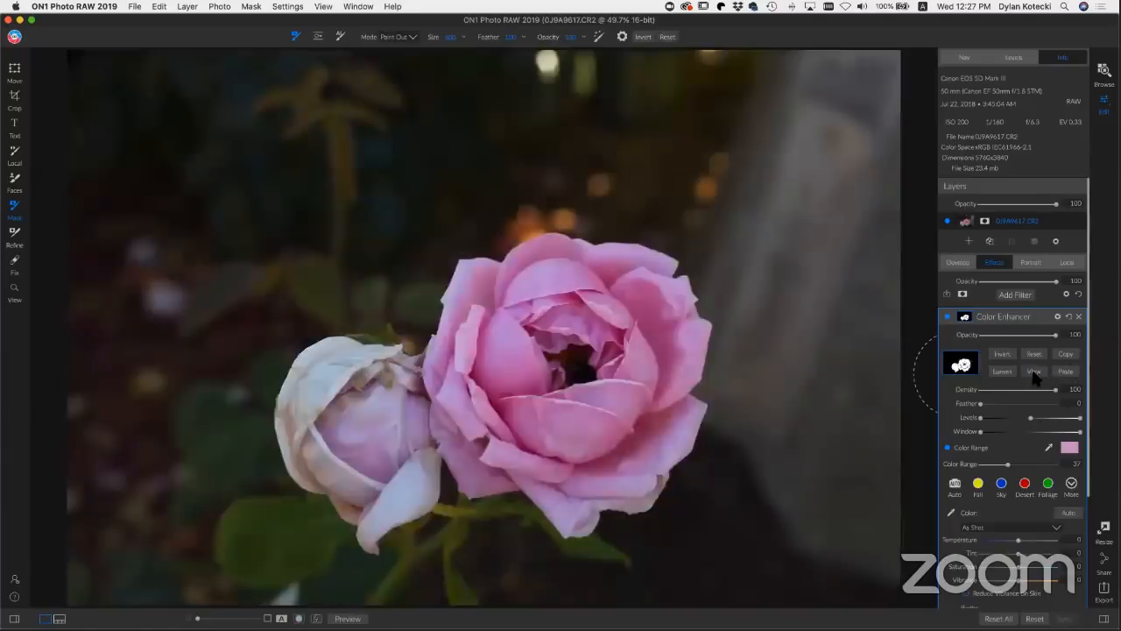
pyautogui.scroll(-1, 1039, 408)
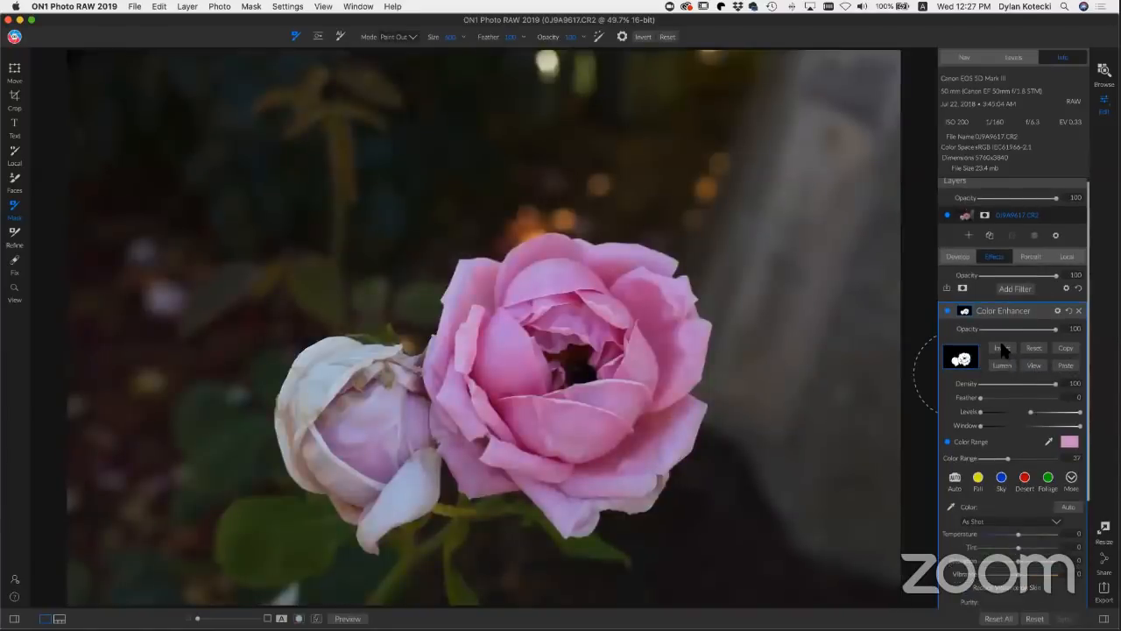
pyautogui.click(1002, 349)
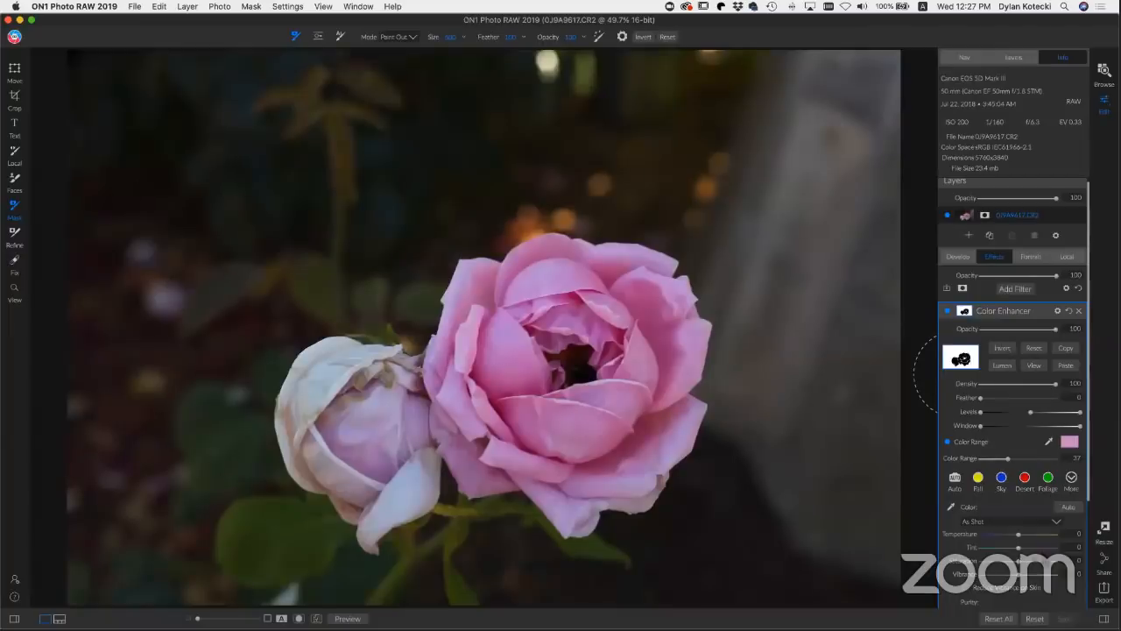
pyautogui.moveTo(1018, 560); pyautogui.dragTo(975, 563)
pyautogui.scroll(1, 975, 564)
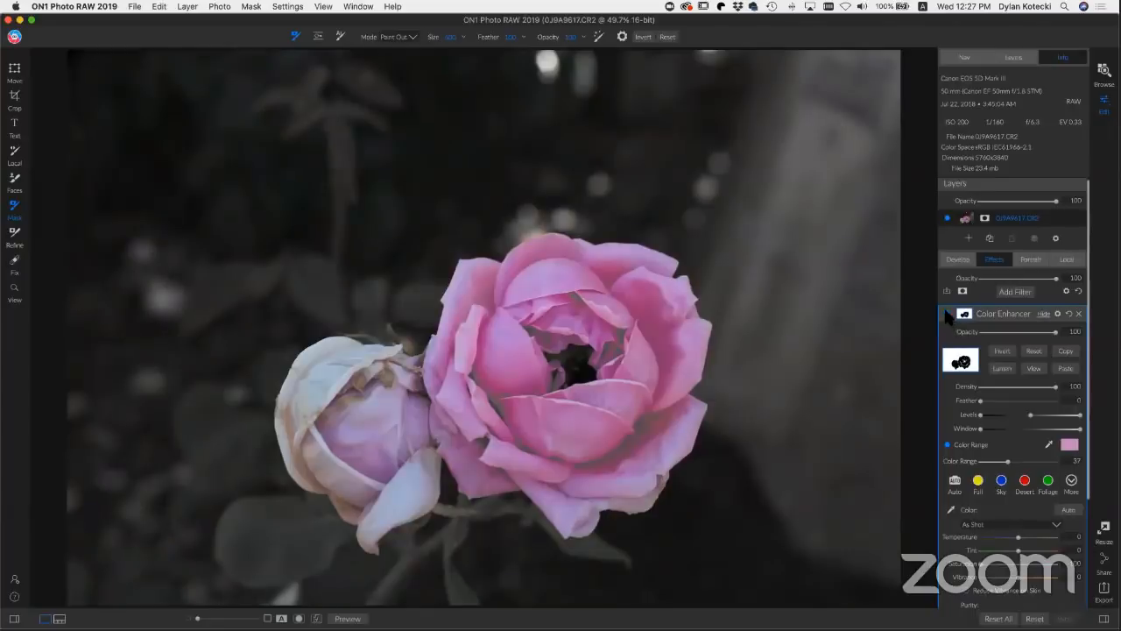
pyautogui.click(947, 317)
pyautogui.click(947, 317)
# Step: Set the Color Range to 38 and, in the mask view, paint out the light center of the large rose
pyautogui.moveTo(1009, 467); pyautogui.dragTo(1007, 470)
pyautogui.click(529, 226)
pyautogui.press('super+z')
pyautogui.click(1033, 368)
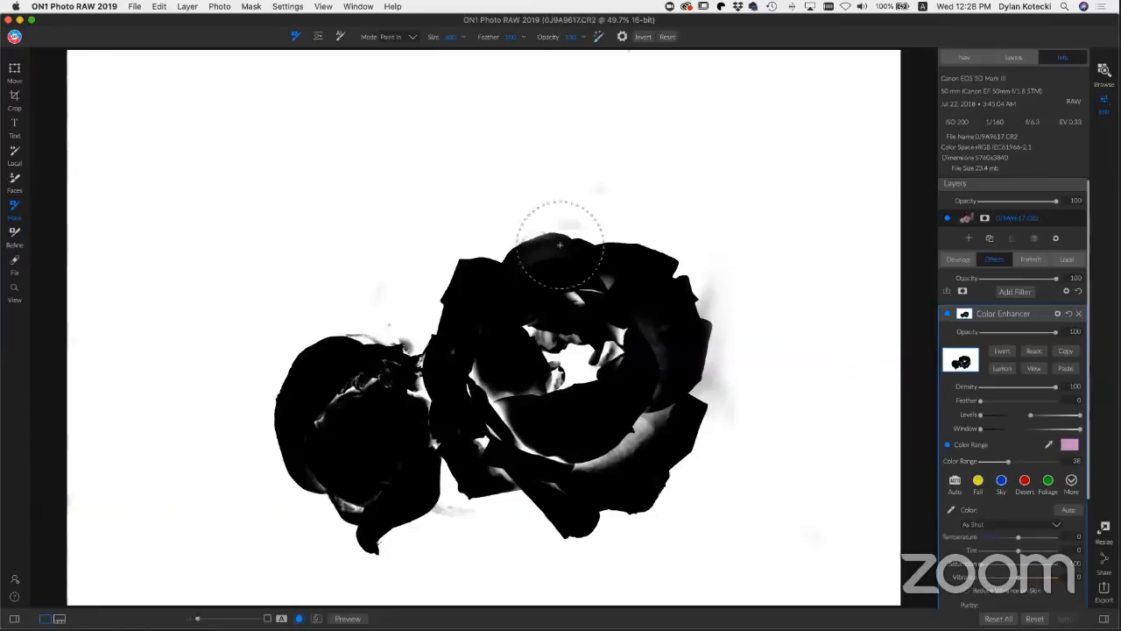
pyautogui.moveTo(541, 308)
pyautogui.mouseDown()
pyautogui.moveTo(600, 300)
pyautogui.moveTo(603, 314)
pyautogui.moveTo(566, 300)
pyautogui.moveTo(588, 307)
pyautogui.moveTo(602, 347)
pyautogui.moveTo(595, 317)
pyautogui.moveTo(555, 416)
pyautogui.moveTo(549, 295)
pyautogui.moveTo(560, 316)
pyautogui.moveTo(543, 340)
pyautogui.moveTo(491, 354)
pyautogui.moveTo(498, 403)
pyautogui.moveTo(519, 423)
pyautogui.moveTo(570, 435)
pyautogui.moveTo(628, 430)
pyautogui.moveTo(644, 399)
pyautogui.moveTo(626, 316)
pyautogui.moveTo(607, 298)
pyautogui.moveTo(557, 297)
pyautogui.mouseUp()
pyautogui.keyDown('alt'); pyautogui.click(602, 314); pyautogui.keyUp('alt')
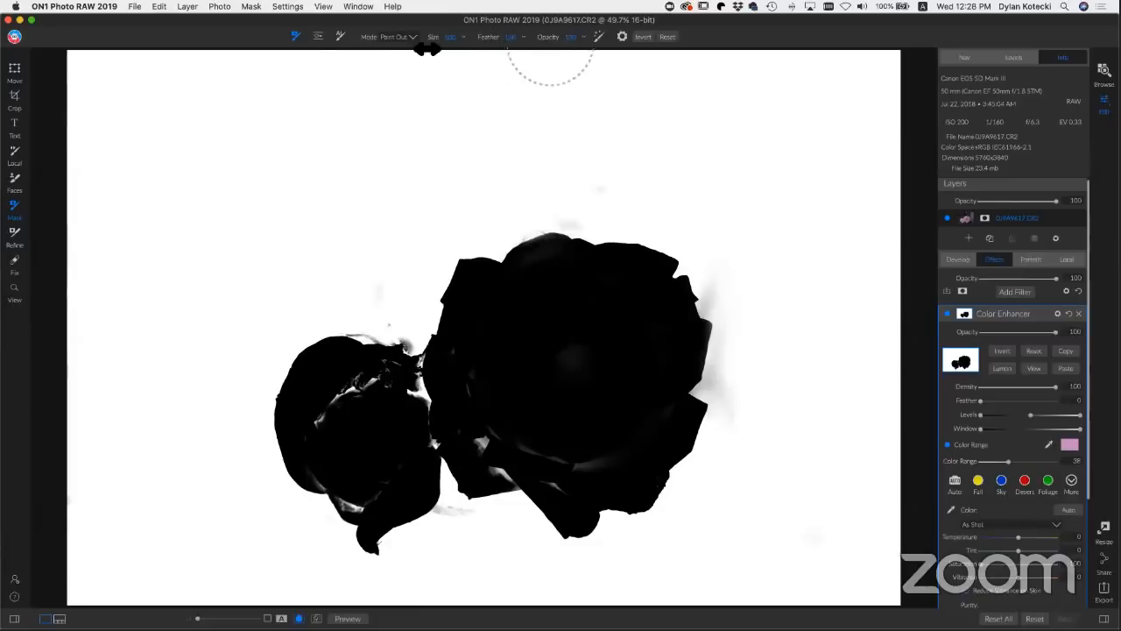
# Step: Set the brush feather to 0 and paint out the remaining light areas inside the large rose and the smaller rose
pyautogui.moveTo(428, 49); pyautogui.dragTo(303, 52)
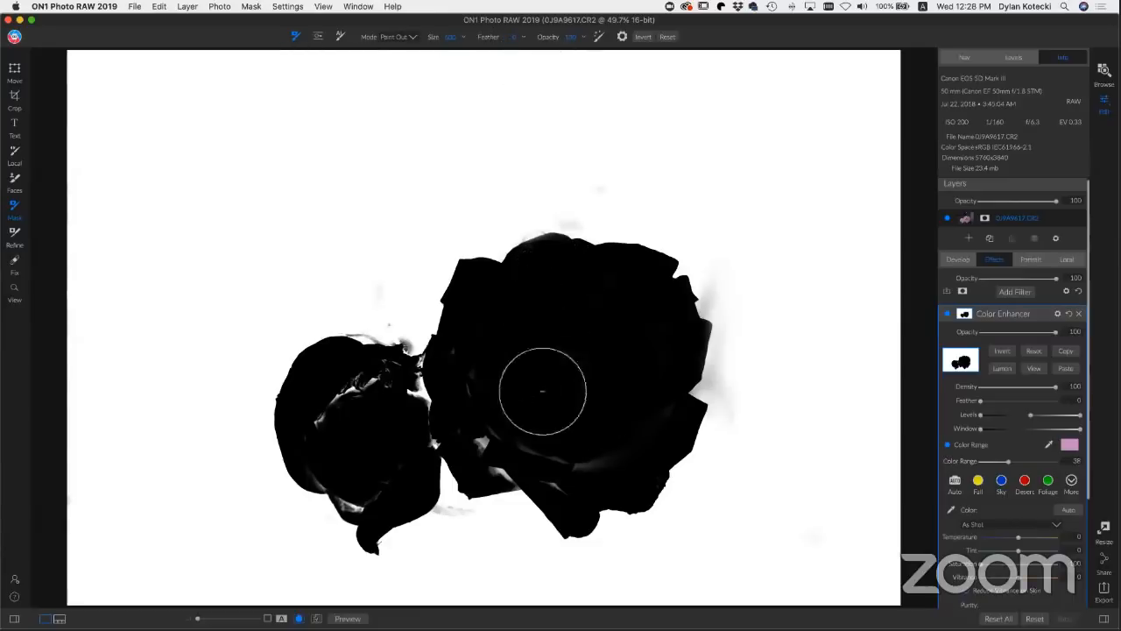
pyautogui.moveTo(543, 392)
pyautogui.mouseDown()
pyautogui.moveTo(508, 395)
pyautogui.moveTo(545, 438)
pyautogui.moveTo(583, 461)
pyautogui.moveTo(595, 450)
pyautogui.mouseUp()
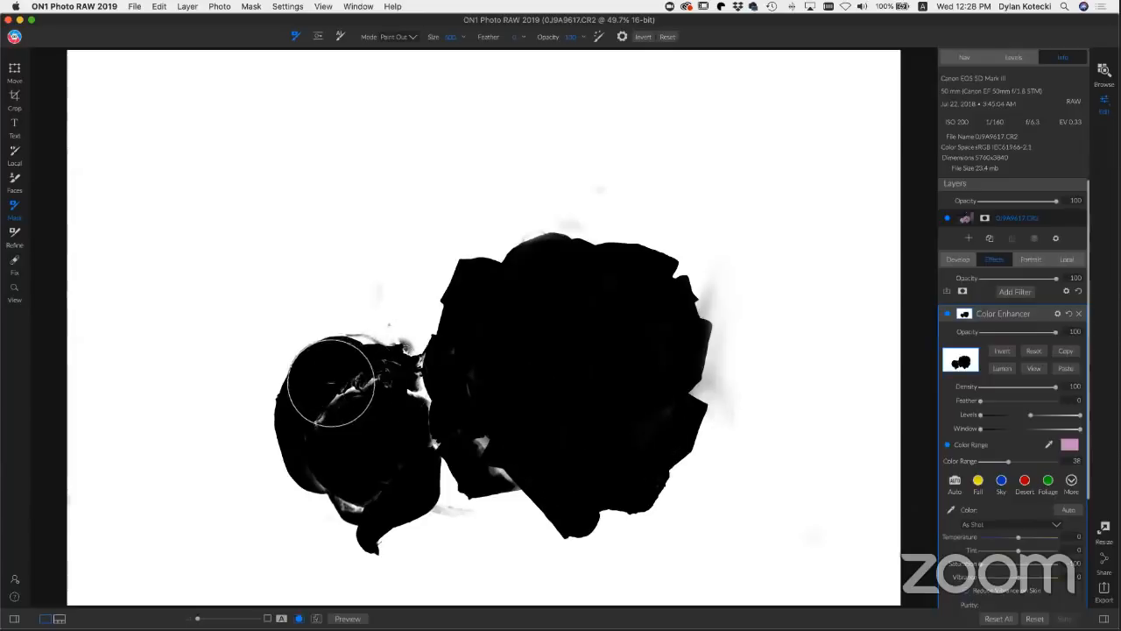
pyautogui.moveTo(331, 381)
pyautogui.mouseDown()
pyautogui.moveTo(330, 412)
pyautogui.moveTo(350, 388)
pyautogui.moveTo(366, 390)
pyautogui.moveTo(347, 439)
pyautogui.moveTo(364, 479)
pyautogui.mouseUp()
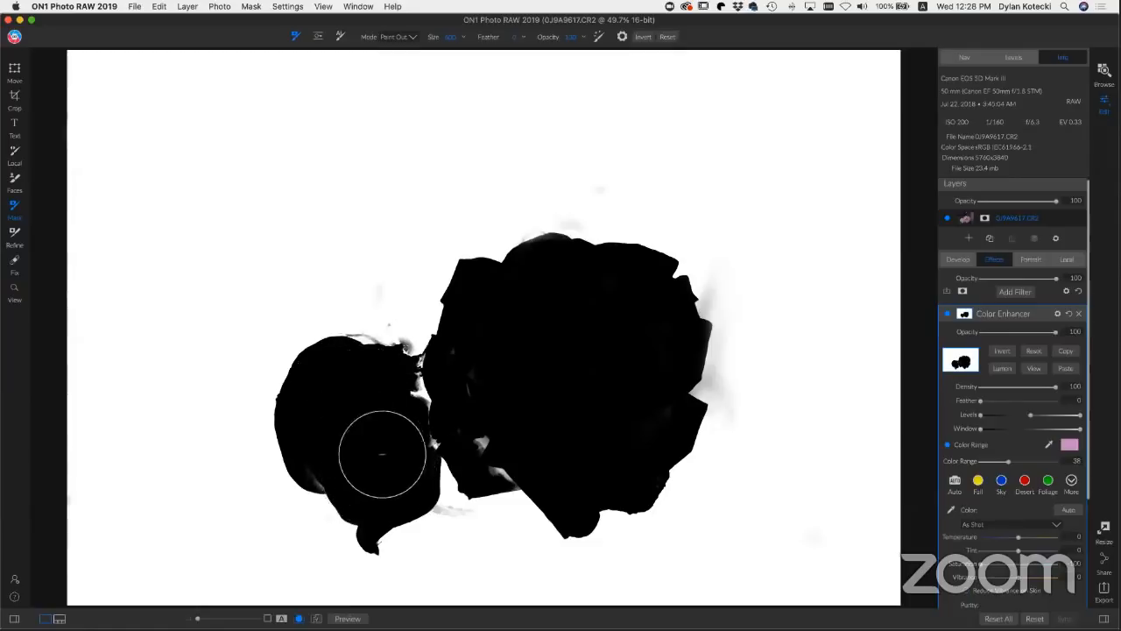
pyautogui.press('super+z')
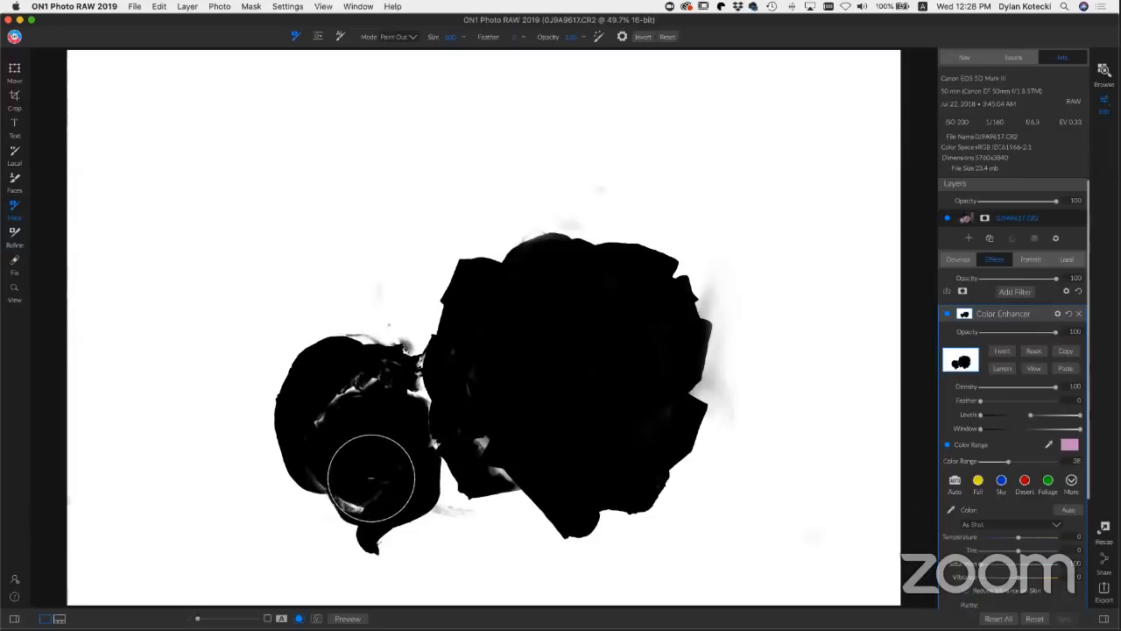
pyautogui.moveTo(372, 457)
pyautogui.mouseDown()
pyautogui.moveTo(350, 425)
pyautogui.moveTo(370, 396)
pyautogui.mouseUp()
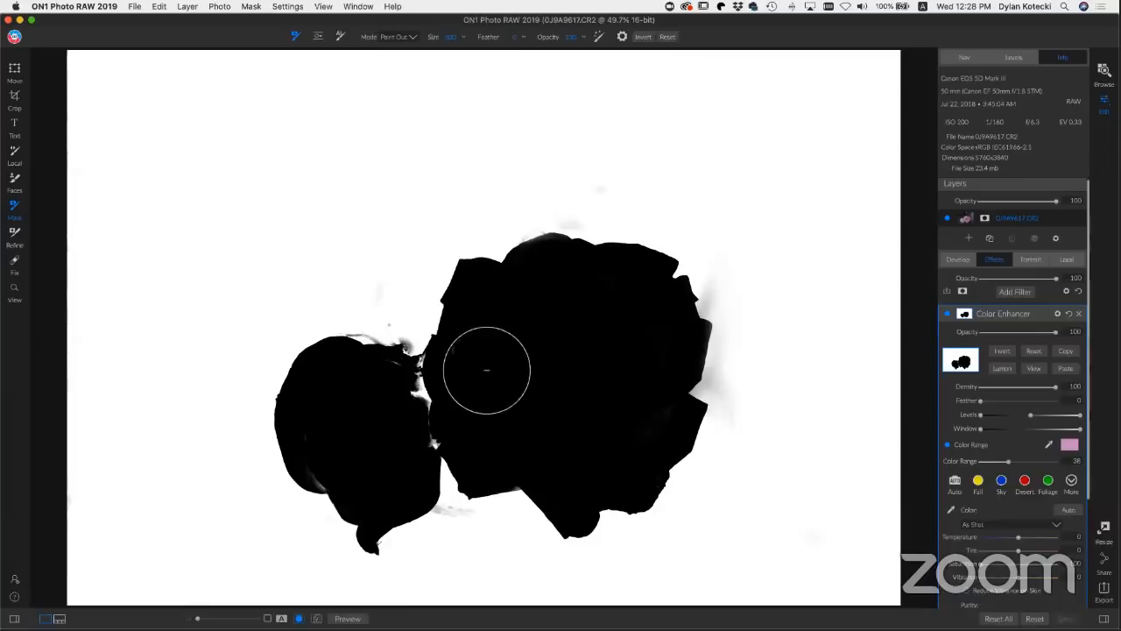
# Step: Return to the photo and compare it with the Color Enhancer filter off and on
pyautogui.click(1034, 369)
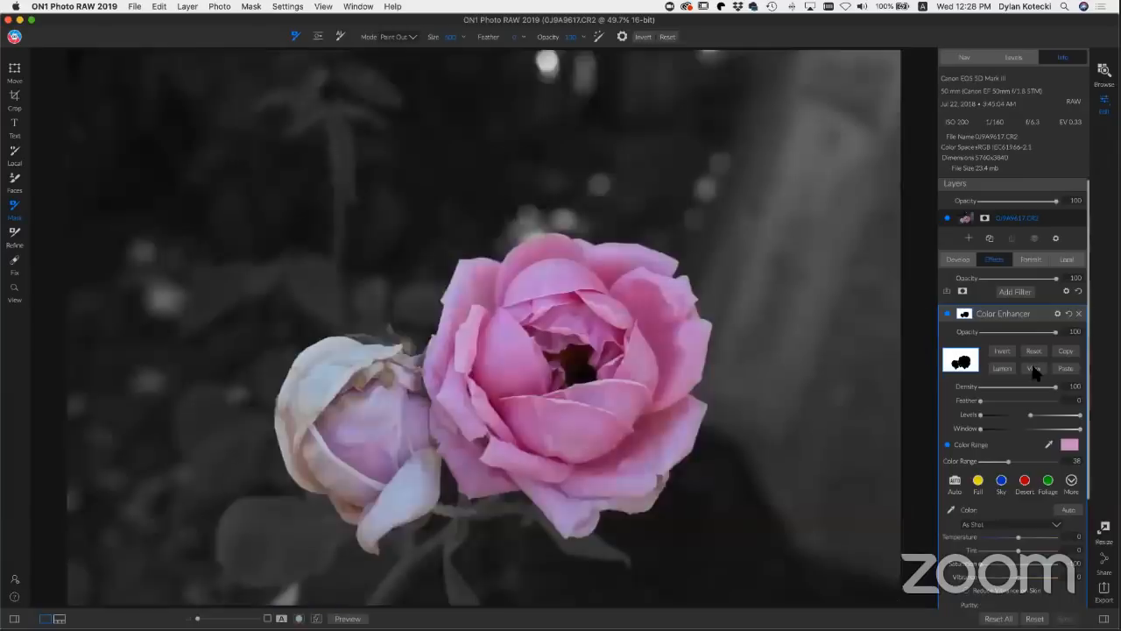
pyautogui.click(947, 314)
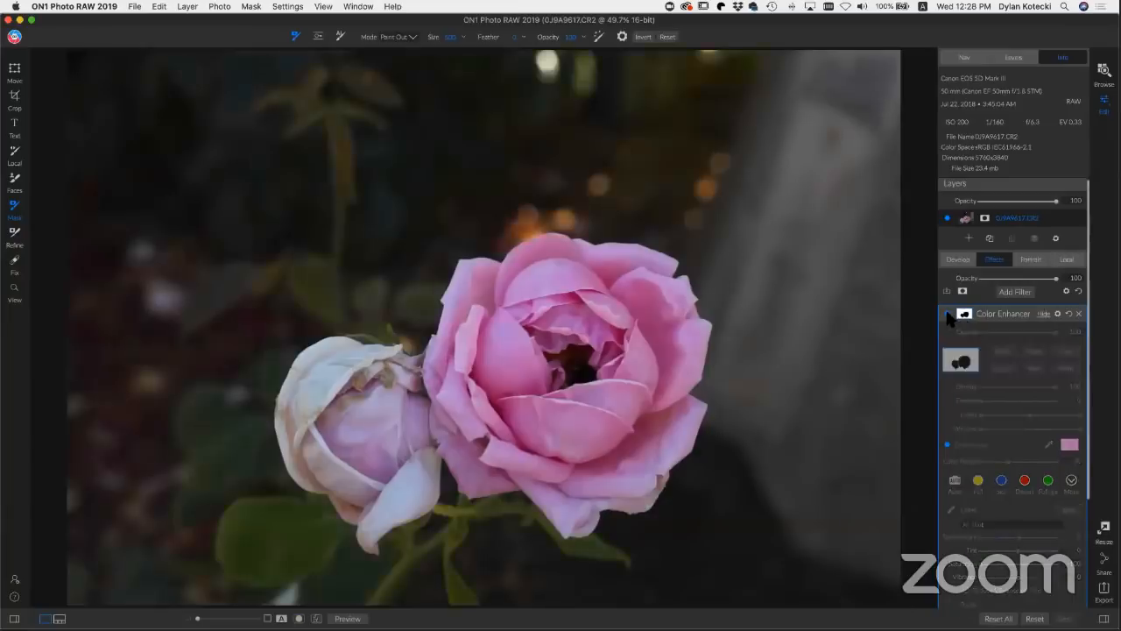
pyautogui.click(947, 315)
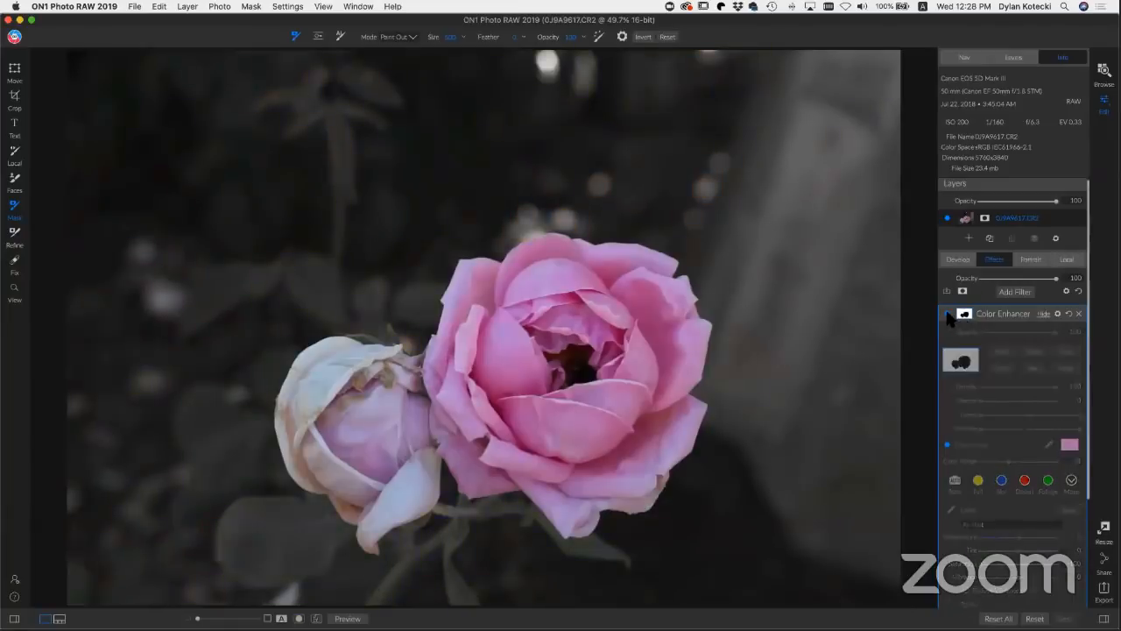
pyautogui.click(948, 314)
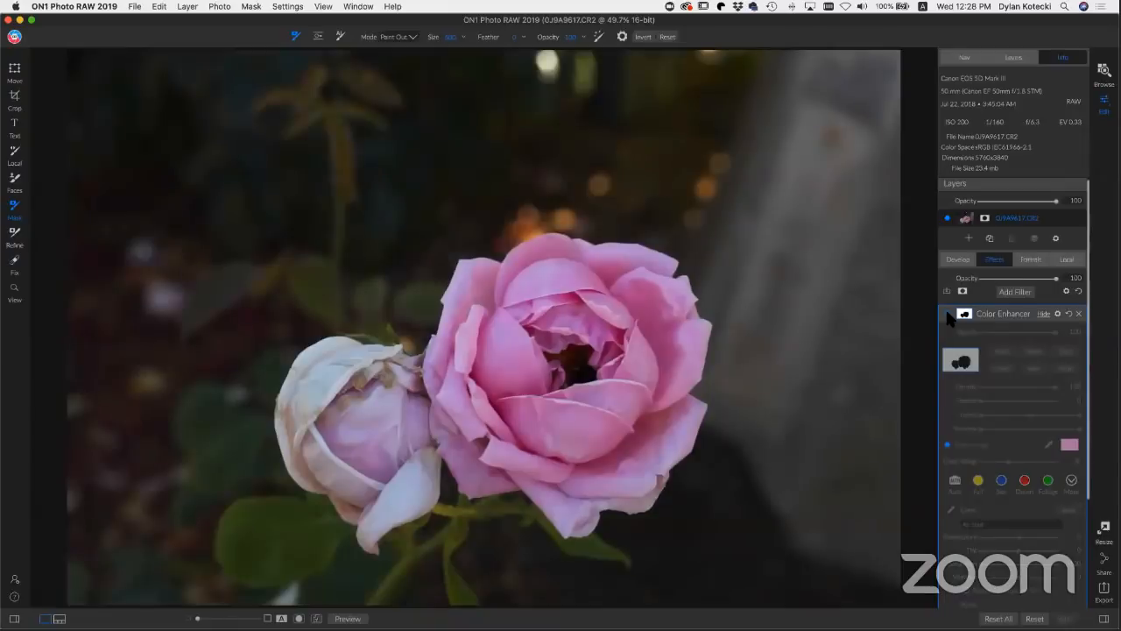
pyautogui.click(947, 314)
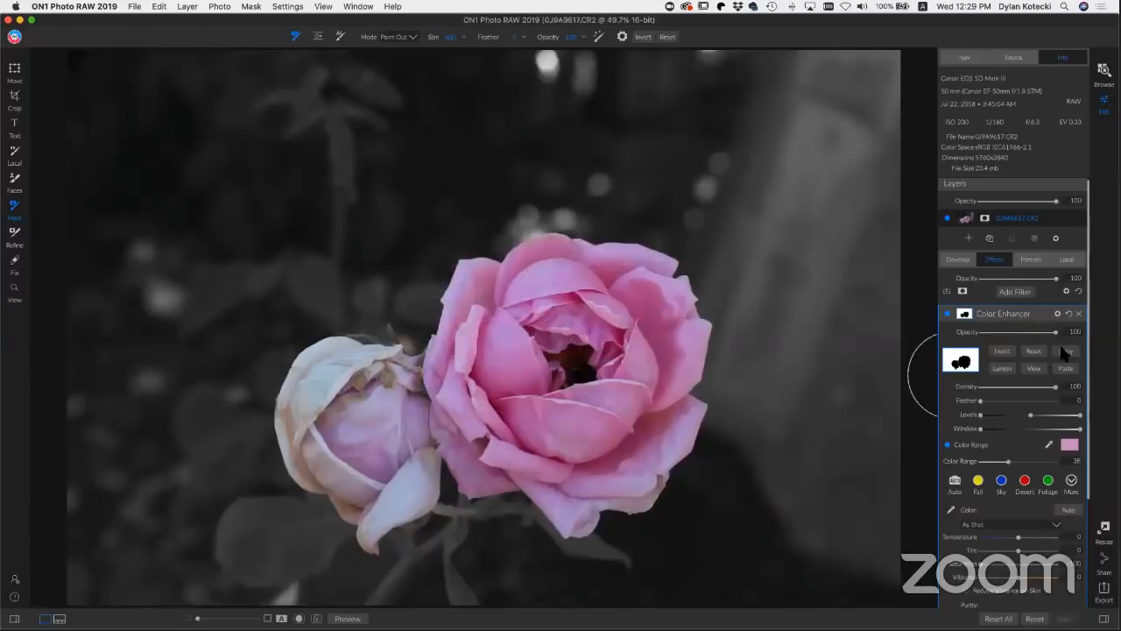
# Step: Add a Dynamic Contrast filter and limit it to the roses by pasting the copied Color Enhancer mask and inverting it
pyautogui.click(1016, 294)
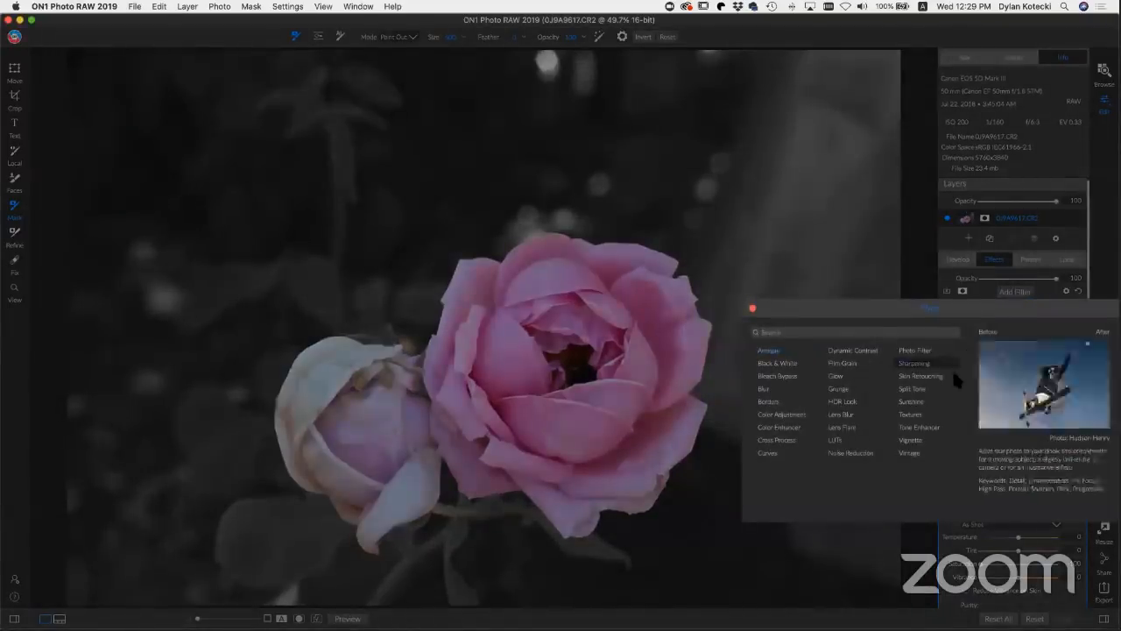
pyautogui.click(861, 352)
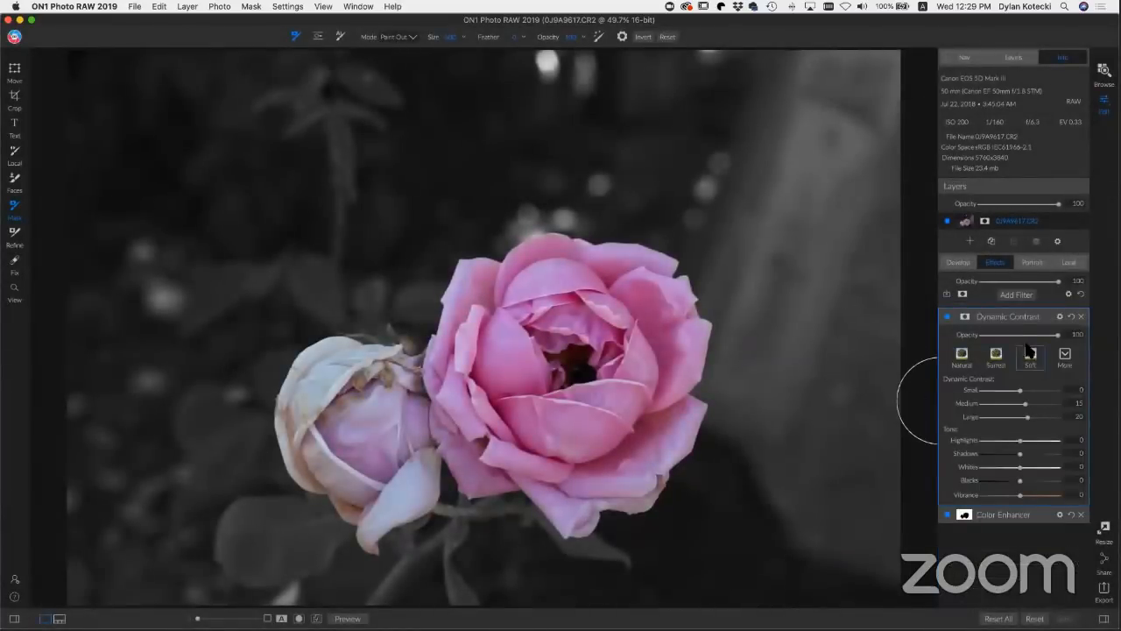
pyautogui.click(965, 318)
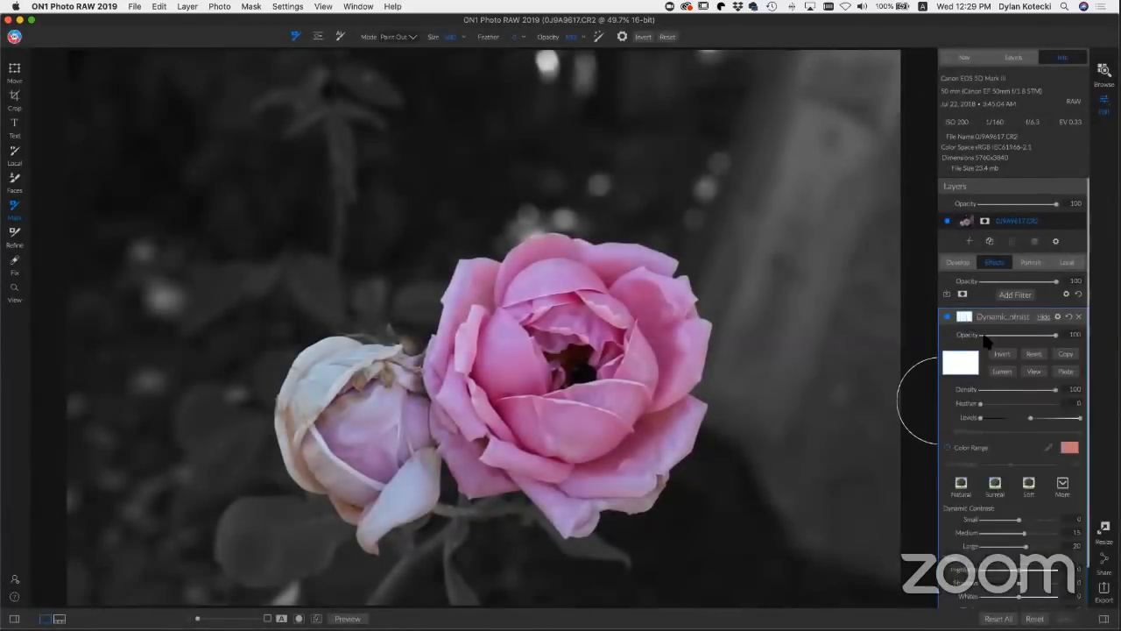
pyautogui.click(1061, 372)
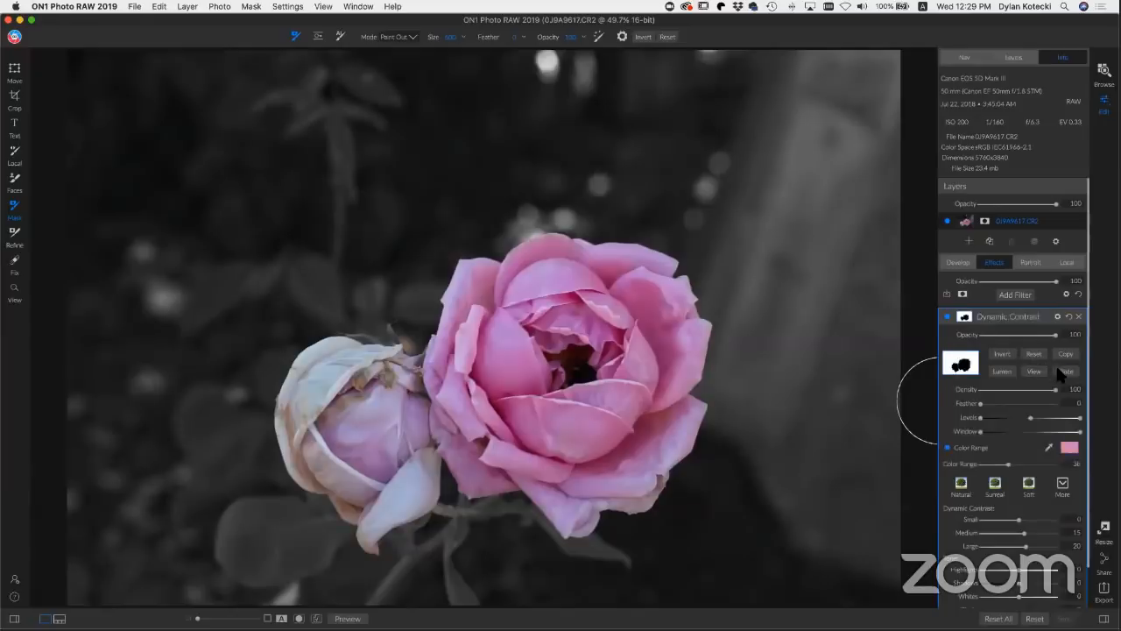
pyautogui.click(1005, 355)
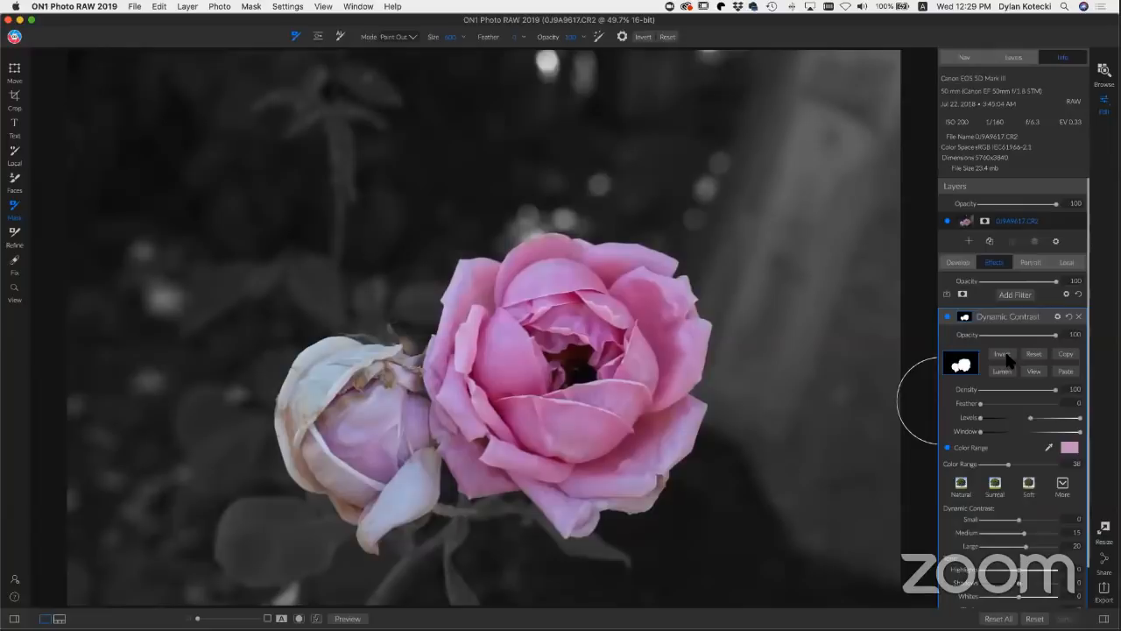
pyautogui.click(948, 317)
pyautogui.click(947, 318)
pyautogui.click(947, 318)
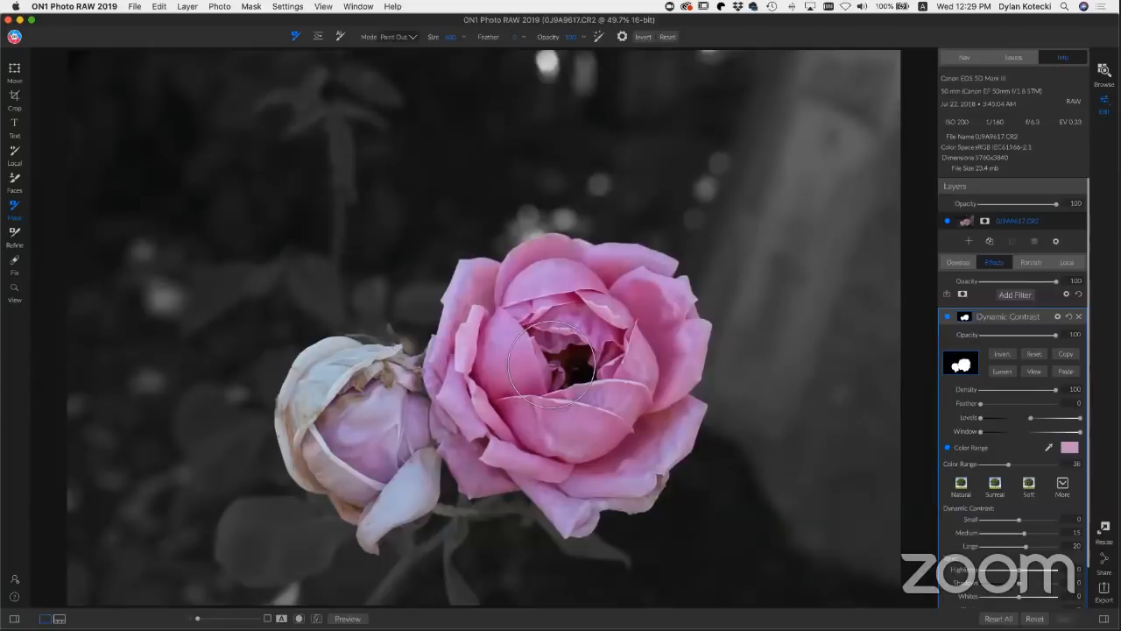
# Step: Add a Film Grain filter and set its film type to Kodak T-Max 3200
pyautogui.click(1016, 295)
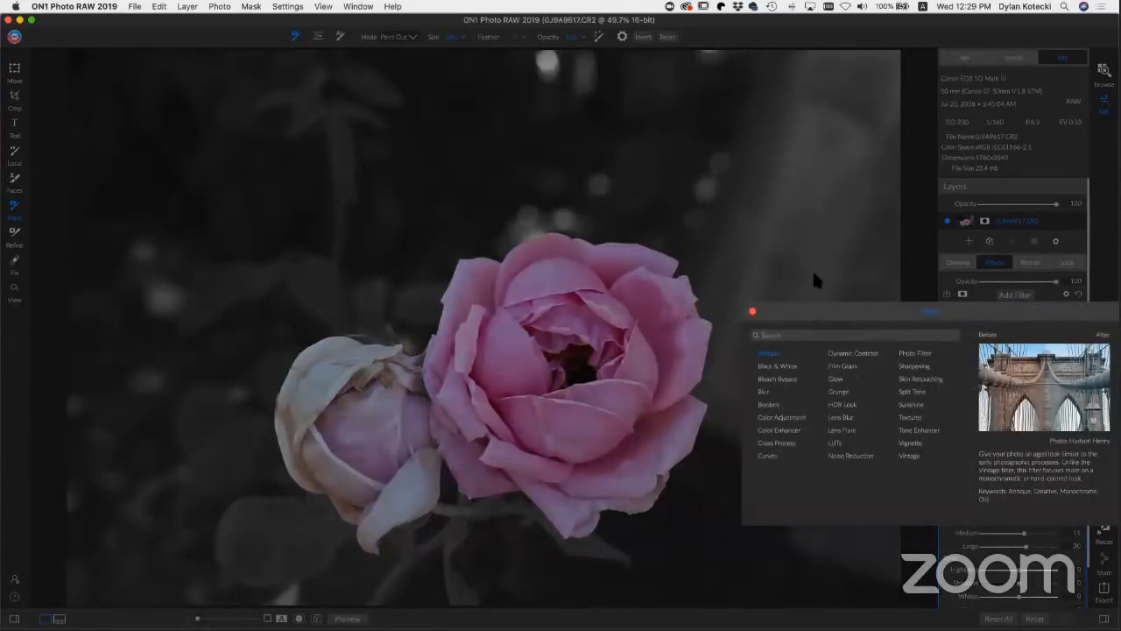
pyautogui.click(842, 366)
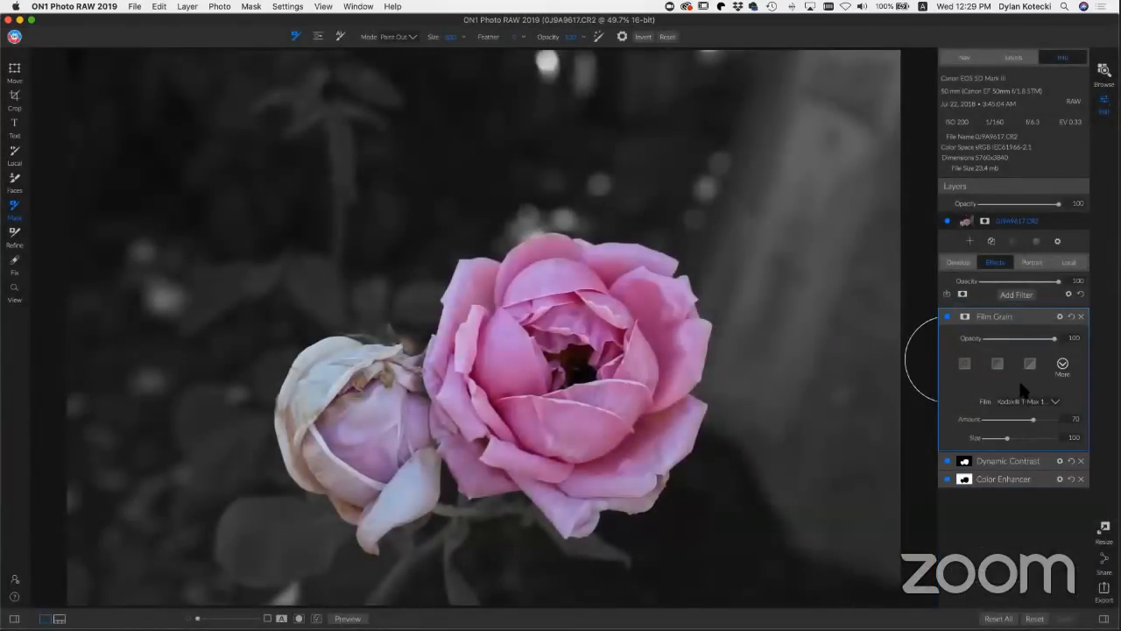
pyautogui.click(1031, 401)
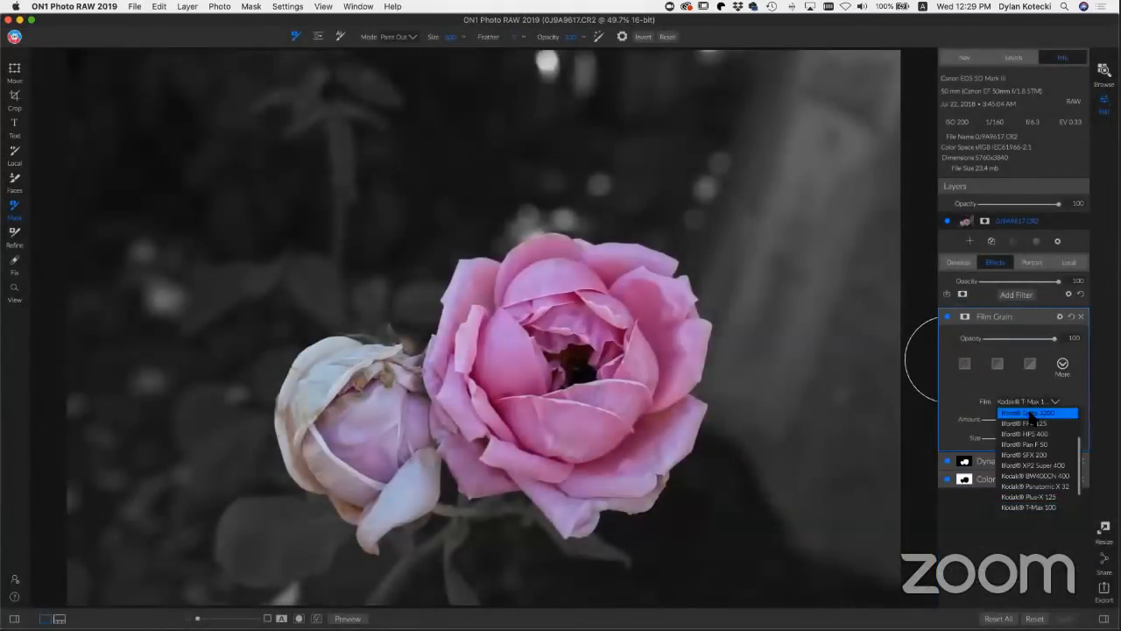
pyautogui.scroll(-1, 1031, 421)
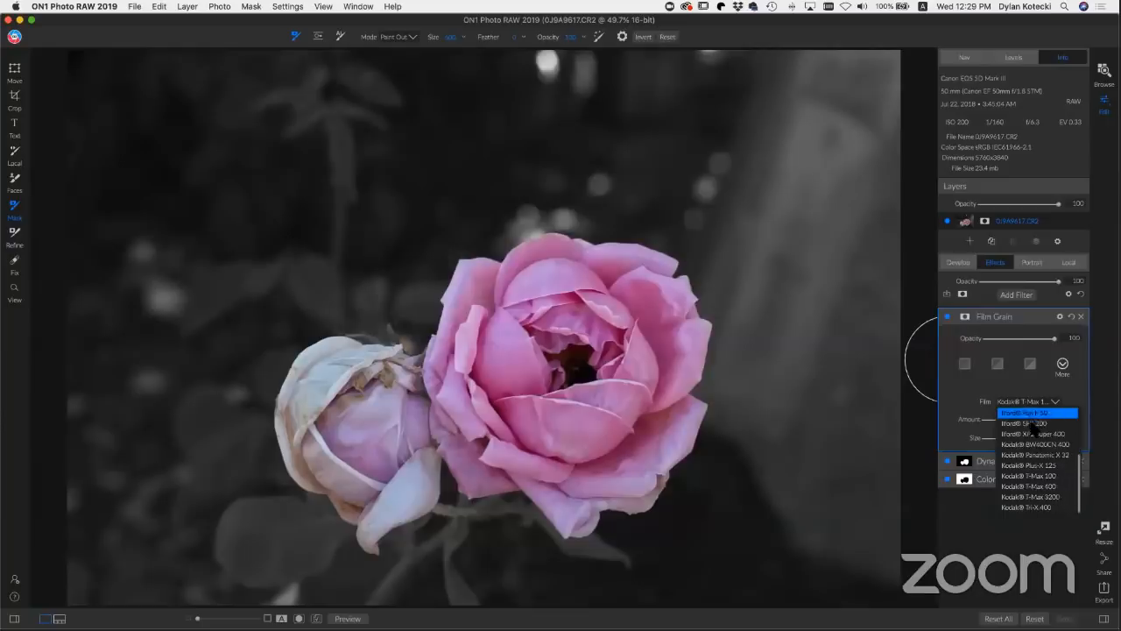
pyautogui.click(1031, 497)
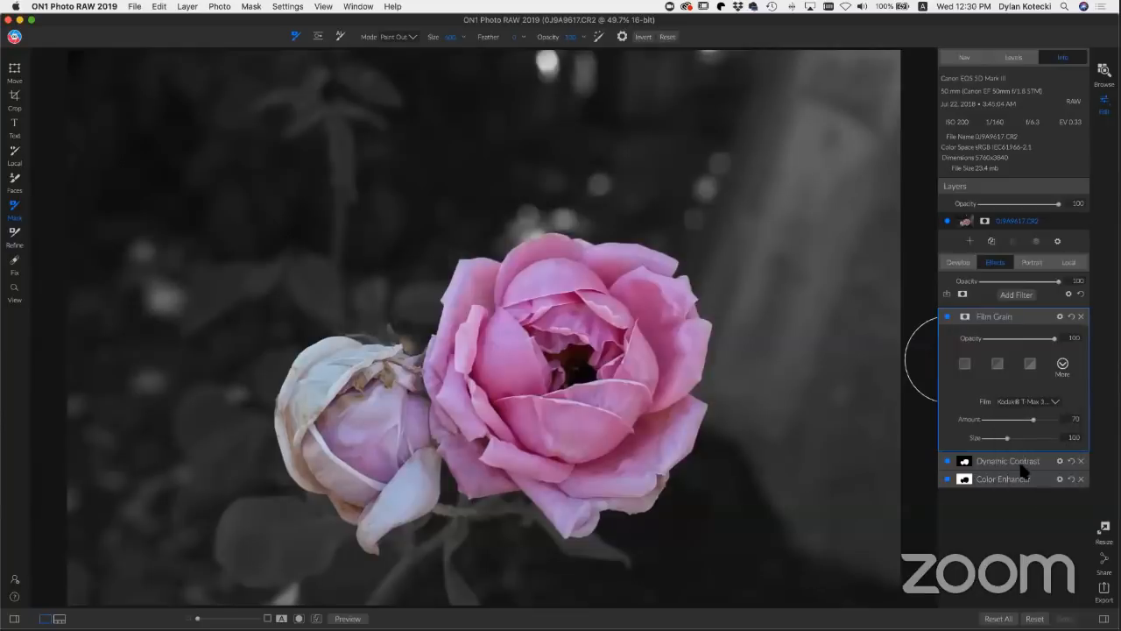
# Step: Paste the copied mask into the Film Grain filter to limit it to the background, and slightly lower the filter's opacity
pyautogui.click(964, 318)
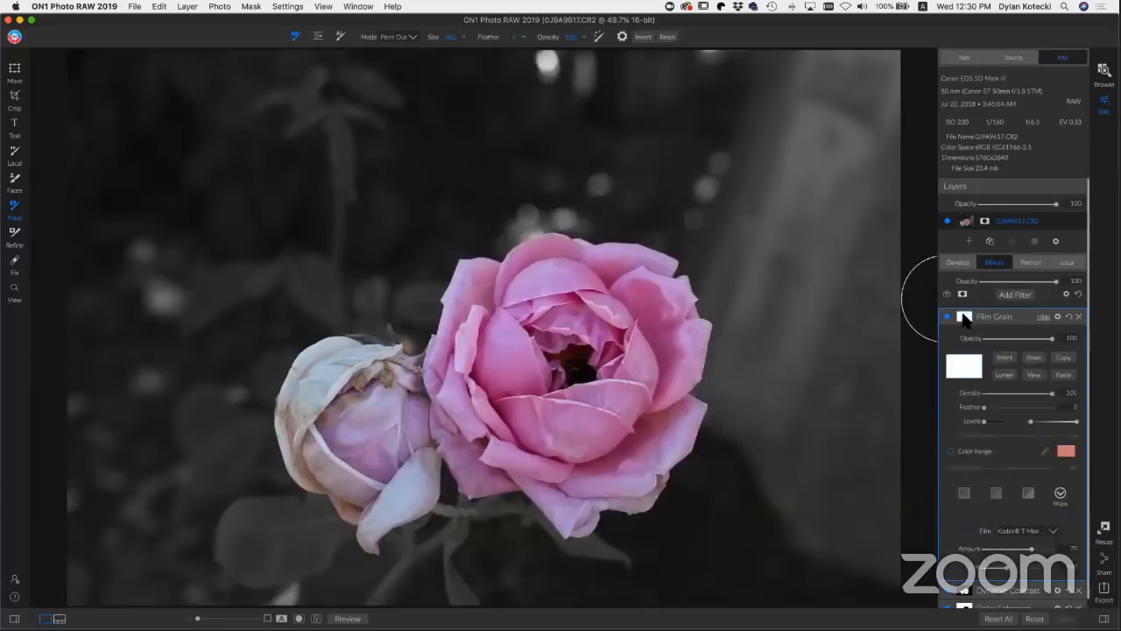
pyautogui.click(1062, 375)
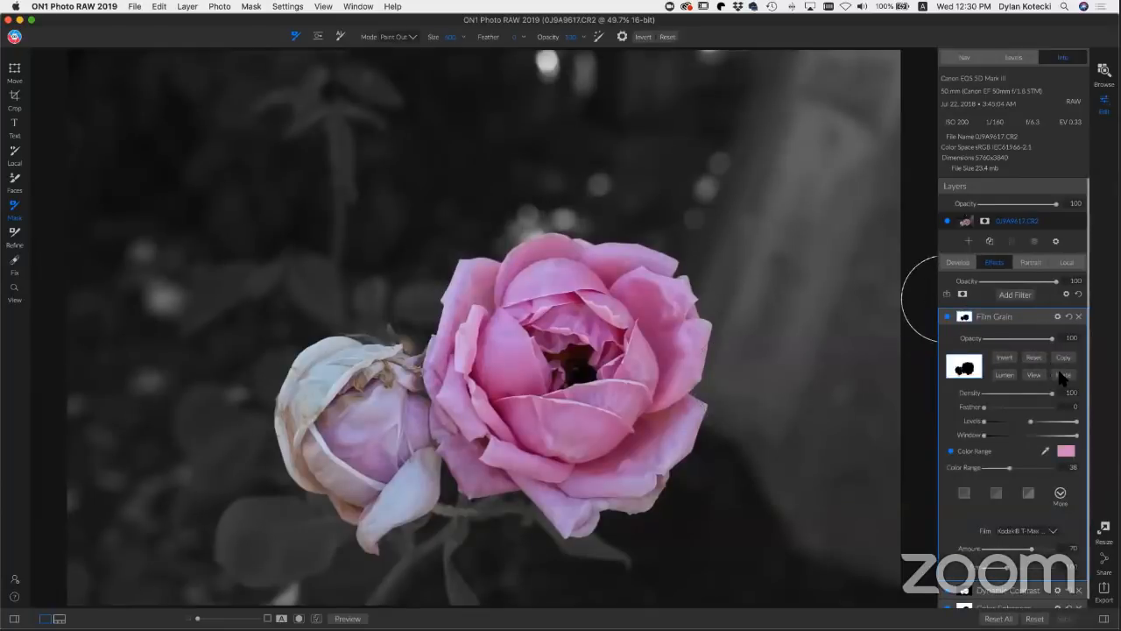
pyautogui.click(950, 319)
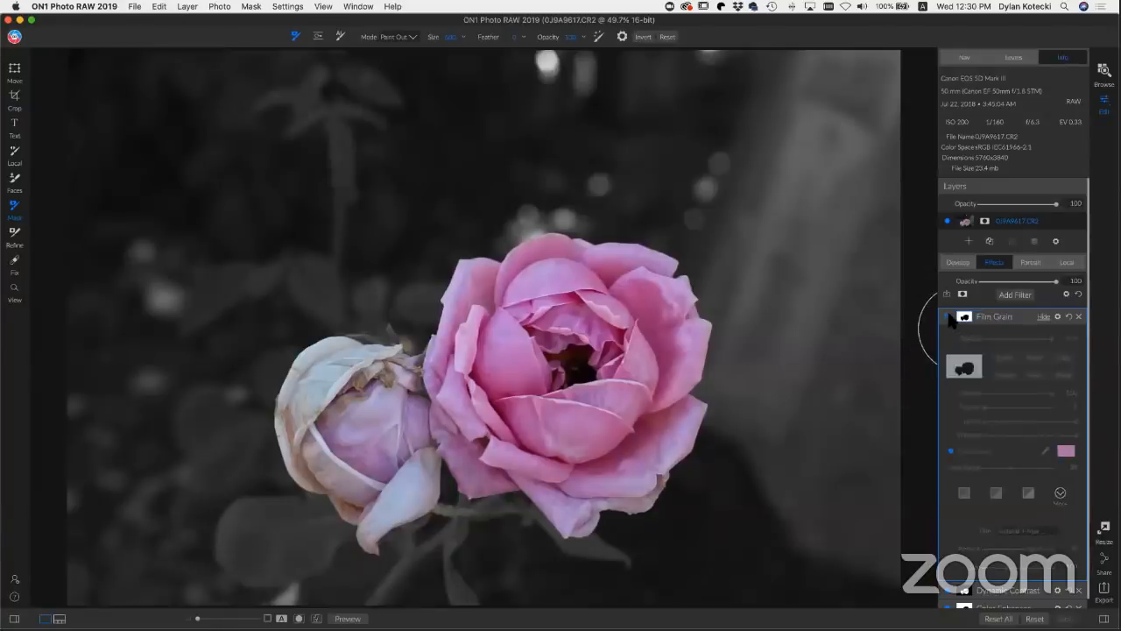
pyautogui.click(950, 319)
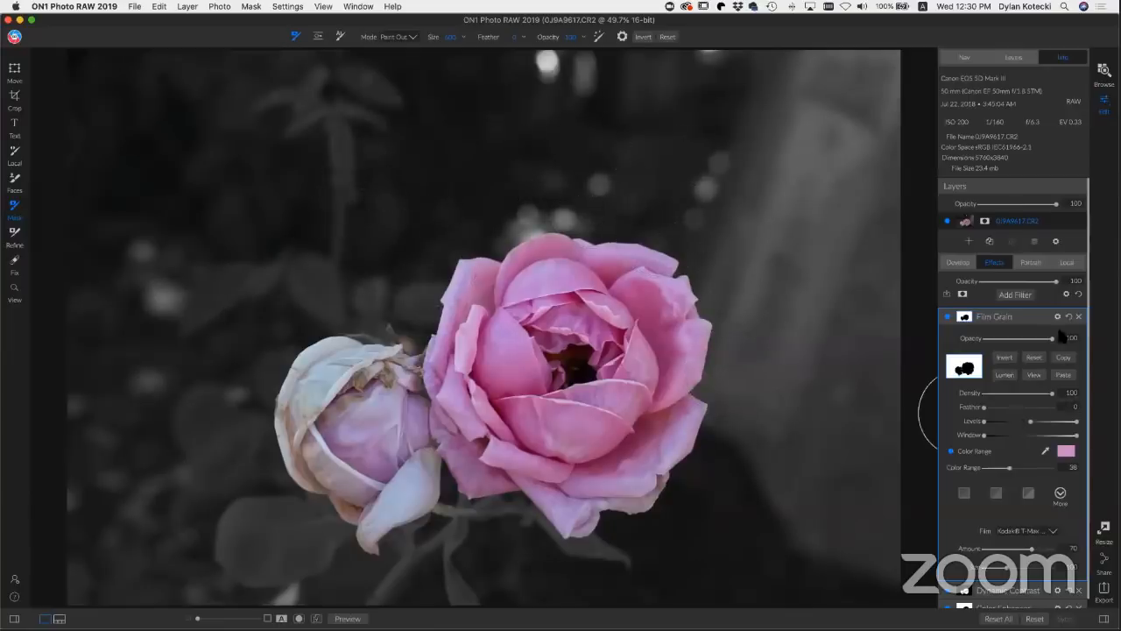
pyautogui.moveTo(1052, 338)
pyautogui.mouseDown()
pyautogui.moveTo(982, 346)
pyautogui.moveTo(1042, 344)
pyautogui.mouseUp()
# Step: Add an Antique filter with the Red style and set its blending mode to Overlay
pyautogui.click(1014, 295)
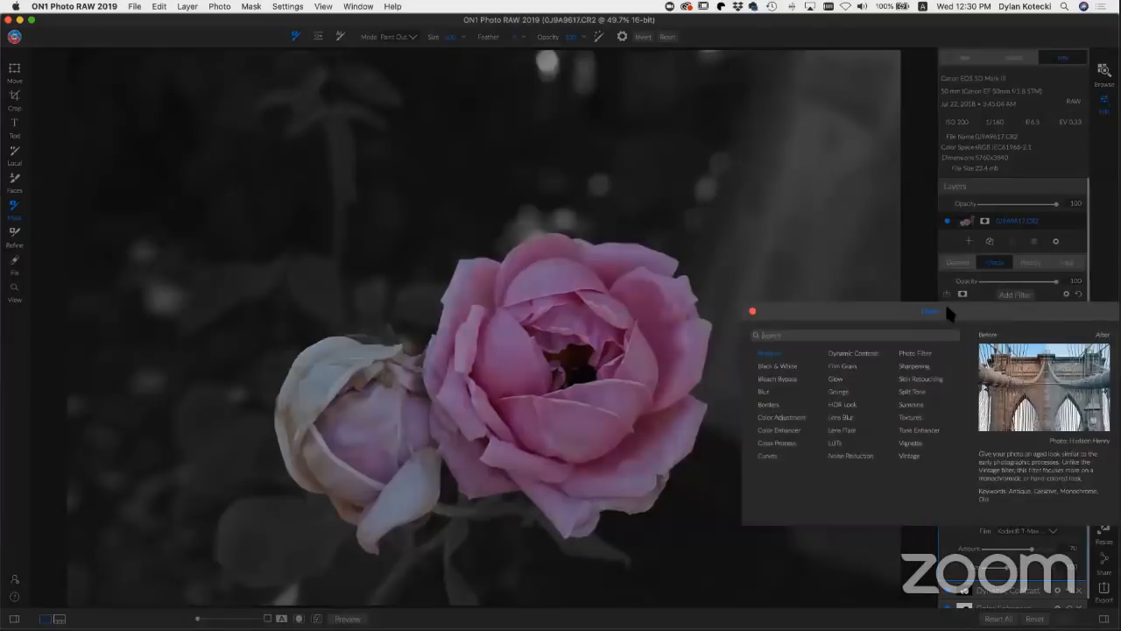
pyautogui.click(775, 353)
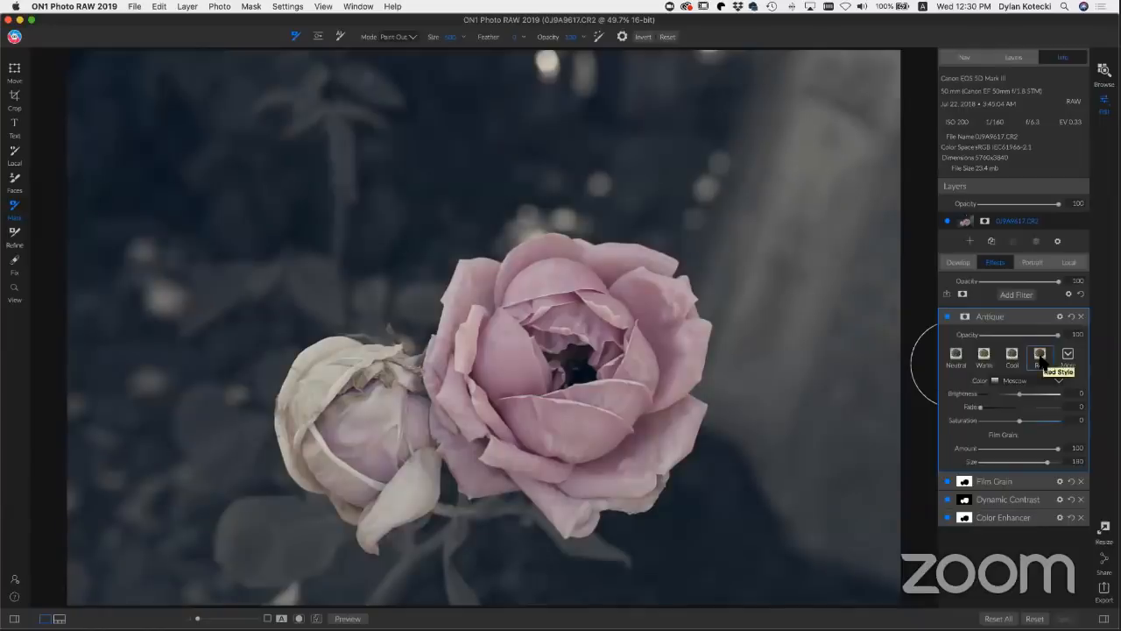
pyautogui.click(1040, 361)
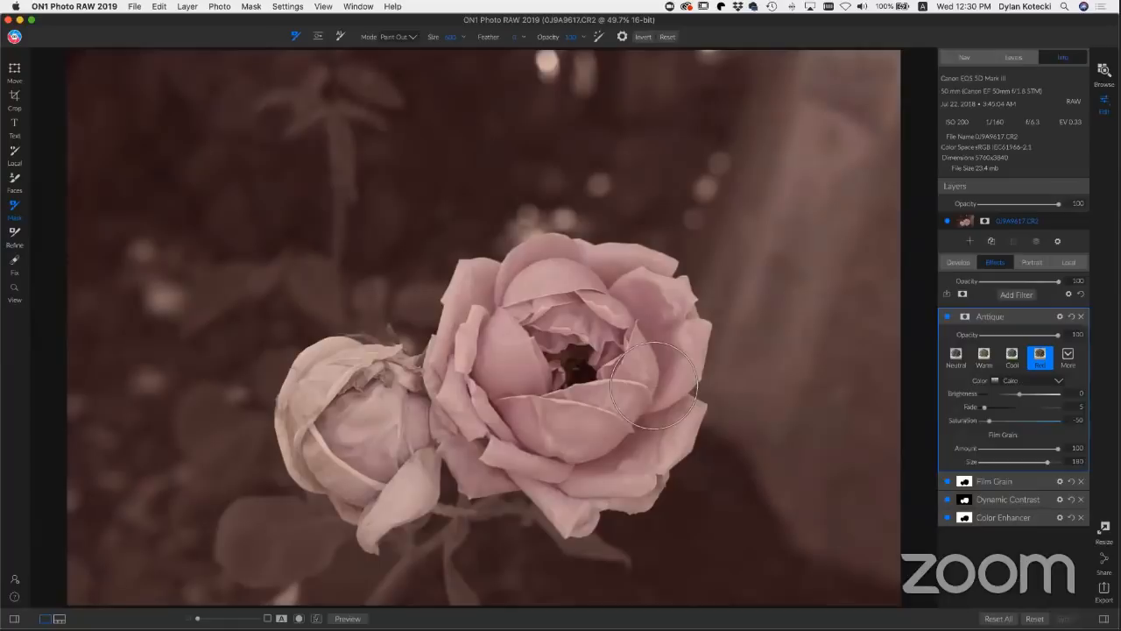
pyautogui.click(965, 318)
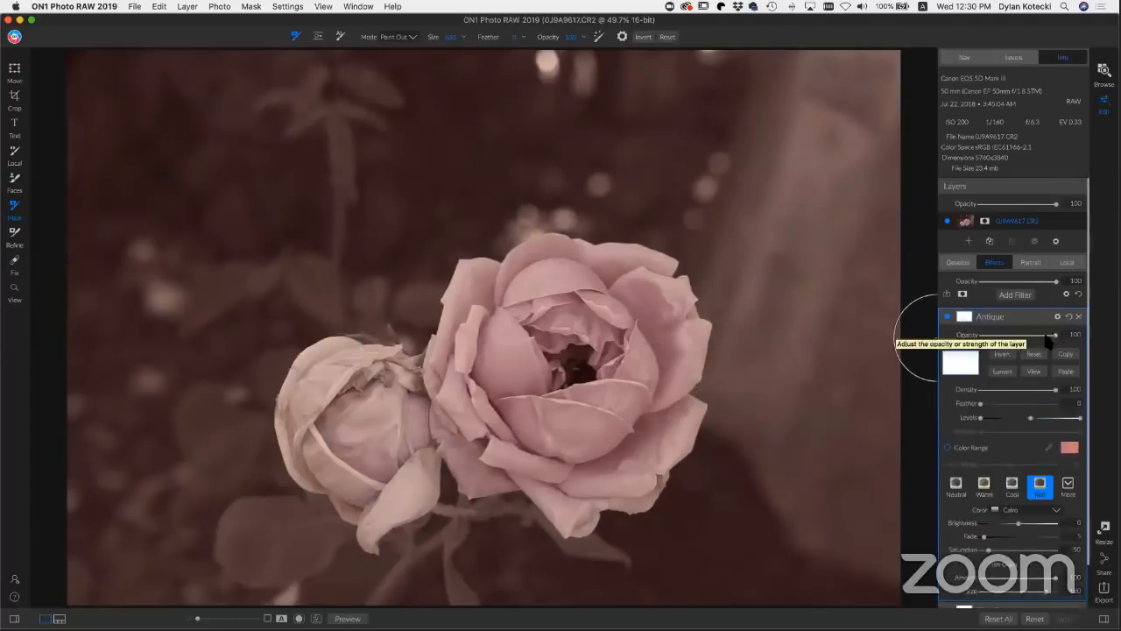
pyautogui.click(965, 317)
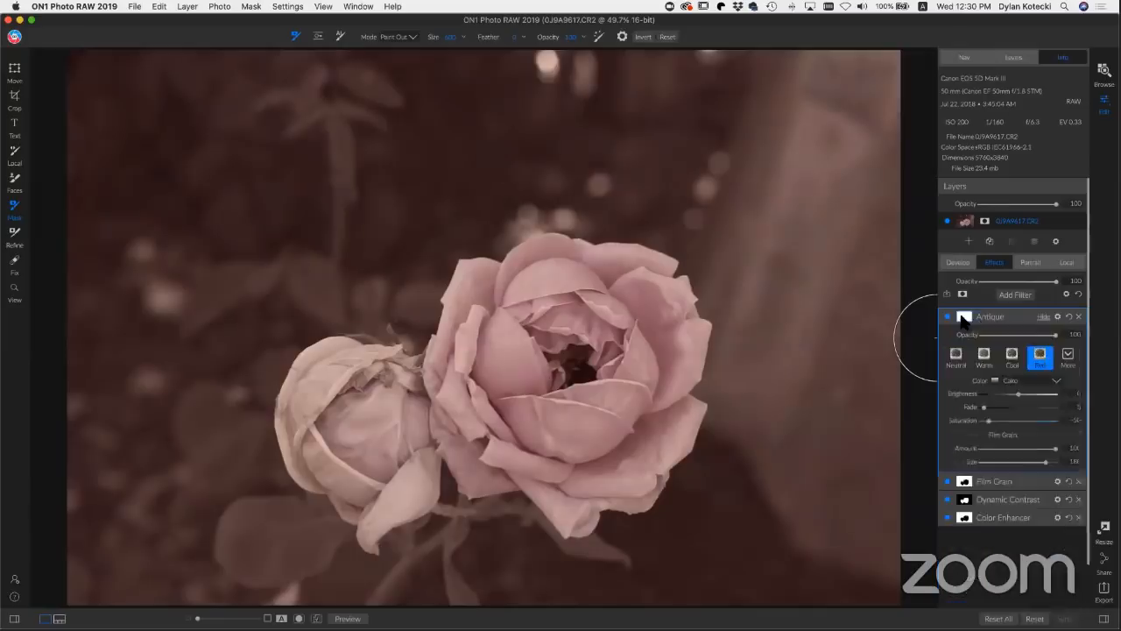
pyautogui.click(1059, 317)
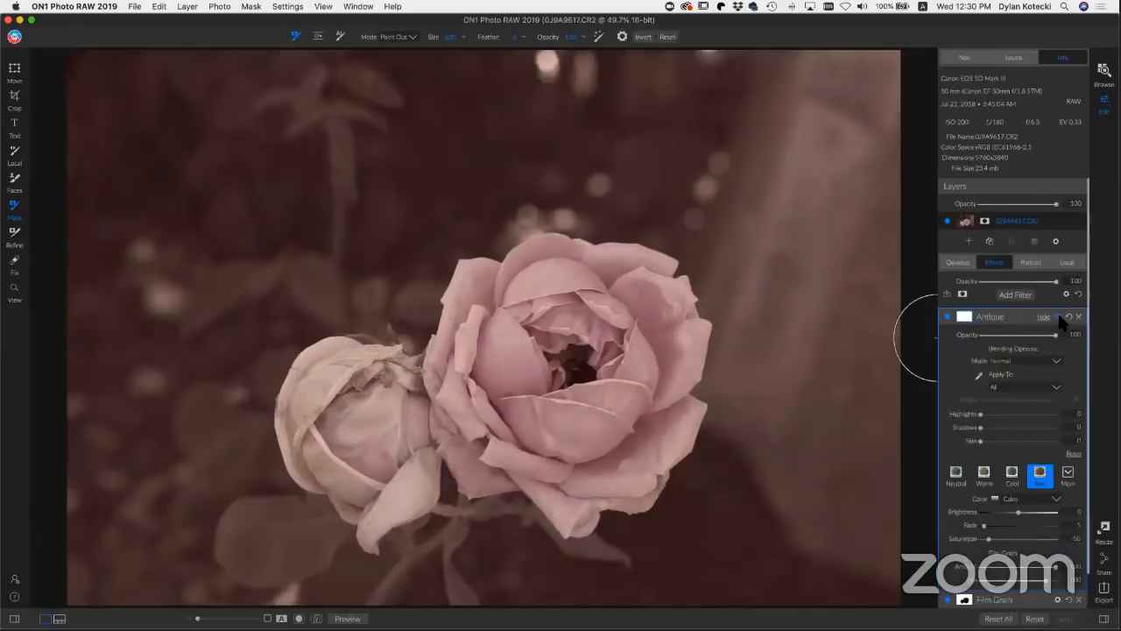
pyautogui.click(999, 363)
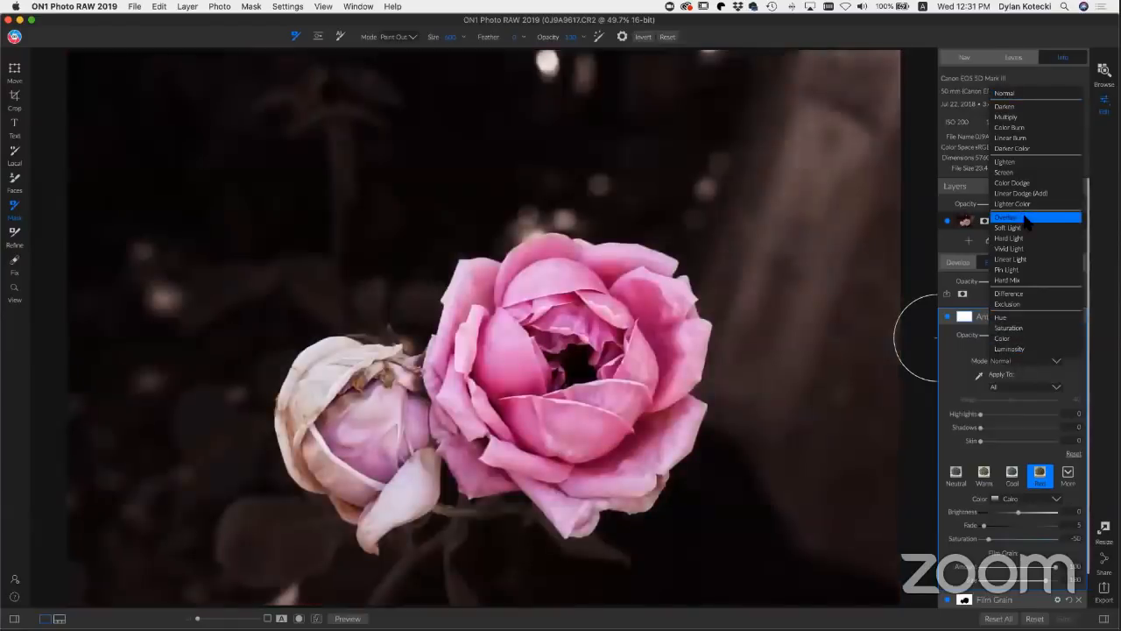
pyautogui.click(1028, 218)
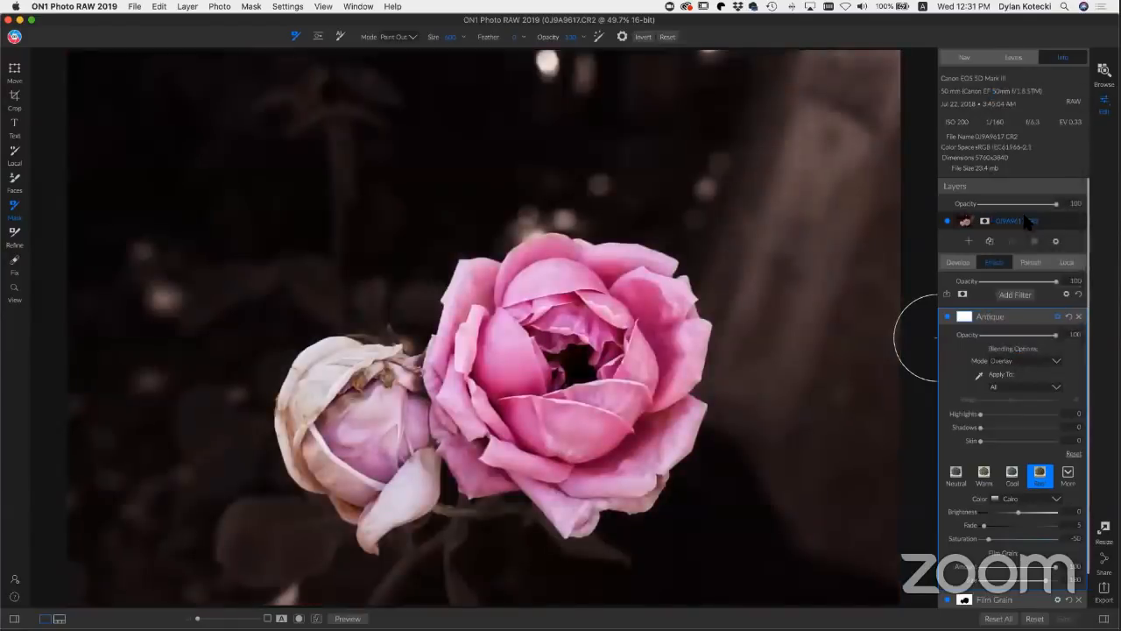
# Step: Paste the copied mask into the Antique filter, invert it to target the roses, and compare the filter off and on
pyautogui.click(963, 317)
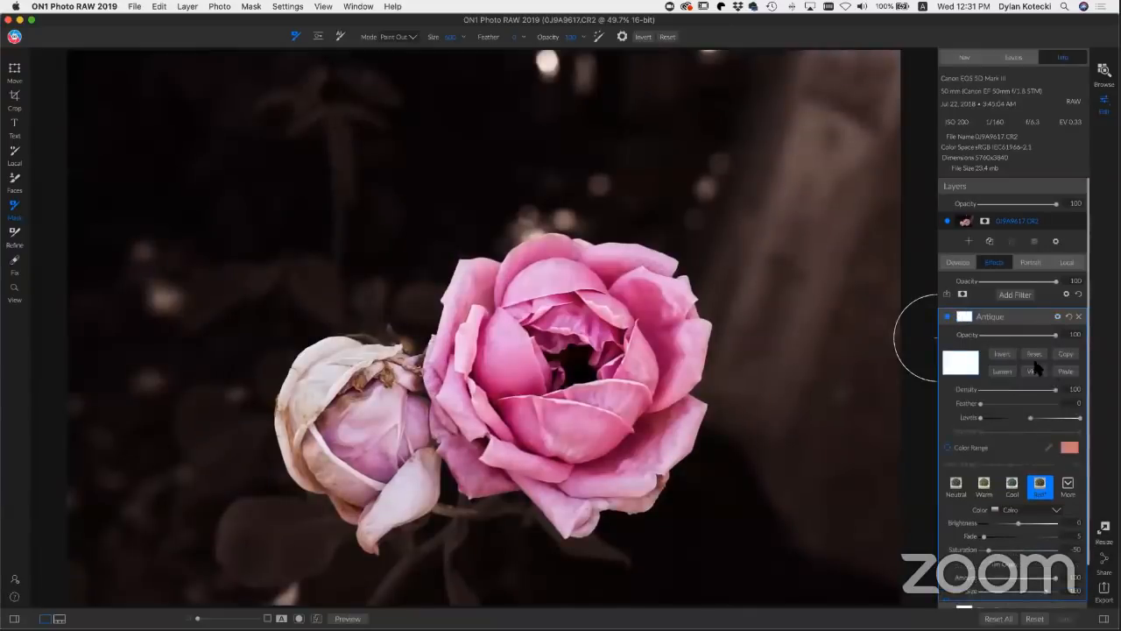
pyautogui.click(1065, 371)
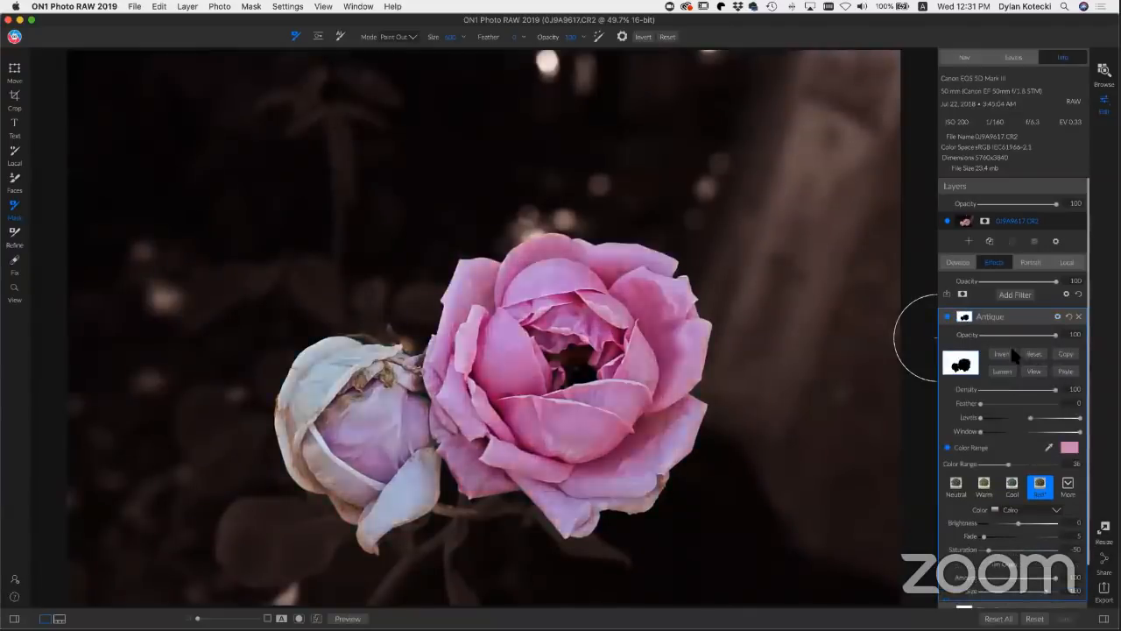
pyautogui.click(1003, 354)
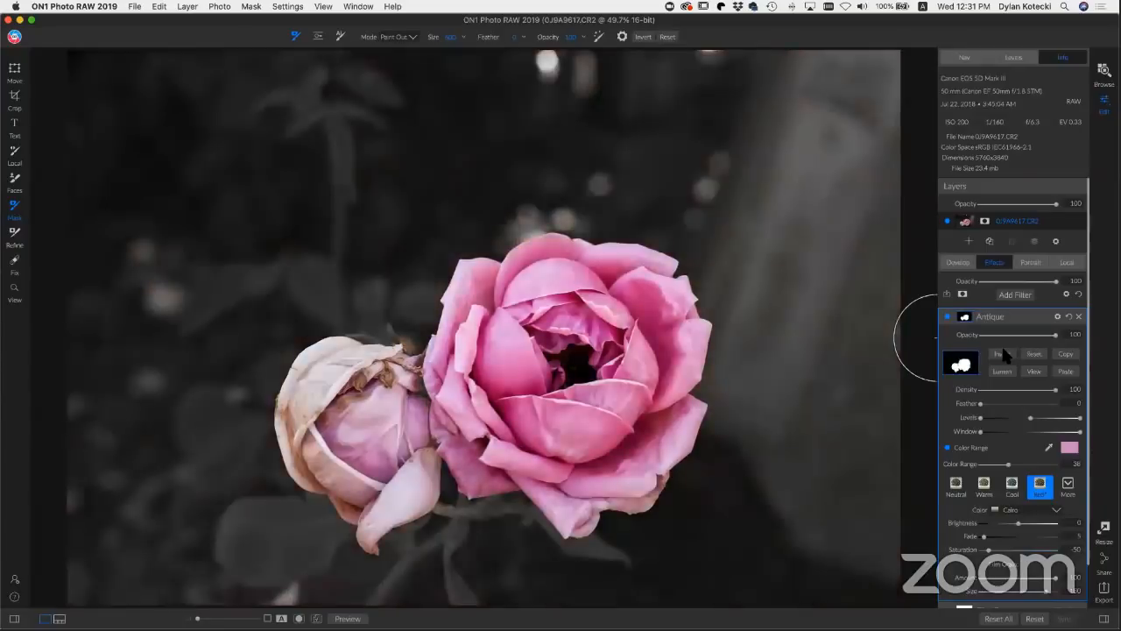
pyautogui.click(949, 318)
pyautogui.click(949, 318)
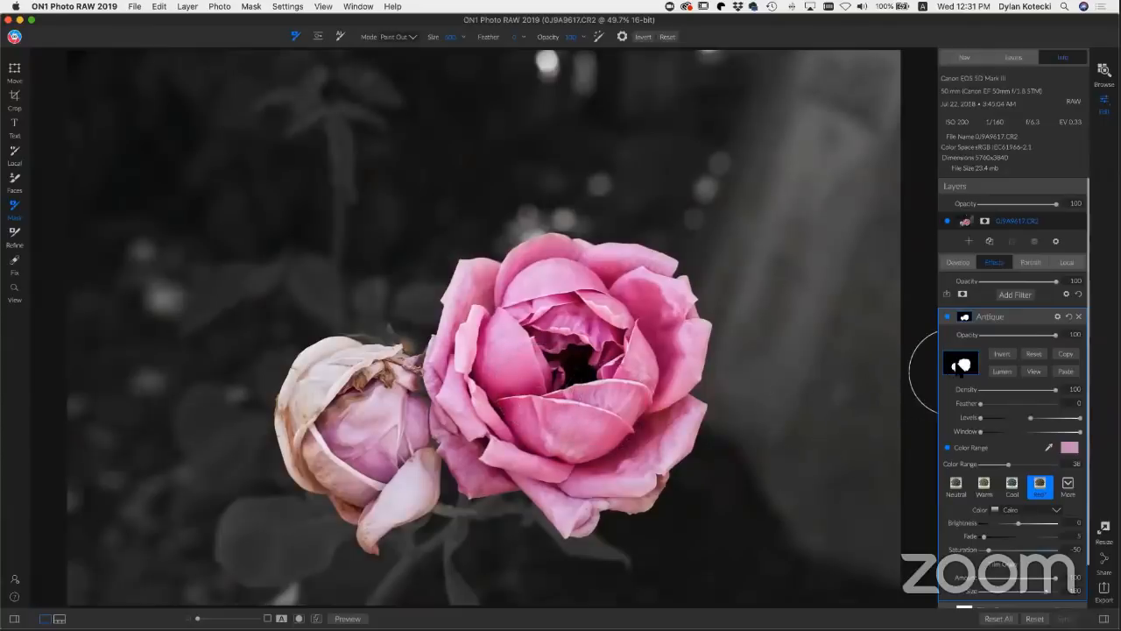
# Step: Add a Vignette filter with the Big Softy style and paste the copied mask to limit it to the background
pyautogui.click(1015, 295)
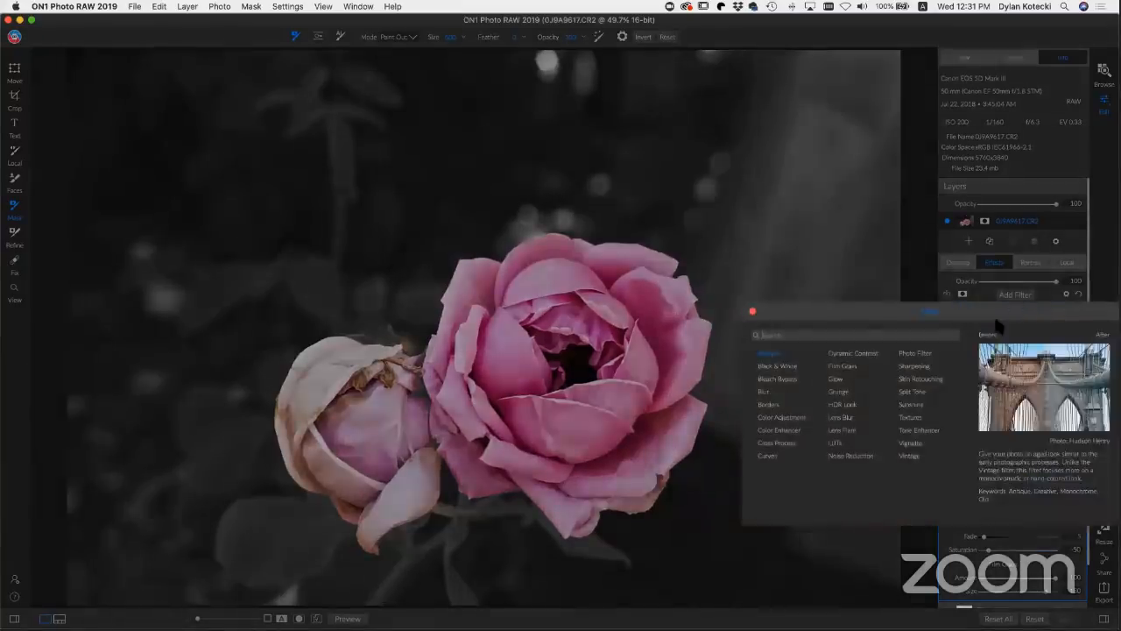
pyautogui.click(910, 445)
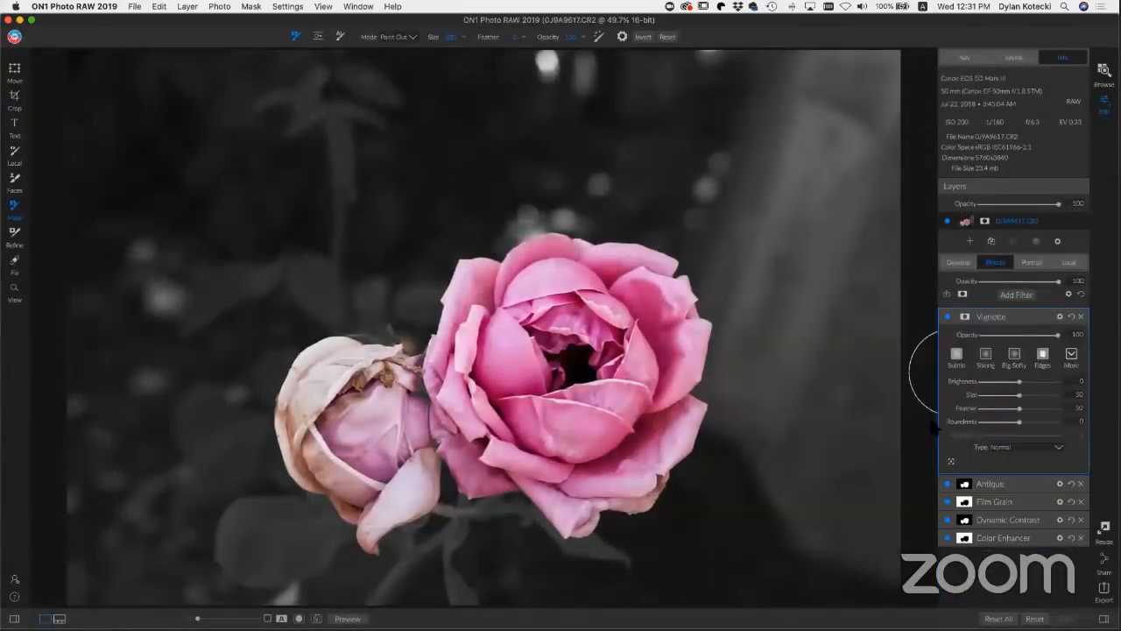
pyautogui.click(1013, 354)
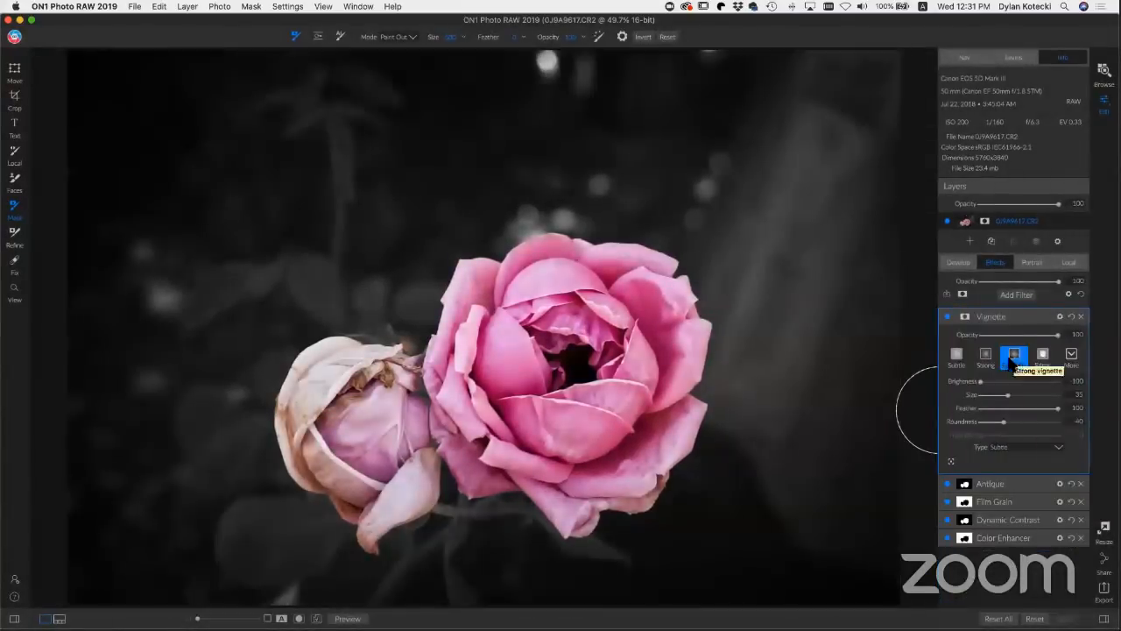
pyautogui.click(964, 316)
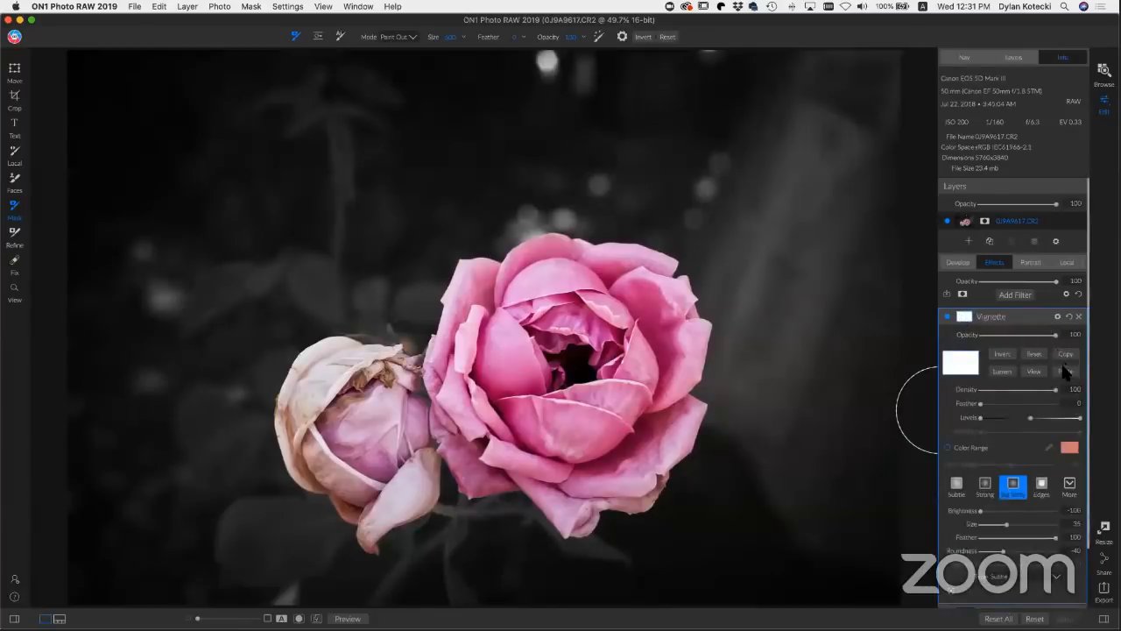
pyautogui.click(1065, 372)
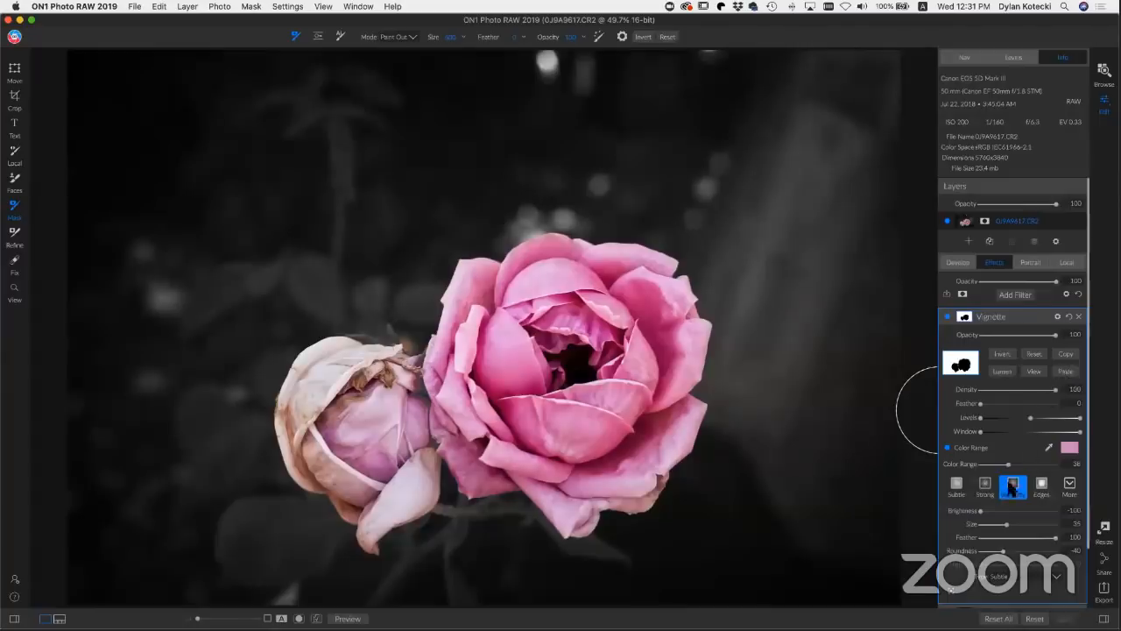
# Step: Reposition the vignette's center, trying several points around the roses and finishing on the inner side of the large rose
pyautogui.click(951, 592)
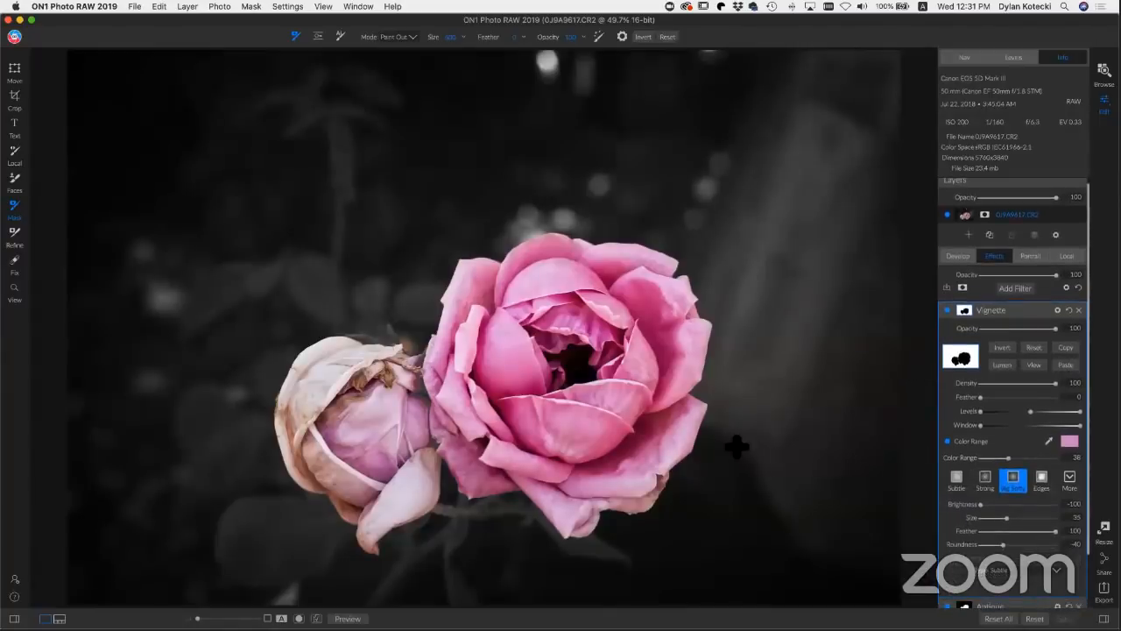
pyautogui.click(444, 540)
pyautogui.click(378, 371)
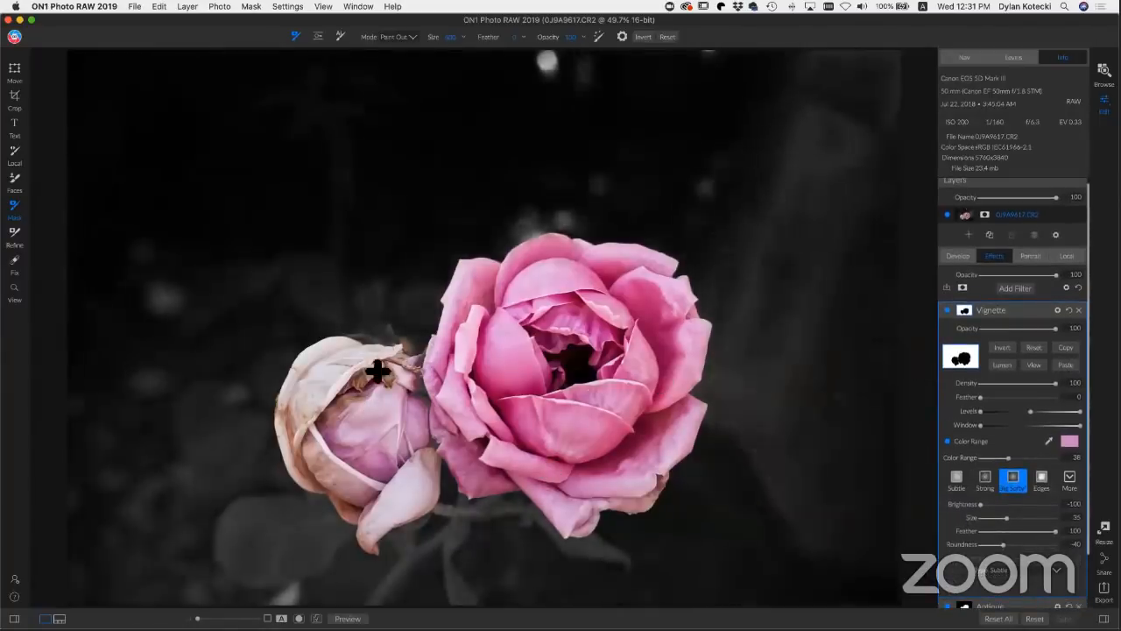
pyautogui.click(444, 269)
pyautogui.click(658, 375)
pyautogui.click(519, 368)
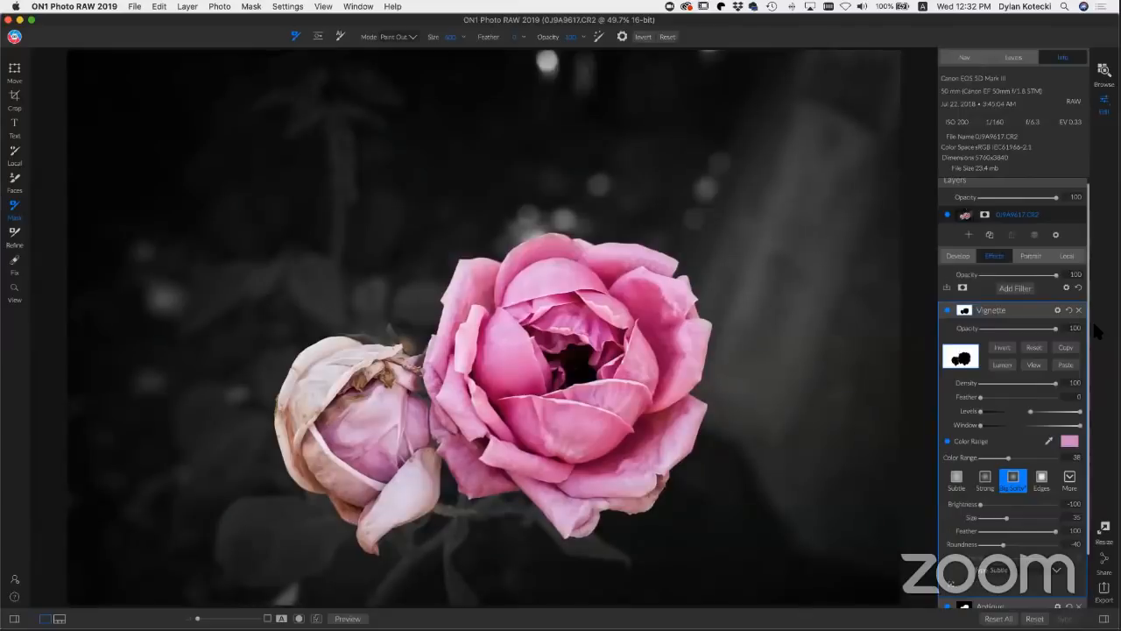
# Step: Compare the edited rose photo with the original by switching the preview off and on
pyautogui.press('\\')
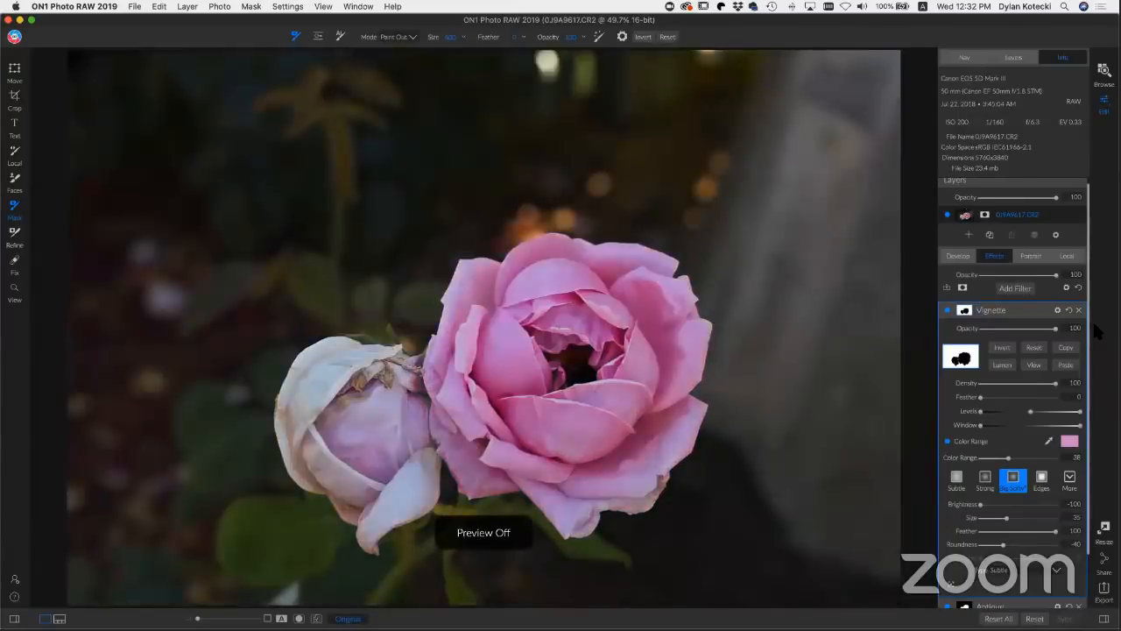
pyautogui.press('\\')
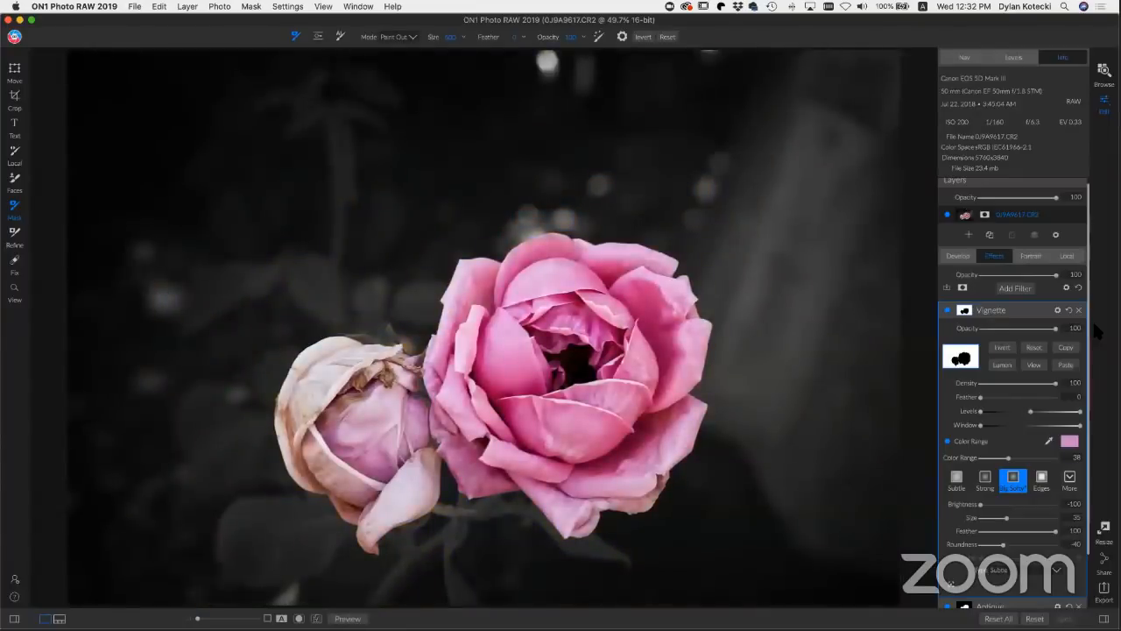
pyautogui.scroll(-3, 1060, 353)
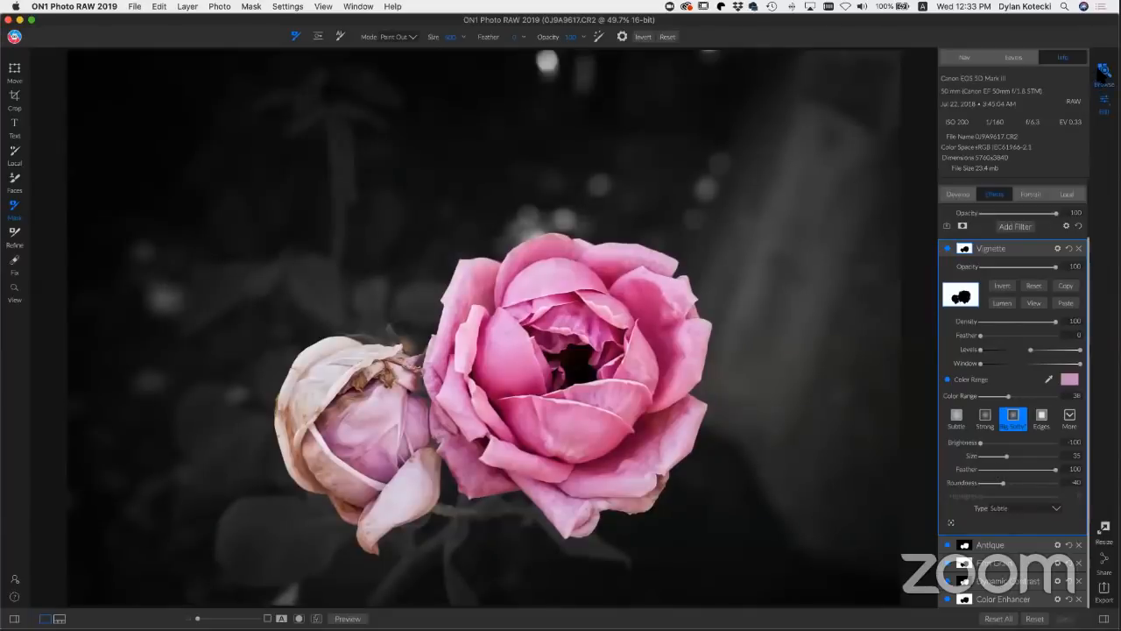
# Step: Return to the Masking & Brushing album and open the sea arch photo DJI_0424.DNG for editing
pyautogui.click(1105, 73)
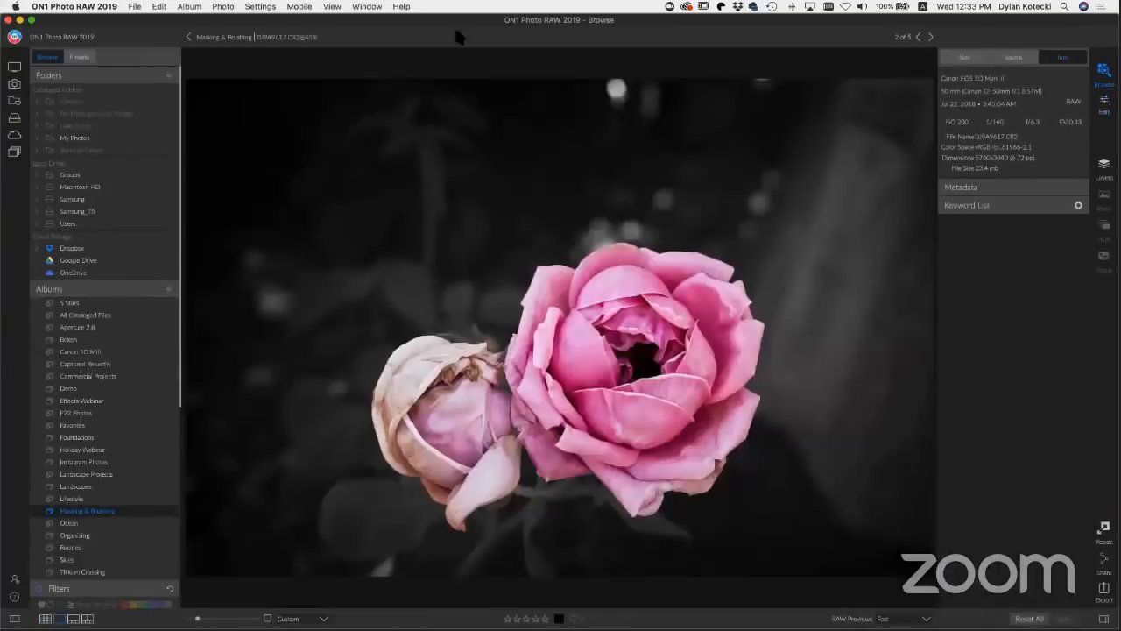
pyautogui.press('super+Tab')
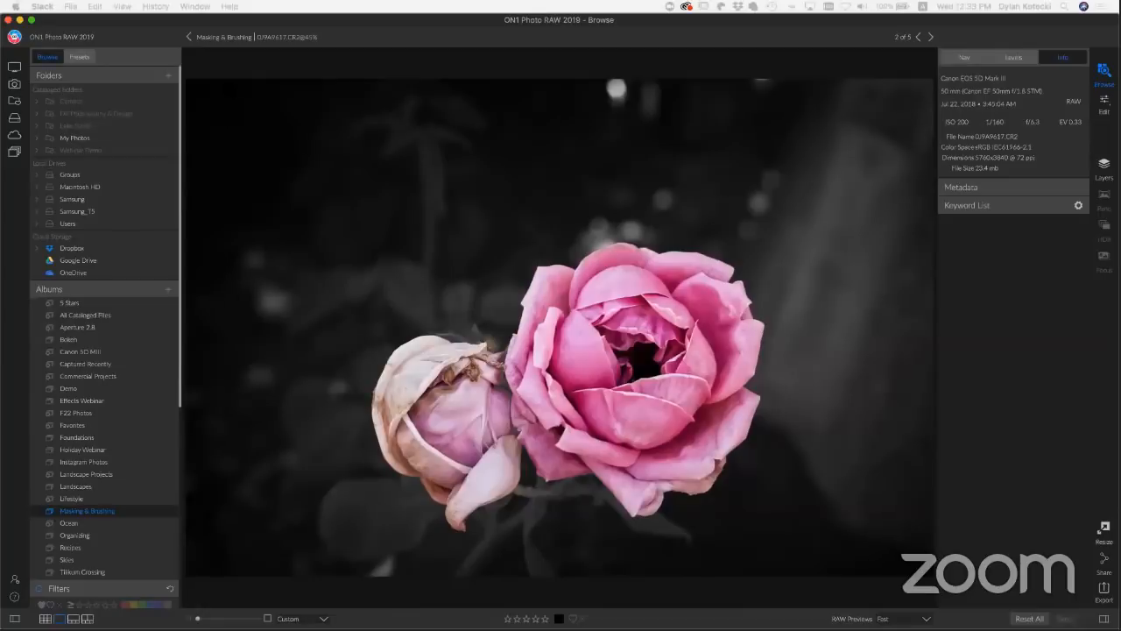
pyautogui.click(236, 42)
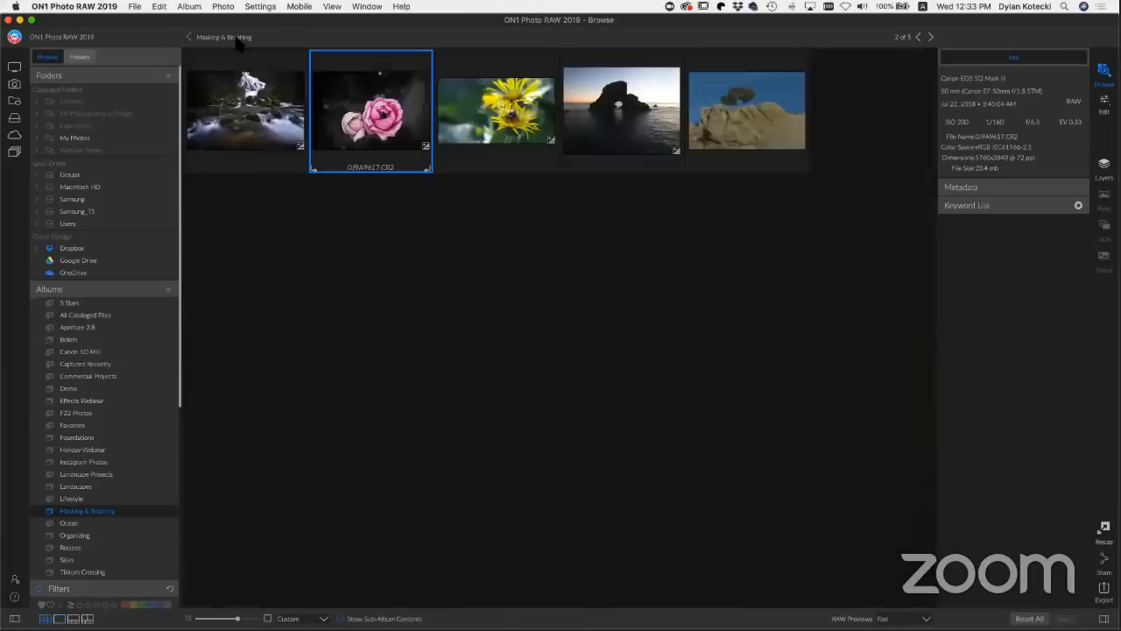
pyautogui.doubleClick(605, 123)
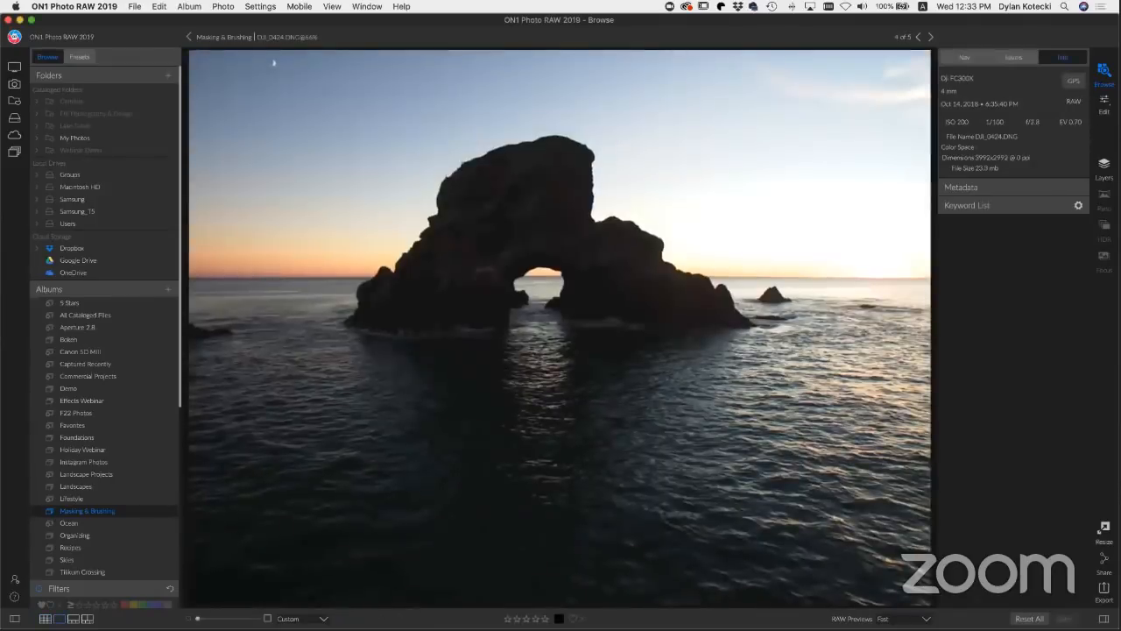
pyautogui.click(1104, 105)
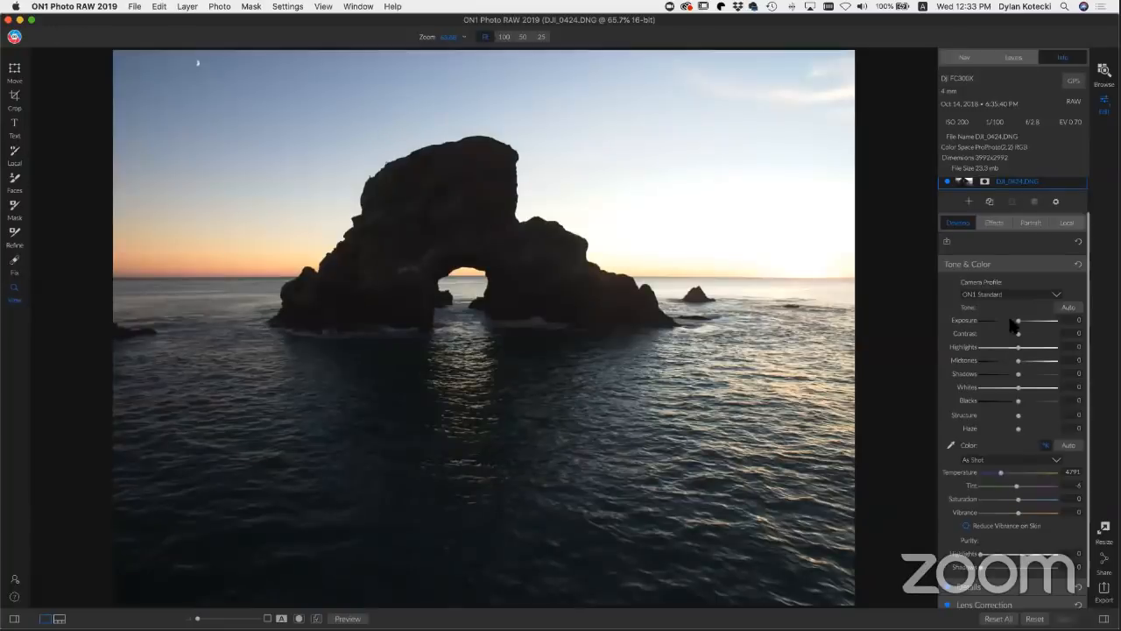
# Step: Try slightly lowering the sea arch photo's exposure, and undo the change
pyautogui.moveTo(1012, 321); pyautogui.dragTo(1006, 322)
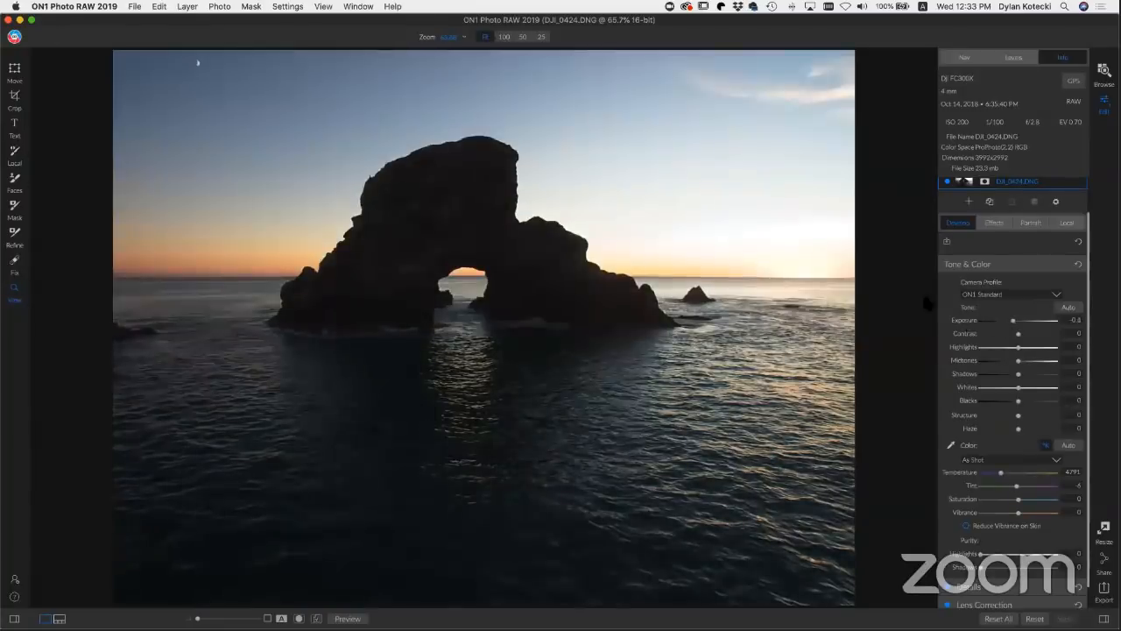
pyautogui.press('super+z')
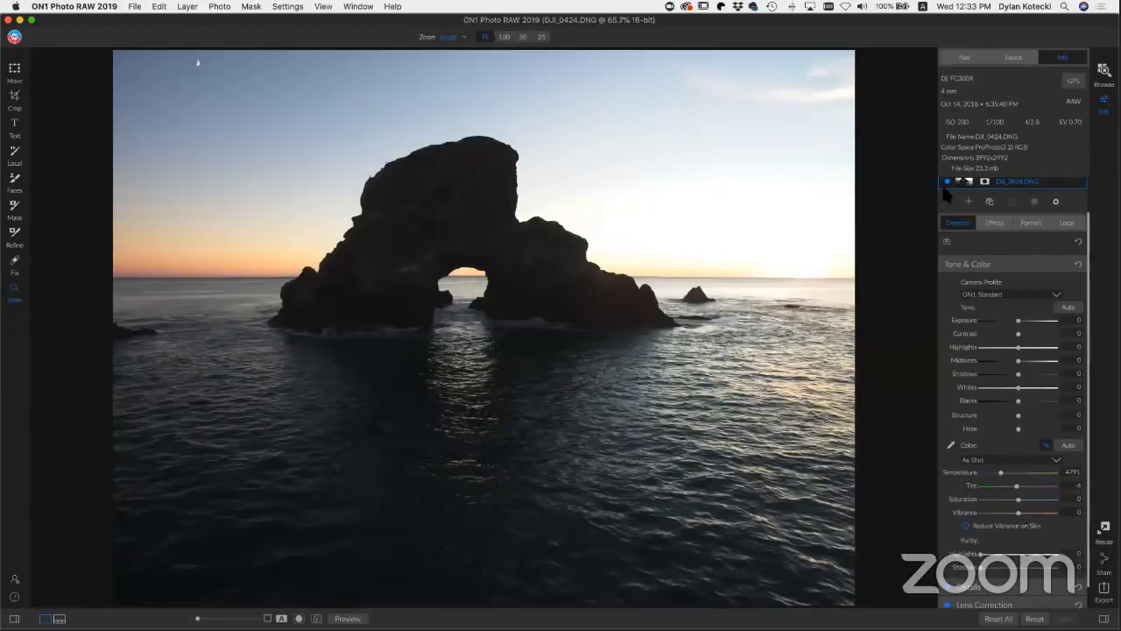
pyautogui.scroll(3, 993, 226)
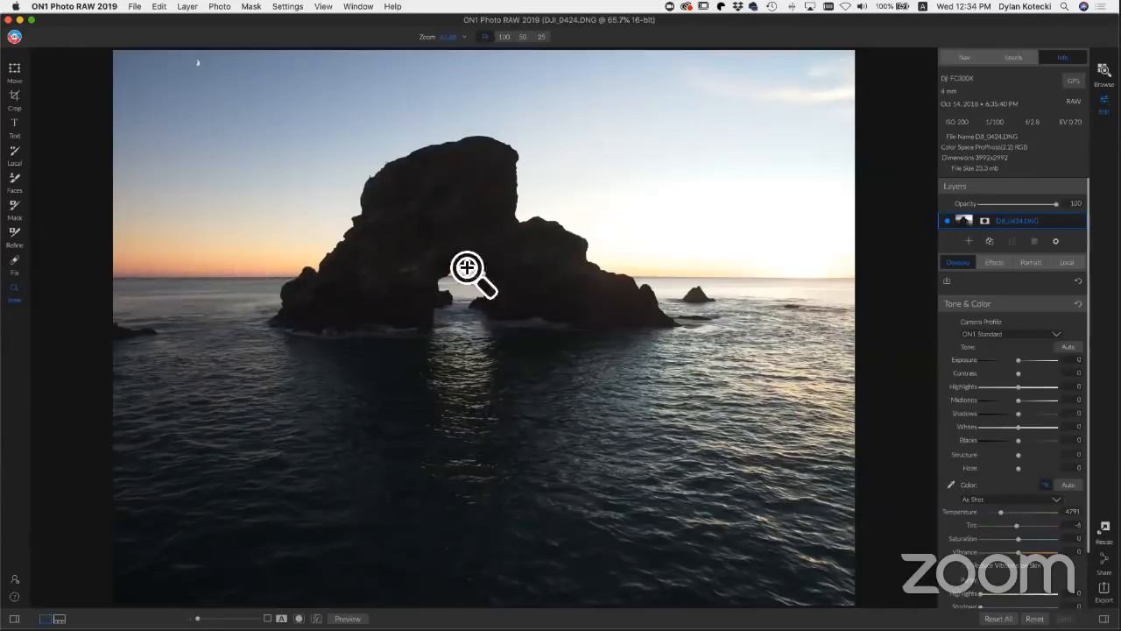
# Step: Set the manual lens correction distortion to -48 for the sea arch photo, and reopen the Tone & Color settings
pyautogui.scroll(-3, 998, 490)
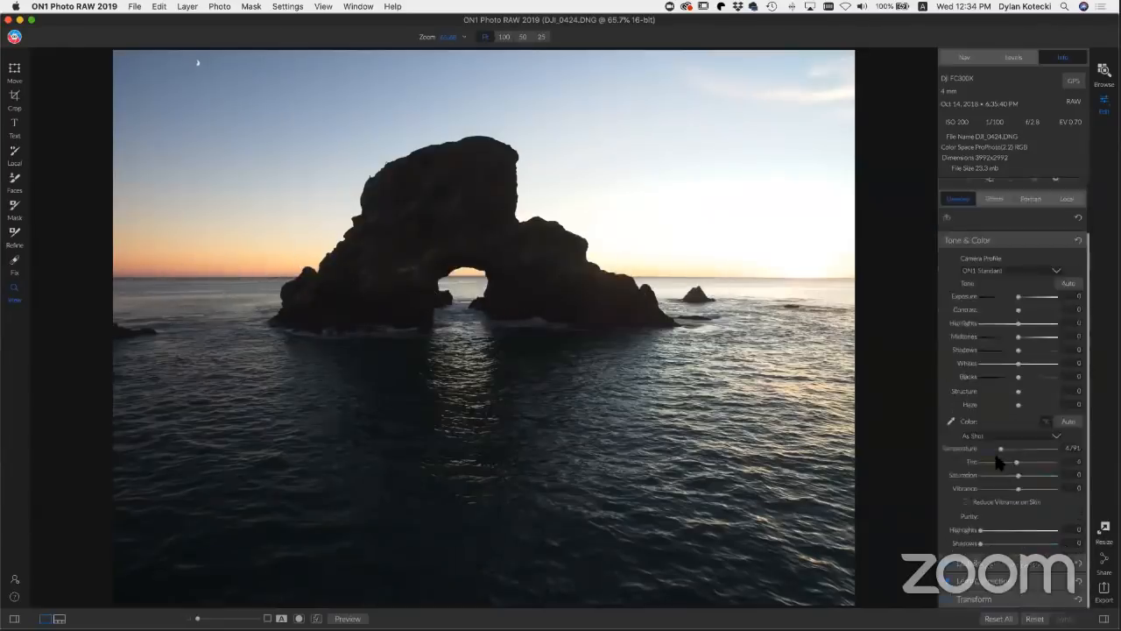
pyautogui.click(1031, 580)
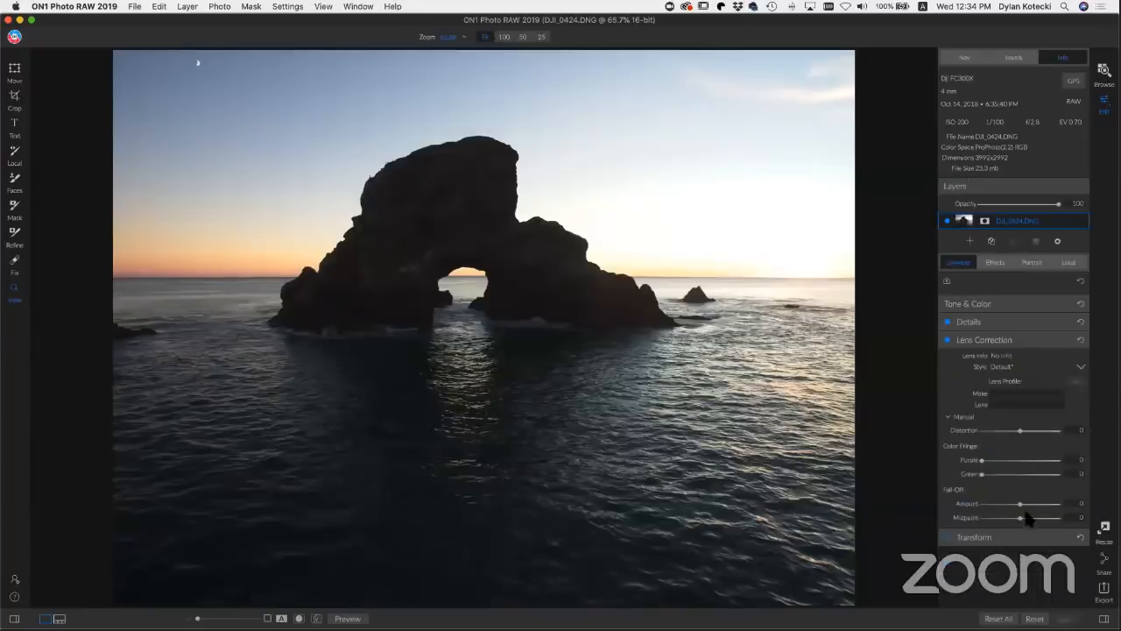
pyautogui.moveTo(1027, 433); pyautogui.dragTo(990, 438)
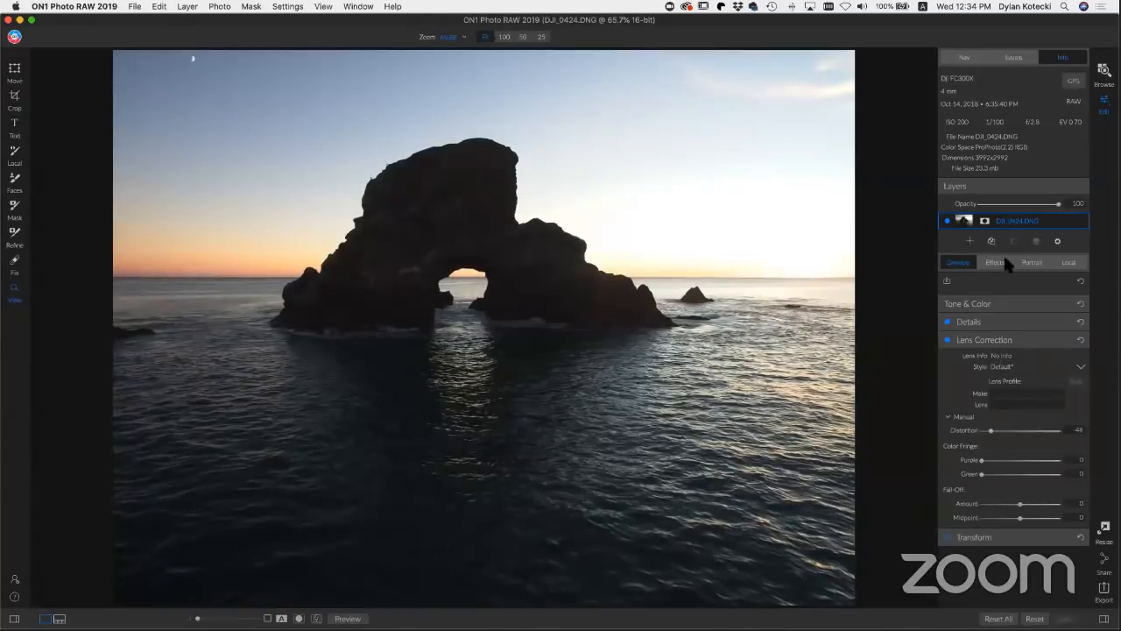
pyautogui.click(994, 302)
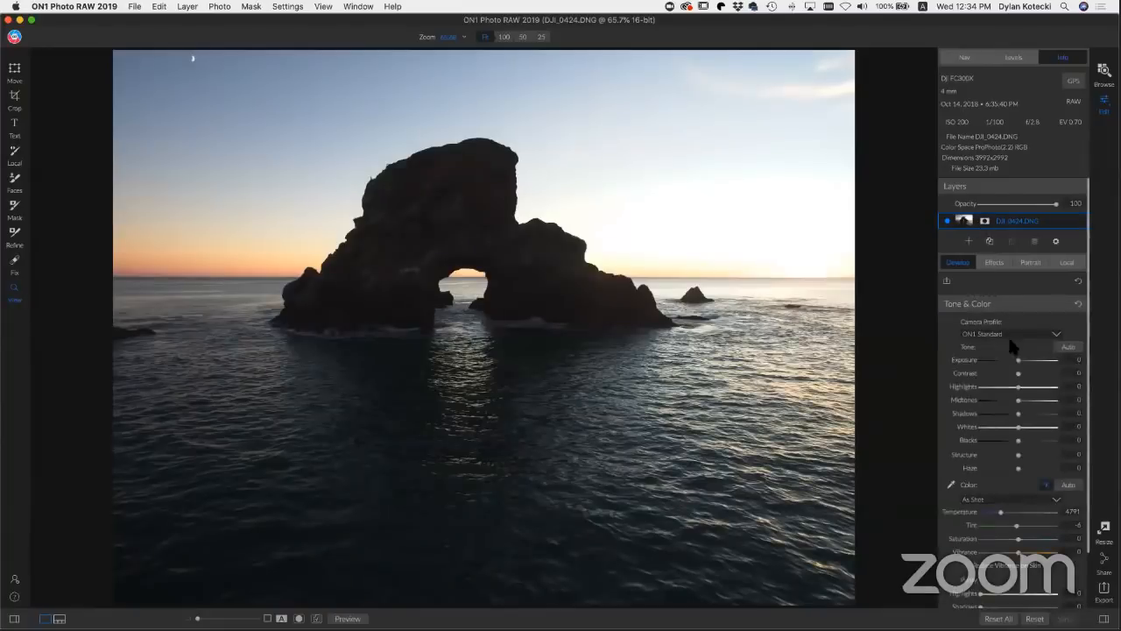
# Step: Set the sea arch photo's exposure to -1, contrast 17, midtones 14, shadows 63, blacks -9 and structure 17
pyautogui.moveTo(1017, 360); pyautogui.dragTo(1008, 360)
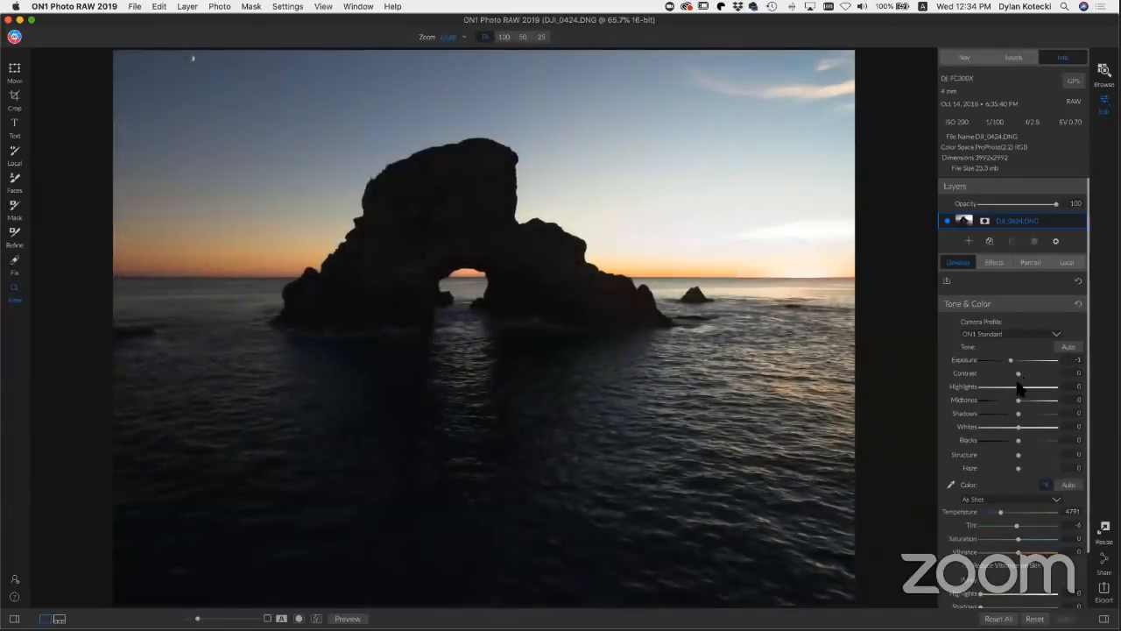
pyautogui.moveTo(1019, 413); pyautogui.dragTo(1024, 370)
pyautogui.scroll(1, 1017, 397)
pyautogui.scroll(-1, 1018, 385)
pyautogui.scroll(1, 1024, 371)
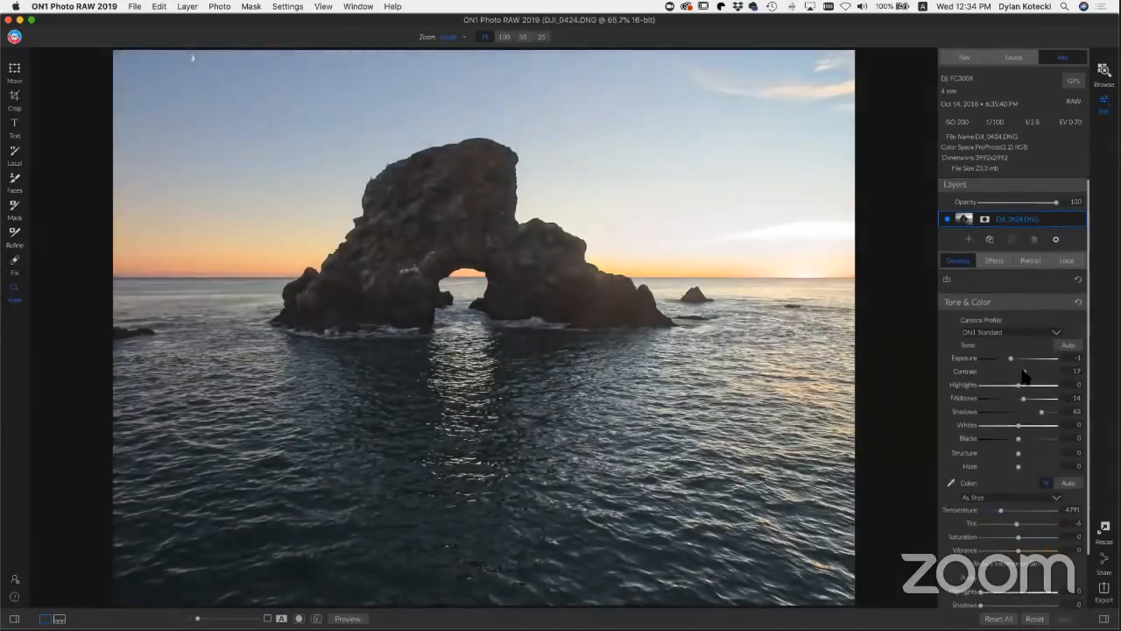
pyautogui.scroll(1, 1017, 445)
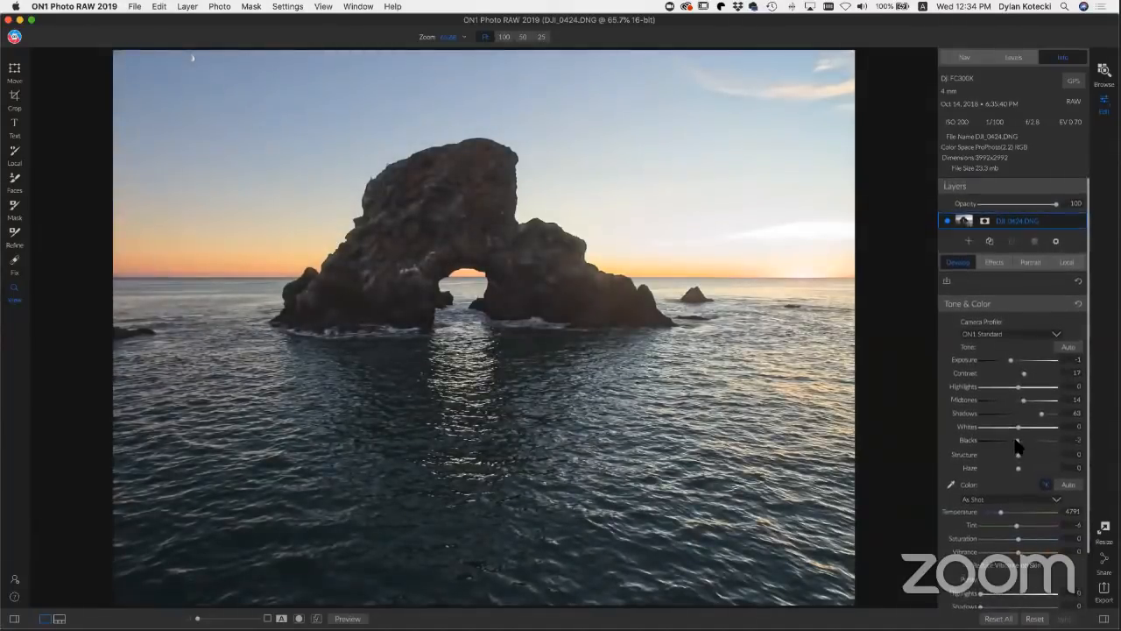
pyautogui.moveTo(1016, 446); pyautogui.dragTo(1022, 454)
pyautogui.scroll(-2, 1022, 454)
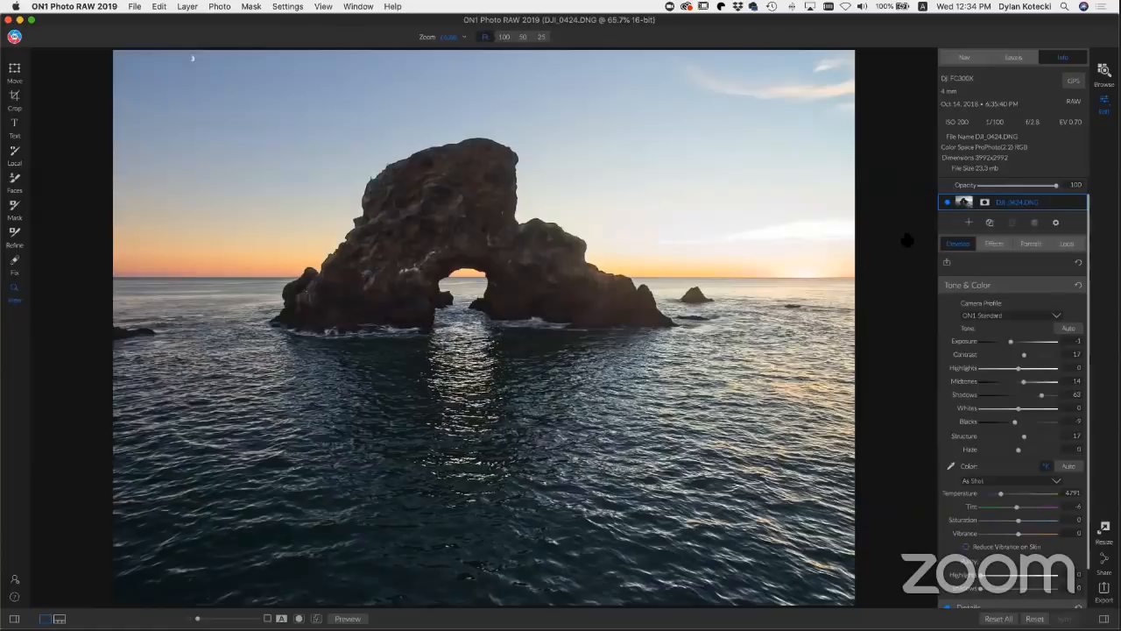
# Step: Add Skies46.jpg from the ON1 Extras Backgrounds Skies folder as a new layer over the sea arch photo
pyautogui.click(968, 224)
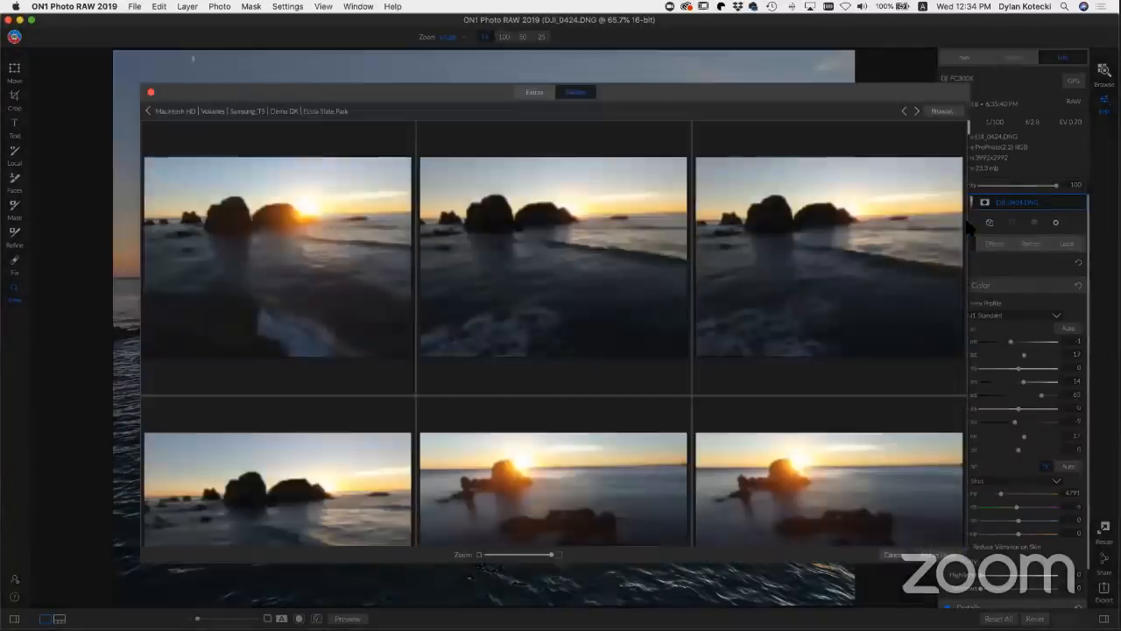
pyautogui.click(531, 92)
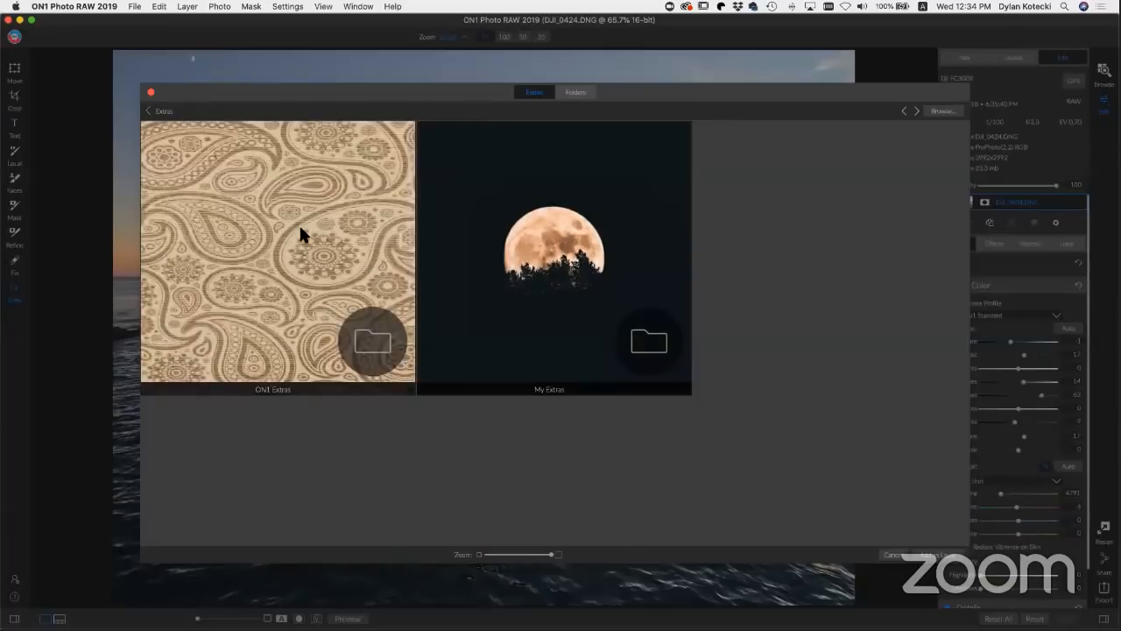
pyautogui.doubleClick(297, 223)
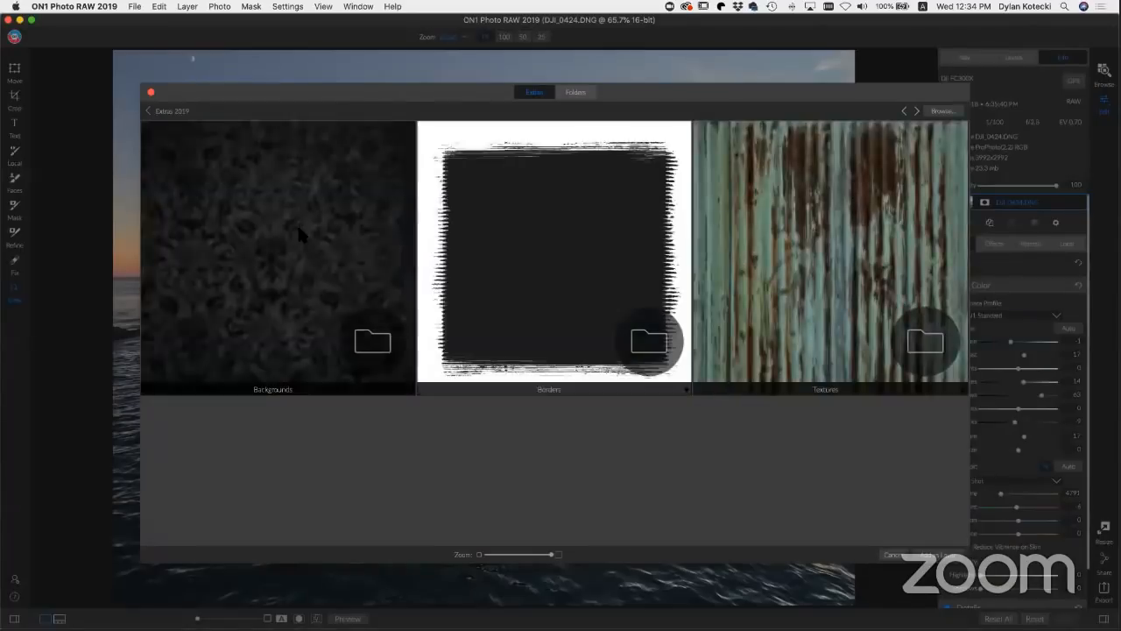
pyautogui.doubleClick(297, 223)
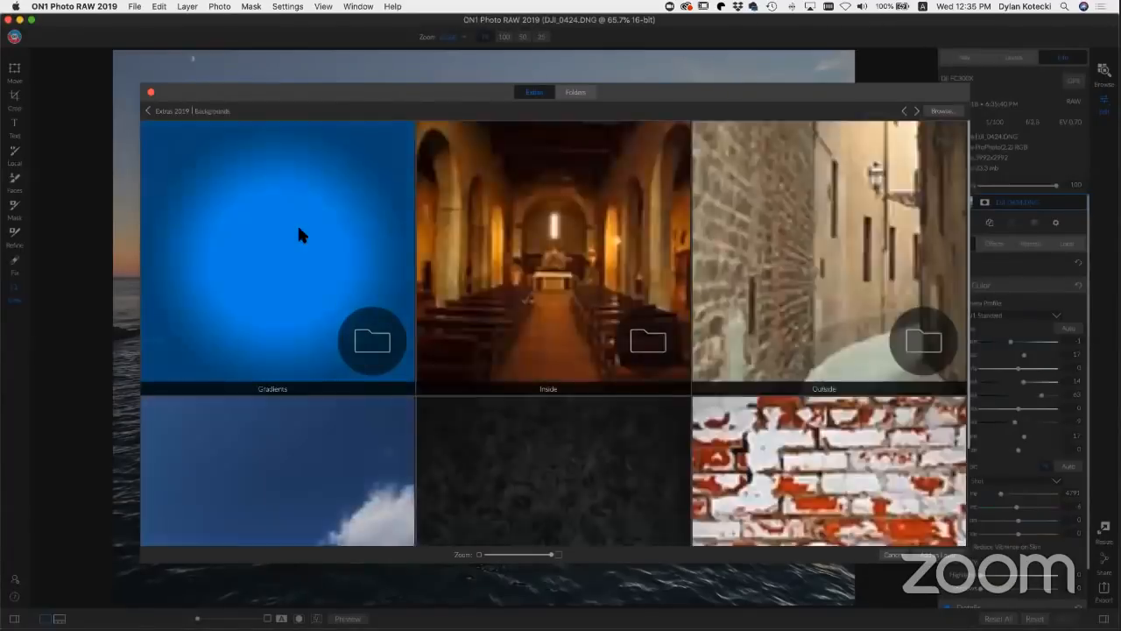
pyautogui.click(293, 313)
pyautogui.doubleClick(295, 320)
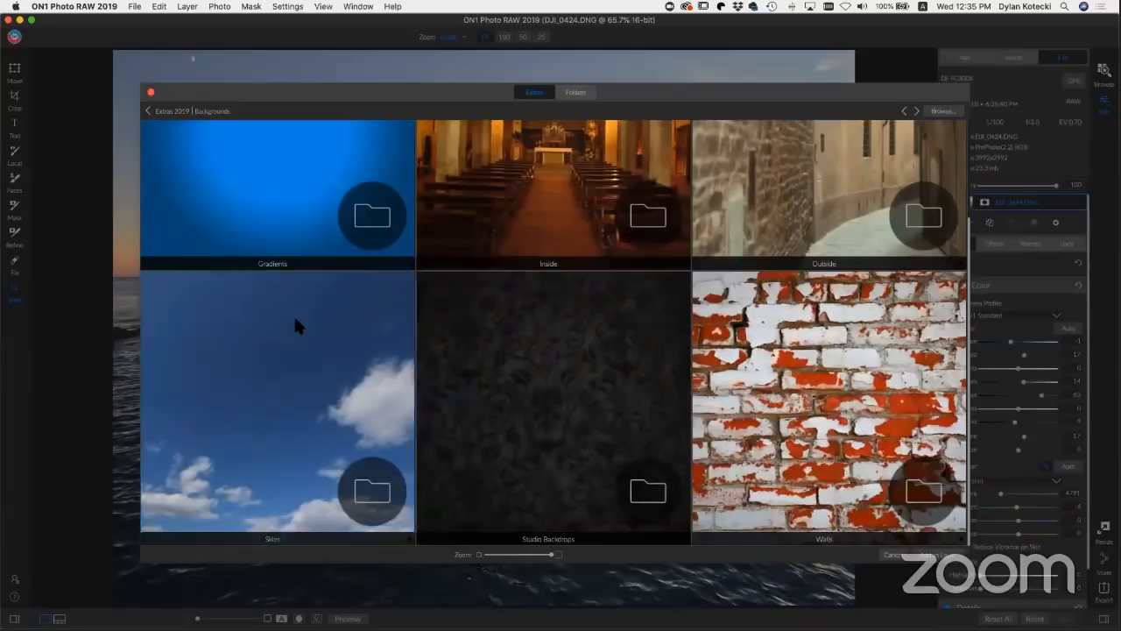
pyautogui.scroll(-15, 434, 292)
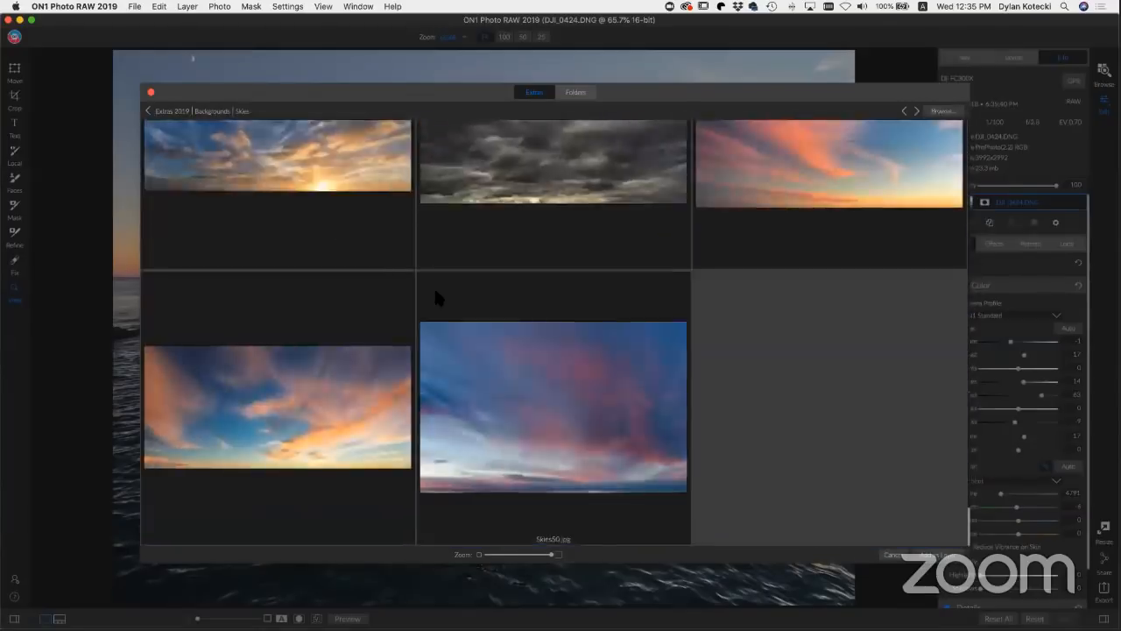
pyautogui.scroll(1, 321, 243)
pyautogui.click(317, 245)
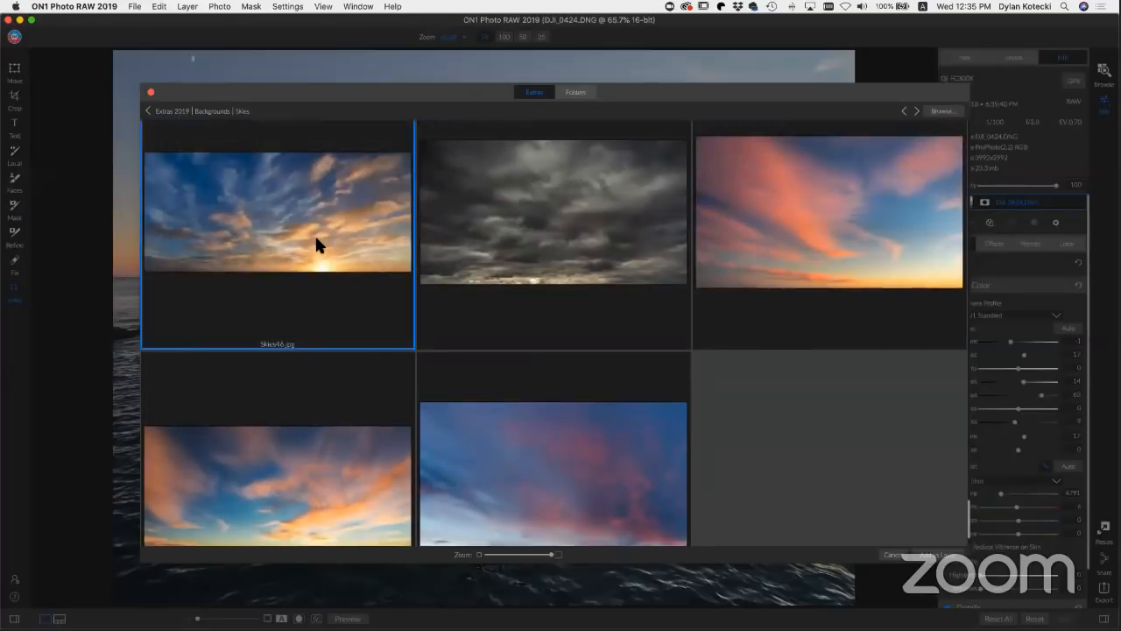
pyautogui.doubleClick(314, 233)
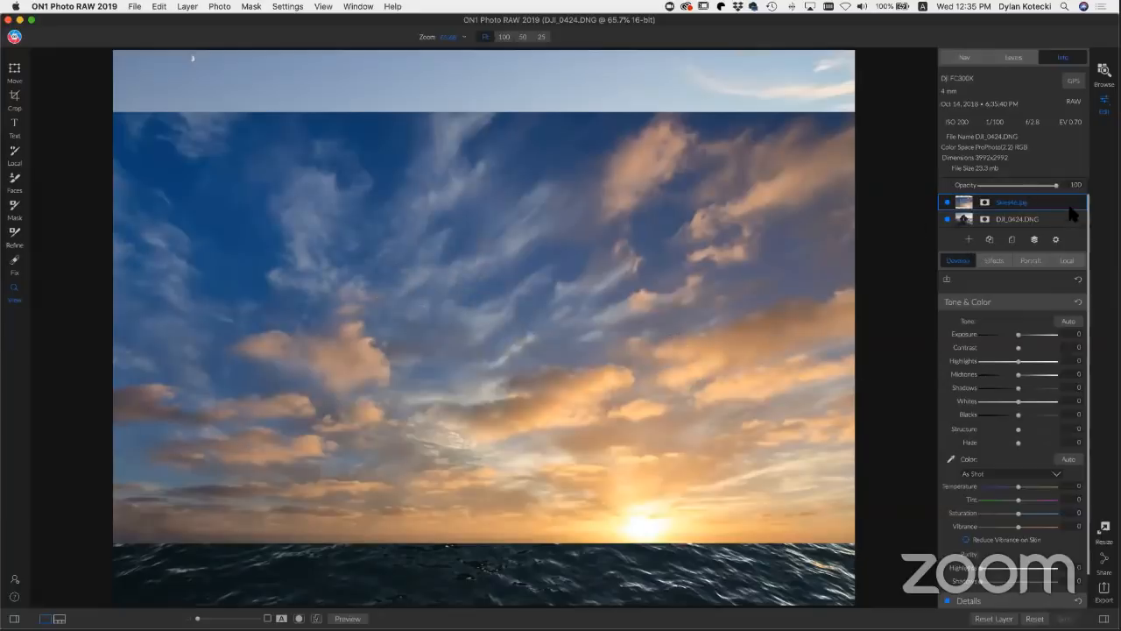
# Step: Lower the sky layer's opacity to 52 and move it up so its sun lies over the photo's original sun on the horizon
pyautogui.moveTo(1056, 186); pyautogui.dragTo(1020, 187)
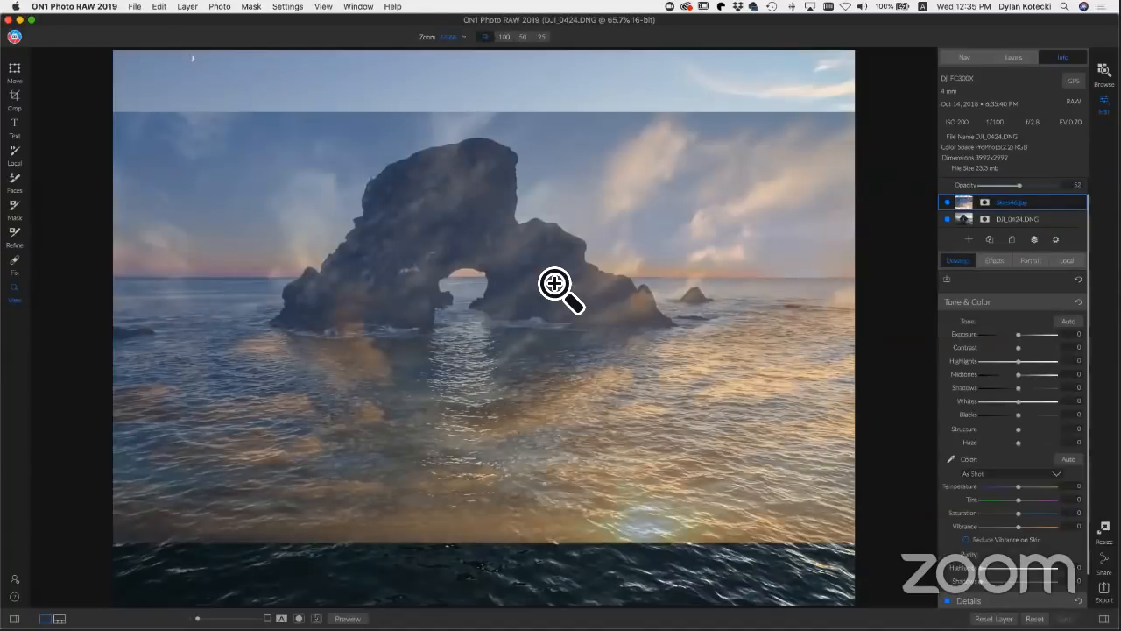
pyautogui.press('v')
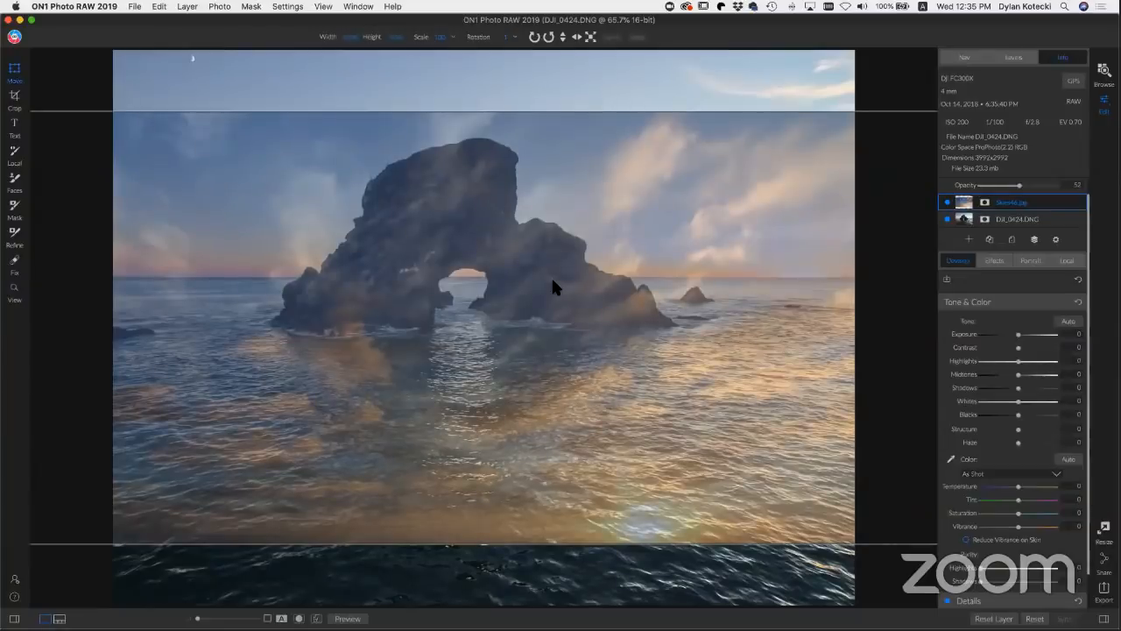
pyautogui.moveTo(689, 510); pyautogui.dragTo(787, 265)
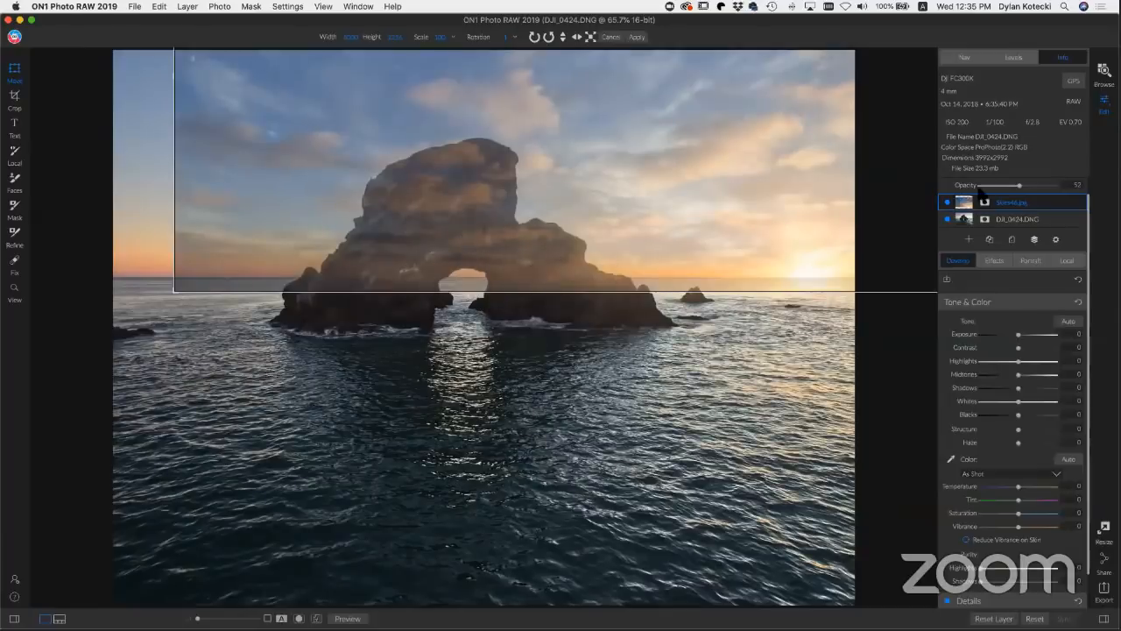
# Step: Try the sky layer at 100 opacity shifted farther left, and compare by hiding and showing the layer
pyautogui.moveTo(1020, 186); pyautogui.dragTo(1059, 185)
pyautogui.moveTo(723, 217); pyautogui.dragTo(530, 224)
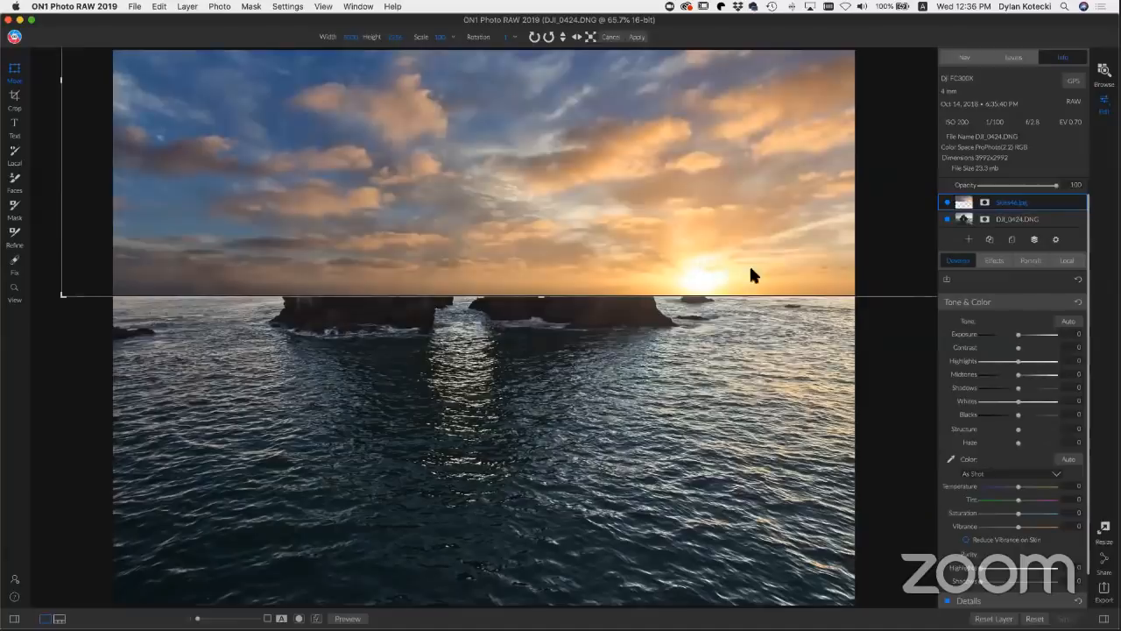
pyautogui.click(963, 204)
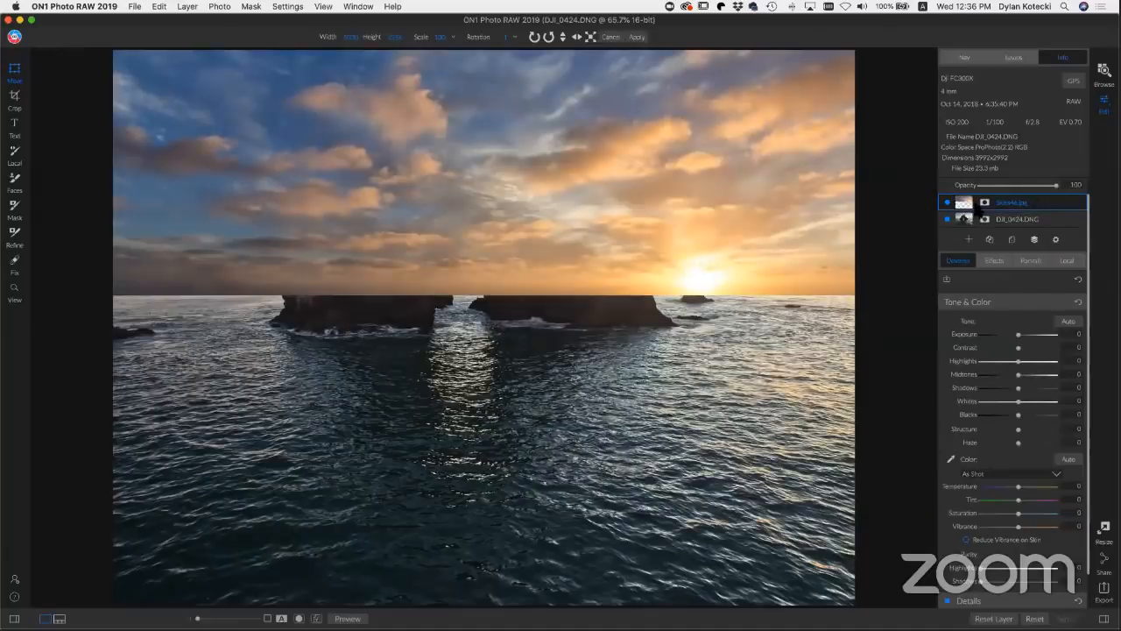
pyautogui.click(947, 202)
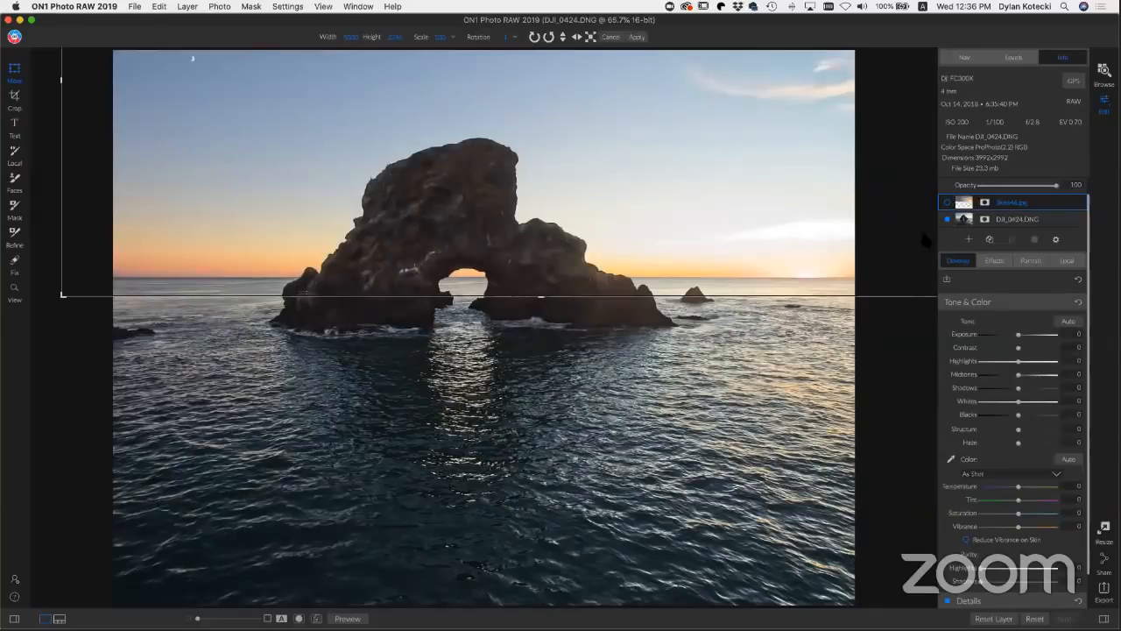
pyautogui.click(946, 202)
# Step: Set the sky layer's opacity to 39, realign its sun with the original one and enlarge it to span the photo's full width
pyautogui.moveTo(1060, 185); pyautogui.dragTo(1009, 185)
pyautogui.moveTo(556, 234); pyautogui.dragTo(645, 241)
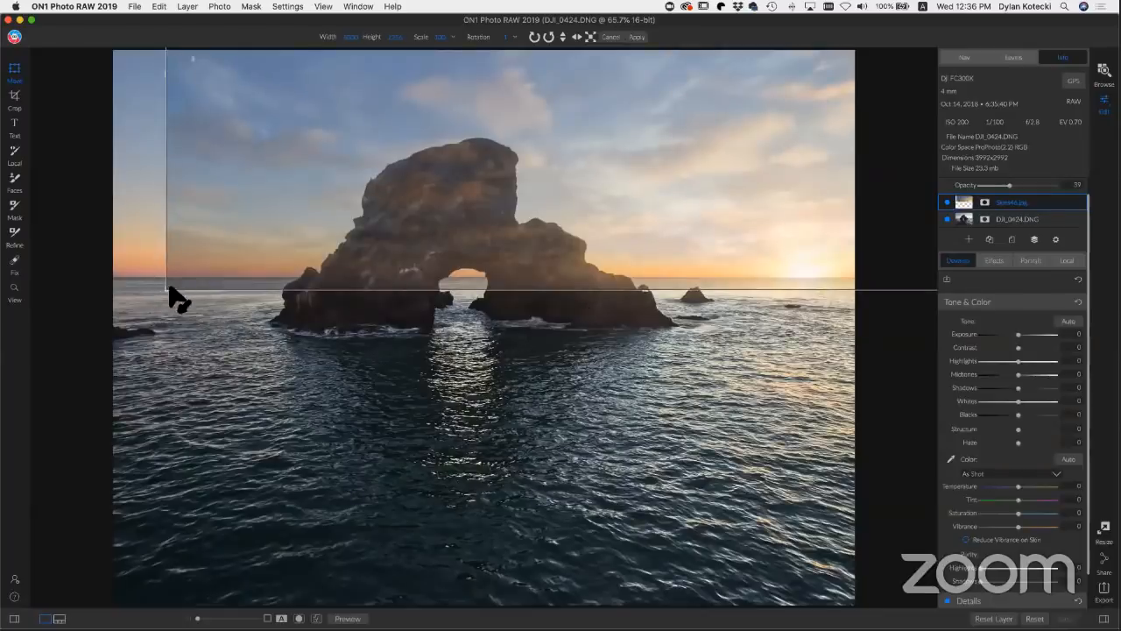
pyautogui.moveTo(165, 288); pyautogui.dragTo(98, 296)
pyautogui.moveTo(276, 246); pyautogui.dragTo(303, 241)
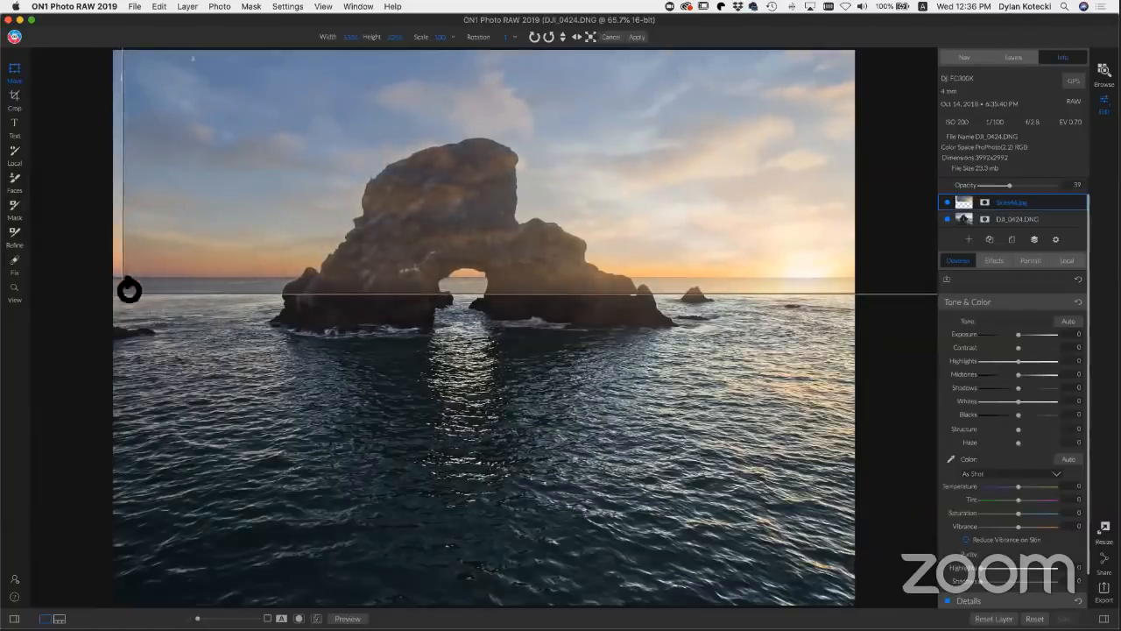
pyautogui.moveTo(121, 294); pyautogui.dragTo(100, 297)
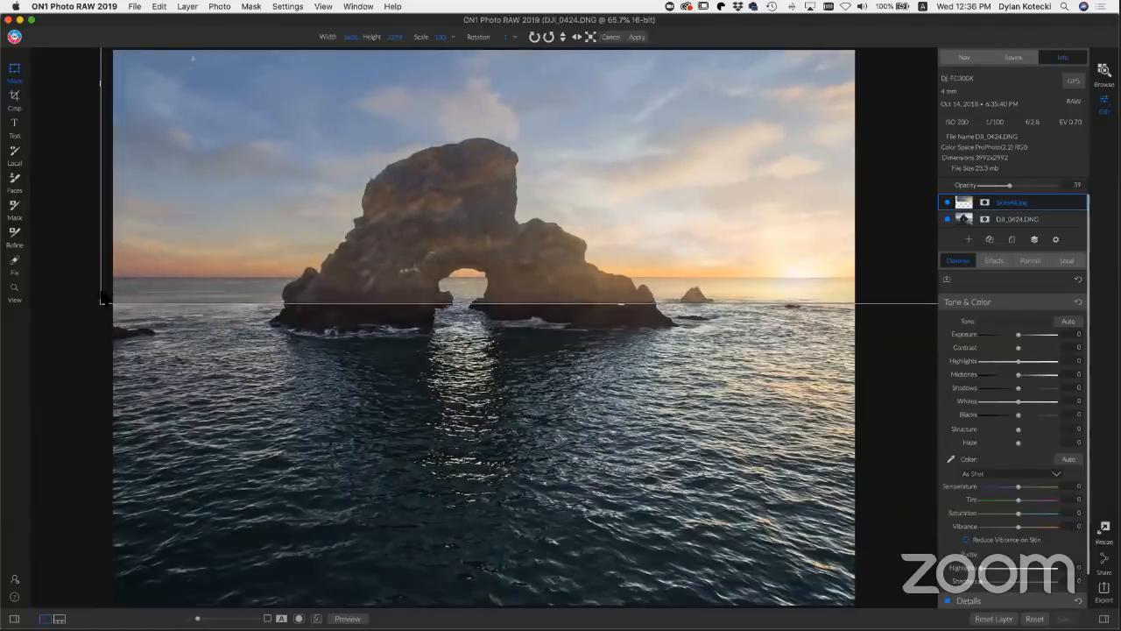
pyautogui.moveTo(333, 248); pyautogui.dragTo(338, 246)
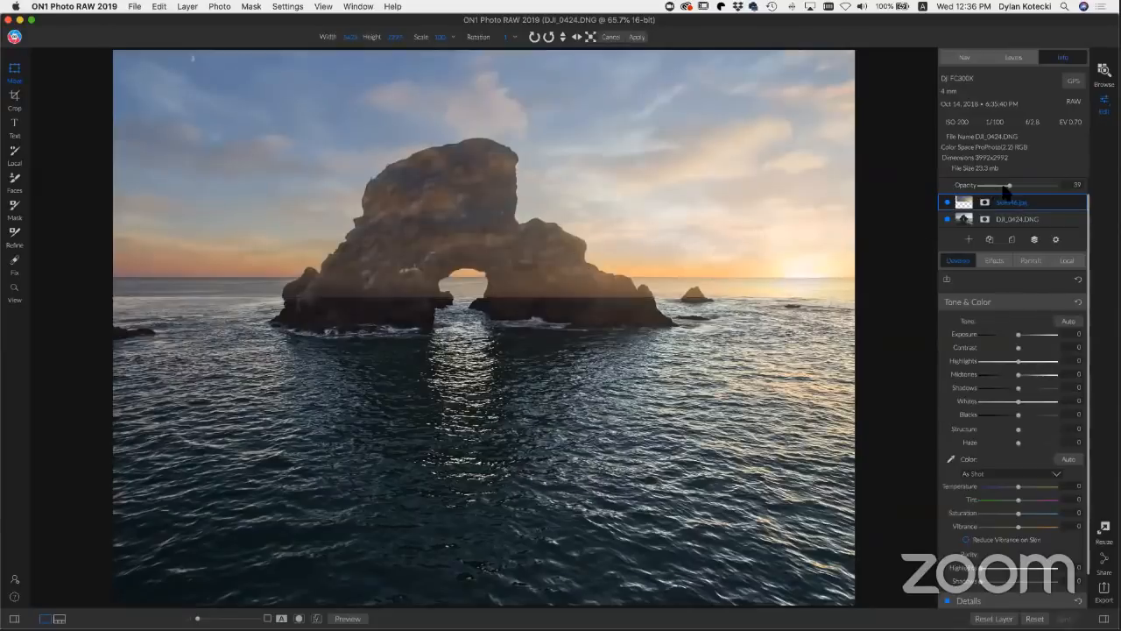
# Step: Set the sky layer's opacity to 100 and move it beneath the DJI_0424.DNG layer
pyautogui.moveTo(1008, 185); pyautogui.dragTo(1102, 189)
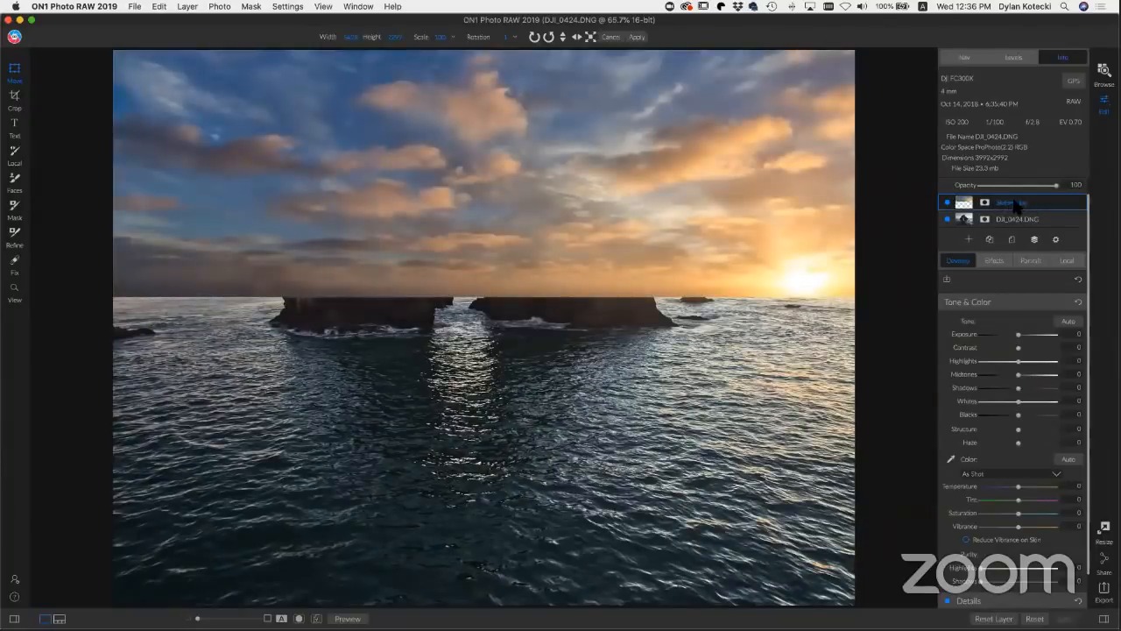
pyautogui.moveTo(1027, 205); pyautogui.dragTo(1006, 227)
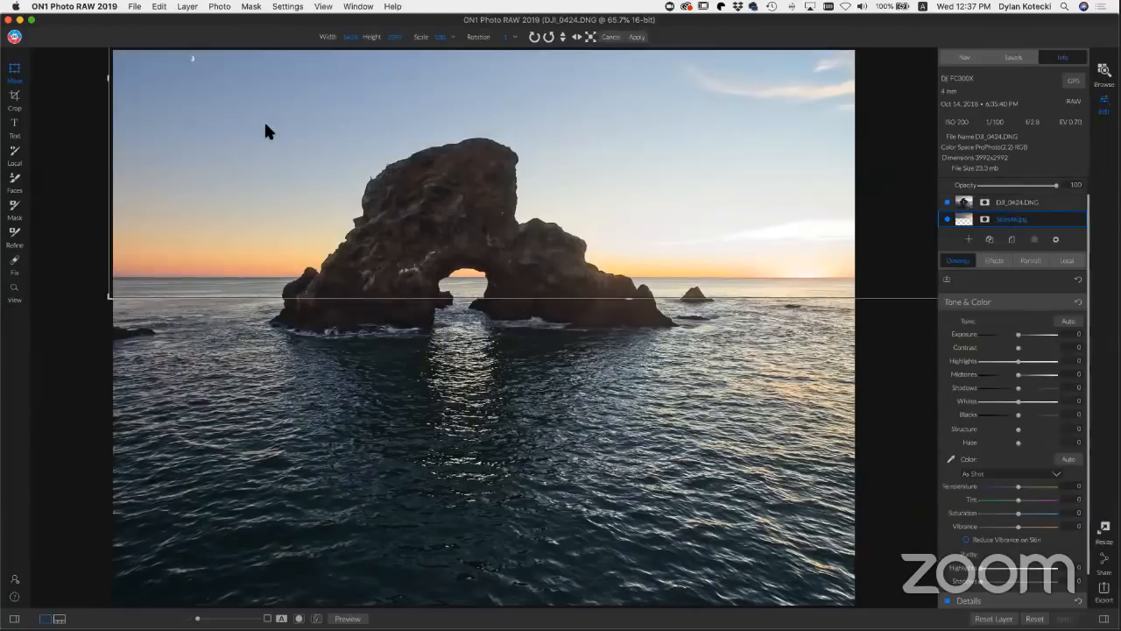
# Step: Add a linear gradient mask to the DJI_0424.DNG layer to hide its sky, placing it near the horizon with a narrowed transition
pyautogui.press('g')
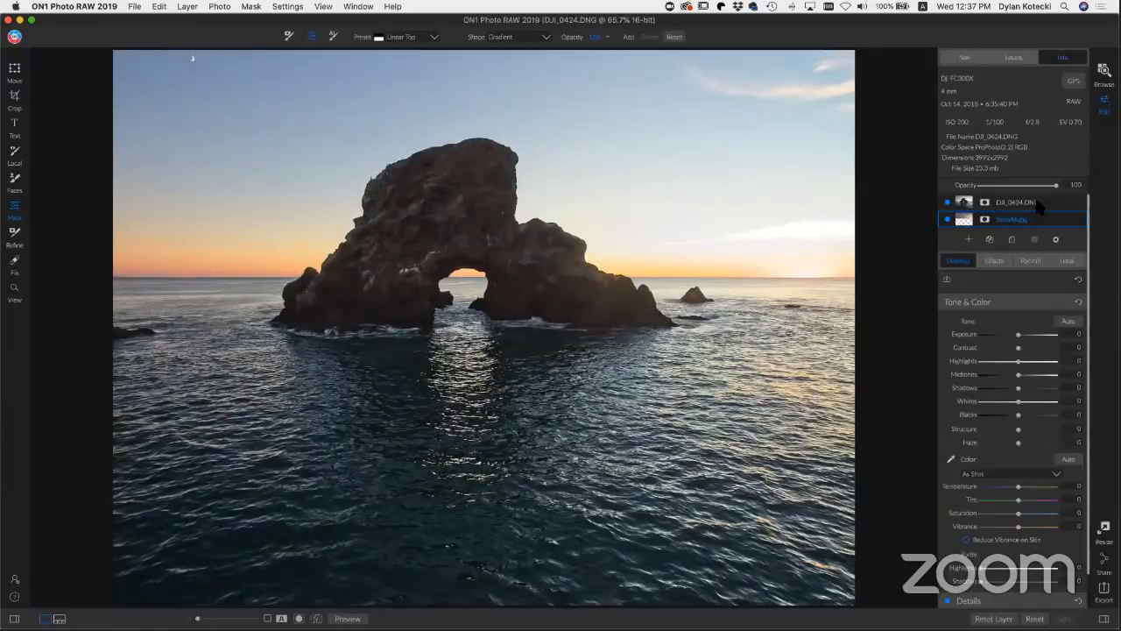
pyautogui.click(1035, 201)
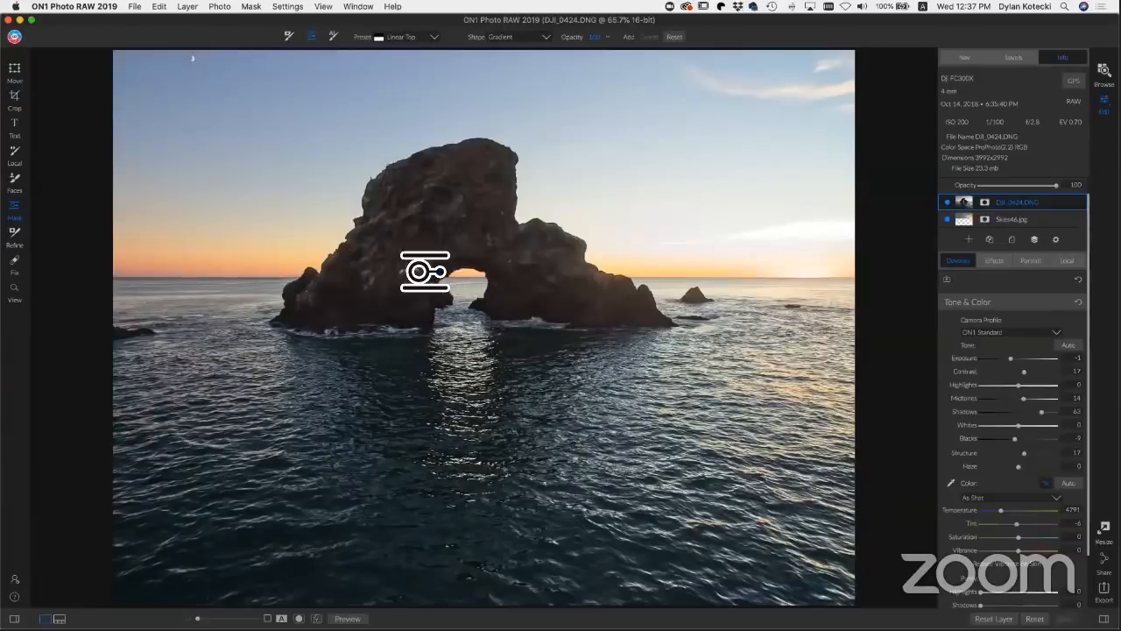
pyautogui.click(419, 265)
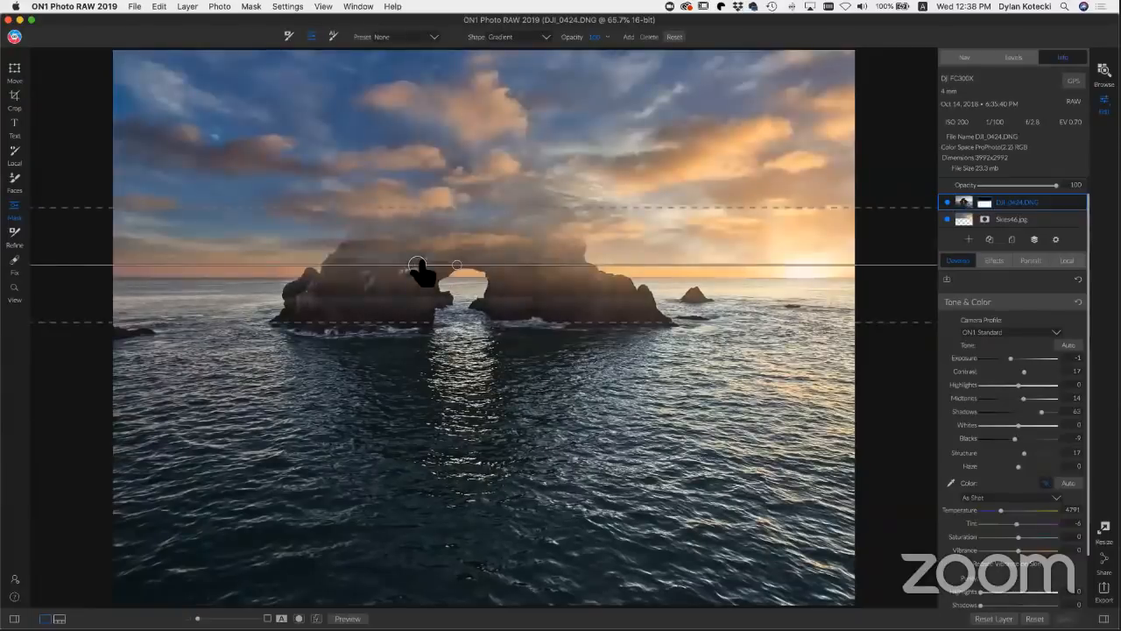
pyautogui.moveTo(418, 265); pyautogui.dragTo(432, 260)
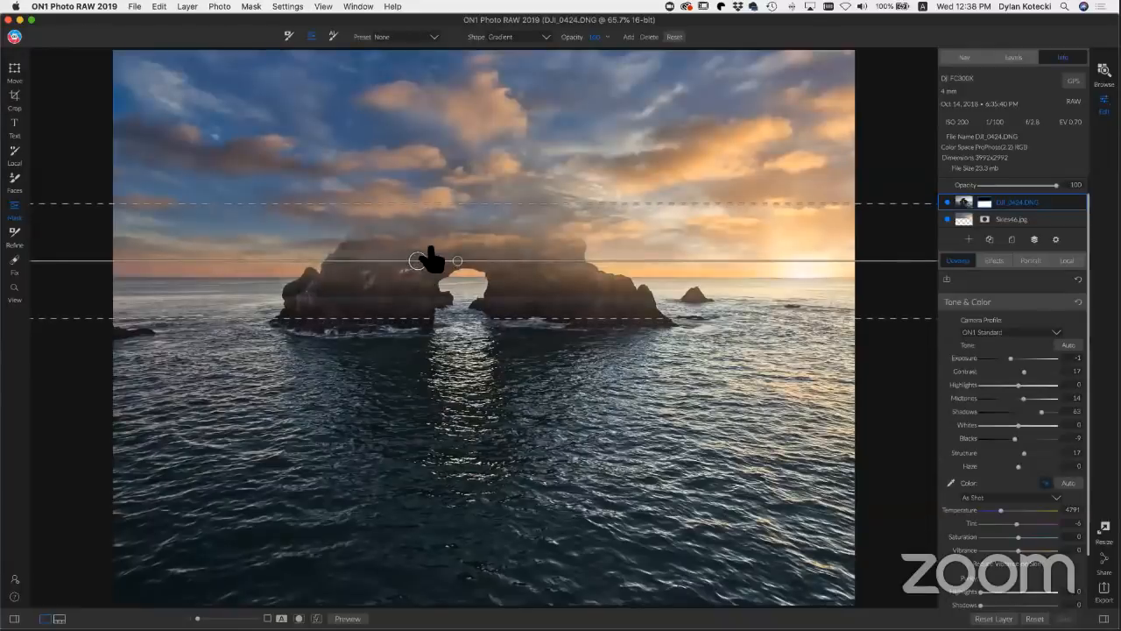
pyautogui.moveTo(438, 204); pyautogui.dragTo(440, 276)
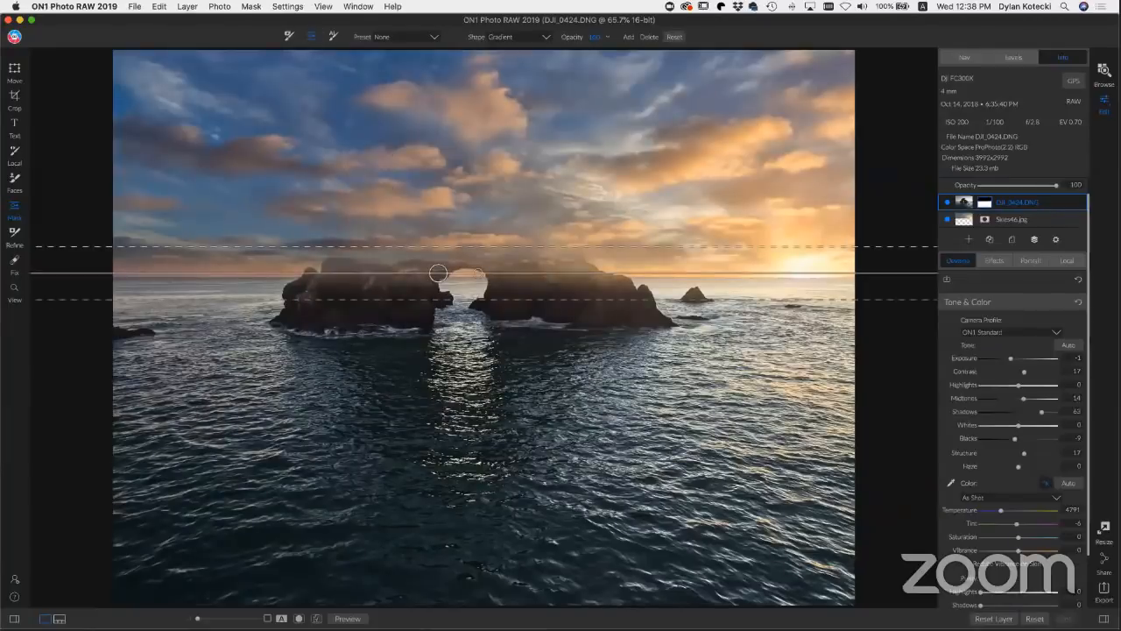
# Step: Paint the whole rock arch back into the DJI_0424.DNG mask with a size 500, feather 100 Paint In brush and Perfect Brush enabled
pyautogui.press('b')
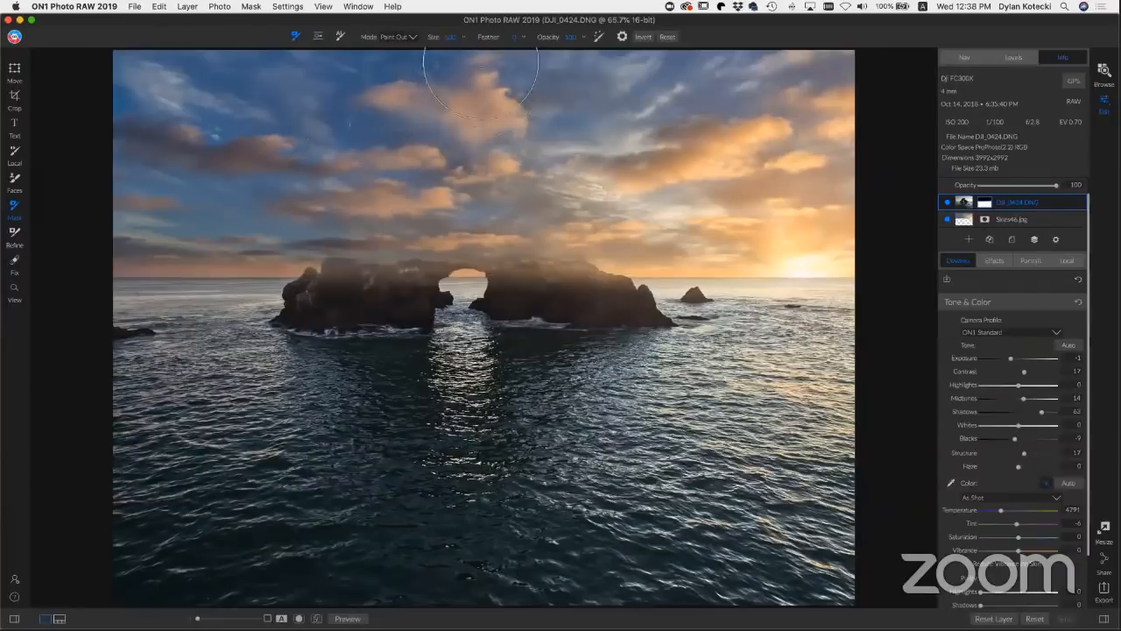
pyautogui.moveTo(496, 49); pyautogui.dragTo(663, 53)
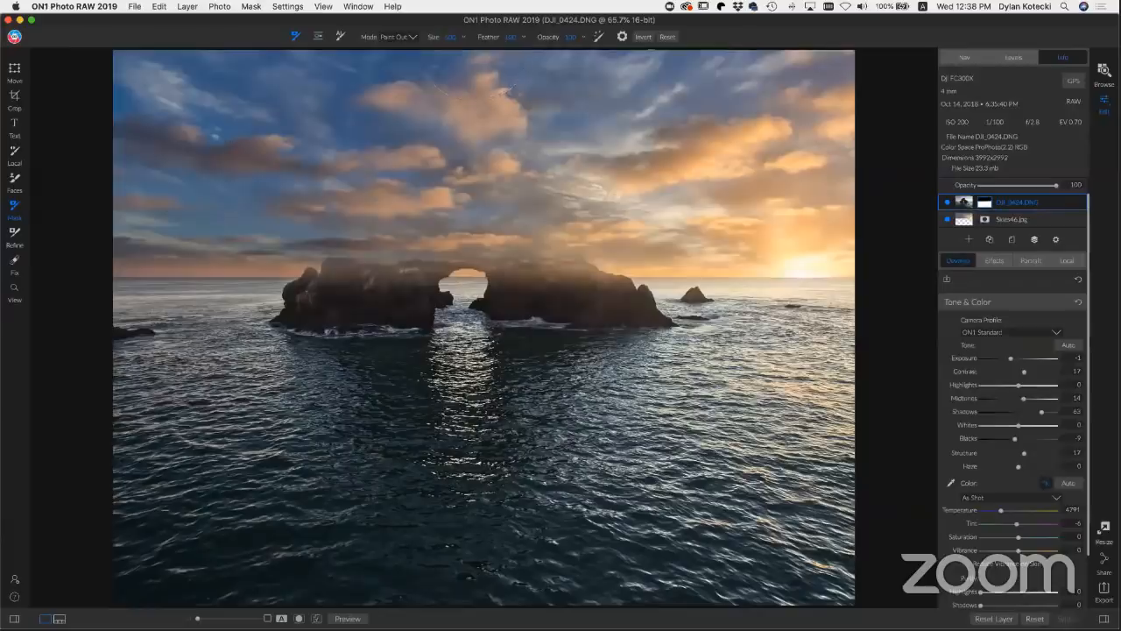
pyautogui.click(599, 38)
pyautogui.moveTo(373, 265)
pyautogui.mouseDown()
pyautogui.moveTo(405, 212)
pyautogui.moveTo(468, 188)
pyautogui.moveTo(502, 198)
pyautogui.moveTo(495, 219)
pyautogui.moveTo(557, 268)
pyautogui.moveTo(537, 275)
pyautogui.moveTo(545, 252)
pyautogui.moveTo(519, 262)
pyautogui.moveTo(442, 253)
pyautogui.moveTo(410, 266)
pyautogui.moveTo(422, 264)
pyautogui.mouseUp()
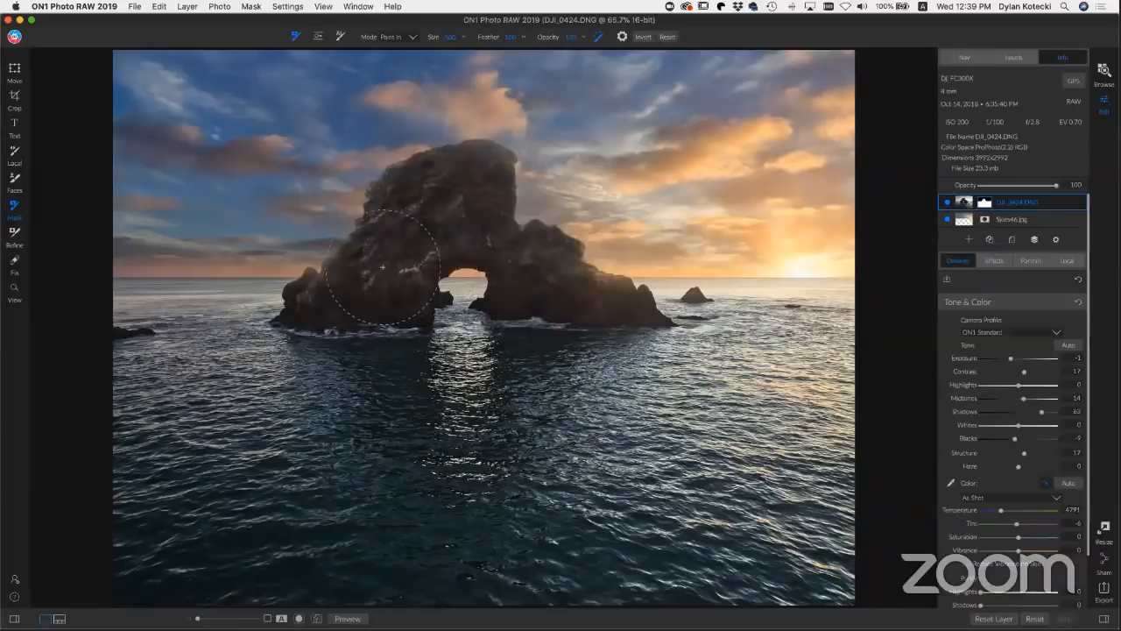
pyautogui.moveTo(335, 283)
pyautogui.mouseDown()
pyautogui.moveTo(367, 229)
pyautogui.moveTo(381, 178)
pyautogui.moveTo(368, 184)
pyautogui.moveTo(369, 194)
pyautogui.moveTo(487, 153)
pyautogui.moveTo(513, 157)
pyautogui.moveTo(488, 153)
pyautogui.moveTo(520, 234)
pyautogui.moveTo(565, 238)
pyautogui.moveTo(617, 278)
pyautogui.mouseUp()
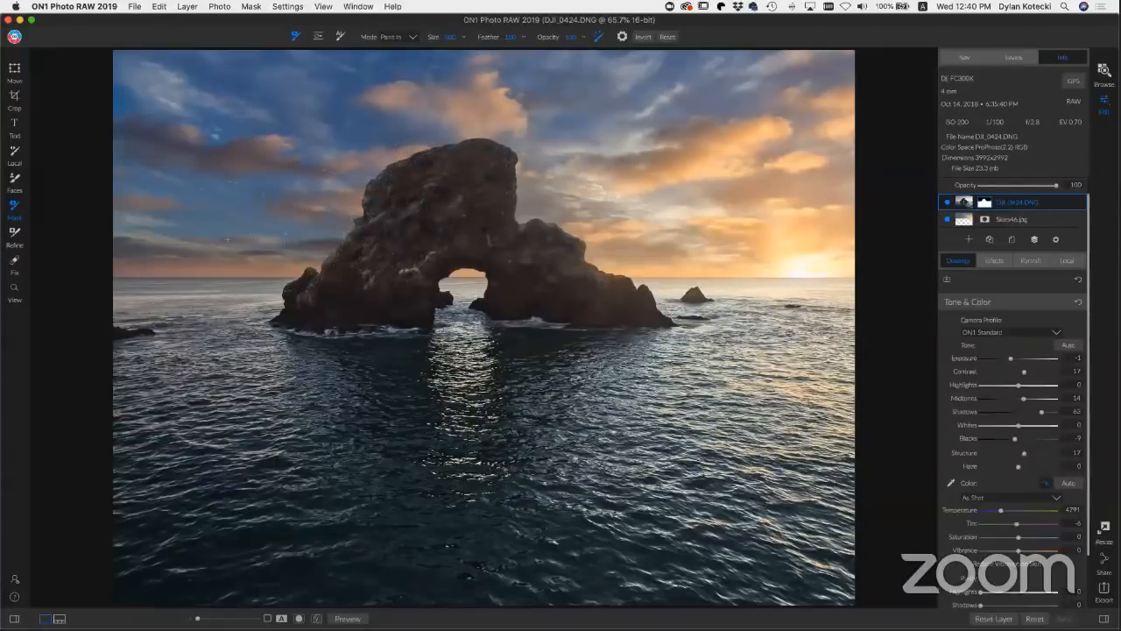
# Step: Tighten the arch edge in the DJI_0424.DNG mask using the Chisel tool in Remove mode with a smaller brush and a low amount
pyautogui.click(15, 233)
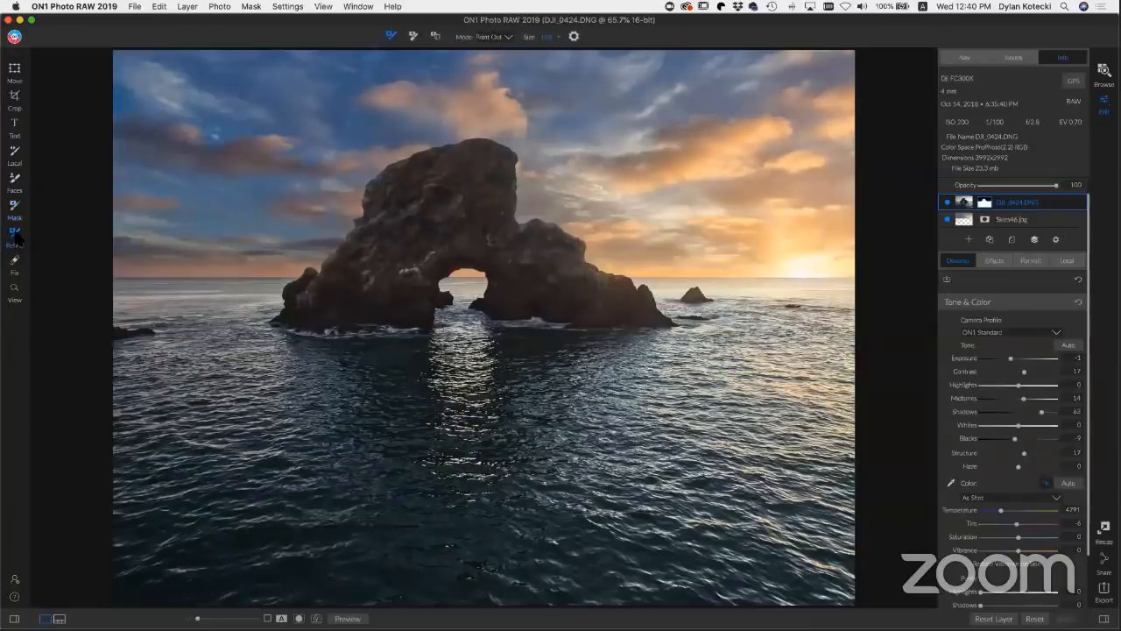
pyautogui.click(413, 37)
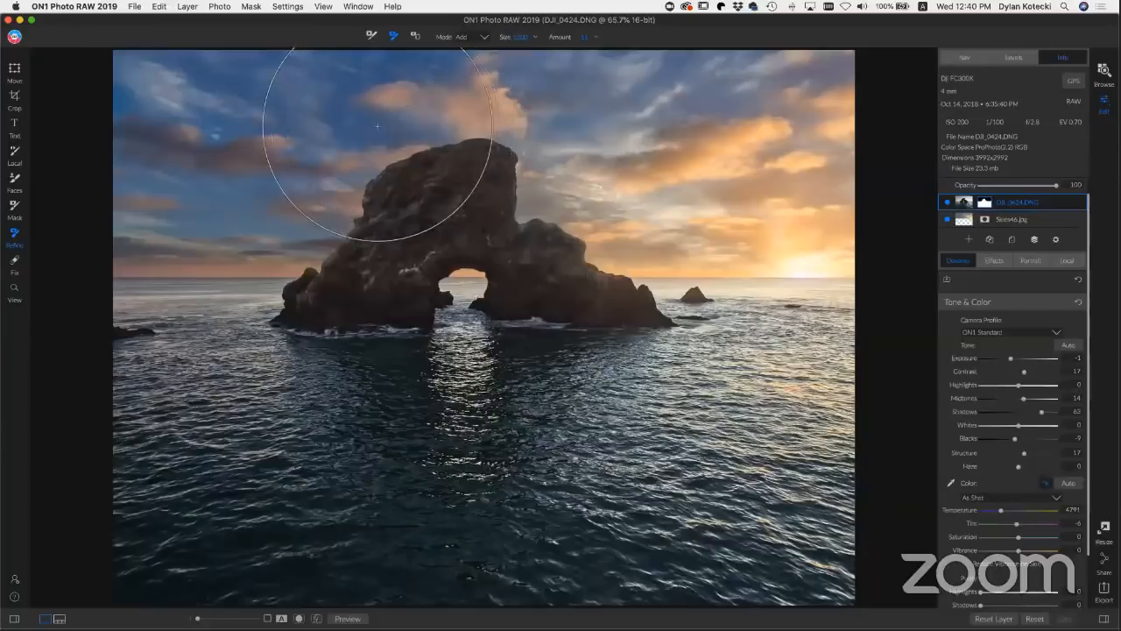
pyautogui.press('[')
pyautogui.press('[')
pyautogui.press('[')
pyautogui.press('[')
pyautogui.press('[')
pyautogui.press('[')
pyautogui.press('[')
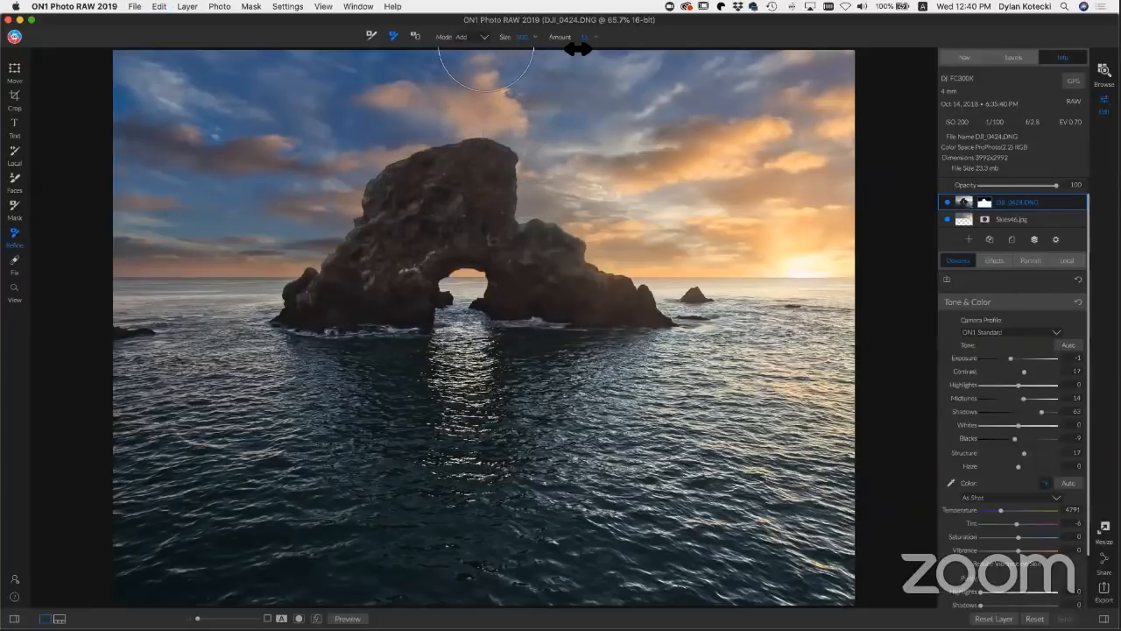
pyautogui.moveTo(578, 49); pyautogui.dragTo(620, 49)
pyautogui.press('x')
pyautogui.moveTo(566, 48); pyautogui.dragTo(566, 49)
pyautogui.press('x')
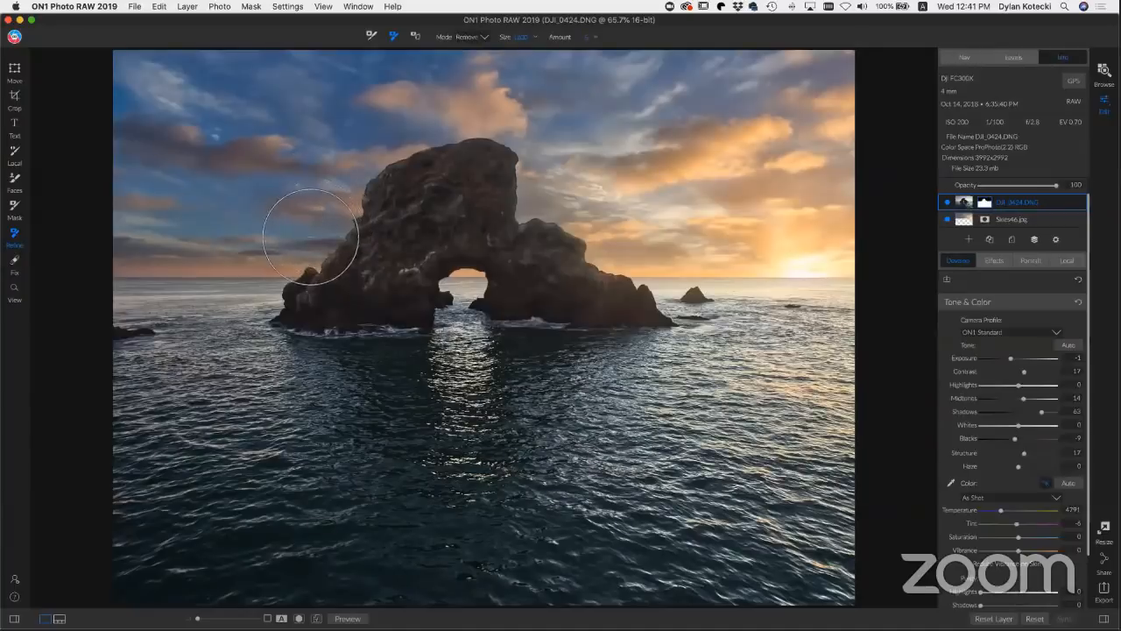
pyautogui.moveTo(315, 239)
pyautogui.mouseDown()
pyautogui.moveTo(372, 158)
pyautogui.moveTo(405, 155)
pyautogui.moveTo(495, 177)
pyautogui.moveTo(499, 194)
pyautogui.moveTo(569, 250)
pyautogui.moveTo(628, 282)
pyautogui.moveTo(647, 279)
pyautogui.moveTo(551, 253)
pyautogui.moveTo(544, 199)
pyautogui.moveTo(511, 221)
pyautogui.mouseUp()
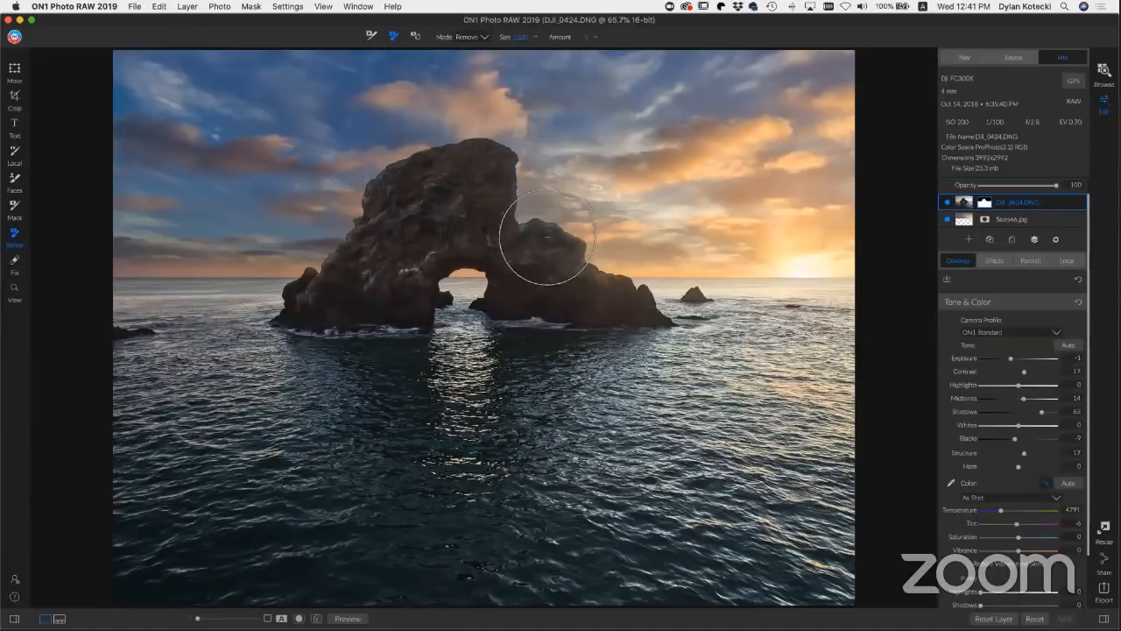
# Step: Duplicate the Skies46.jpg layer and move the copy to the top of the layer stack, above DJI_0424.DNG
pyautogui.click(1040, 223)
pyautogui.rightClick(1040, 225)
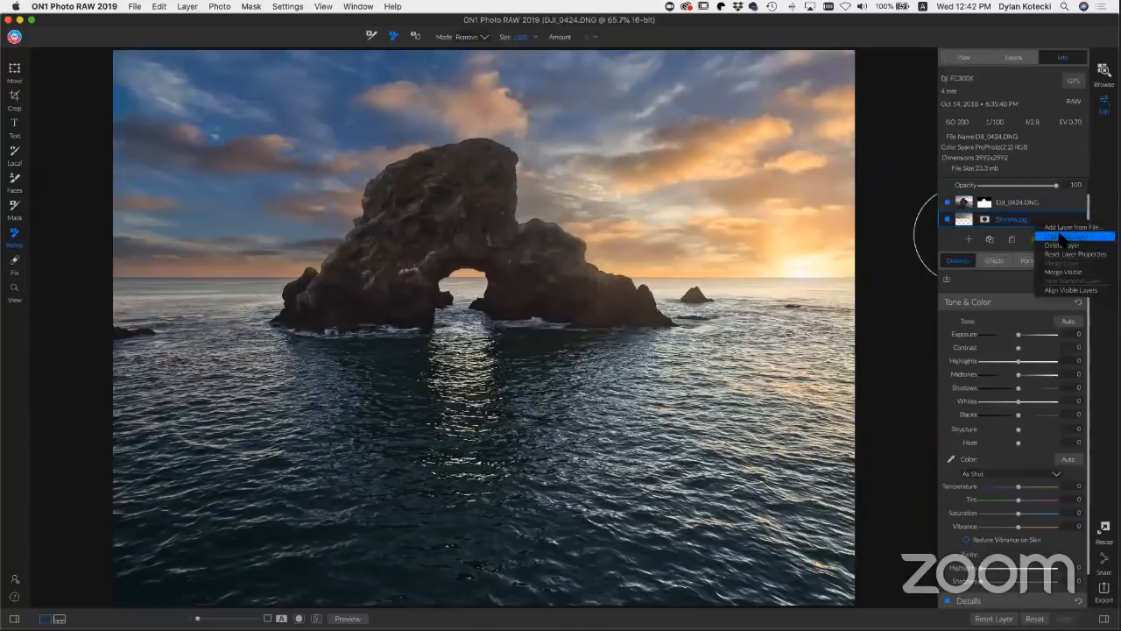
pyautogui.click(1060, 237)
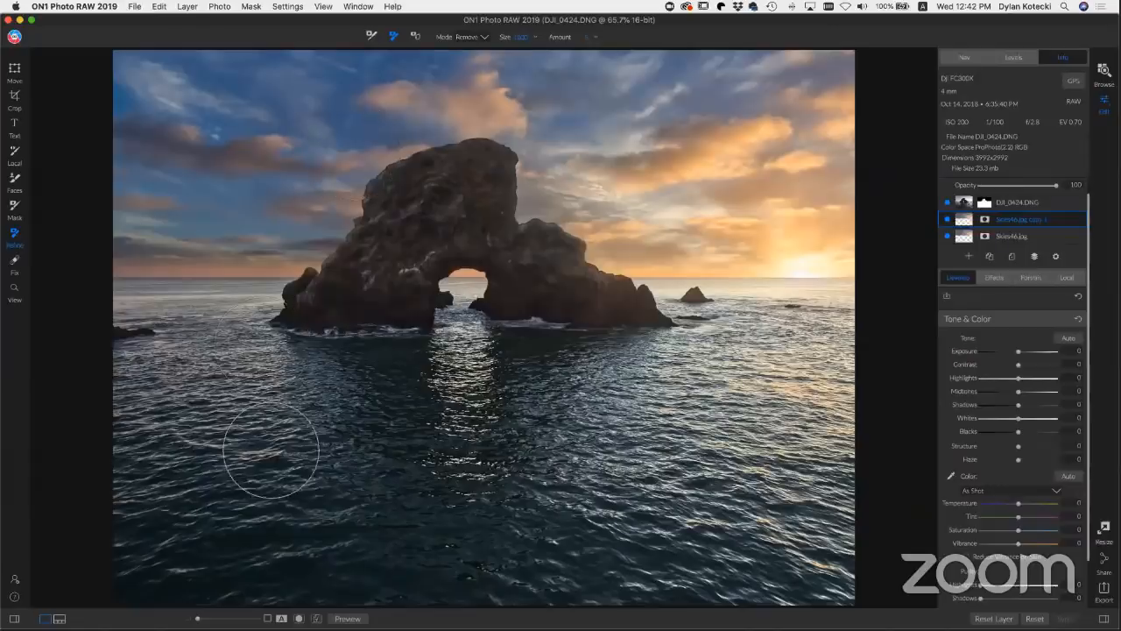
pyautogui.moveTo(1067, 224); pyautogui.dragTo(1064, 202)
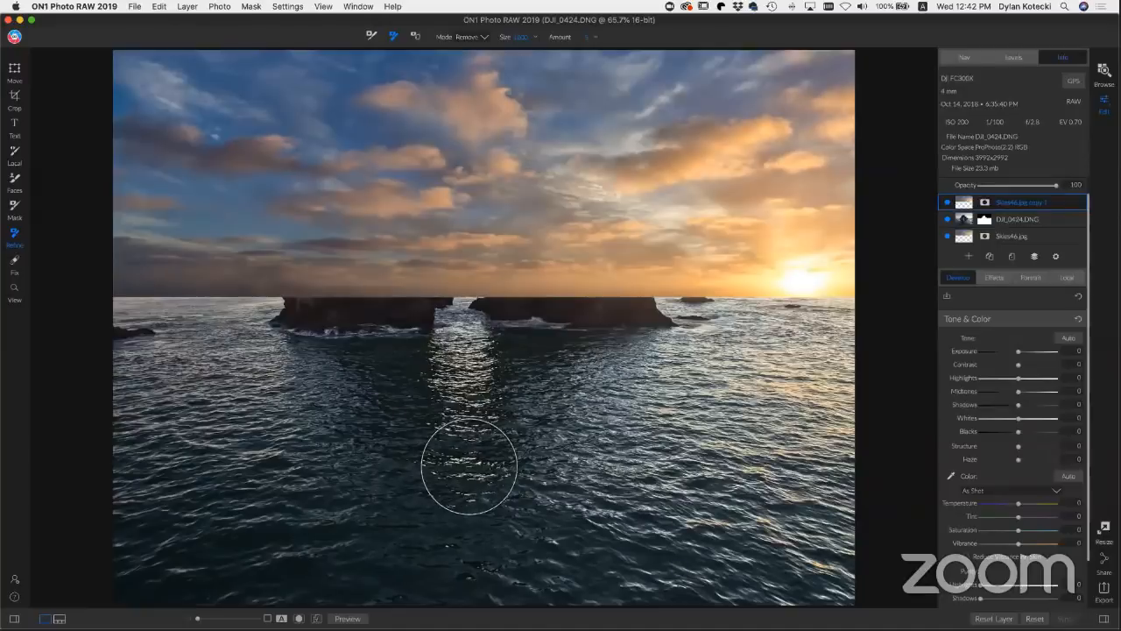
# Step: Flip the sky copy vertically, set its opacity to about 50 and position it over the water, mirrored at the horizon
pyautogui.press('v')
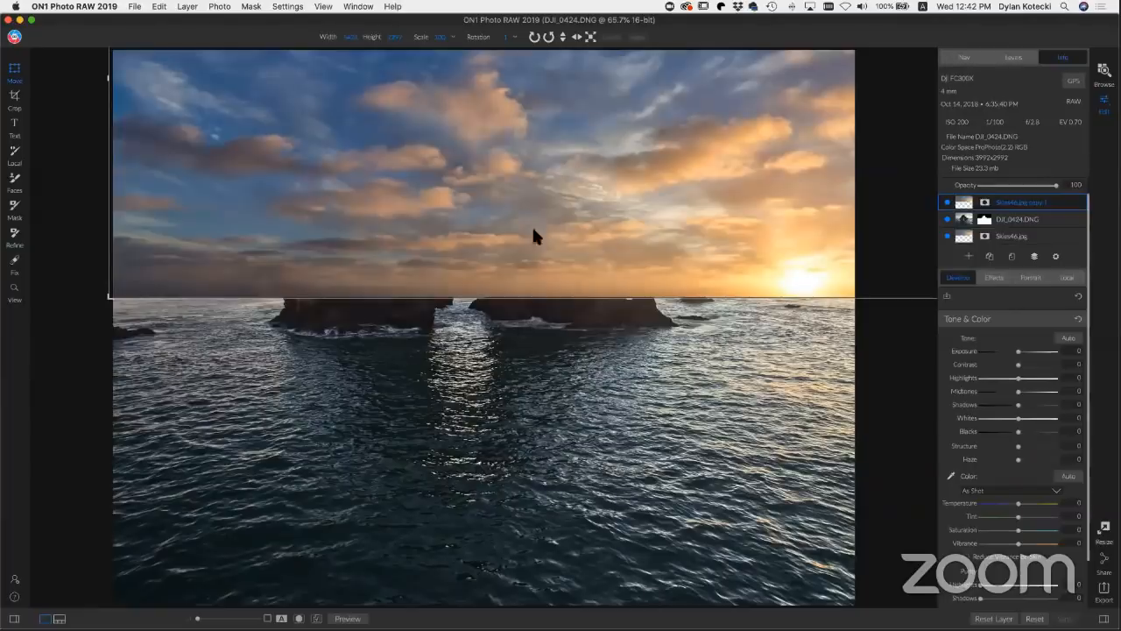
pyautogui.click(562, 38)
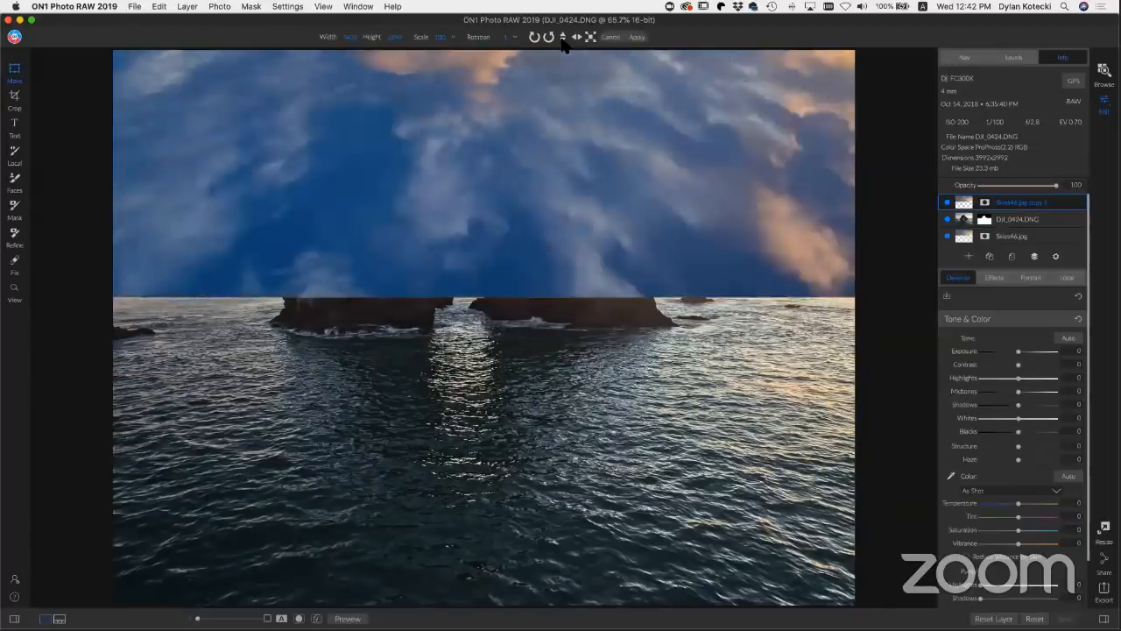
pyautogui.moveTo(498, 222); pyautogui.dragTo(481, 323)
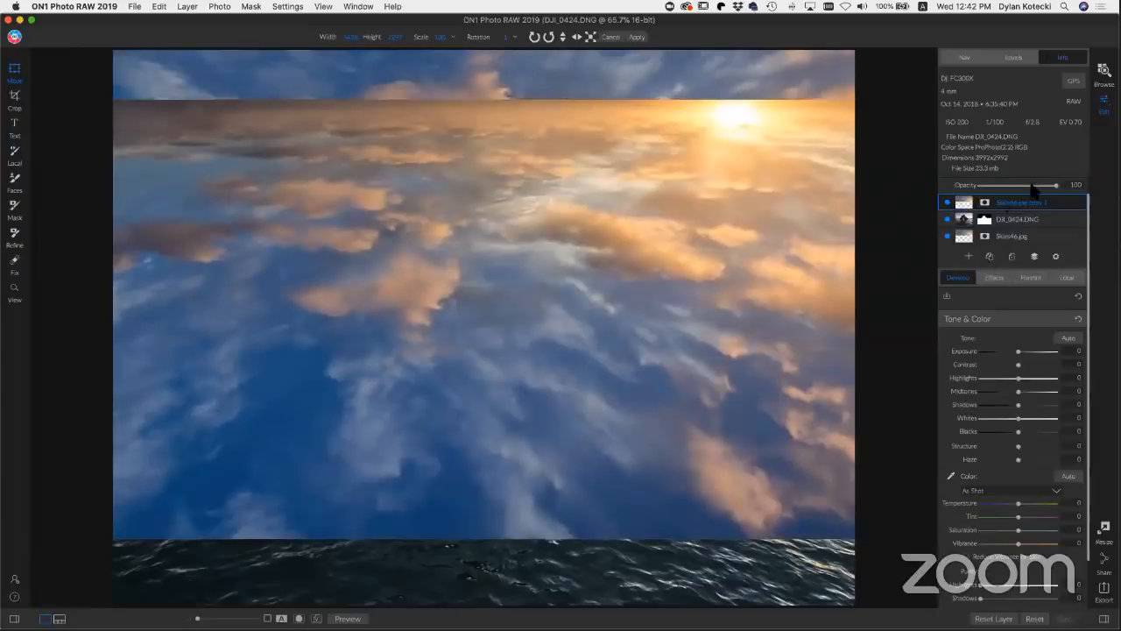
pyautogui.moveTo(1055, 185); pyautogui.dragTo(1018, 185)
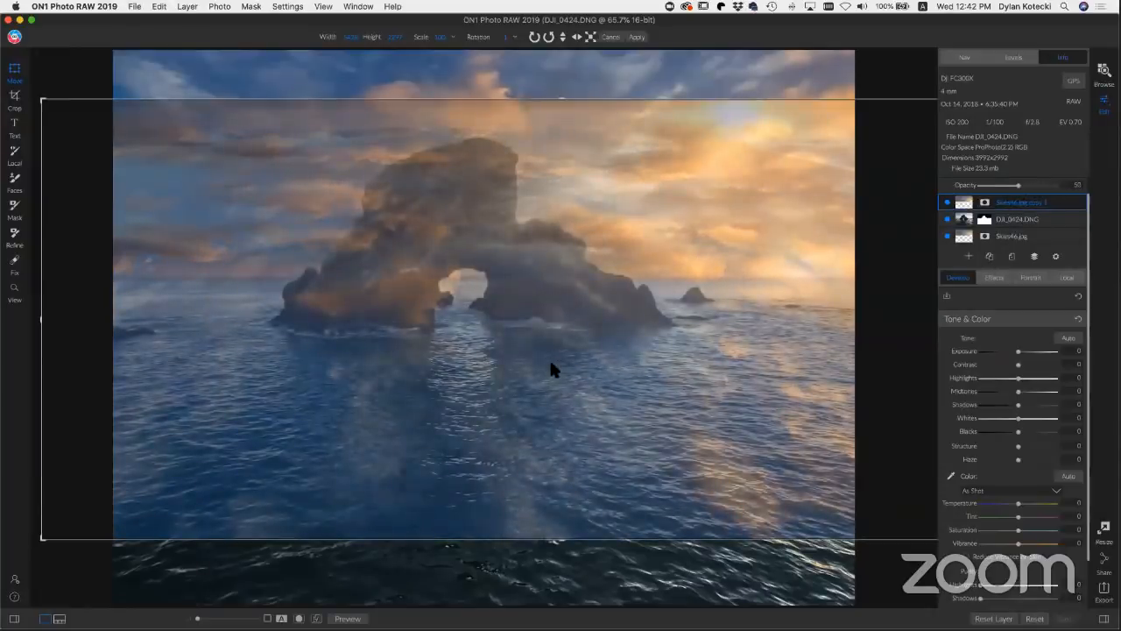
pyautogui.moveTo(551, 362); pyautogui.dragTo(694, 330)
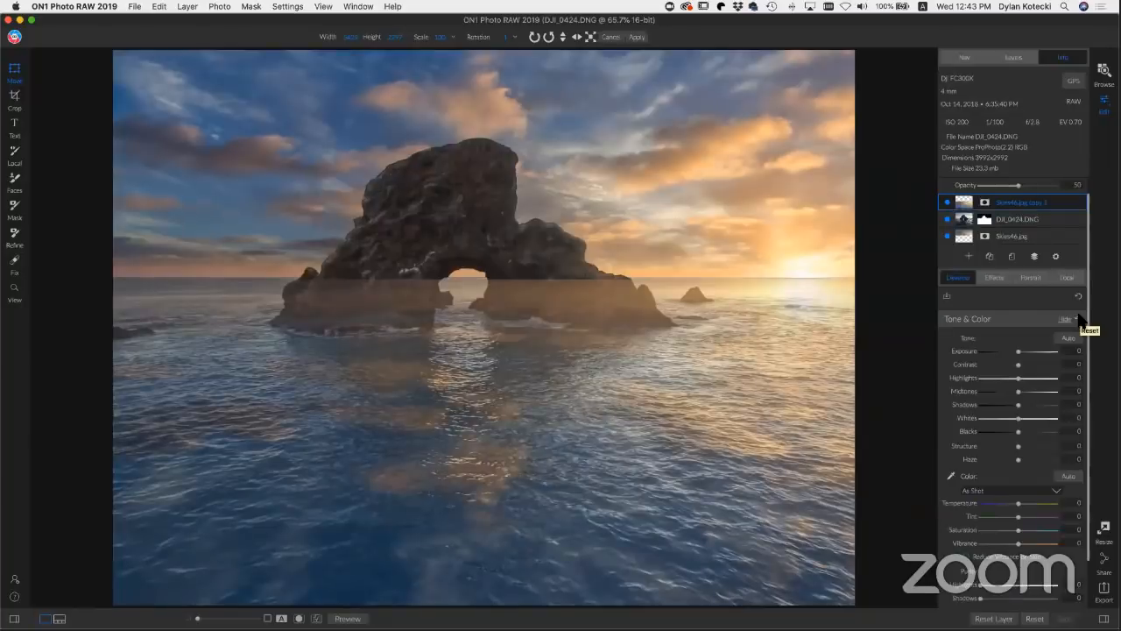
# Step: Set the flipped sky copy's blending mode to Overlay and its opacity to 67
pyautogui.click(1056, 256)
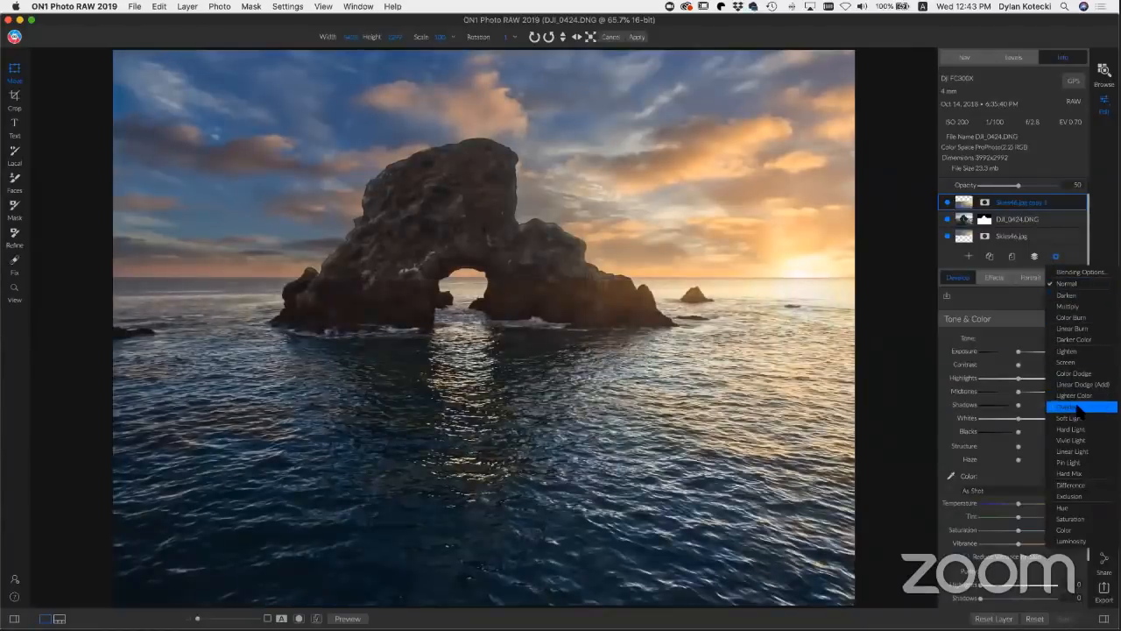
pyautogui.click(1078, 409)
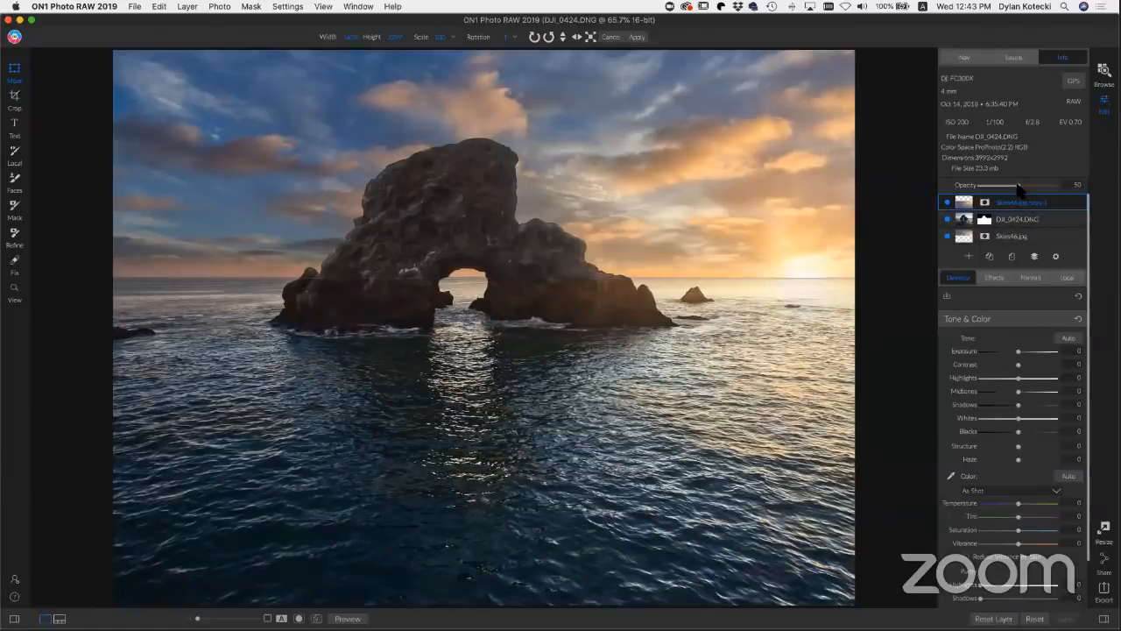
pyautogui.moveTo(1024, 186); pyautogui.dragTo(1028, 187)
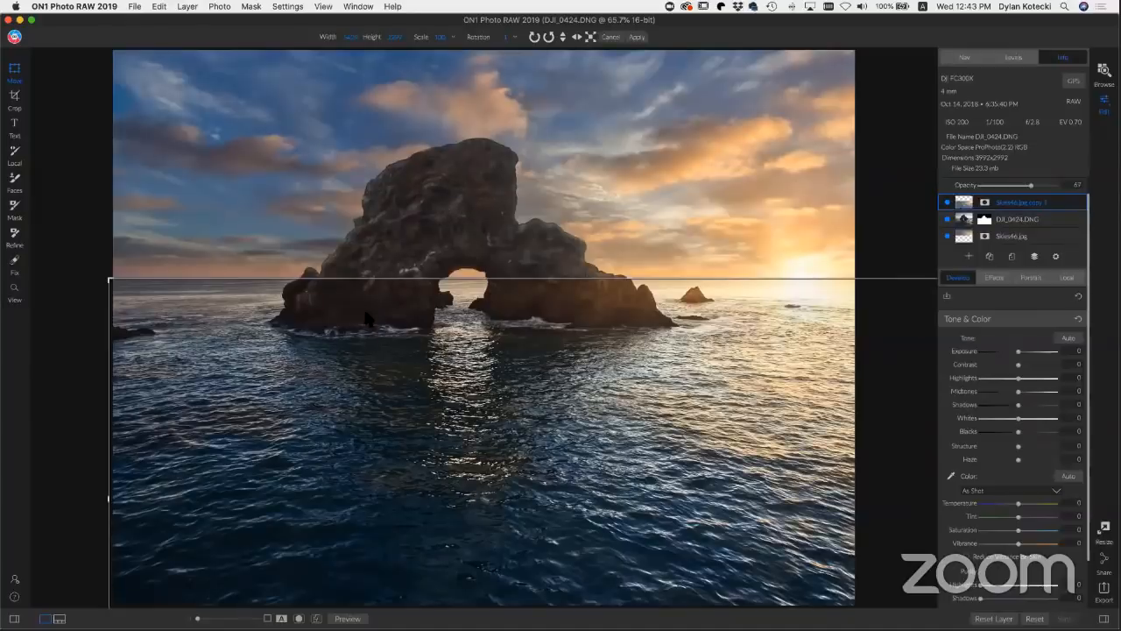
# Step: Mask the flipped sky copy off the rock arch and horizon with a Paint Out brush, Perfect Brush disabled, and compare with the layer hidden
pyautogui.press('b')
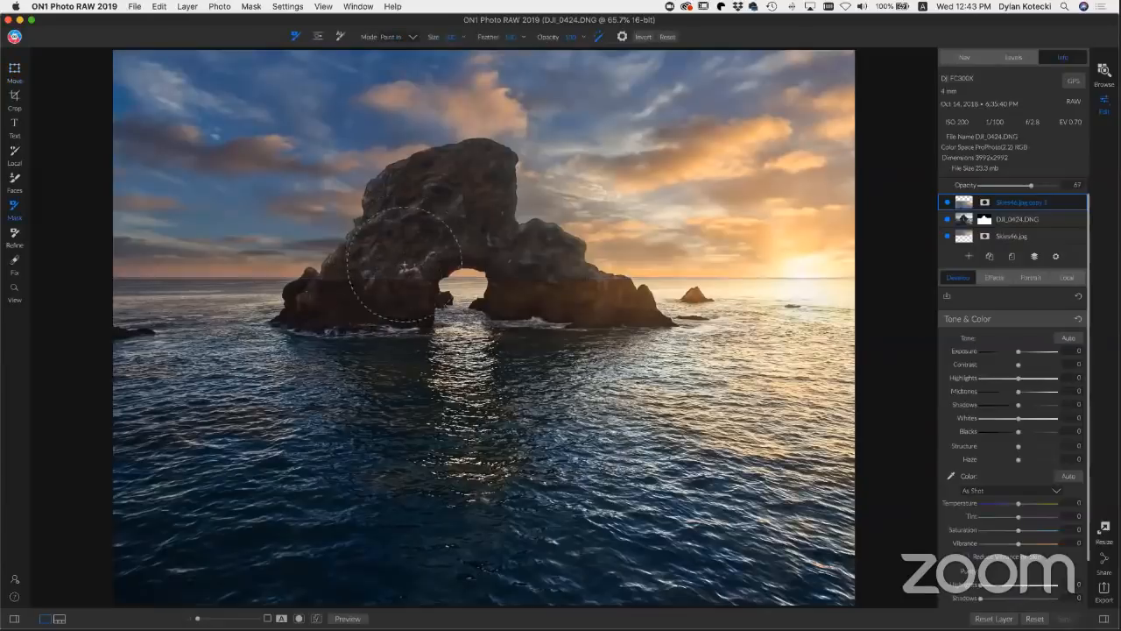
pyautogui.click(389, 307)
pyautogui.click(599, 37)
pyautogui.click(292, 288)
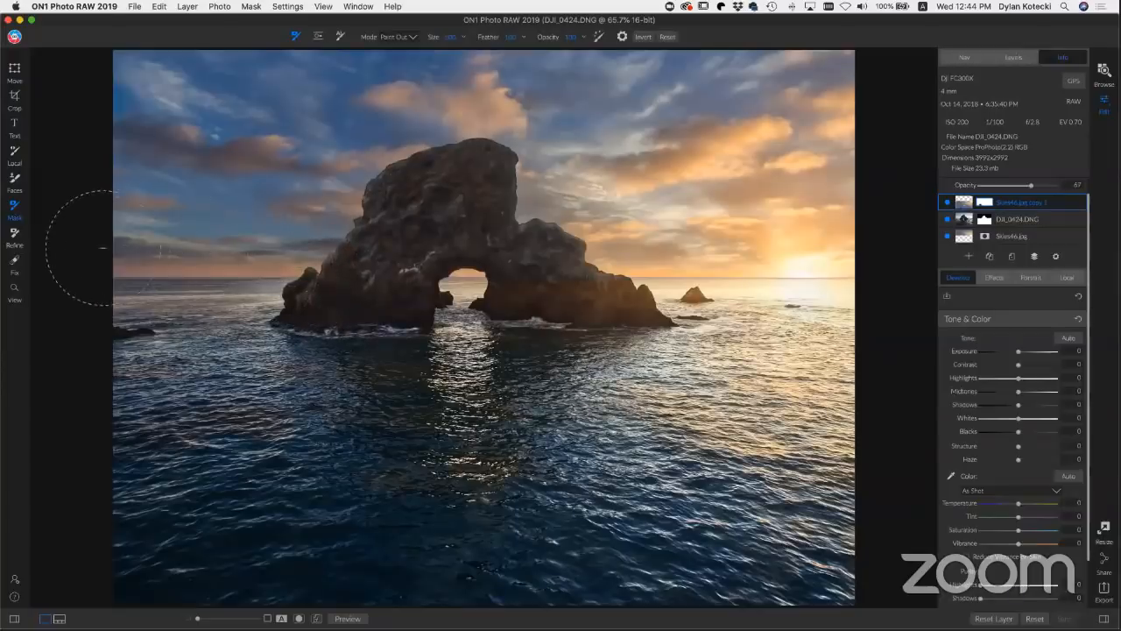
pyautogui.moveTo(104, 247); pyautogui.dragTo(224, 245)
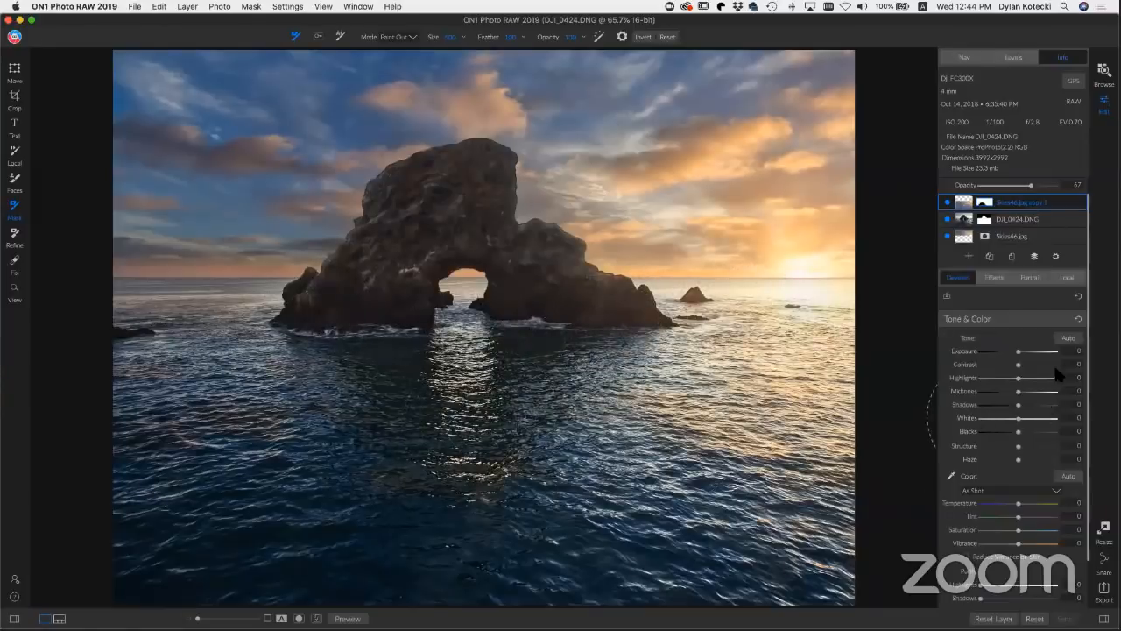
pyautogui.click(947, 203)
pyautogui.click(947, 203)
# Step: Delete the flipped sky copy and the Skies46.jpg layer, keeping only the masked DJI_0424.DNG layer
pyautogui.rightClick(1038, 208)
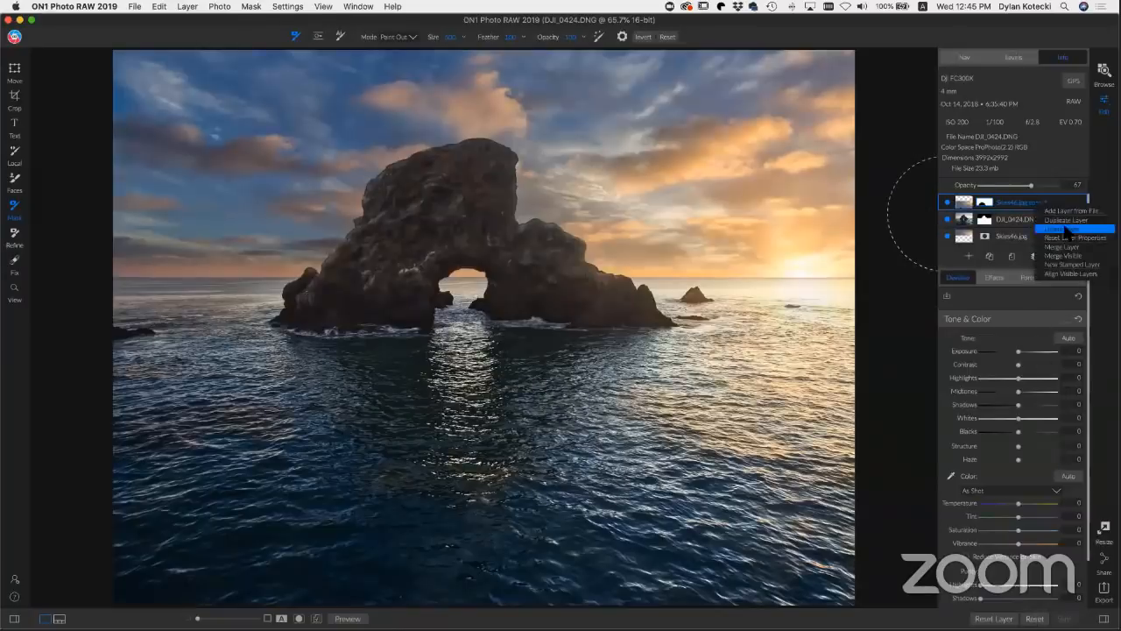
pyautogui.click(1068, 228)
pyautogui.rightClick(1041, 221)
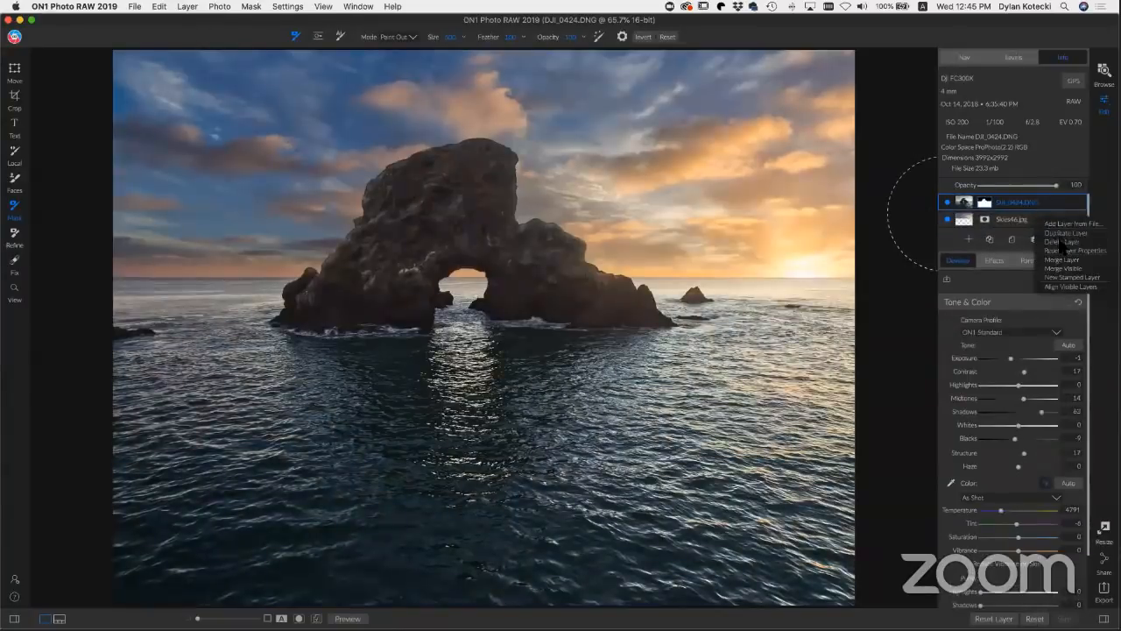
pyautogui.click(1062, 241)
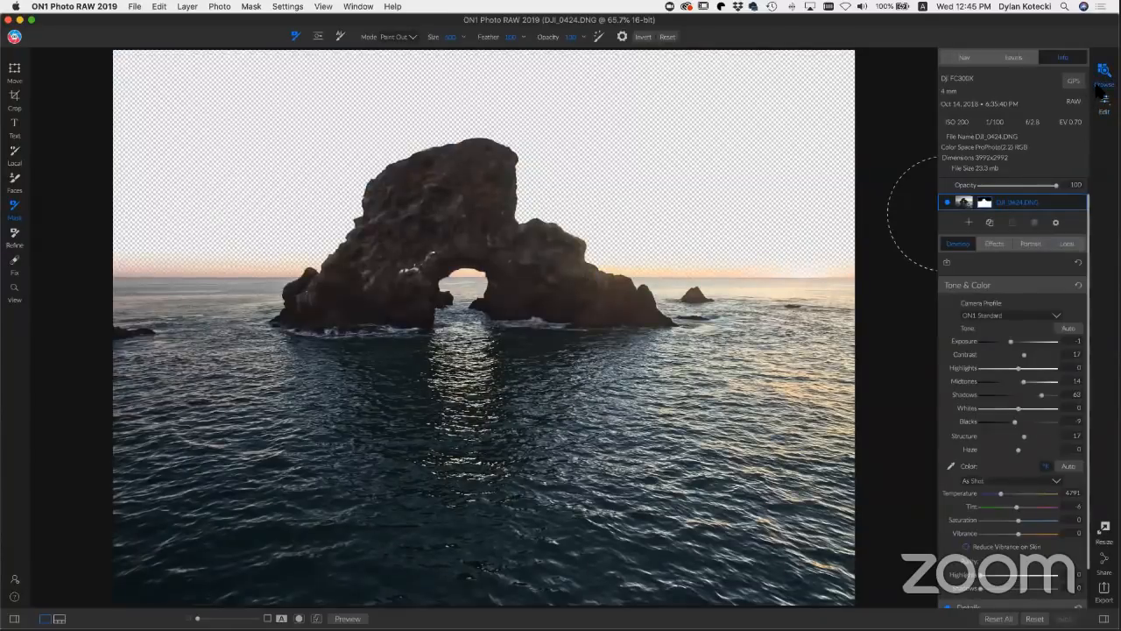
# Step: Return to the Masking & Brushing album and open the tree-and-rocks photo _MG_4643.CR2 for editing
pyautogui.click(1100, 81)
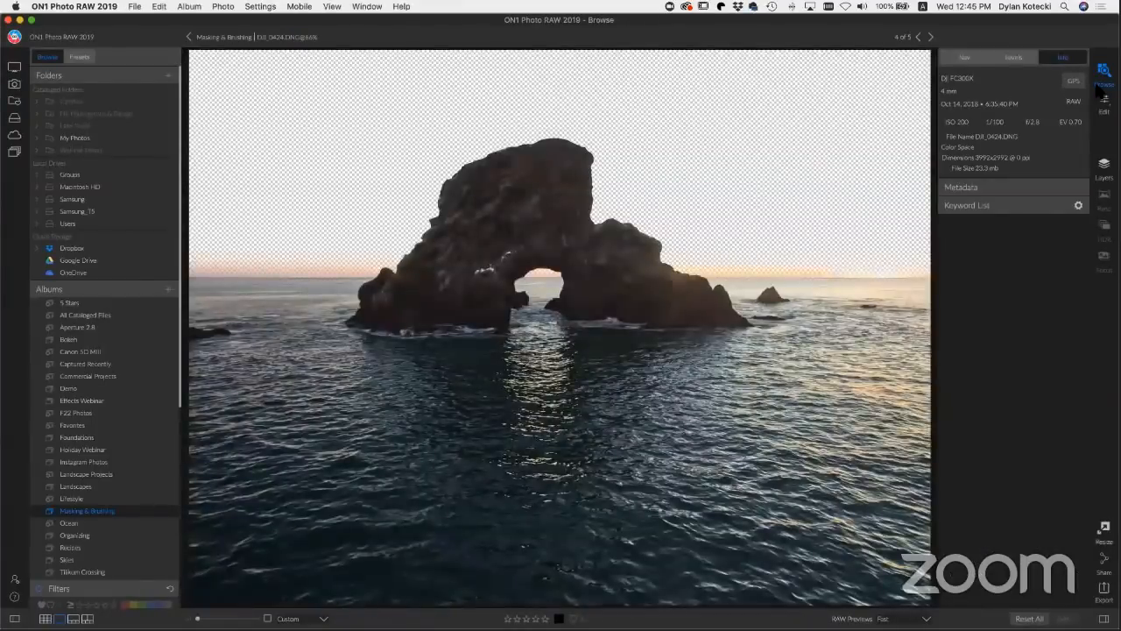
pyautogui.click(243, 40)
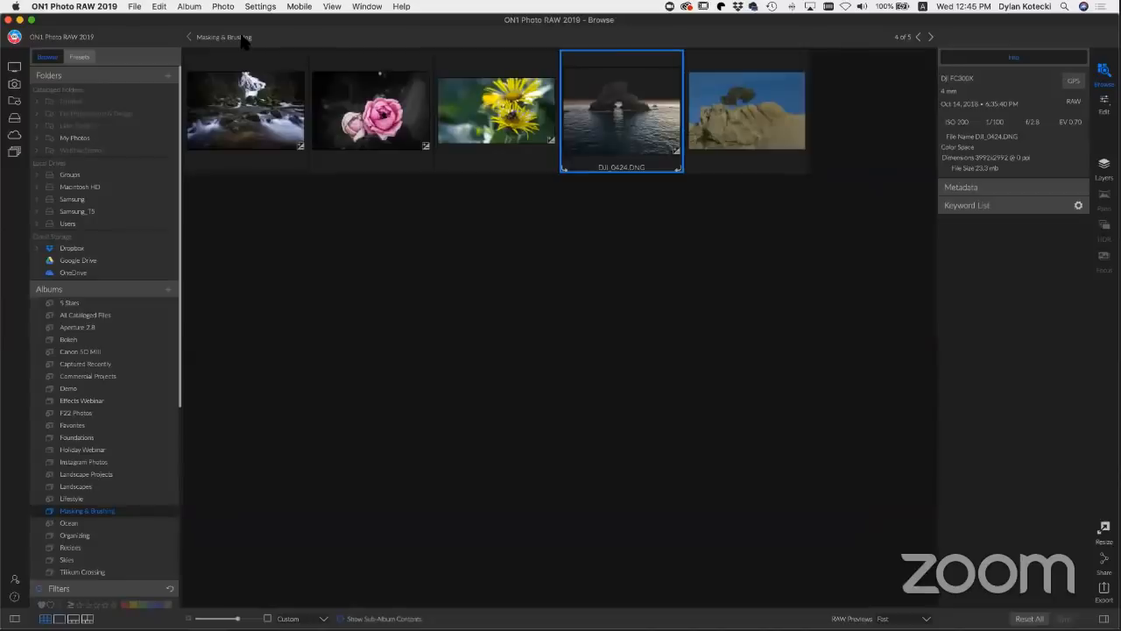
pyautogui.doubleClick(741, 116)
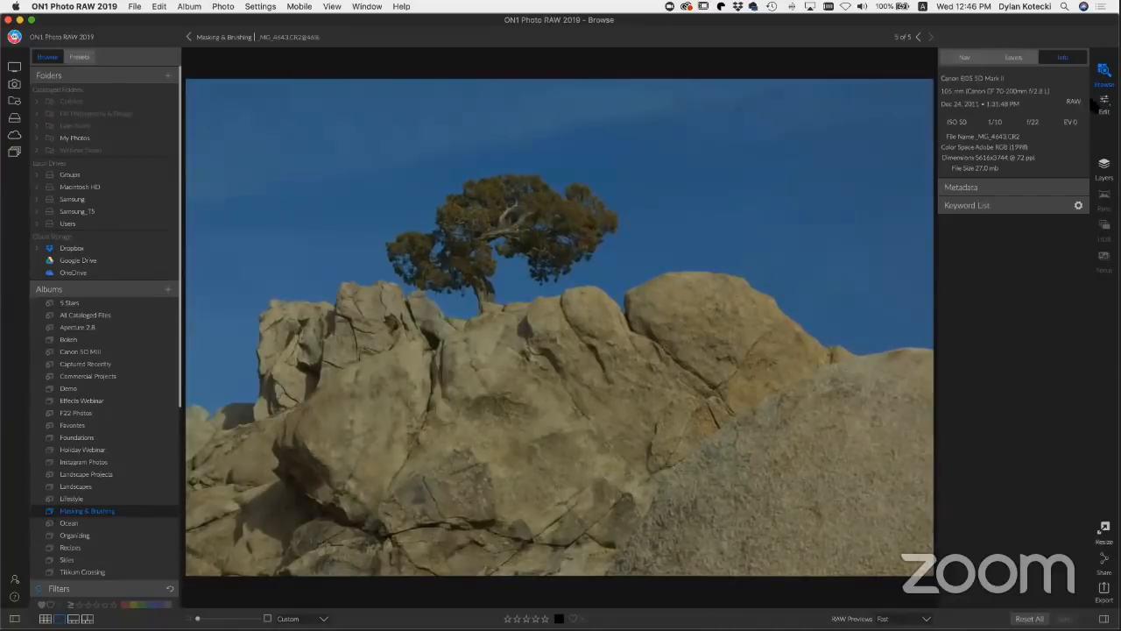
pyautogui.click(1104, 103)
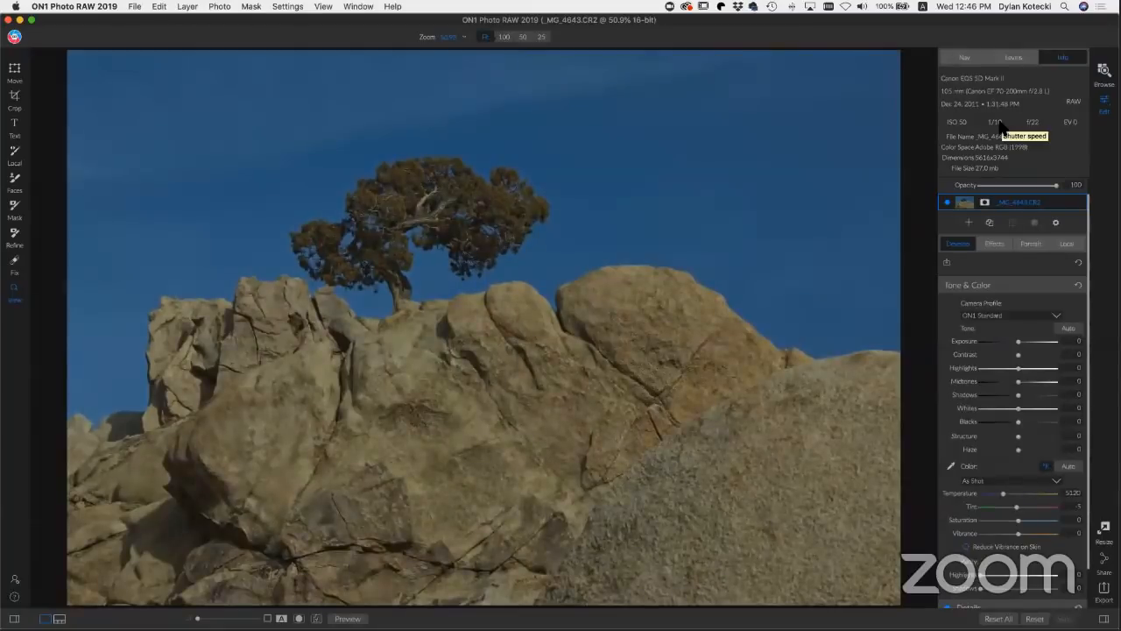
# Step: Mark the blue sky around the tree and above the rocks for removal with the Quick Mask Brush in Drop mode
pyautogui.click(13, 210)
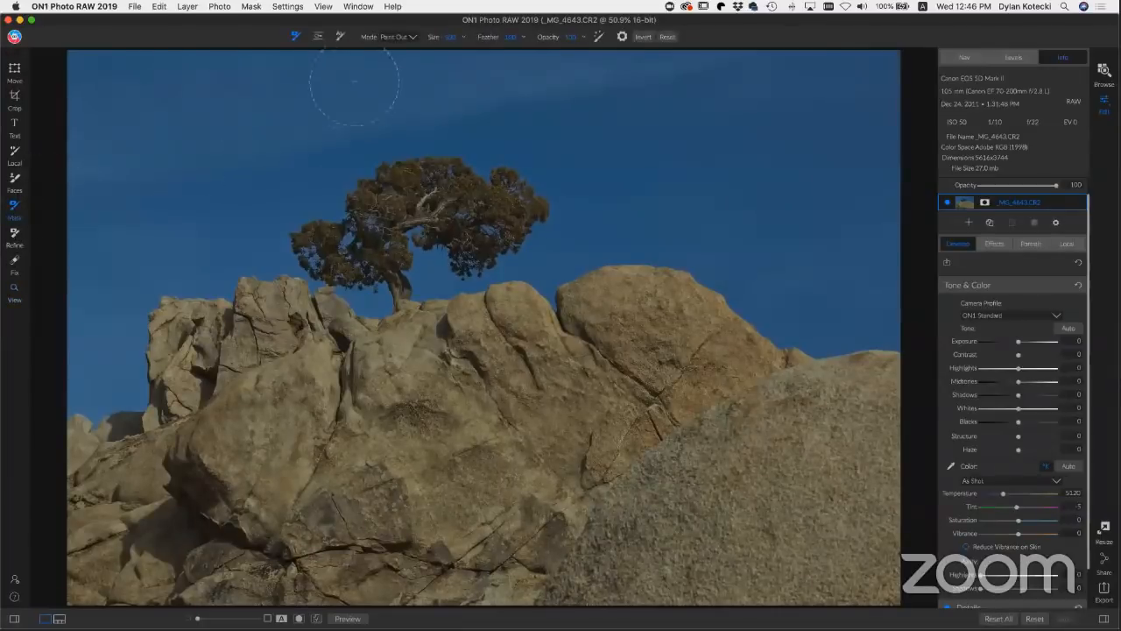
pyautogui.click(340, 38)
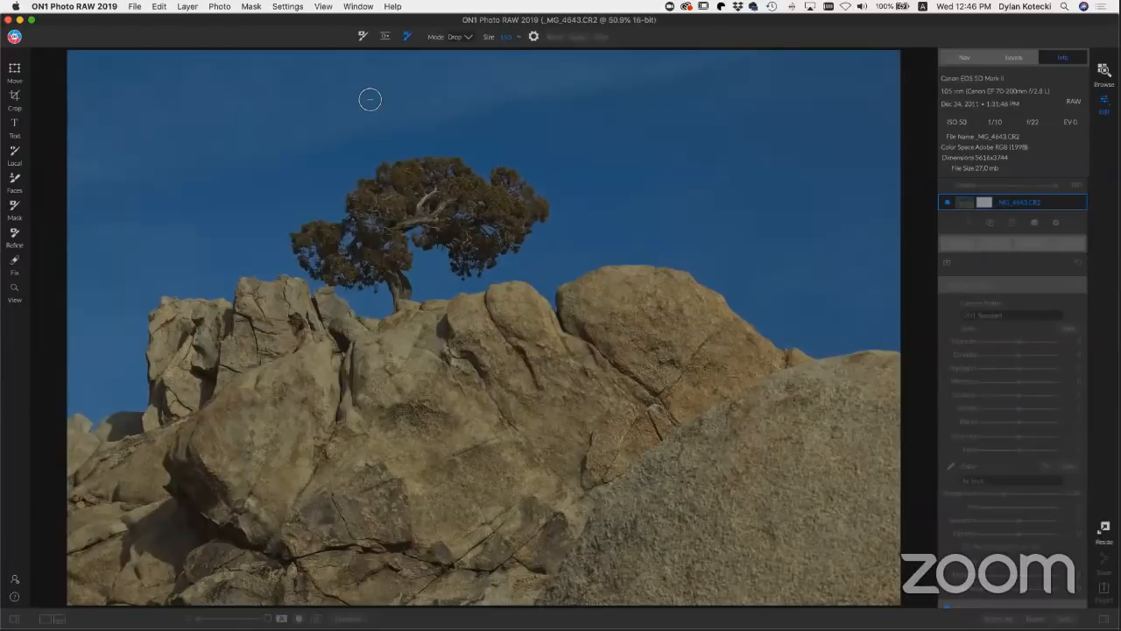
pyautogui.click(455, 37)
pyautogui.click(471, 35)
pyautogui.press('x')
pyautogui.press('x')
pyautogui.click(533, 37)
pyautogui.click(533, 38)
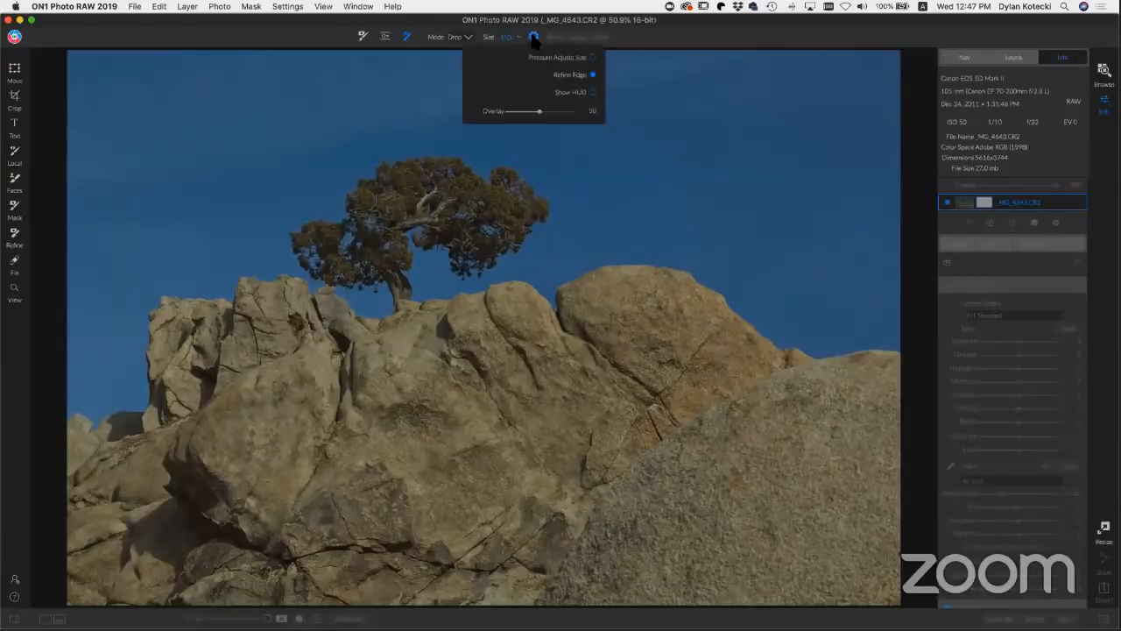
pyautogui.click(533, 37)
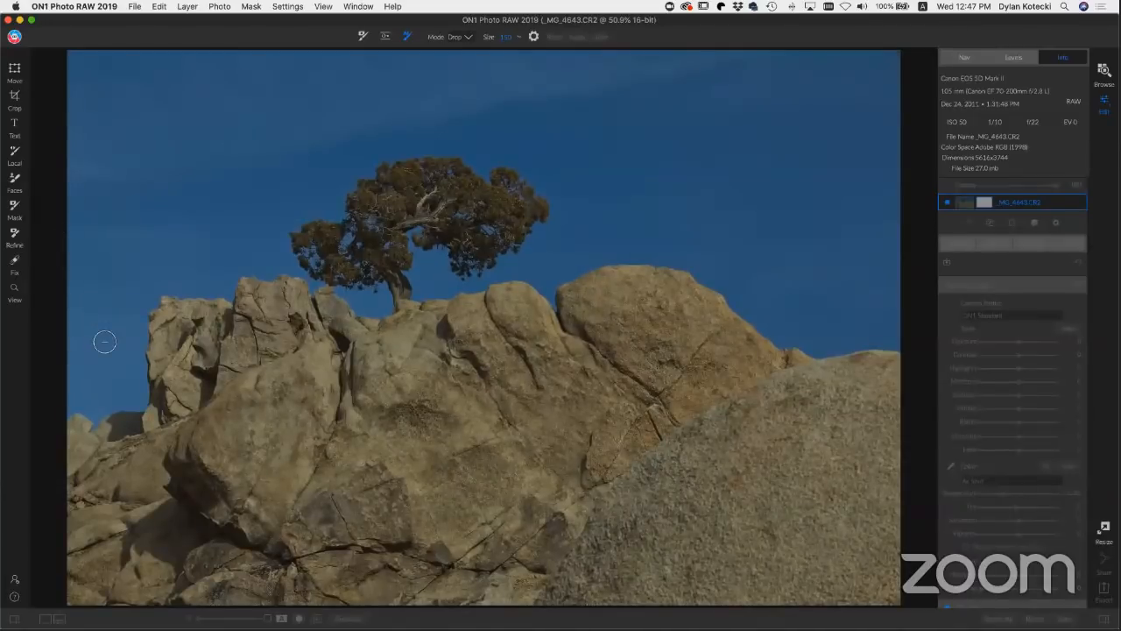
pyautogui.moveTo(105, 355); pyautogui.dragTo(107, 378)
pyautogui.moveTo(109, 325)
pyautogui.mouseDown()
pyautogui.moveTo(110, 238)
pyautogui.moveTo(175, 183)
pyautogui.moveTo(231, 212)
pyautogui.moveTo(250, 121)
pyautogui.moveTo(140, 88)
pyautogui.moveTo(158, 67)
pyautogui.moveTo(465, 79)
pyautogui.mouseUp()
pyautogui.moveTo(554, 93)
pyautogui.mouseDown()
pyautogui.moveTo(718, 105)
pyautogui.moveTo(820, 165)
pyautogui.moveTo(825, 280)
pyautogui.moveTo(815, 302)
pyautogui.moveTo(656, 195)
pyautogui.moveTo(583, 166)
pyautogui.mouseUp()
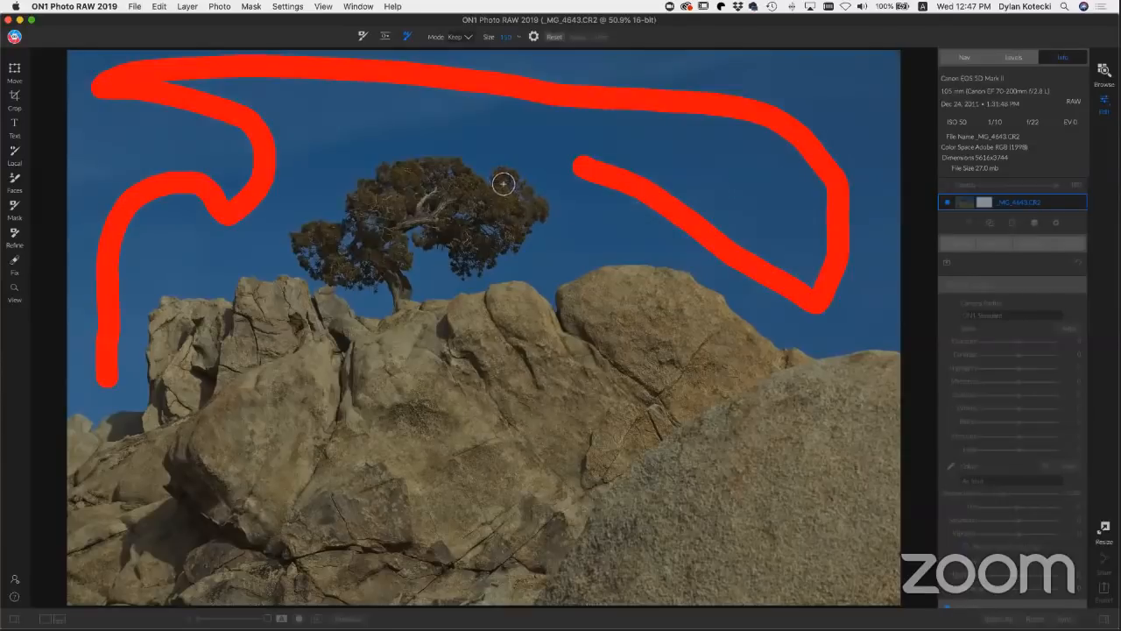
# Step: Mark the tree's branches and the rocks below it as areas to keep with the Quick Mask Brush in Keep mode
pyautogui.moveTo(503, 183)
pyautogui.mouseDown()
pyautogui.moveTo(513, 225)
pyautogui.moveTo(473, 191)
pyautogui.mouseUp()
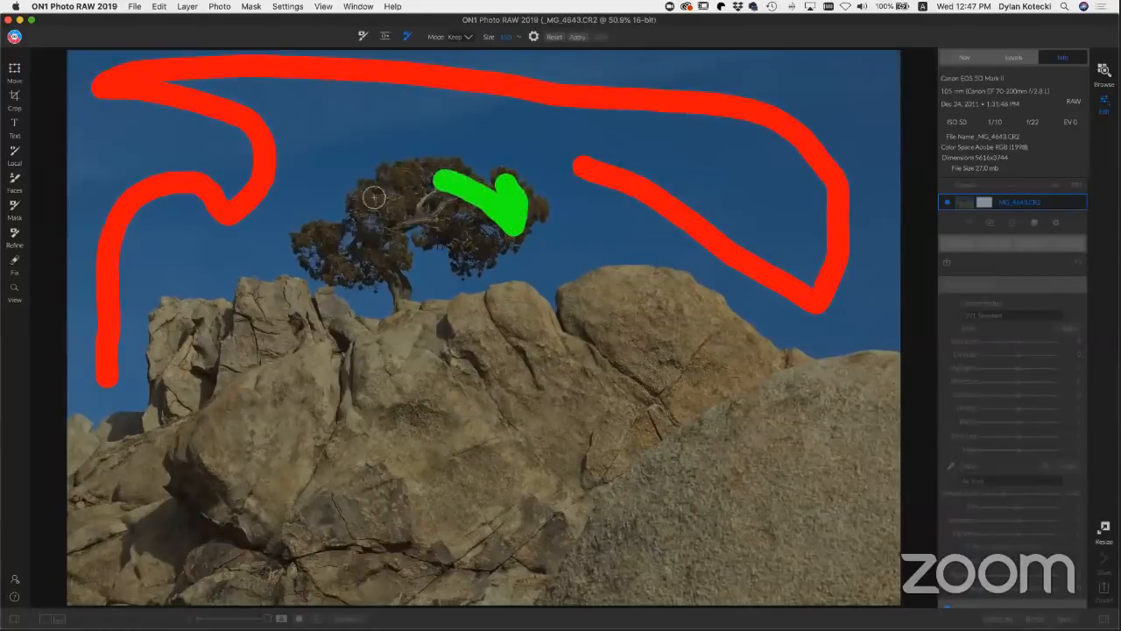
pyautogui.moveTo(366, 205); pyautogui.dragTo(410, 177)
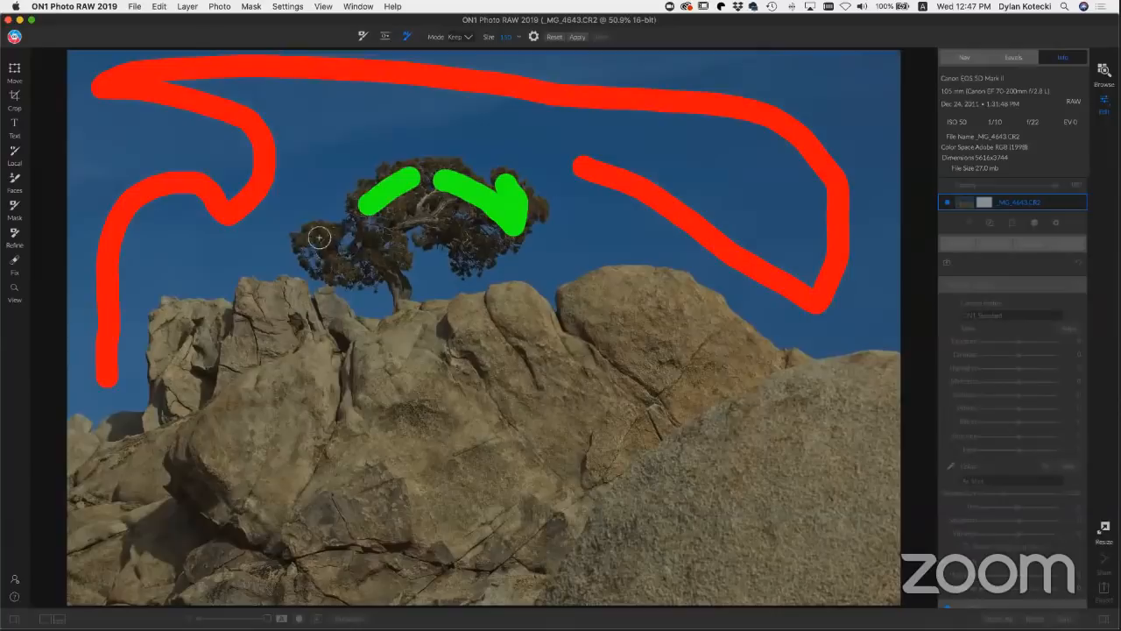
pyautogui.moveTo(314, 232)
pyautogui.mouseDown()
pyautogui.moveTo(347, 276)
pyautogui.moveTo(364, 272)
pyautogui.moveTo(373, 236)
pyautogui.moveTo(404, 213)
pyautogui.moveTo(453, 215)
pyautogui.moveTo(478, 250)
pyautogui.mouseUp()
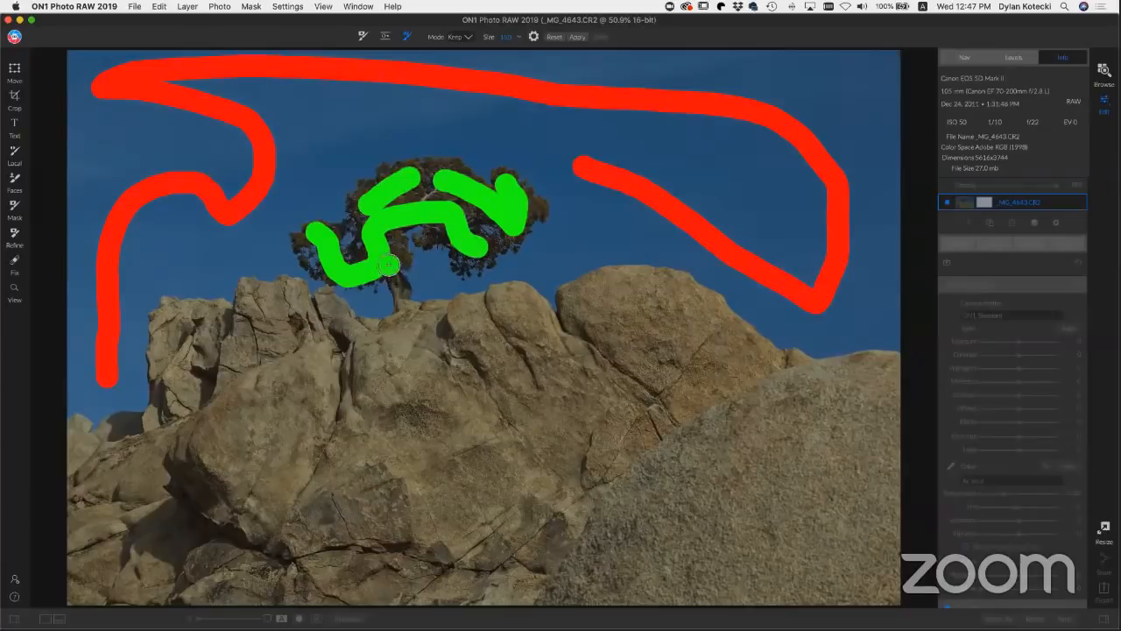
pyautogui.moveTo(403, 313)
pyautogui.mouseDown()
pyautogui.moveTo(399, 399)
pyautogui.moveTo(229, 428)
pyautogui.moveTo(119, 530)
pyautogui.moveTo(392, 495)
pyautogui.mouseUp()
pyautogui.moveTo(536, 474)
pyautogui.mouseDown()
pyautogui.moveTo(618, 475)
pyautogui.moveTo(755, 506)
pyautogui.moveTo(816, 538)
pyautogui.mouseUp()
pyautogui.moveTo(700, 338)
pyautogui.mouseDown()
pyautogui.moveTo(586, 351)
pyautogui.moveTo(195, 604)
pyautogui.mouseUp()
pyautogui.moveTo(186, 338); pyautogui.dragTo(291, 334)
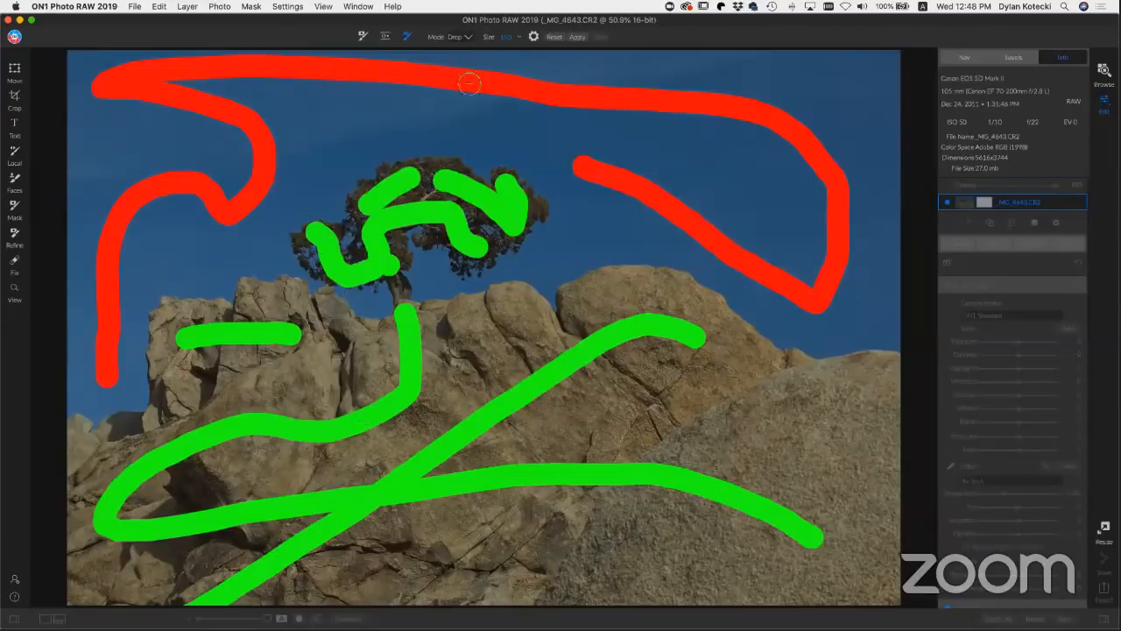
# Step: Apply the Quick Mask strokes, then mark the missed sky patches beneath the tree in Drop mode and apply them
pyautogui.click(575, 39)
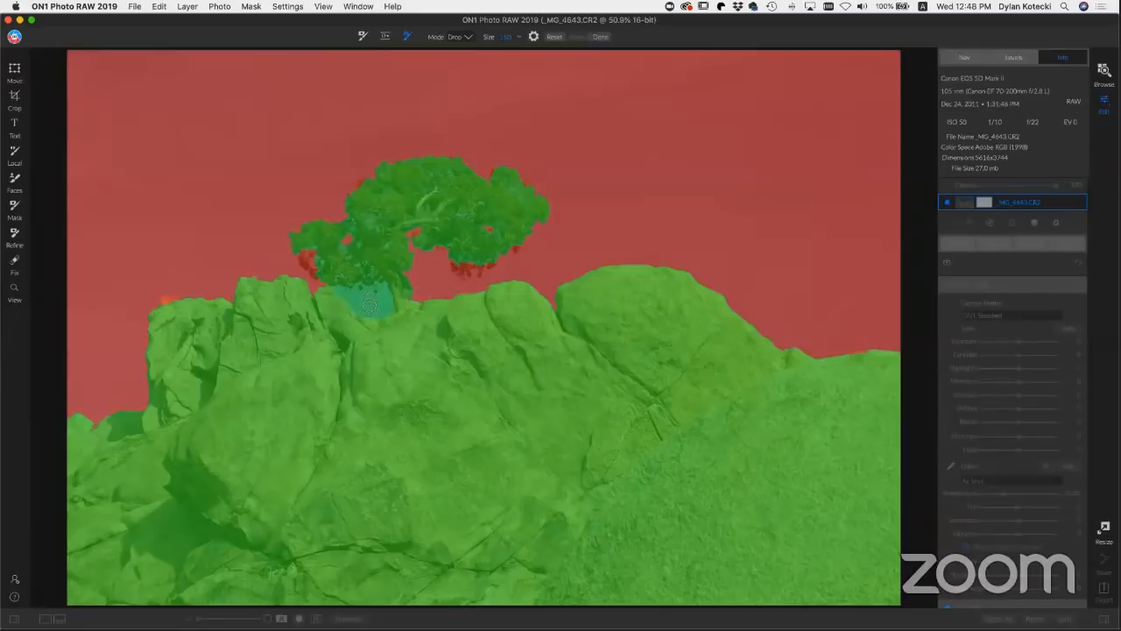
pyautogui.click(369, 303)
pyautogui.click(378, 303)
pyautogui.press('x')
pyautogui.click(514, 249)
pyautogui.click(578, 36)
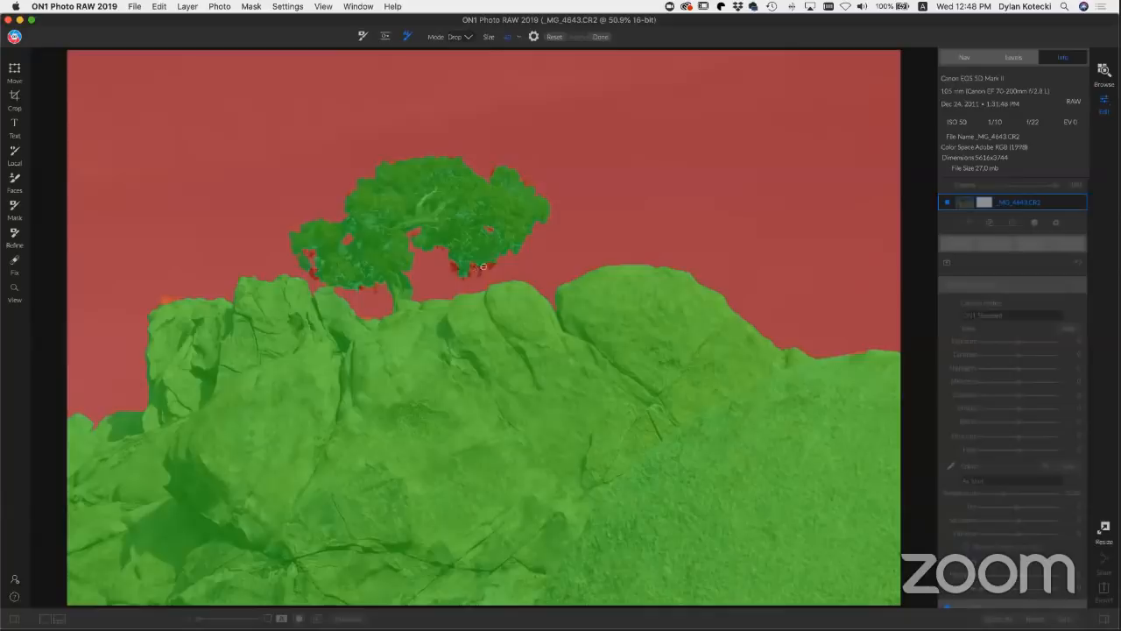
# Step: Drop the remaining sky around the tree's lower foliage and finish the quick mask
pyautogui.click(490, 264)
pyautogui.click(454, 267)
pyautogui.click(578, 37)
pyautogui.click(577, 38)
pyautogui.click(601, 39)
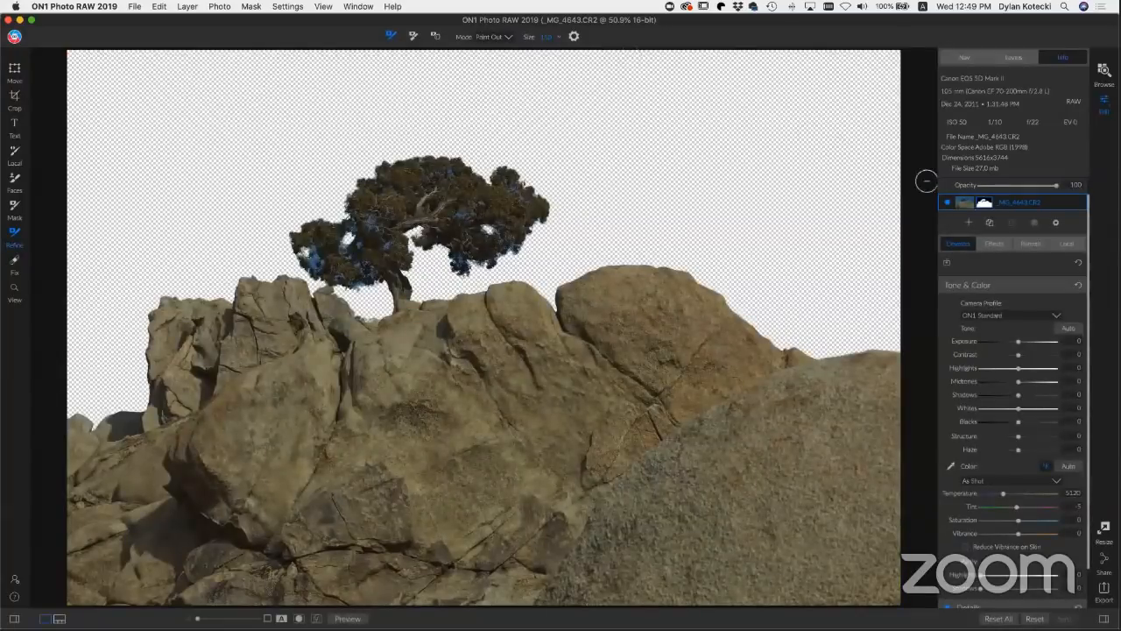
# Step: Open the mask options of the _MG_4643.CR2 layer and examine its Density and Feather settings
pyautogui.click(985, 203)
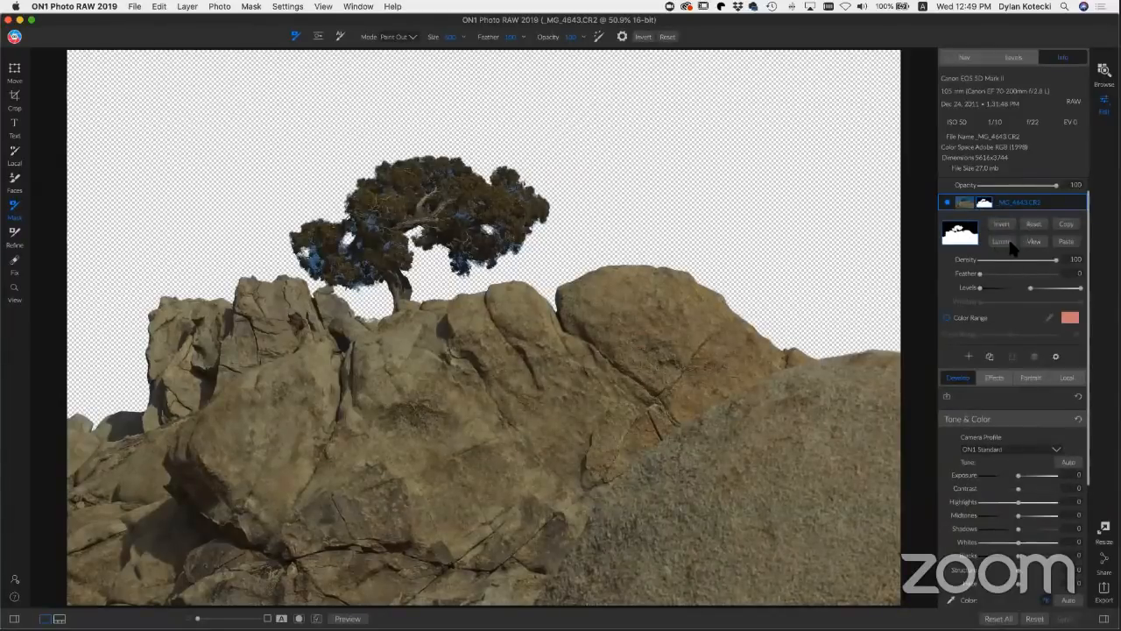
pyautogui.scroll(-1, 1016, 244)
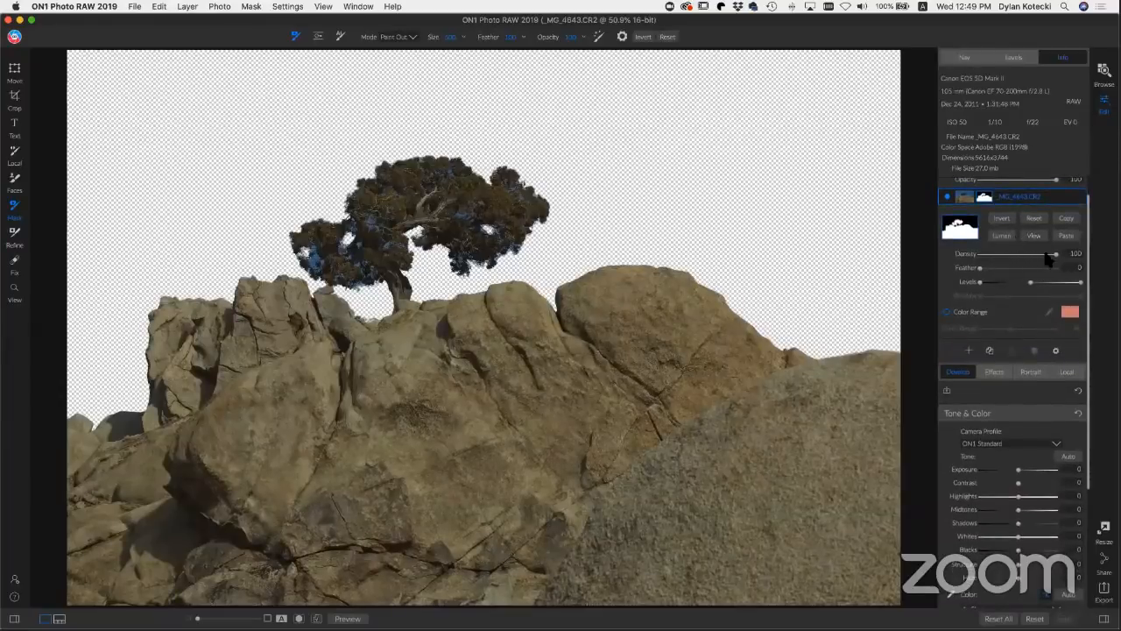
pyautogui.moveTo(1056, 254); pyautogui.dragTo(1079, 261)
pyautogui.moveTo(981, 268)
pyautogui.mouseDown()
pyautogui.moveTo(1042, 276)
pyautogui.moveTo(960, 270)
pyautogui.mouseUp()
# Step: Clear the blue sky remnants from the tree's foliage with the Refine Brush in Paint Out mode
pyautogui.click(14, 232)
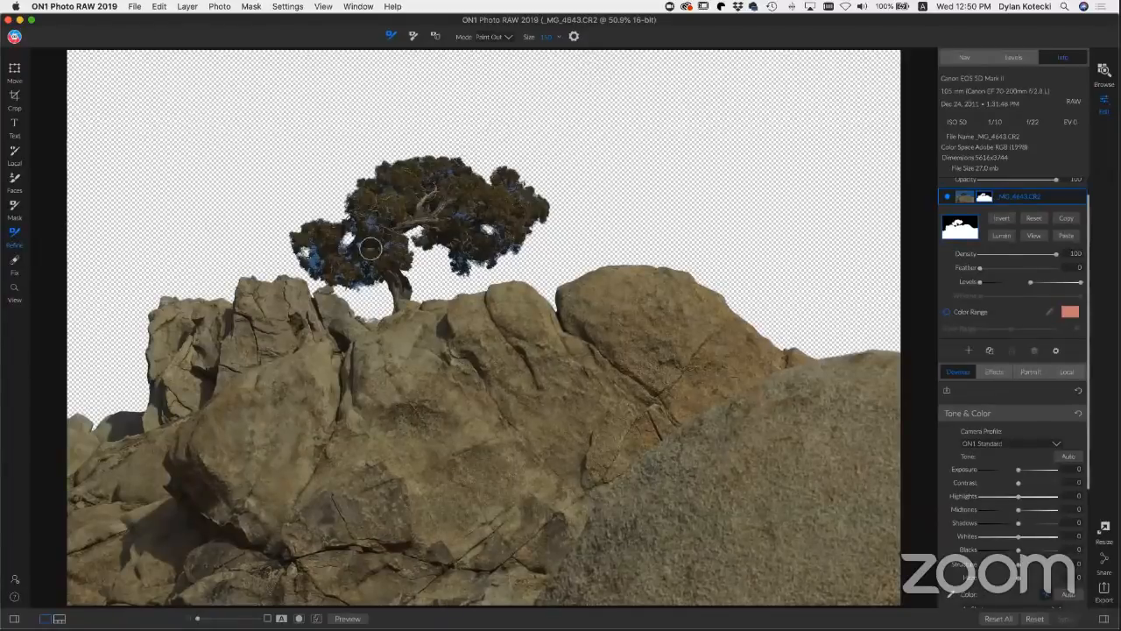
pyautogui.moveTo(316, 244)
pyautogui.mouseDown()
pyautogui.moveTo(317, 259)
pyautogui.moveTo(366, 261)
pyautogui.moveTo(374, 217)
pyautogui.moveTo(388, 248)
pyautogui.mouseUp()
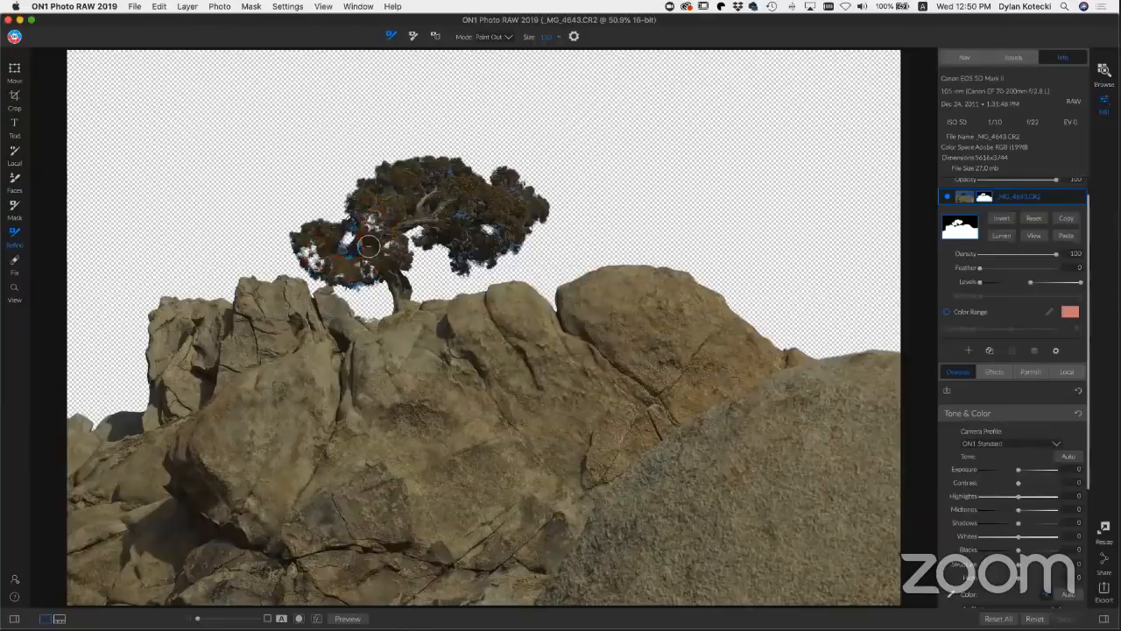
pyautogui.moveTo(353, 221); pyautogui.dragTo(354, 222)
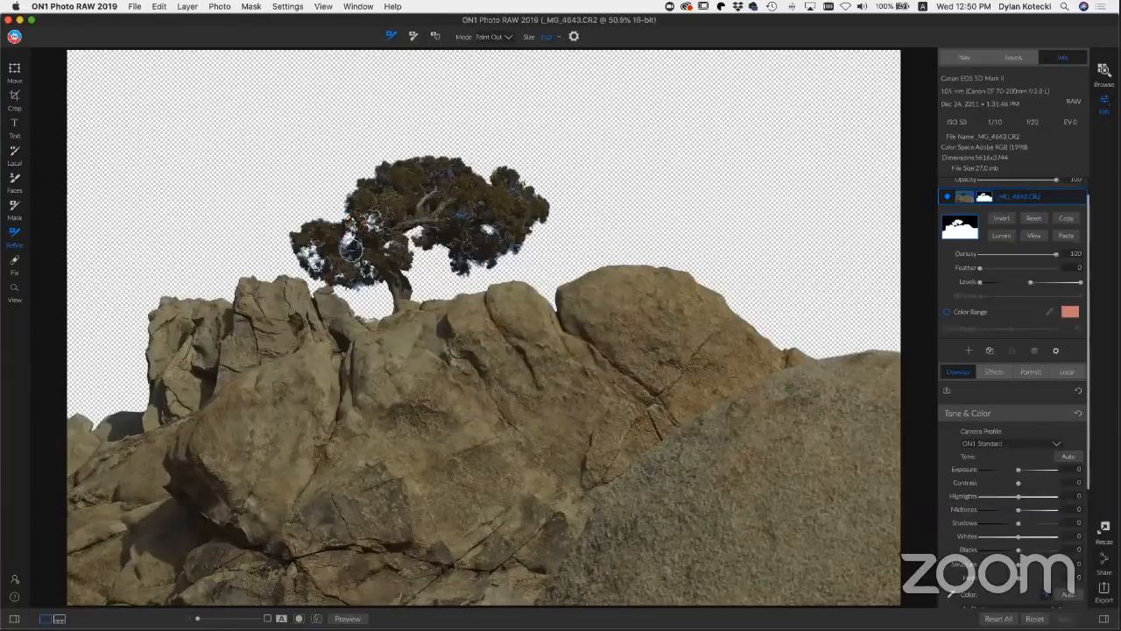
pyautogui.moveTo(352, 250); pyautogui.dragTo(361, 247)
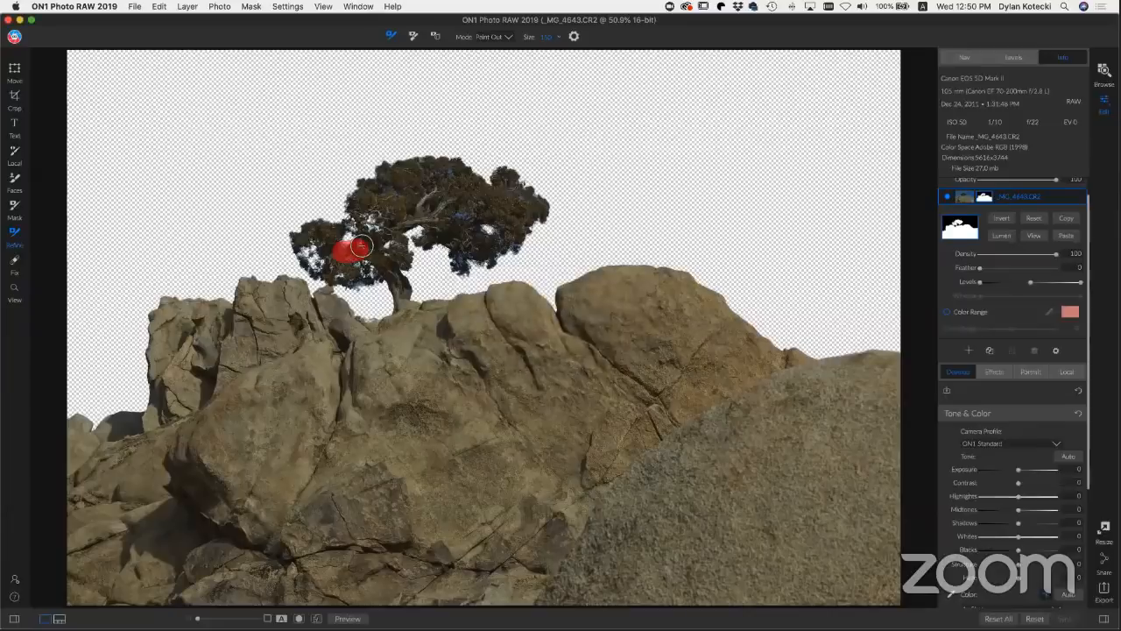
pyautogui.moveTo(505, 182)
pyautogui.mouseDown()
pyautogui.moveTo(527, 211)
pyautogui.moveTo(511, 242)
pyautogui.moveTo(502, 247)
pyautogui.moveTo(501, 224)
pyautogui.moveTo(493, 252)
pyautogui.moveTo(458, 262)
pyautogui.moveTo(469, 225)
pyautogui.moveTo(442, 159)
pyautogui.moveTo(383, 180)
pyautogui.moveTo(456, 178)
pyautogui.mouseUp()
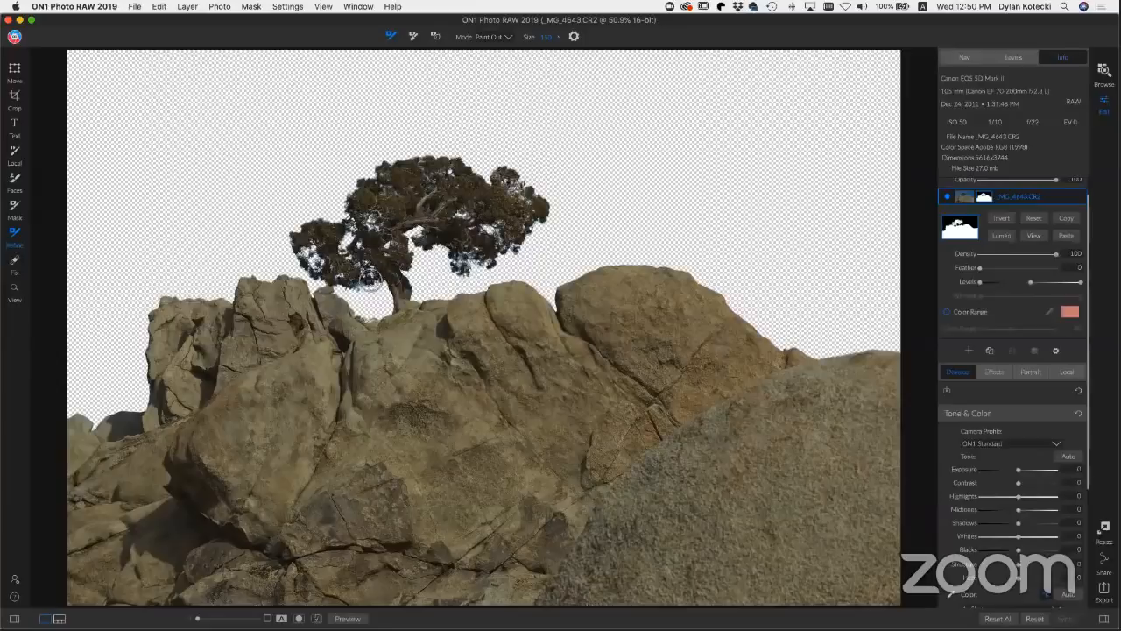
pyautogui.moveTo(370, 278); pyautogui.dragTo(340, 278)
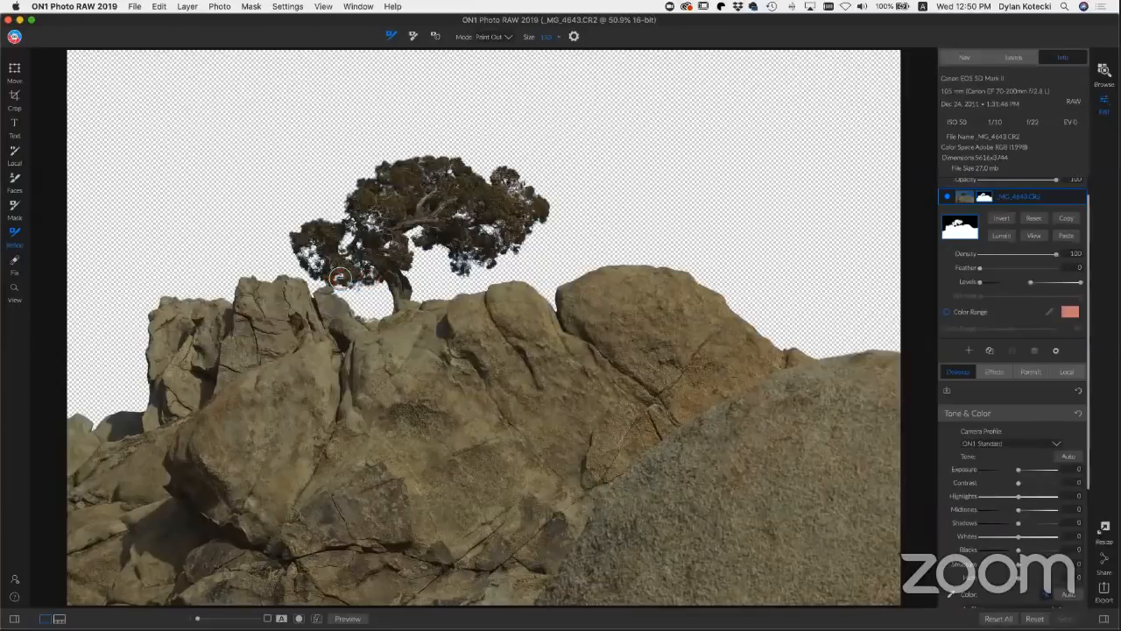
pyautogui.click(465, 261)
pyautogui.moveTo(465, 260)
pyautogui.mouseDown()
pyautogui.moveTo(442, 224)
pyautogui.moveTo(428, 235)
pyautogui.mouseUp()
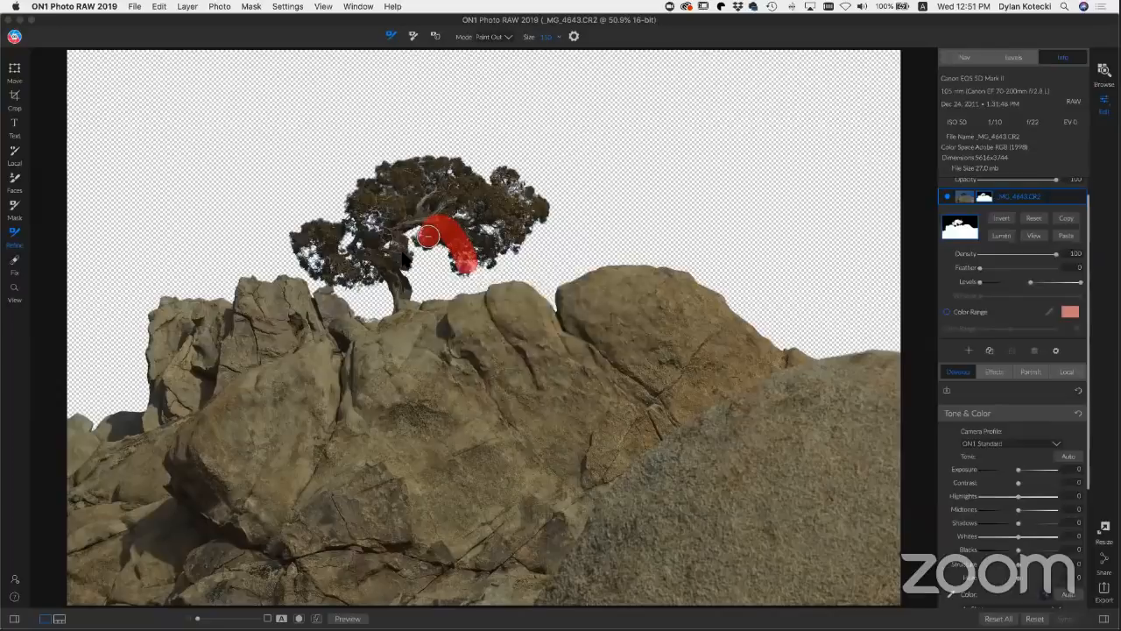
pyautogui.moveTo(403, 255)
pyautogui.mouseDown()
pyautogui.moveTo(399, 208)
pyautogui.moveTo(431, 201)
pyautogui.moveTo(435, 184)
pyautogui.mouseUp()
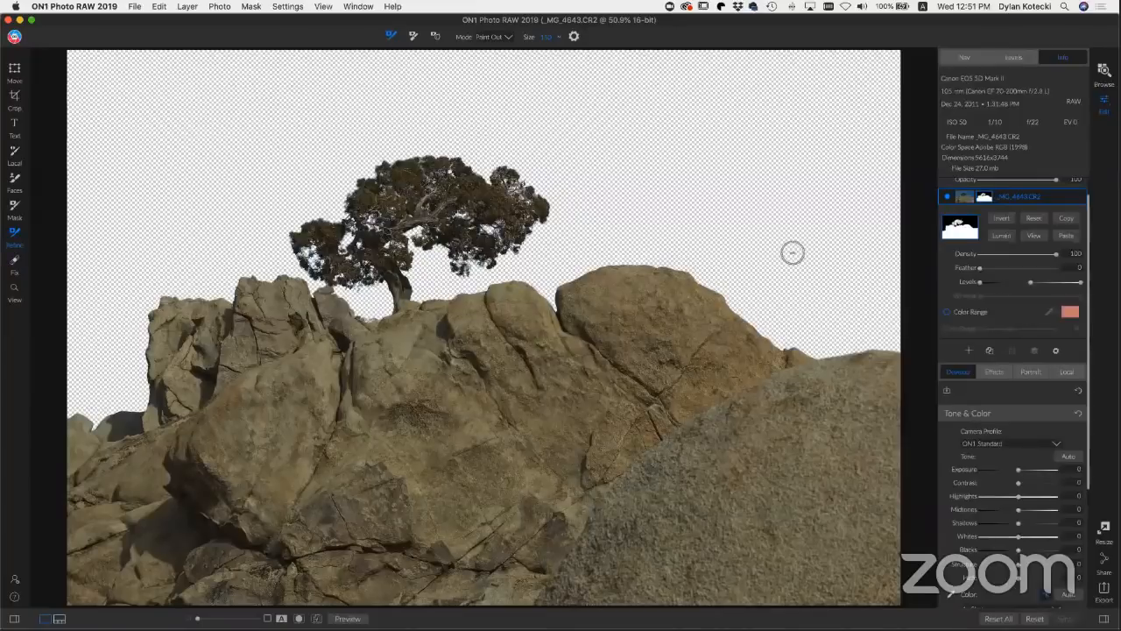
# Step: Add the blue sky with streaky white clouds, skies23.jpg, from the Skies backgrounds as a new layer
pyautogui.click(969, 350)
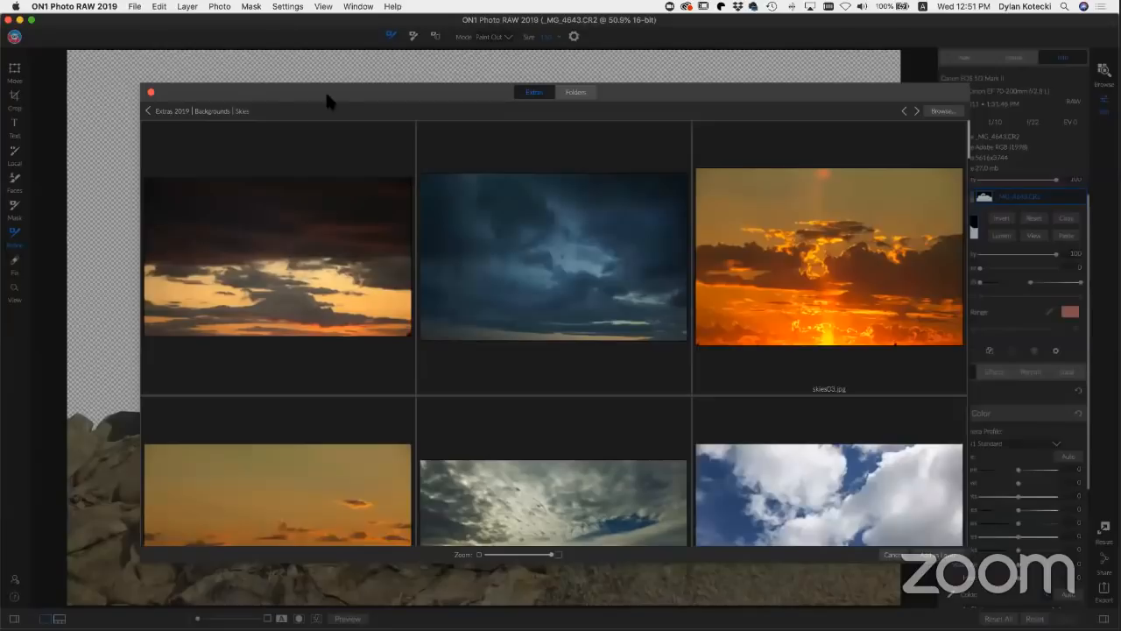
pyautogui.click(151, 92)
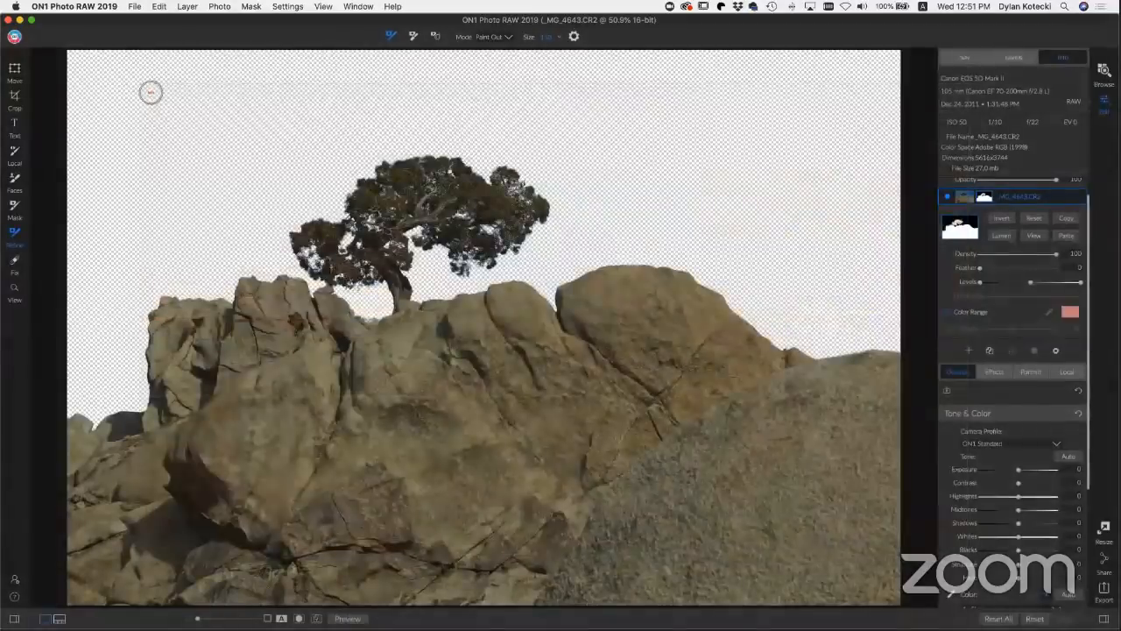
pyautogui.click(969, 351)
pyautogui.scroll(-5, 520, 280)
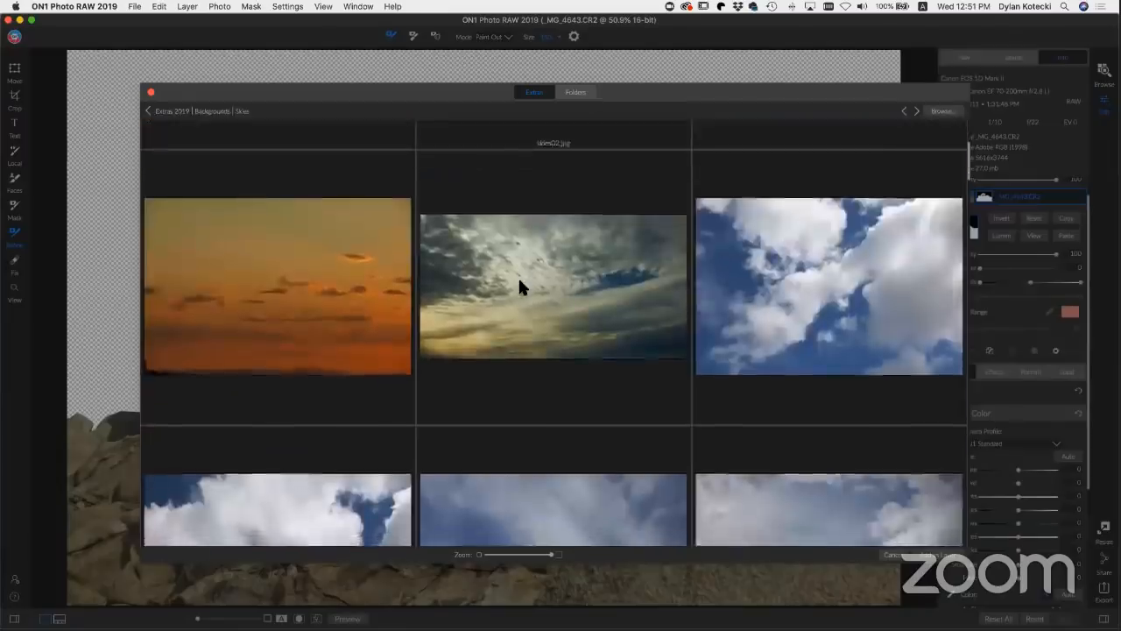
pyautogui.scroll(-10, 519, 286)
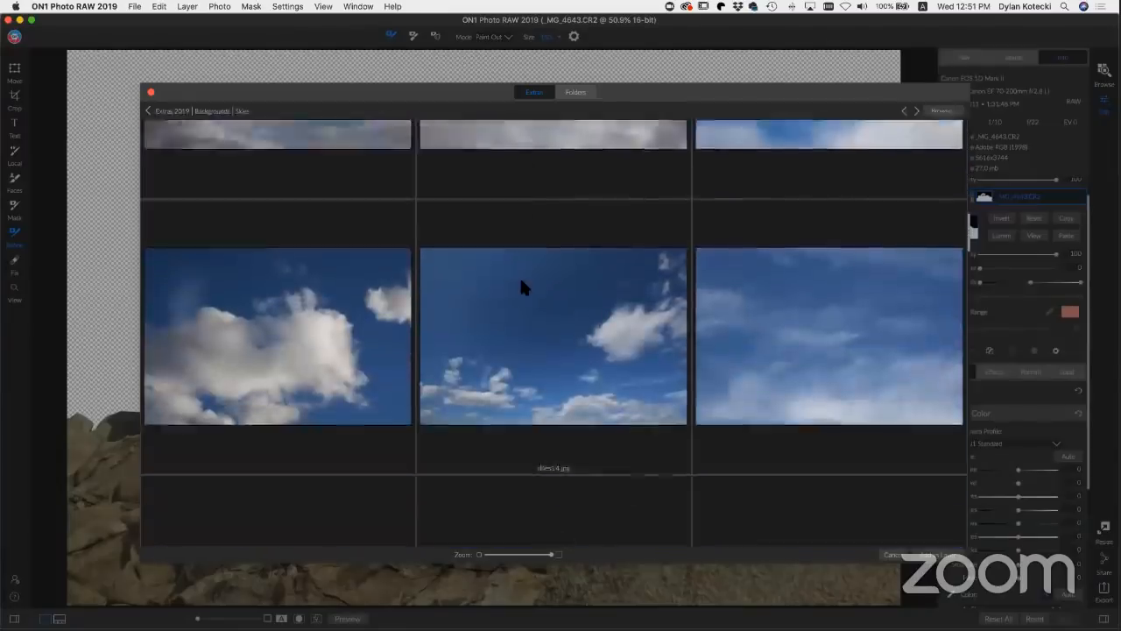
pyautogui.scroll(-10, 522, 287)
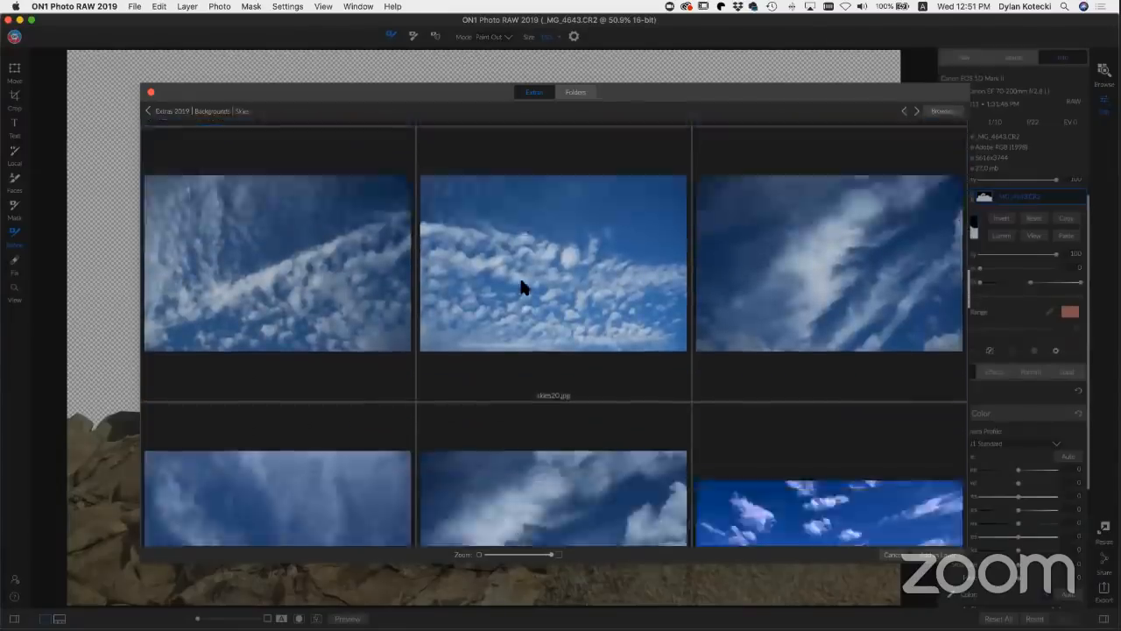
pyautogui.scroll(-5, 521, 284)
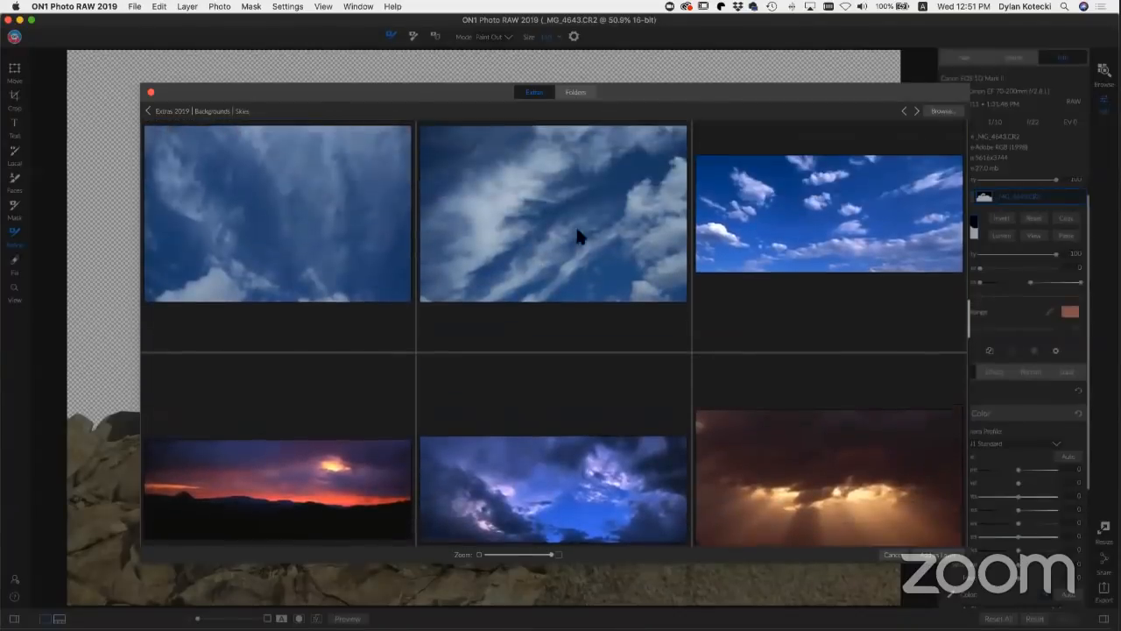
pyautogui.click(585, 229)
pyautogui.doubleClick(585, 229)
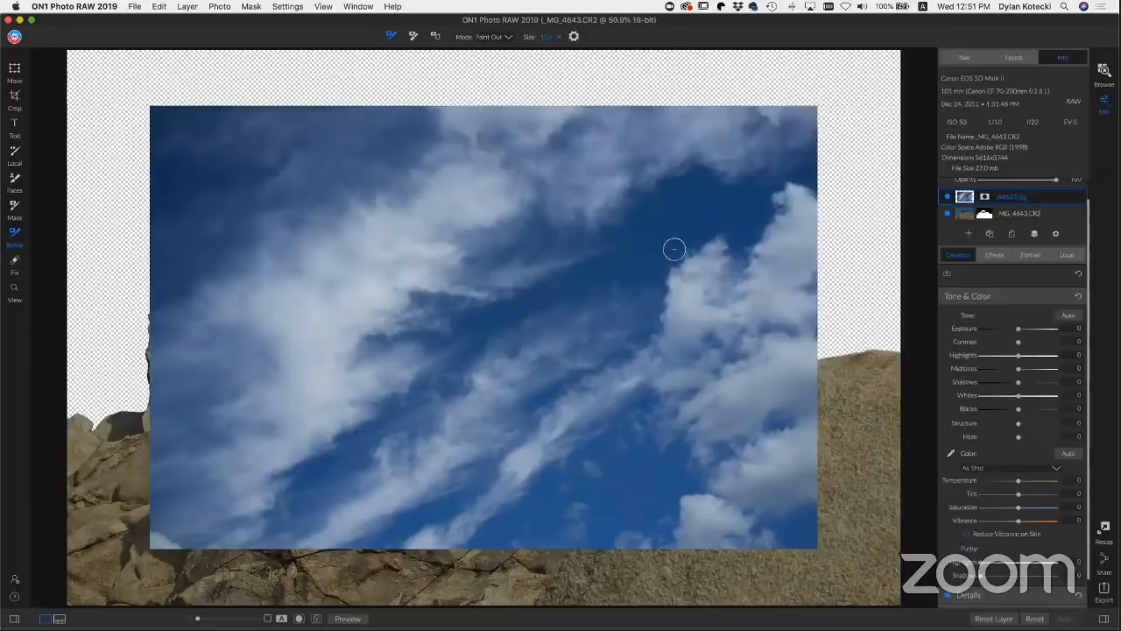
# Step: Switch to the Move tool and place the skies23.jpg layer below the masked _MG_4643.CR2 layer
pyautogui.press('v')
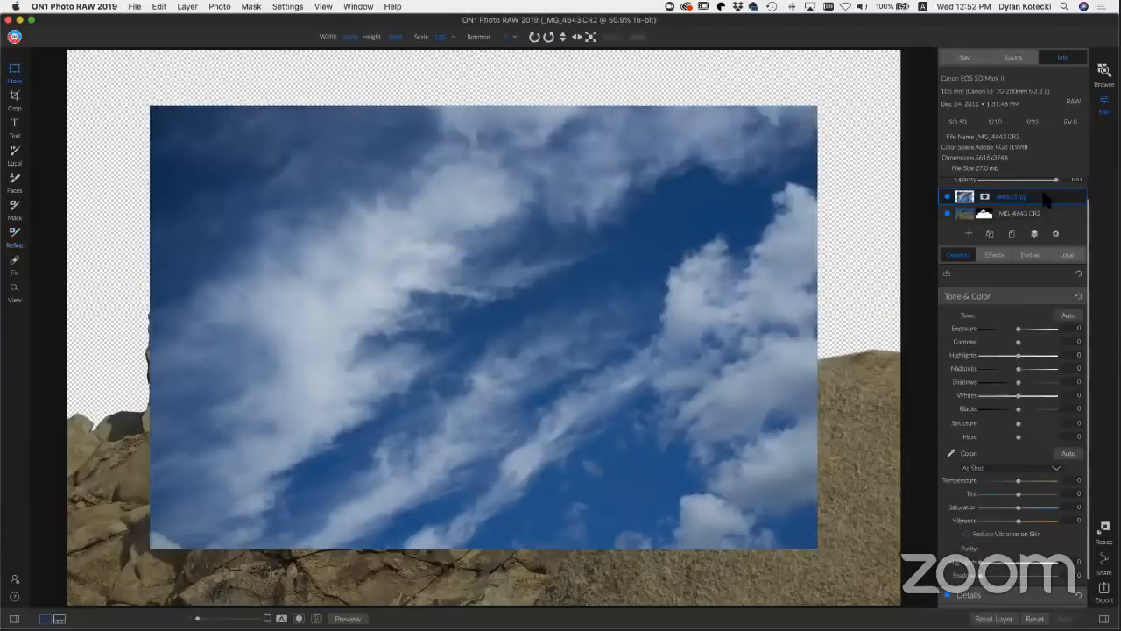
pyautogui.scroll(2, 1022, 198)
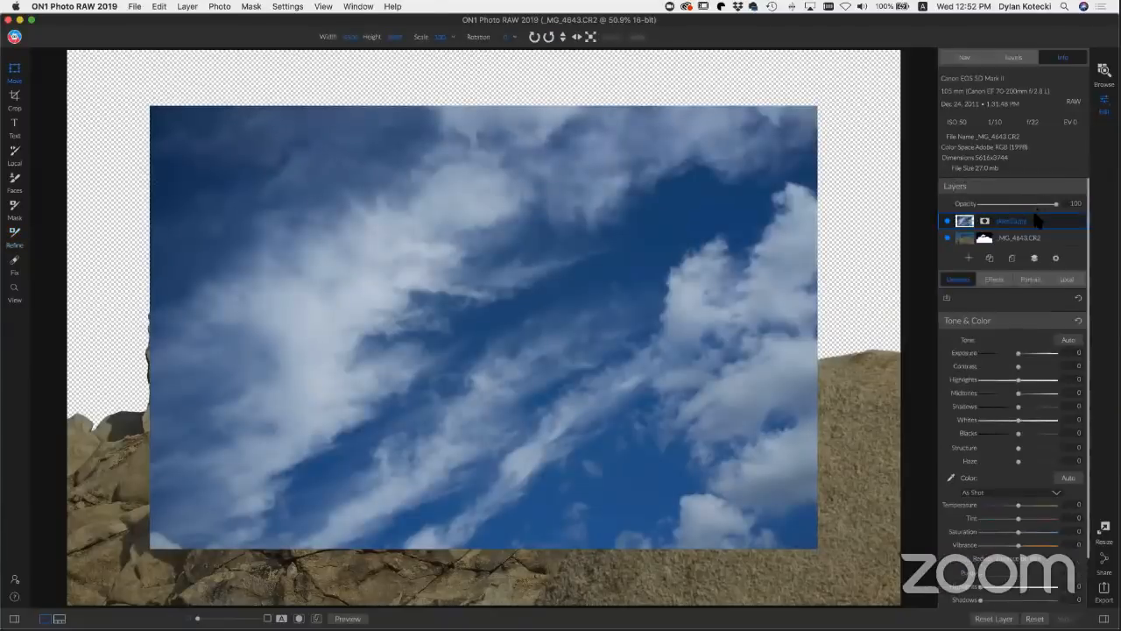
pyautogui.moveTo(1034, 222); pyautogui.dragTo(1032, 248)
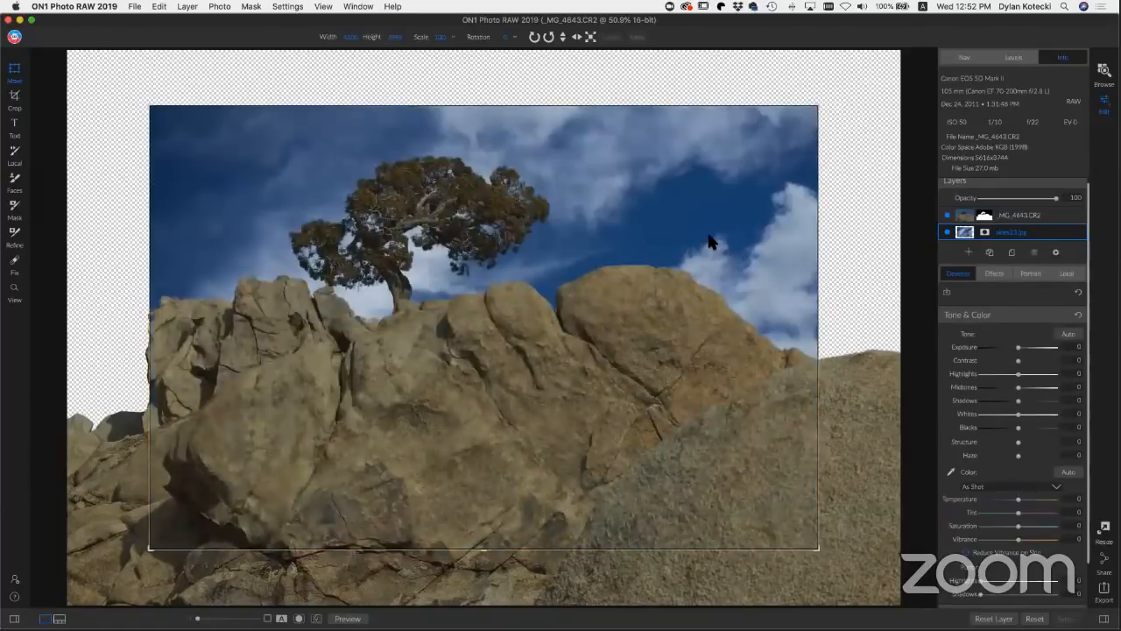
# Step: Reposition and enlarge the skies23.jpg layer so it fills the whole sky area behind the tree and rocks
pyautogui.moveTo(711, 242); pyautogui.dragTo(569, 150)
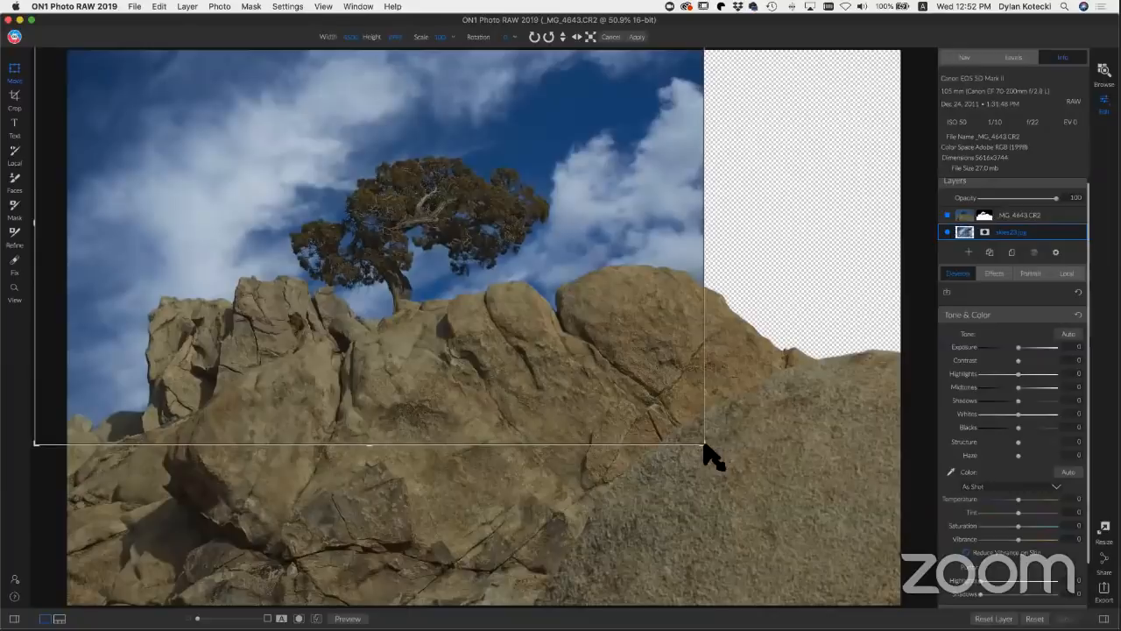
pyautogui.moveTo(705, 446); pyautogui.dragTo(883, 498)
pyautogui.moveTo(739, 356); pyautogui.dragTo(781, 343)
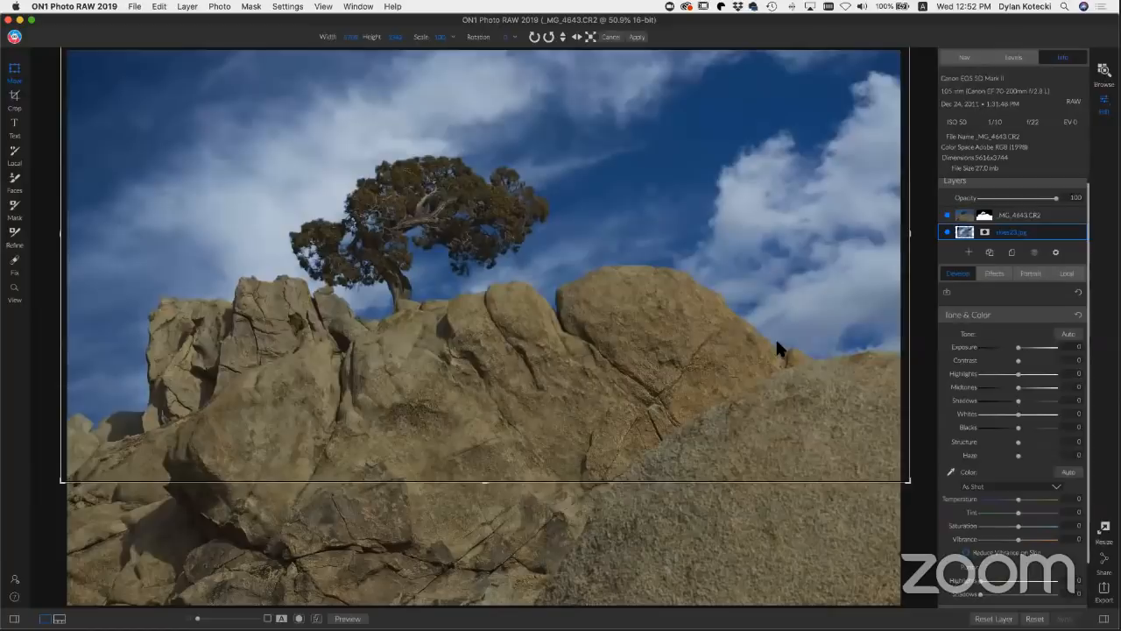
# Step: Toggle the skies23.jpg layer off and on to compare the composite with and without the new sky
pyautogui.click(1079, 230)
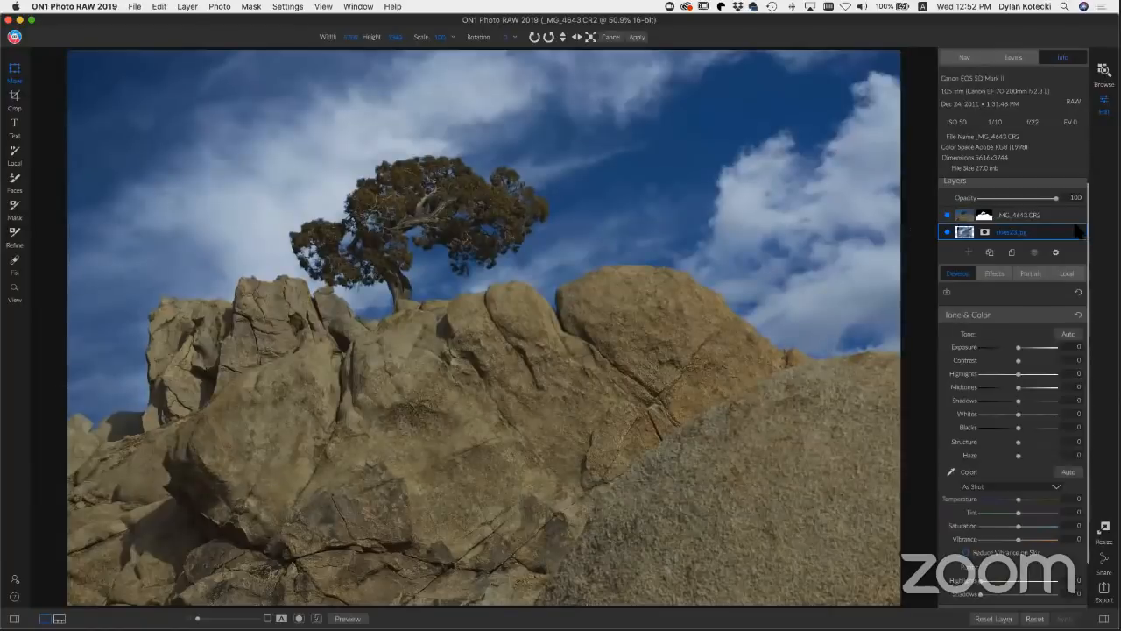
pyautogui.click(947, 233)
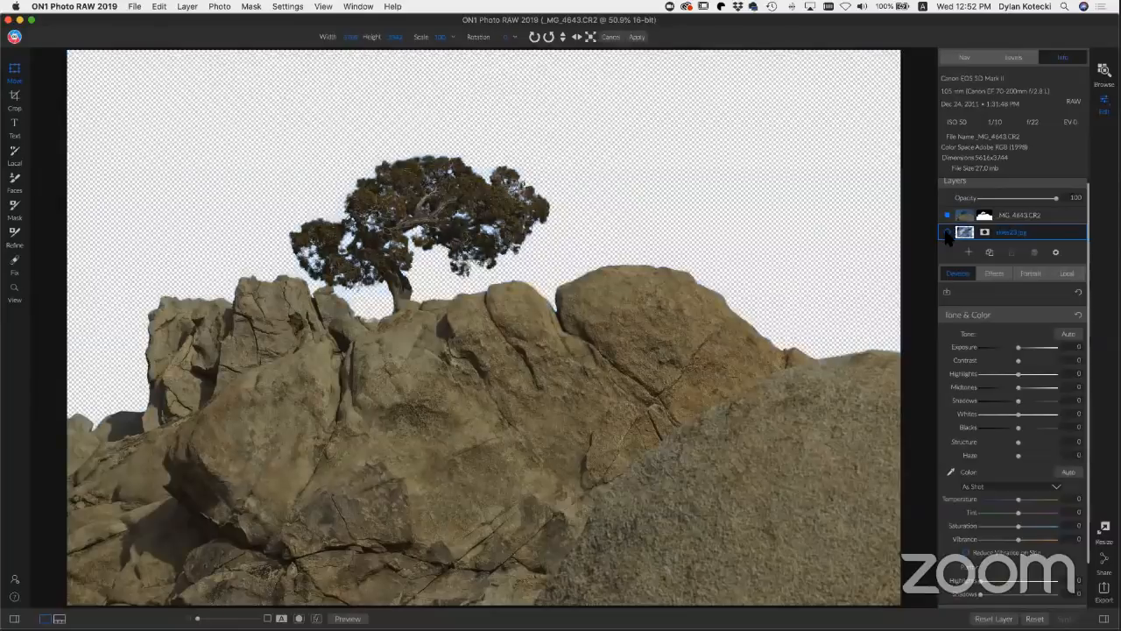
pyautogui.click(946, 233)
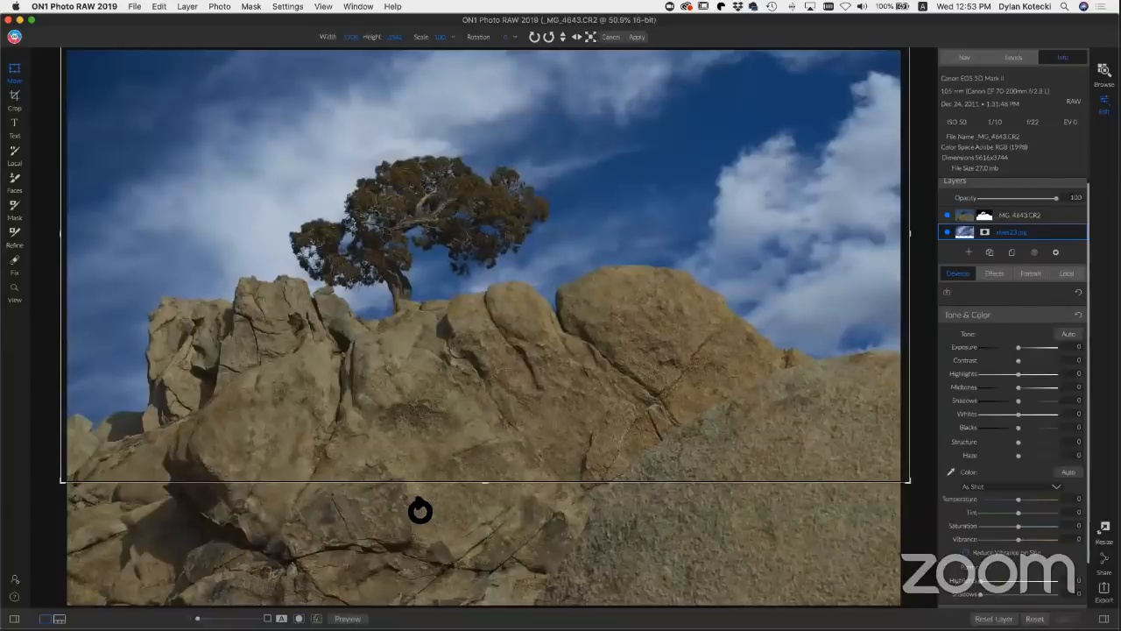
pyautogui.click(81, 461)
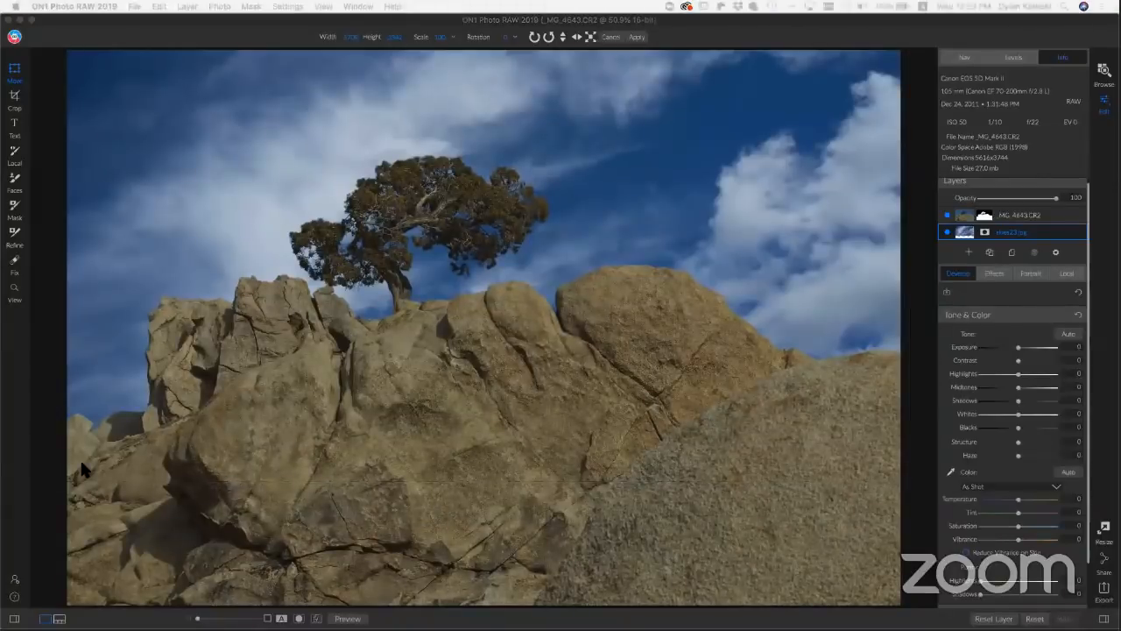